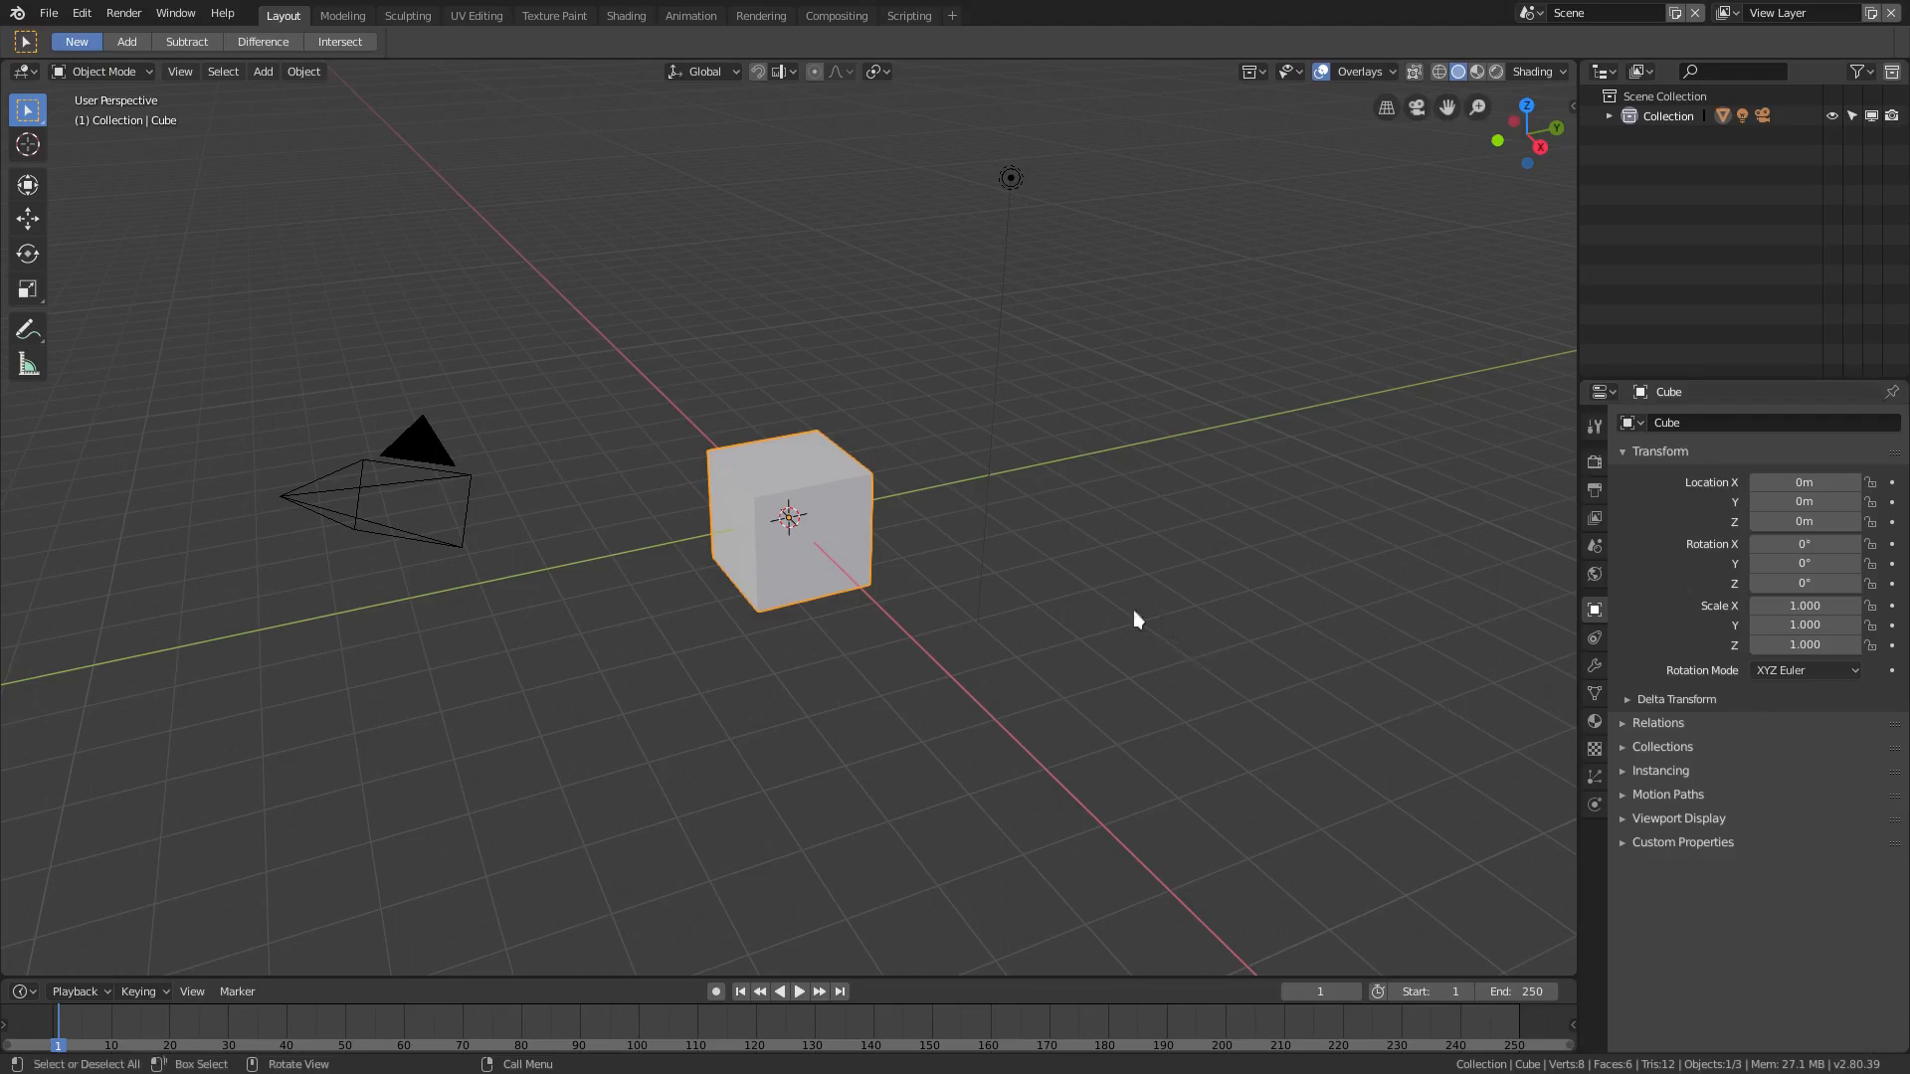
Delete the default cube and light, keeping only the camera in the scene
{"action": "scroll", "coordinate": [867, 686], "scroll_direction": "down", "scroll_amount": 1}
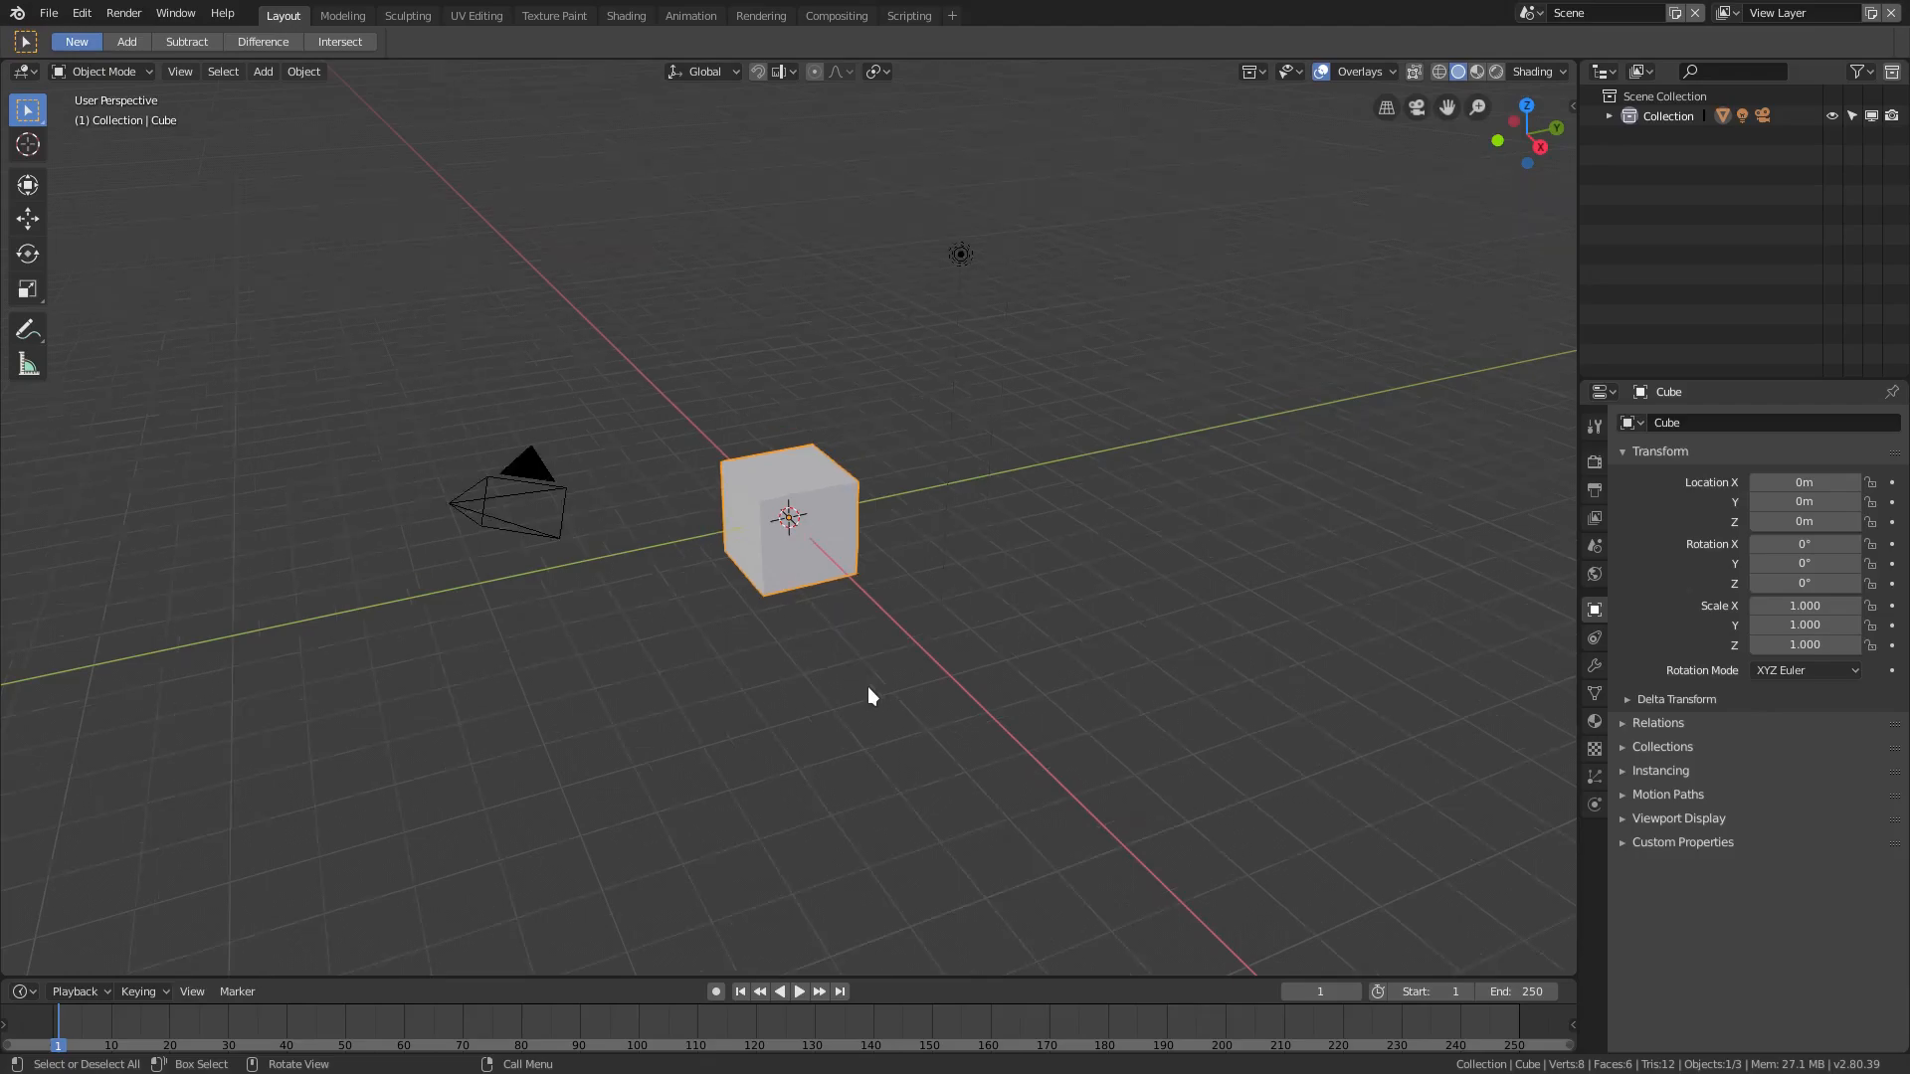
{"action": "middle_click_drag", "start_coordinate": [867, 458], "coordinate": [853, 455]}
{"action": "key", "text": "b"}
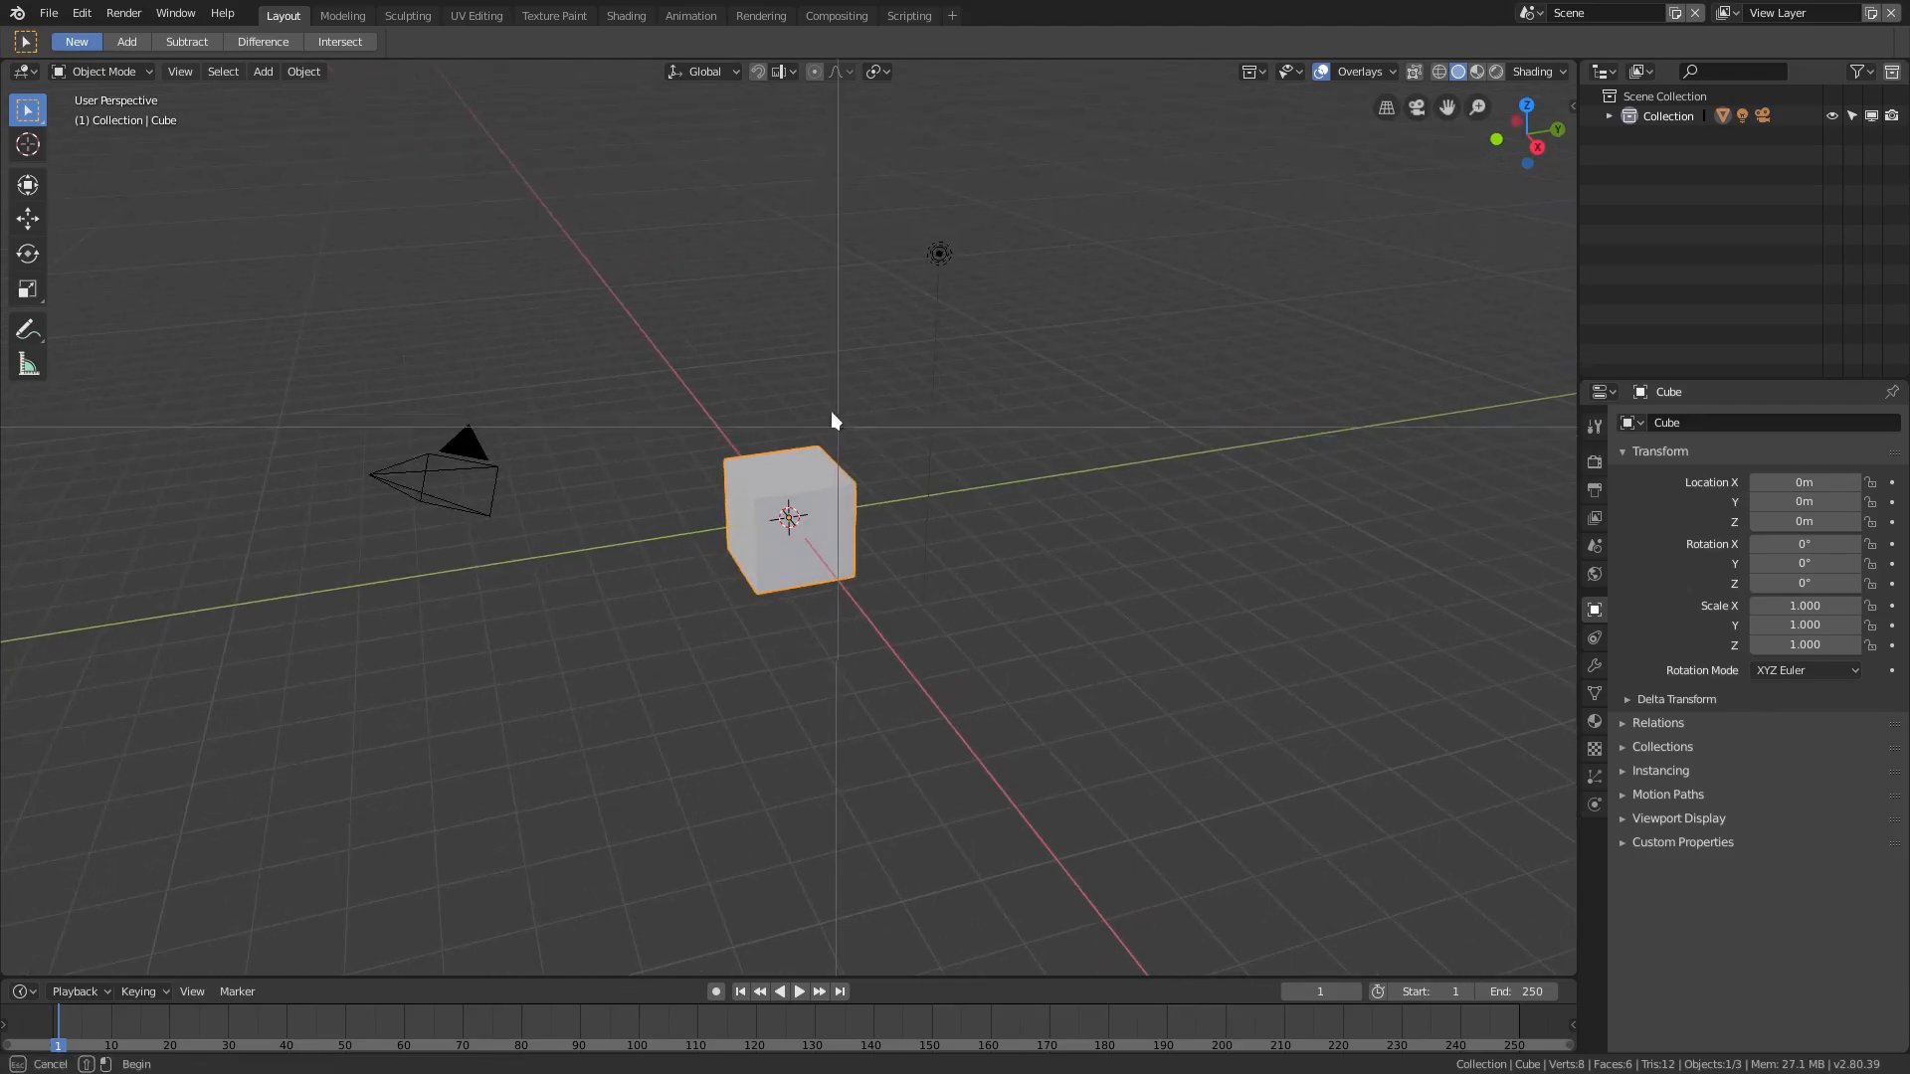
{"action": "left_click_drag", "start_coordinate": [694, 162], "coordinate": [1028, 615]}
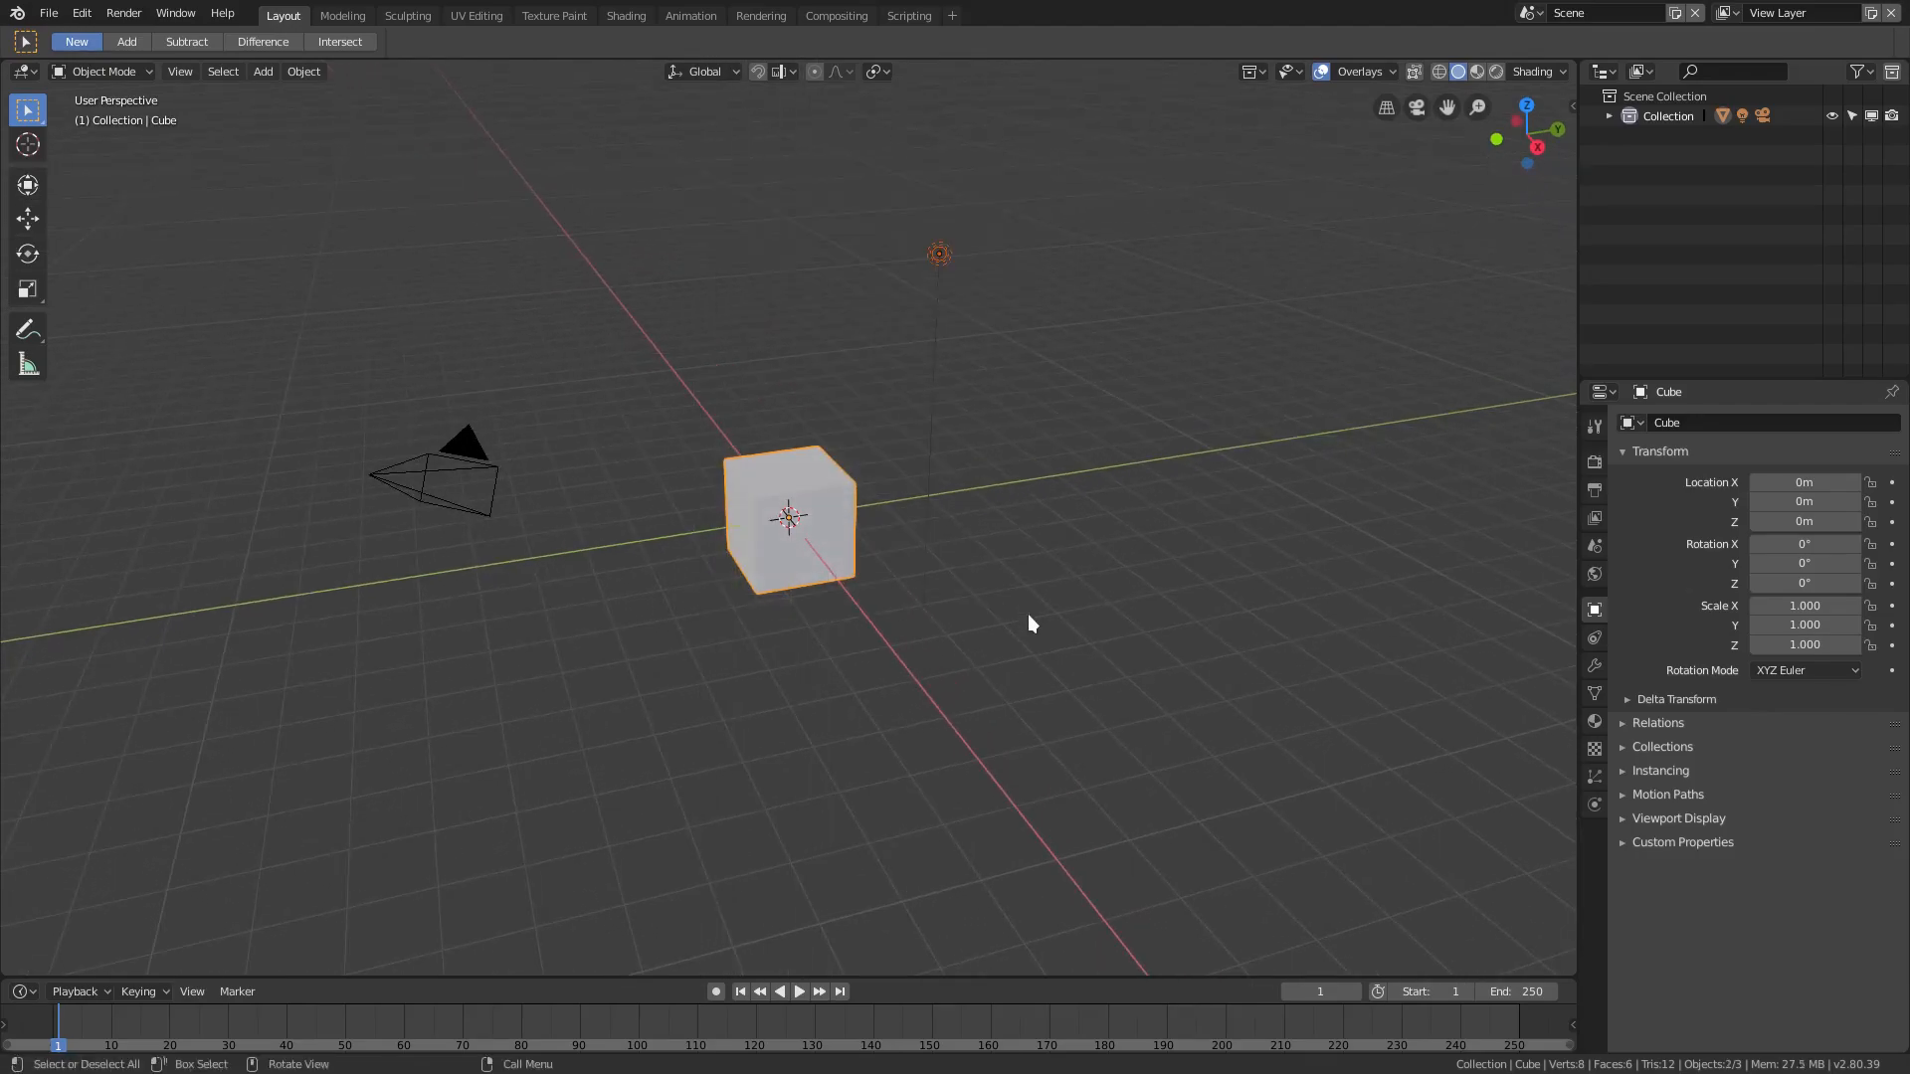
{"action": "key", "text": "Delete"}
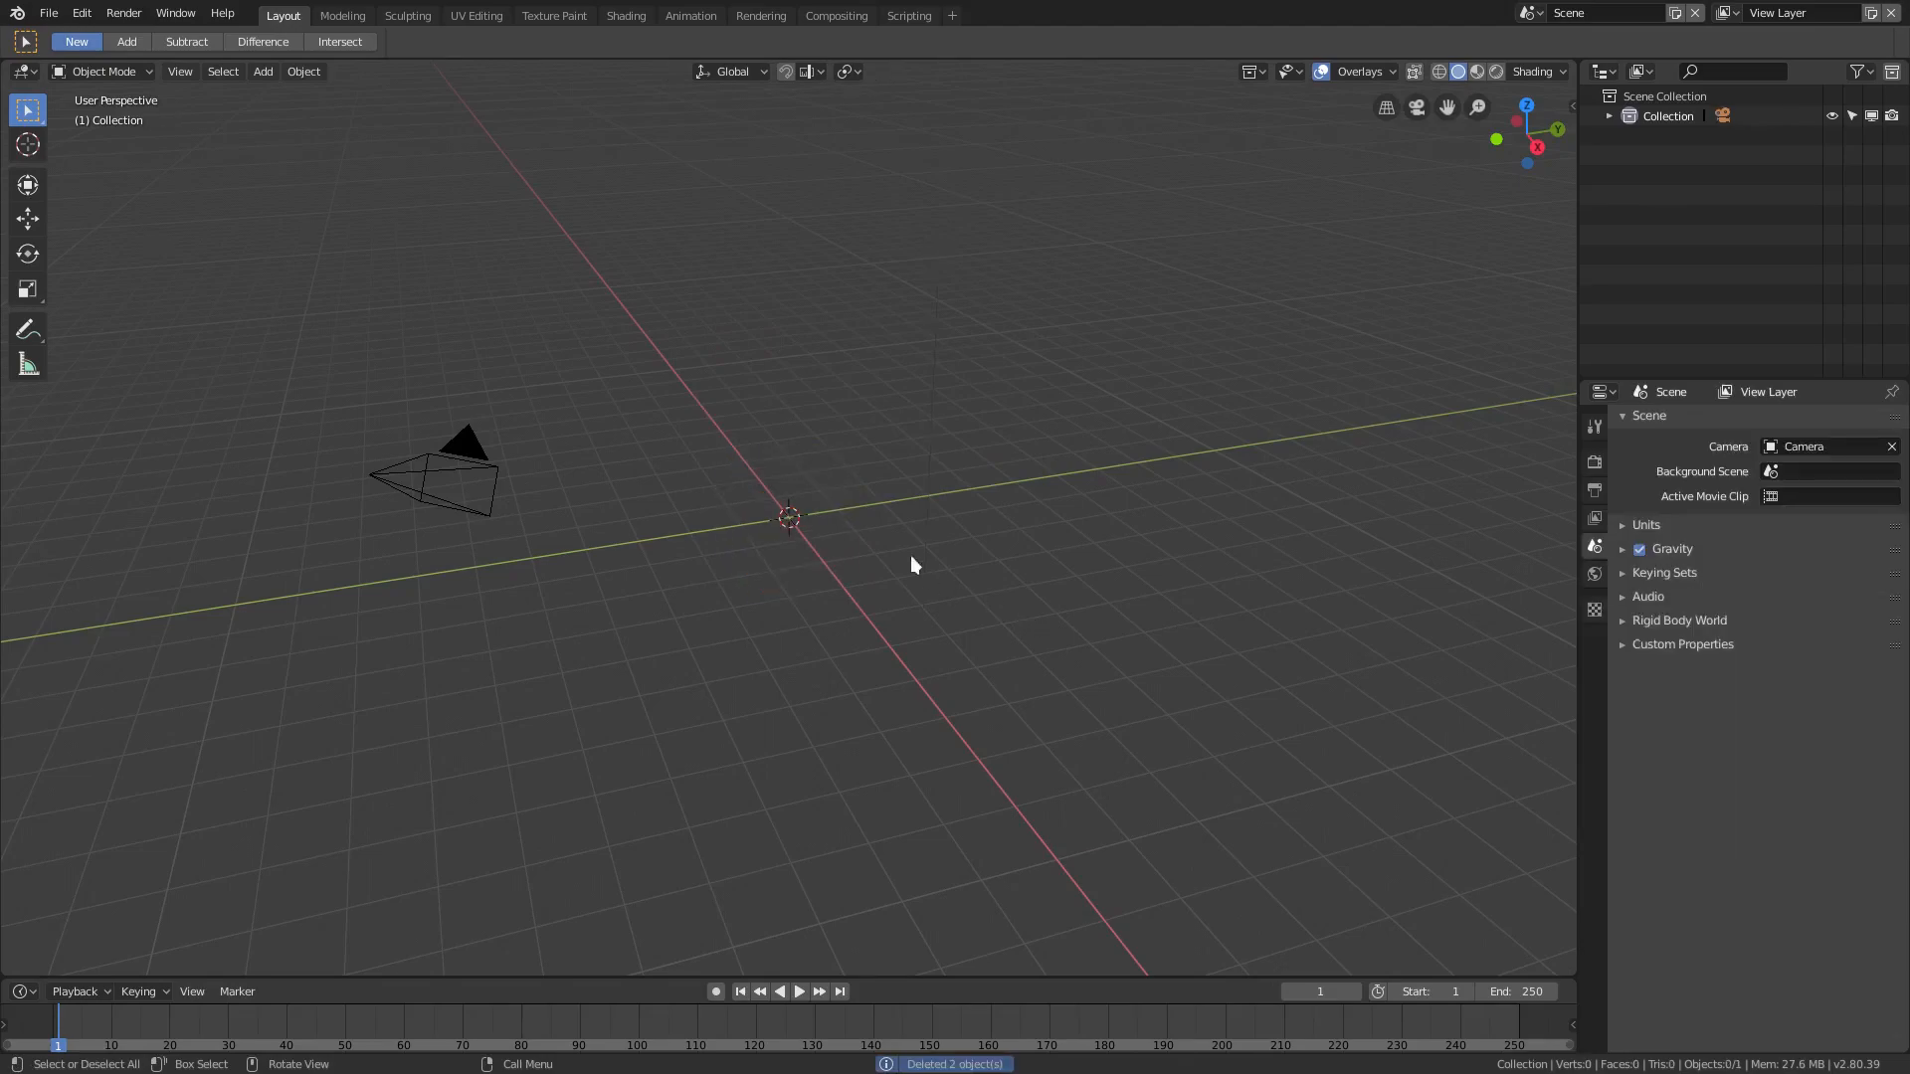
Clear the camera's location and rotation and rotate it 90° about the global X axis
{"action": "left_click", "coordinate": [471, 464]}
{"action": "key", "text": "alt+g"}
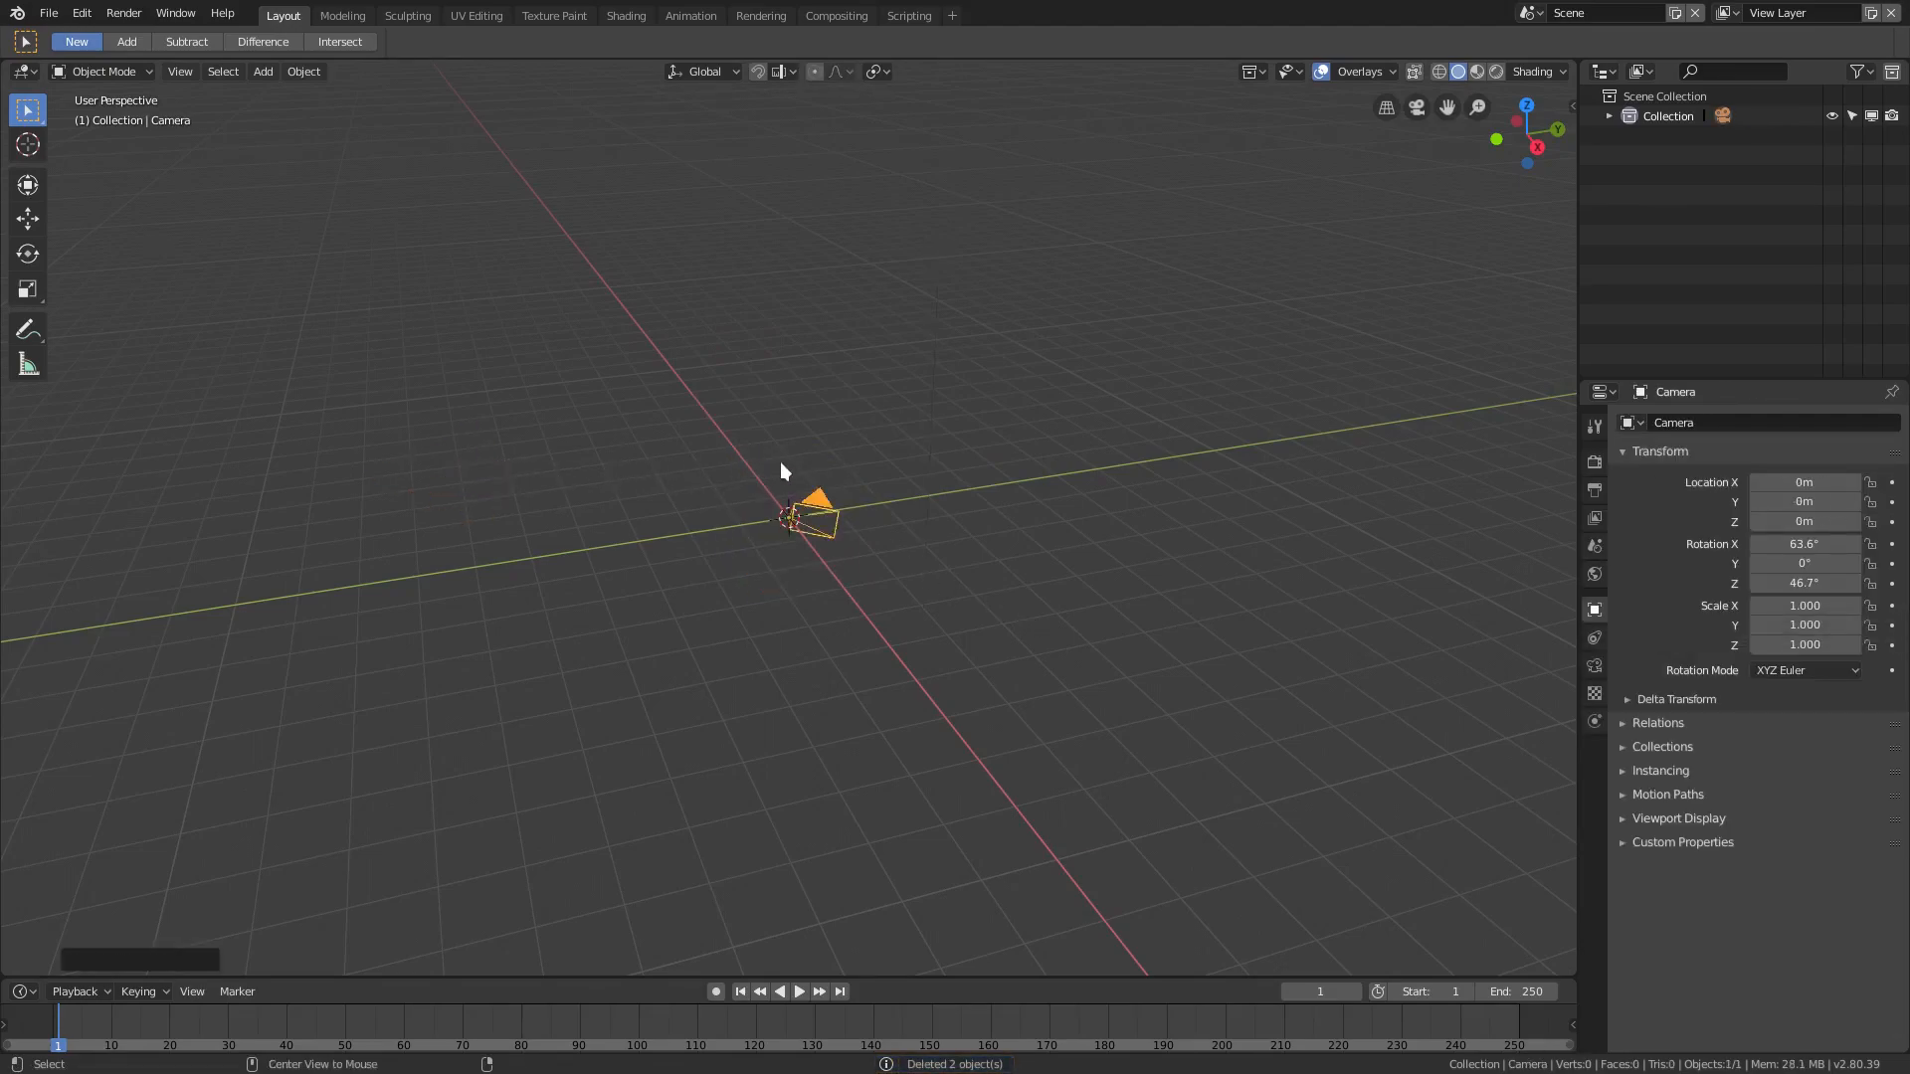
{"action": "key", "text": "alt+r"}
{"action": "middle_click_drag", "start_coordinate": [901, 559], "coordinate": [975, 564]}
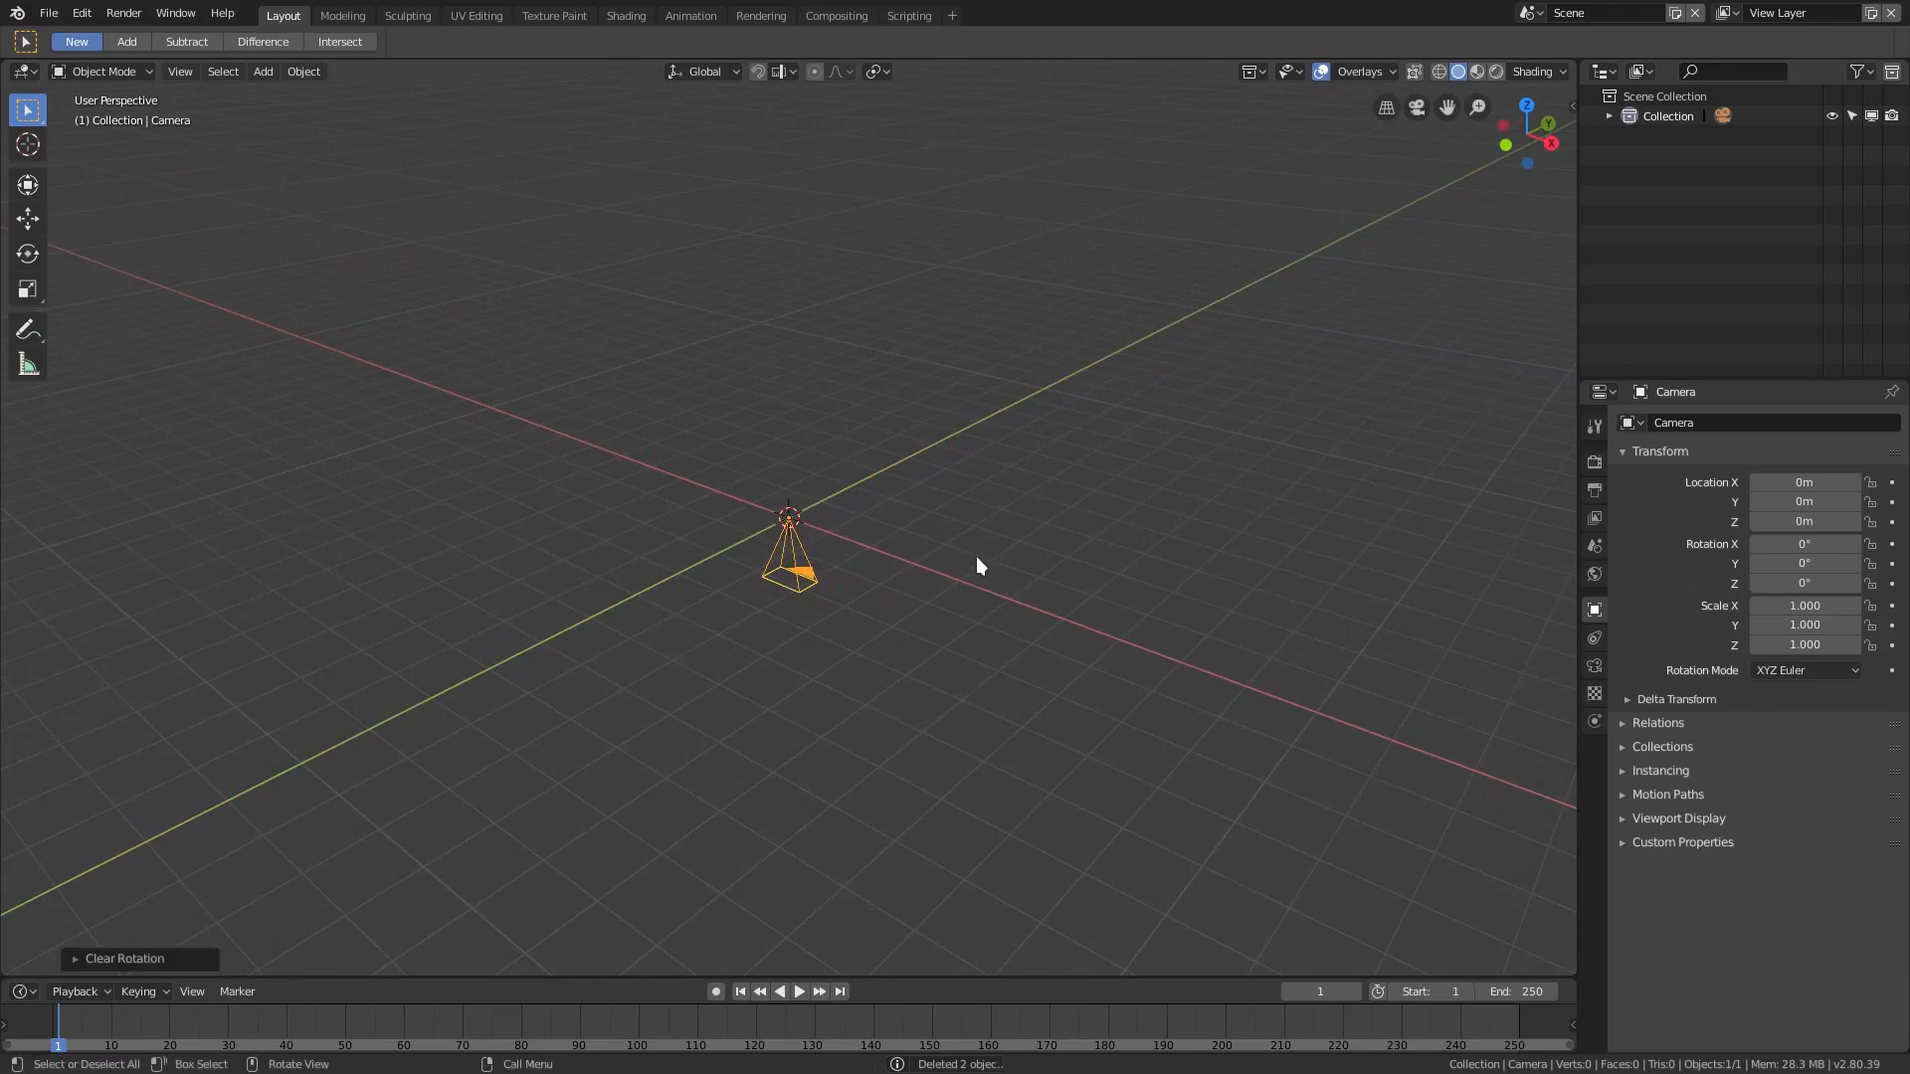
{"action": "type", "text": "rx"}
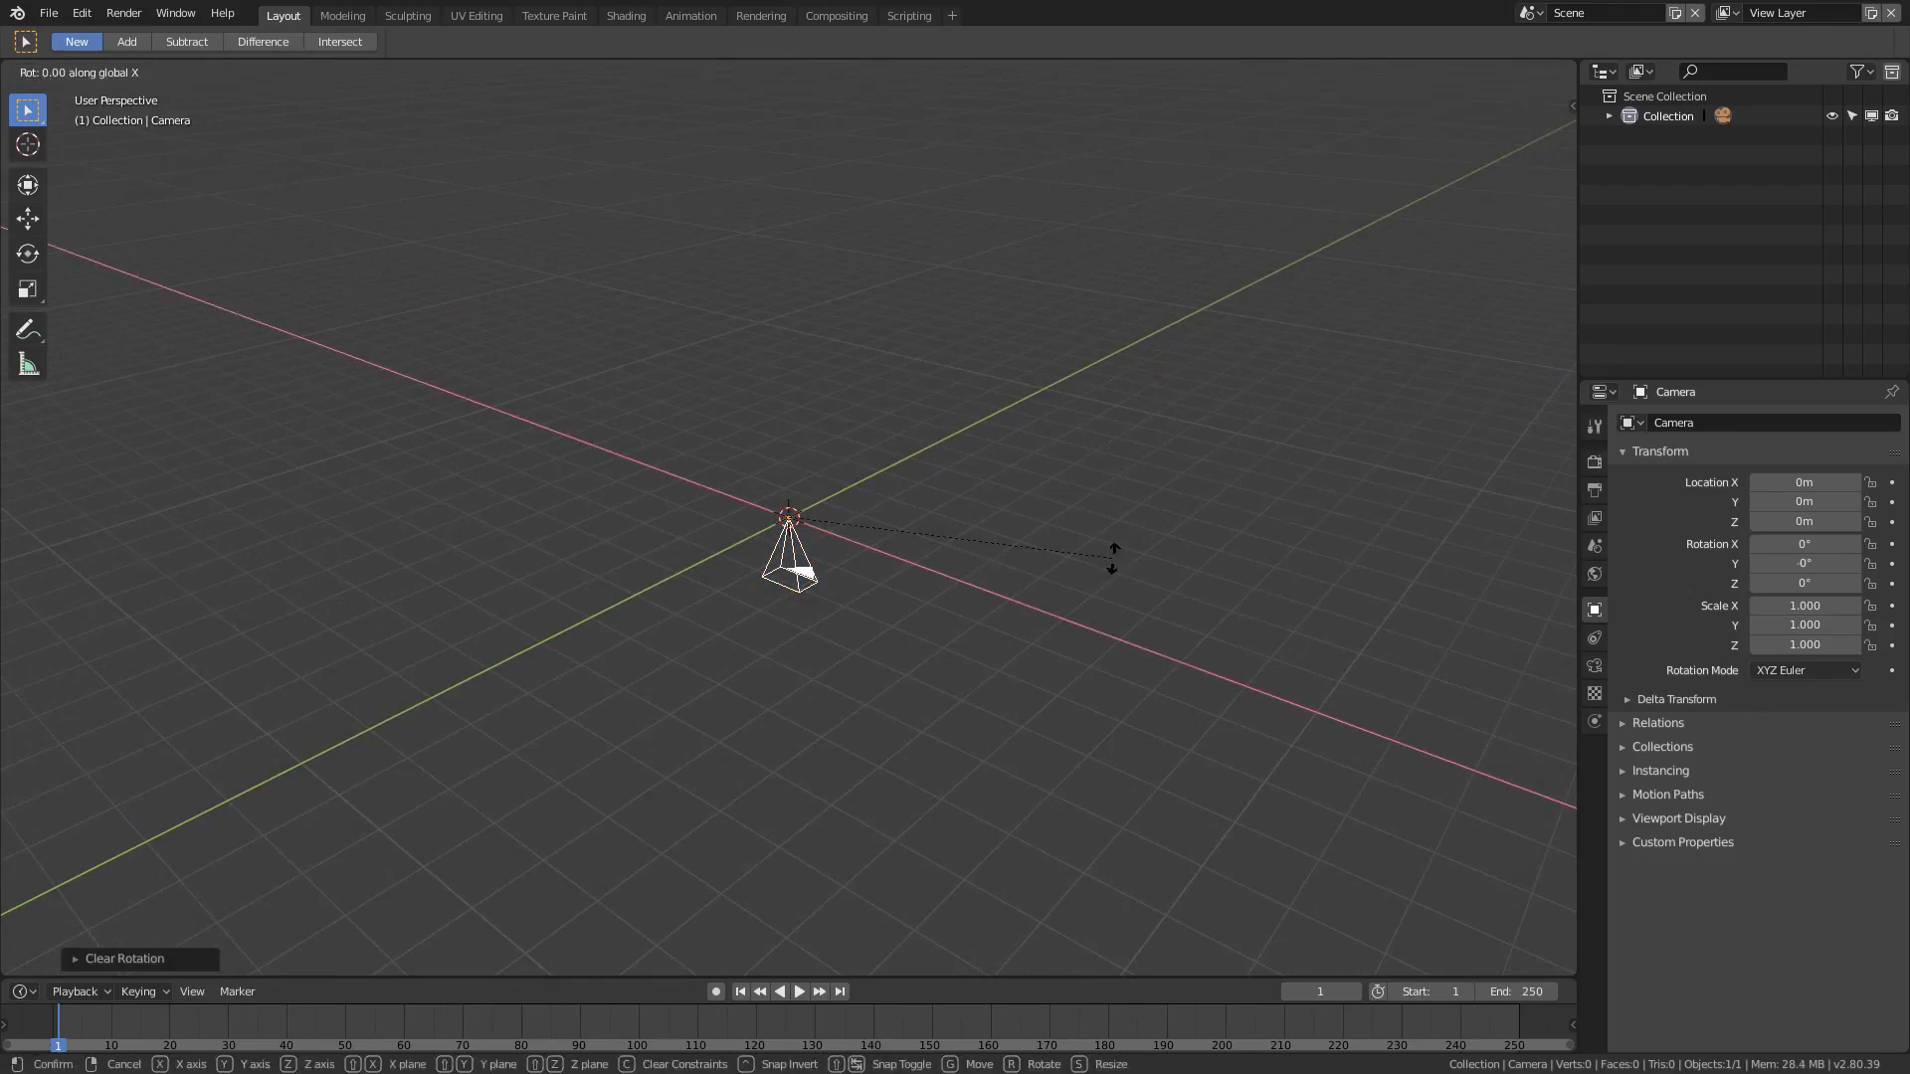
{"action": "type", "text": "90"}
{"action": "key", "text": "Return"}
Move the camera back along the global Y axis to about -8.38 m
{"action": "middle_click_drag", "start_coordinate": [1112, 557], "coordinate": [1047, 553]}
{"action": "key", "text": "g"}
{"action": "key", "text": "y"}
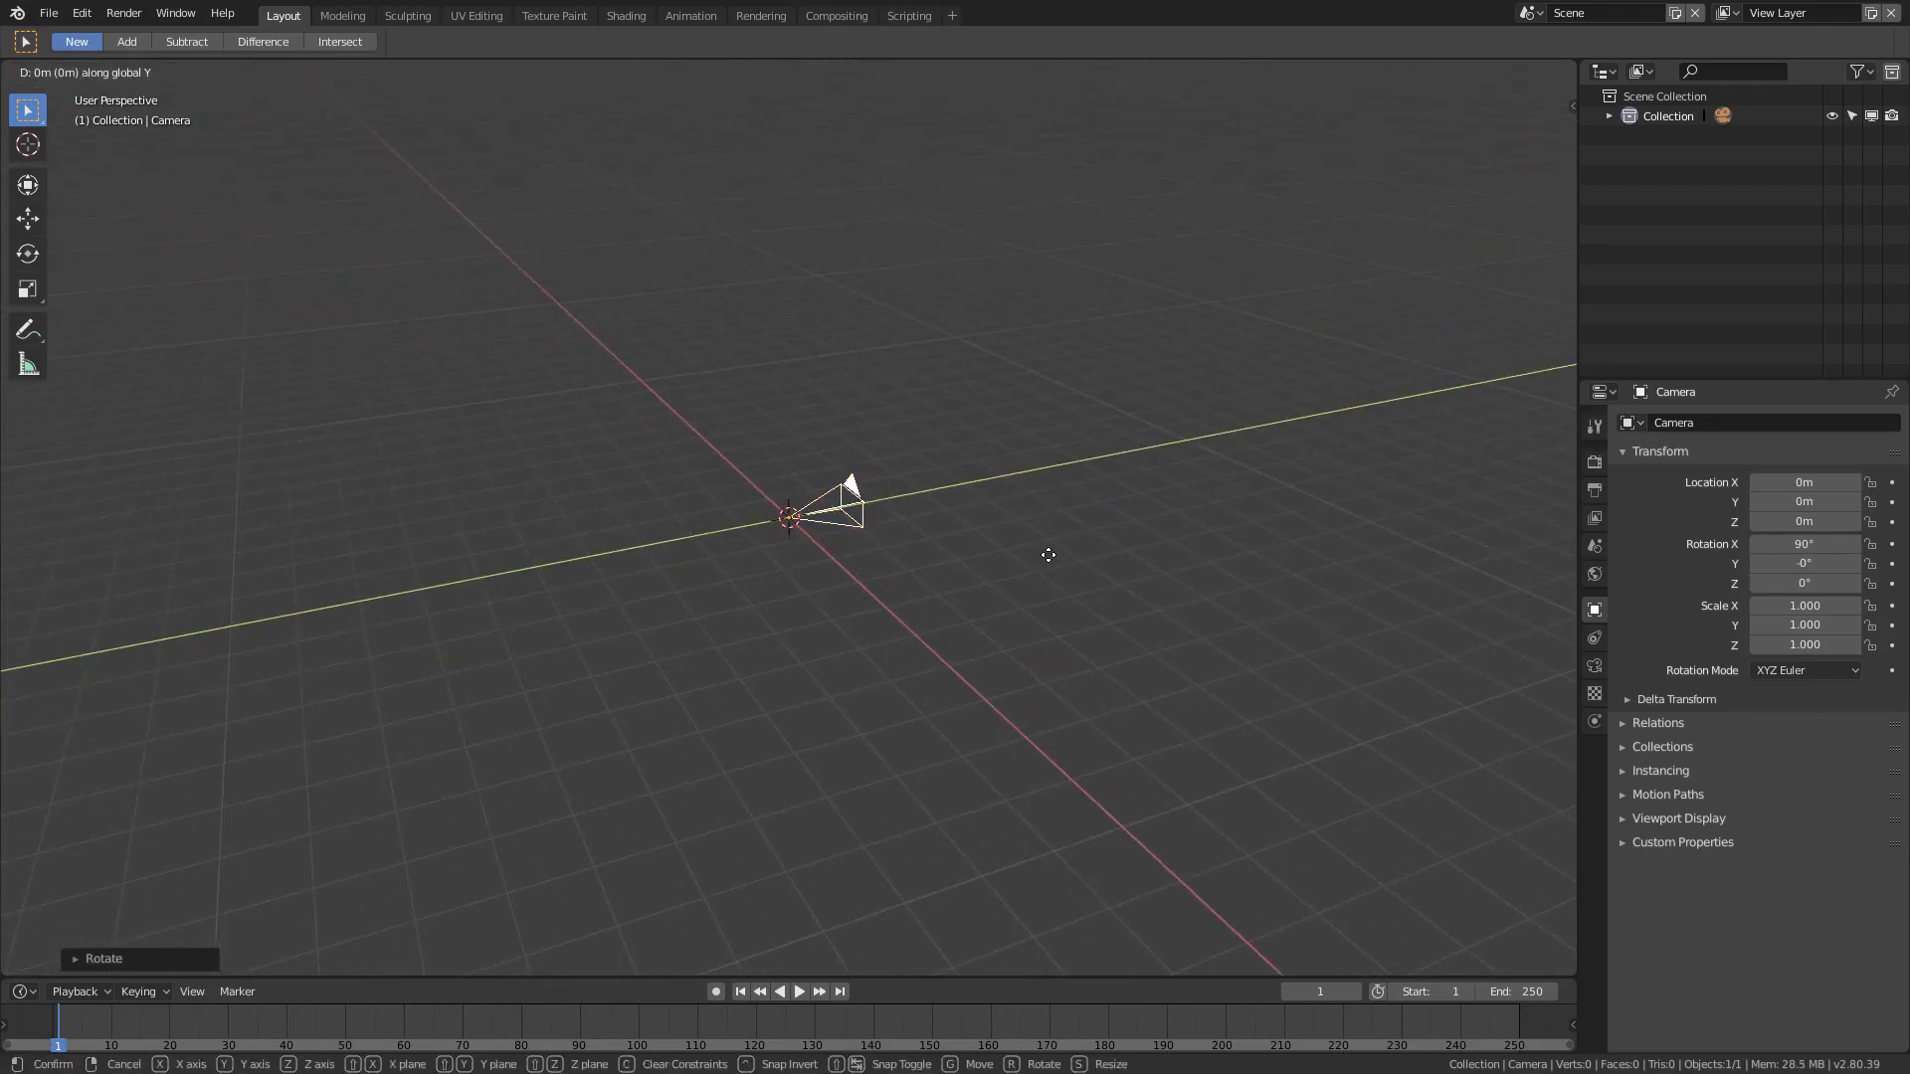
{"action": "left_click", "coordinate": [593, 629]}
{"action": "middle_click_drag", "start_coordinate": [906, 661], "coordinate": [642, 621]}
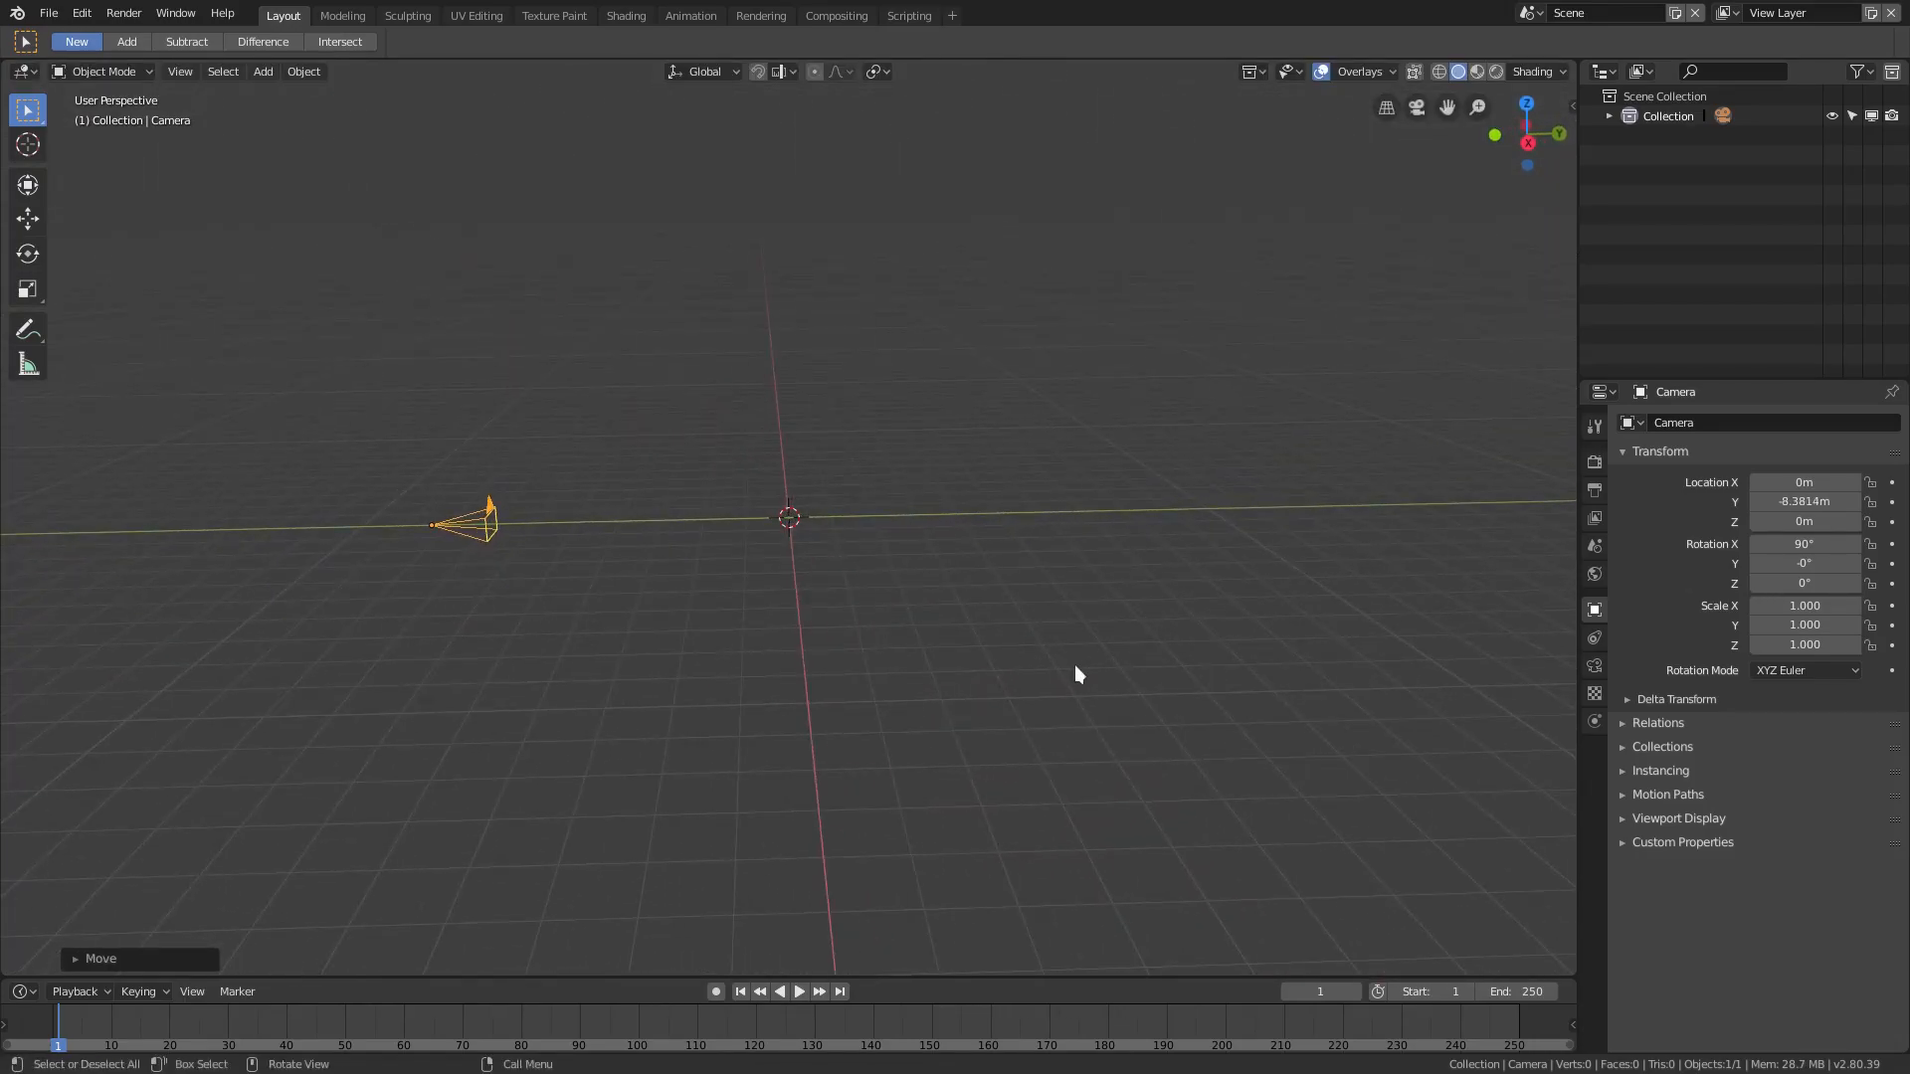
Add a text object at the origin and stand it upright by rotating it 90° about the global X axis
{"action": "key", "text": "KP_0"}
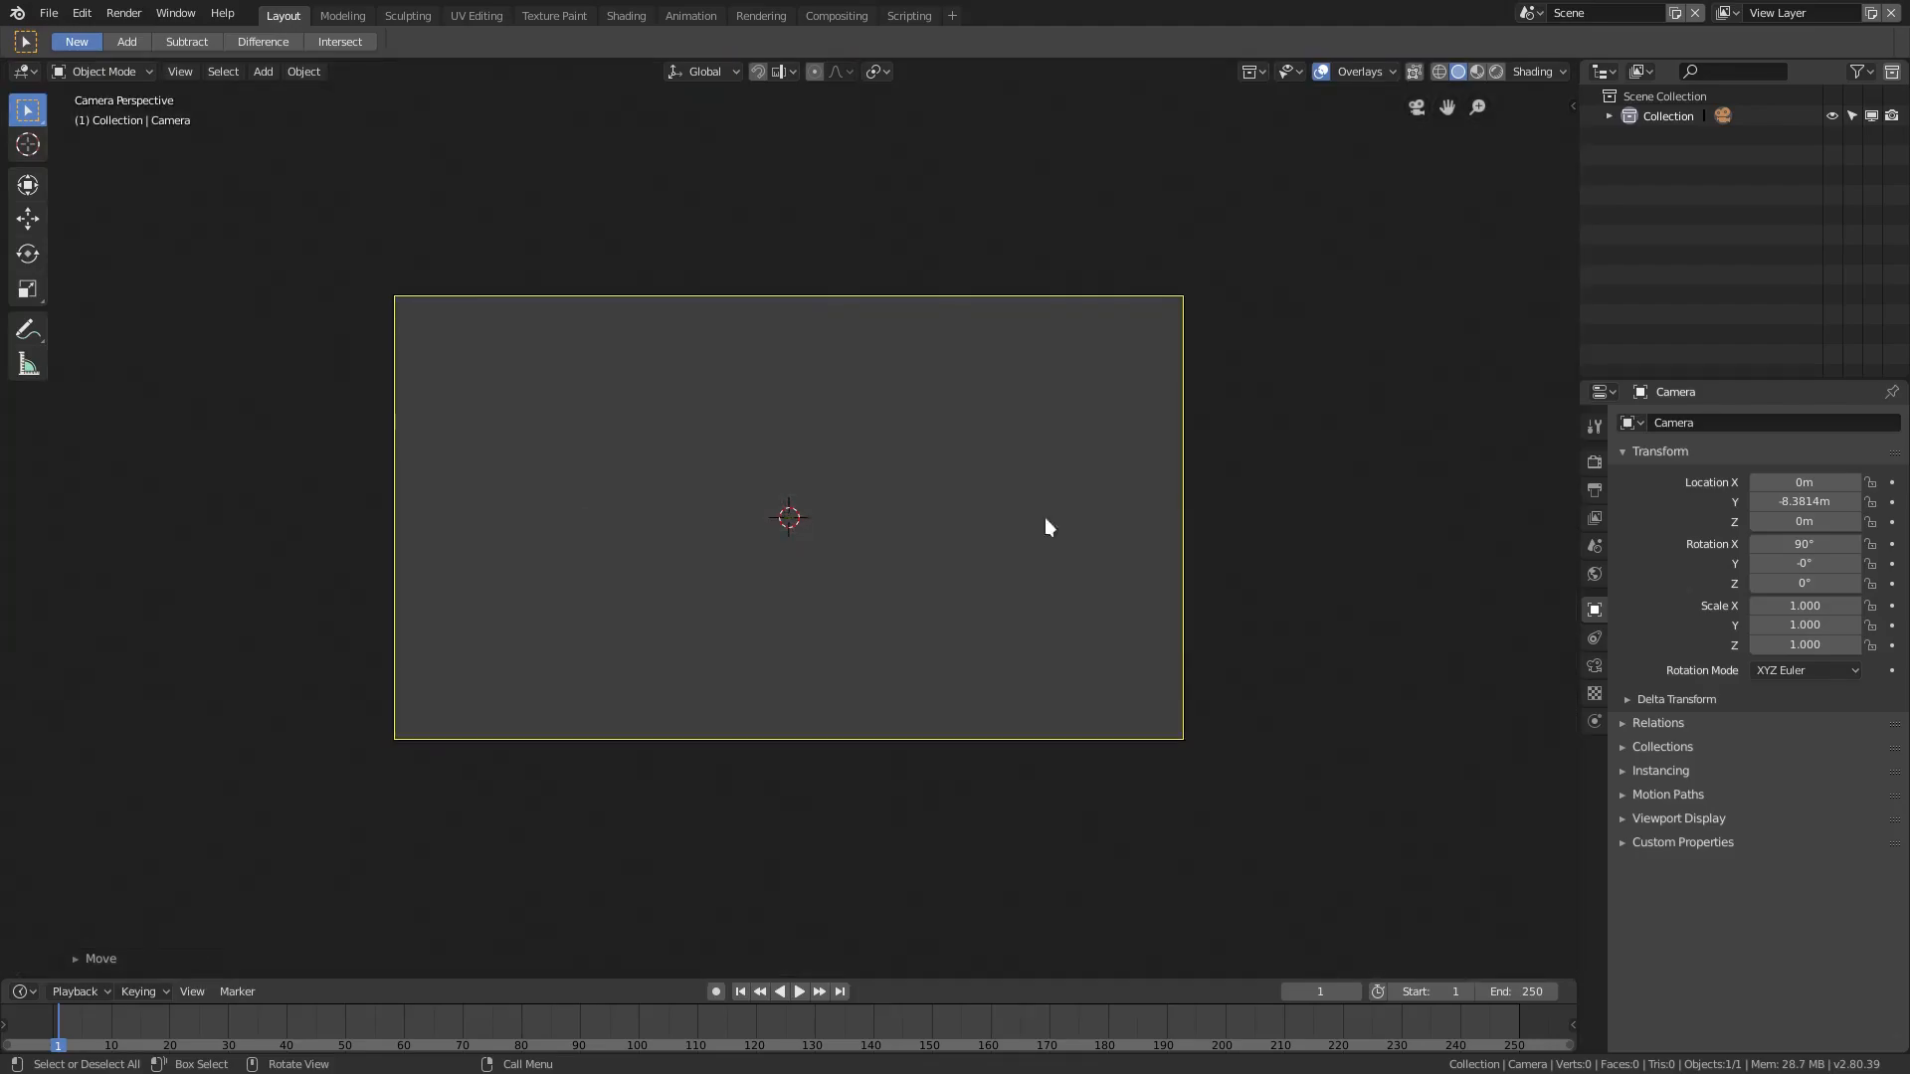
{"action": "key", "text": "shift+a"}
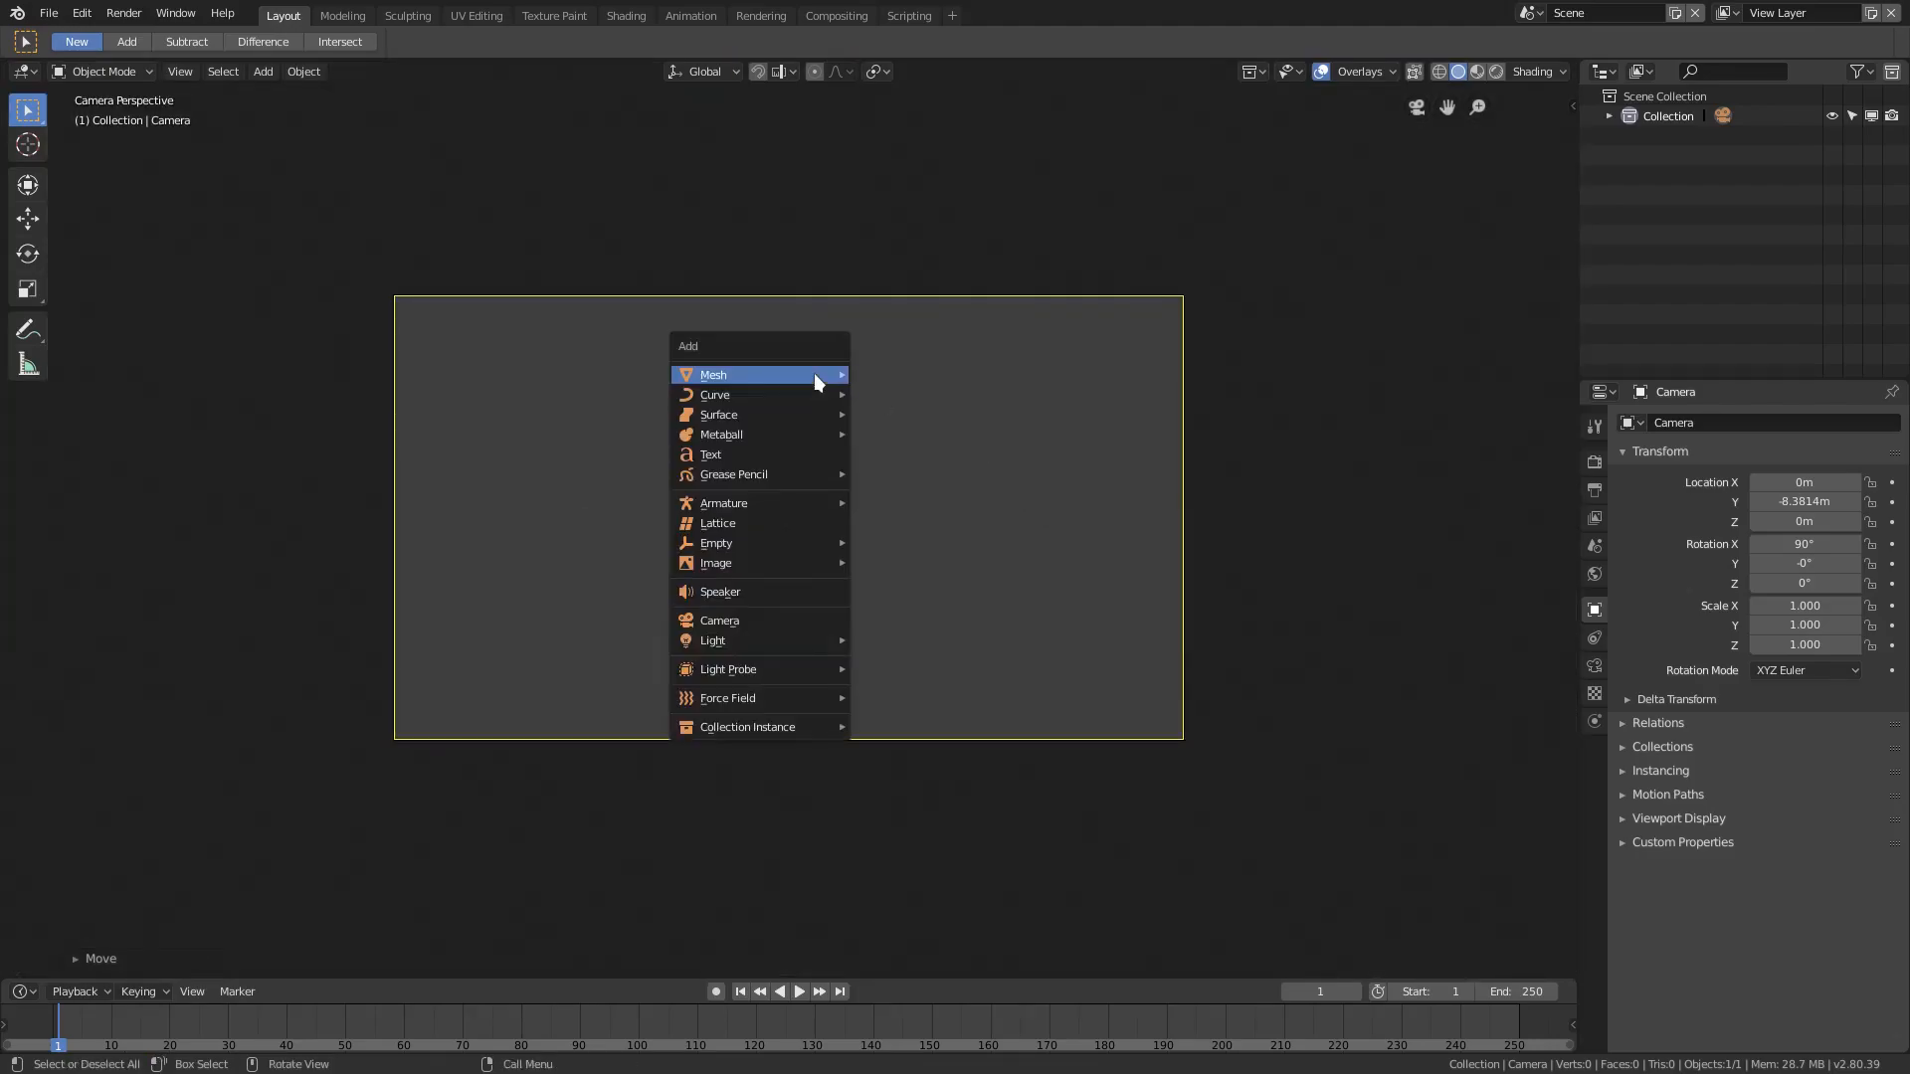
{"action": "left_click", "coordinate": [768, 455]}
{"action": "middle_click_drag", "start_coordinate": [766, 454], "coordinate": [875, 534]}
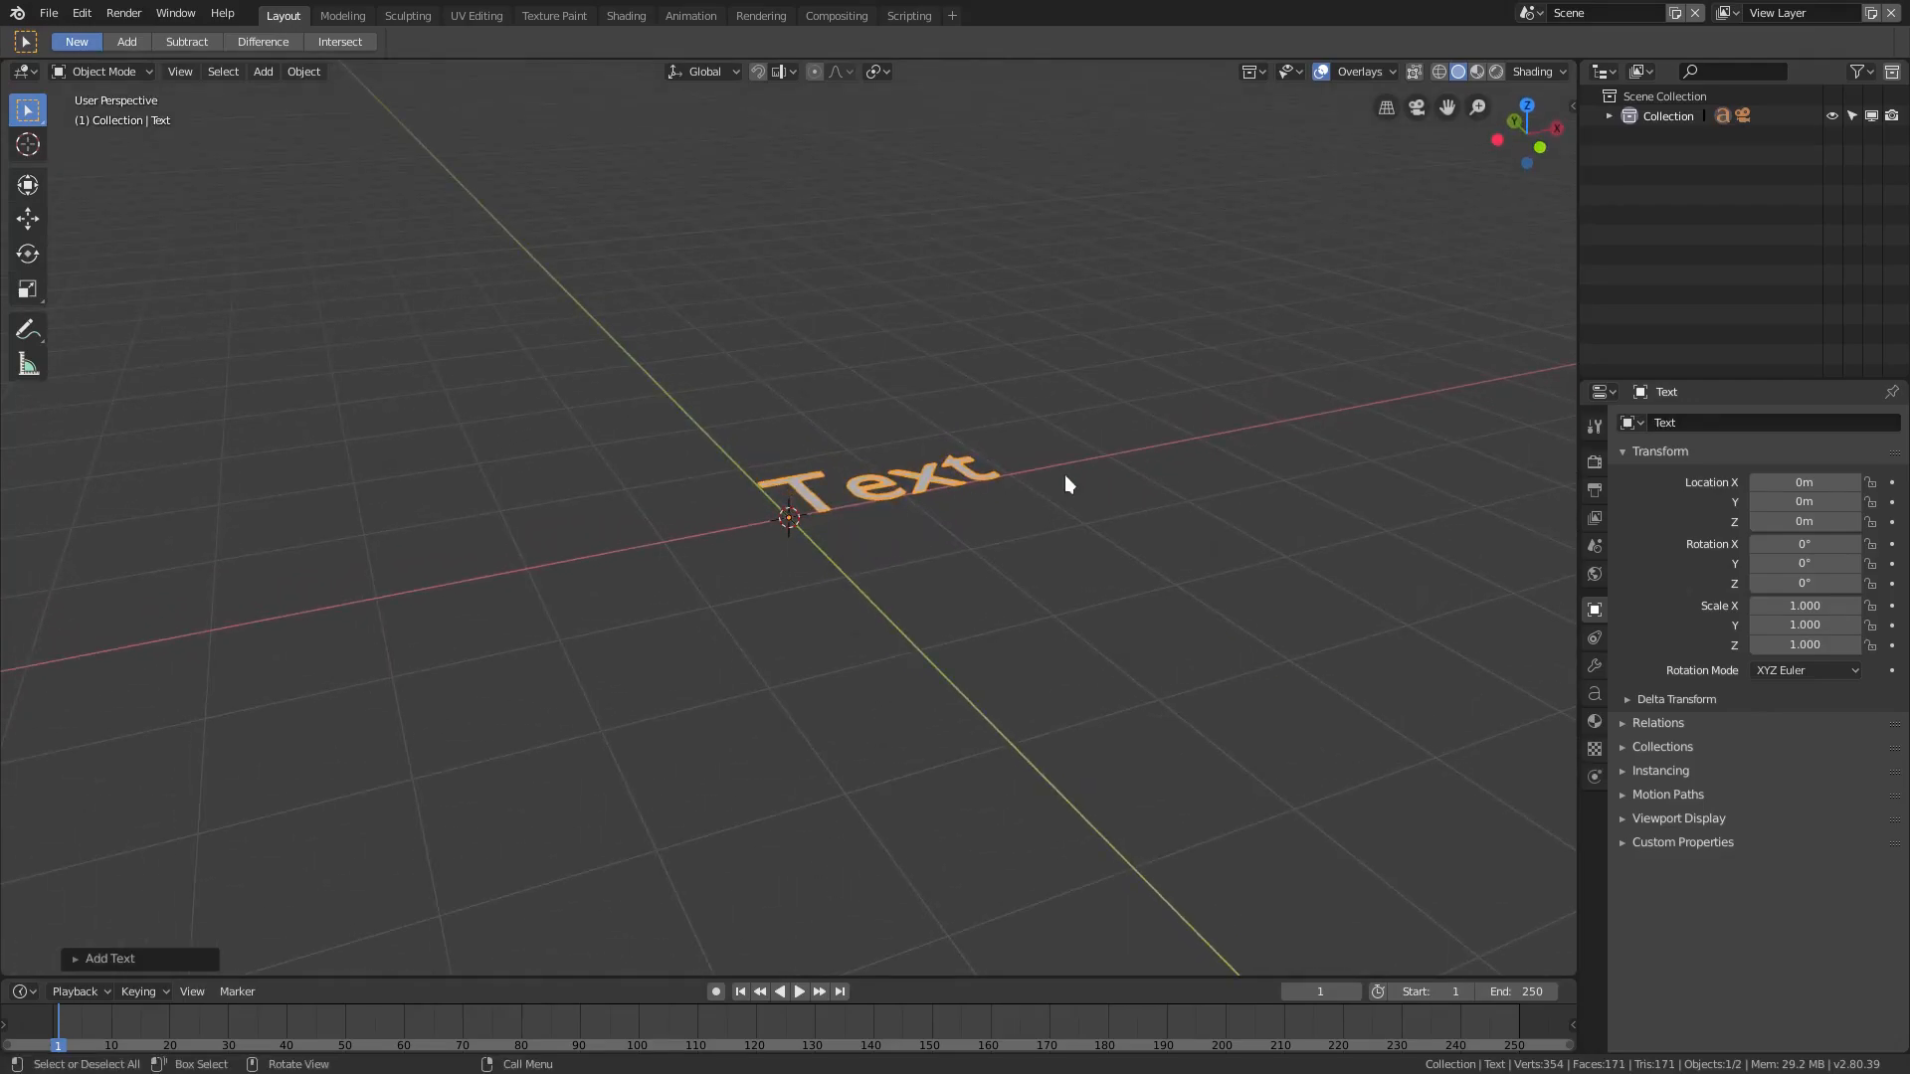
{"action": "type", "text": "rx"}
{"action": "type", "text": "90"}
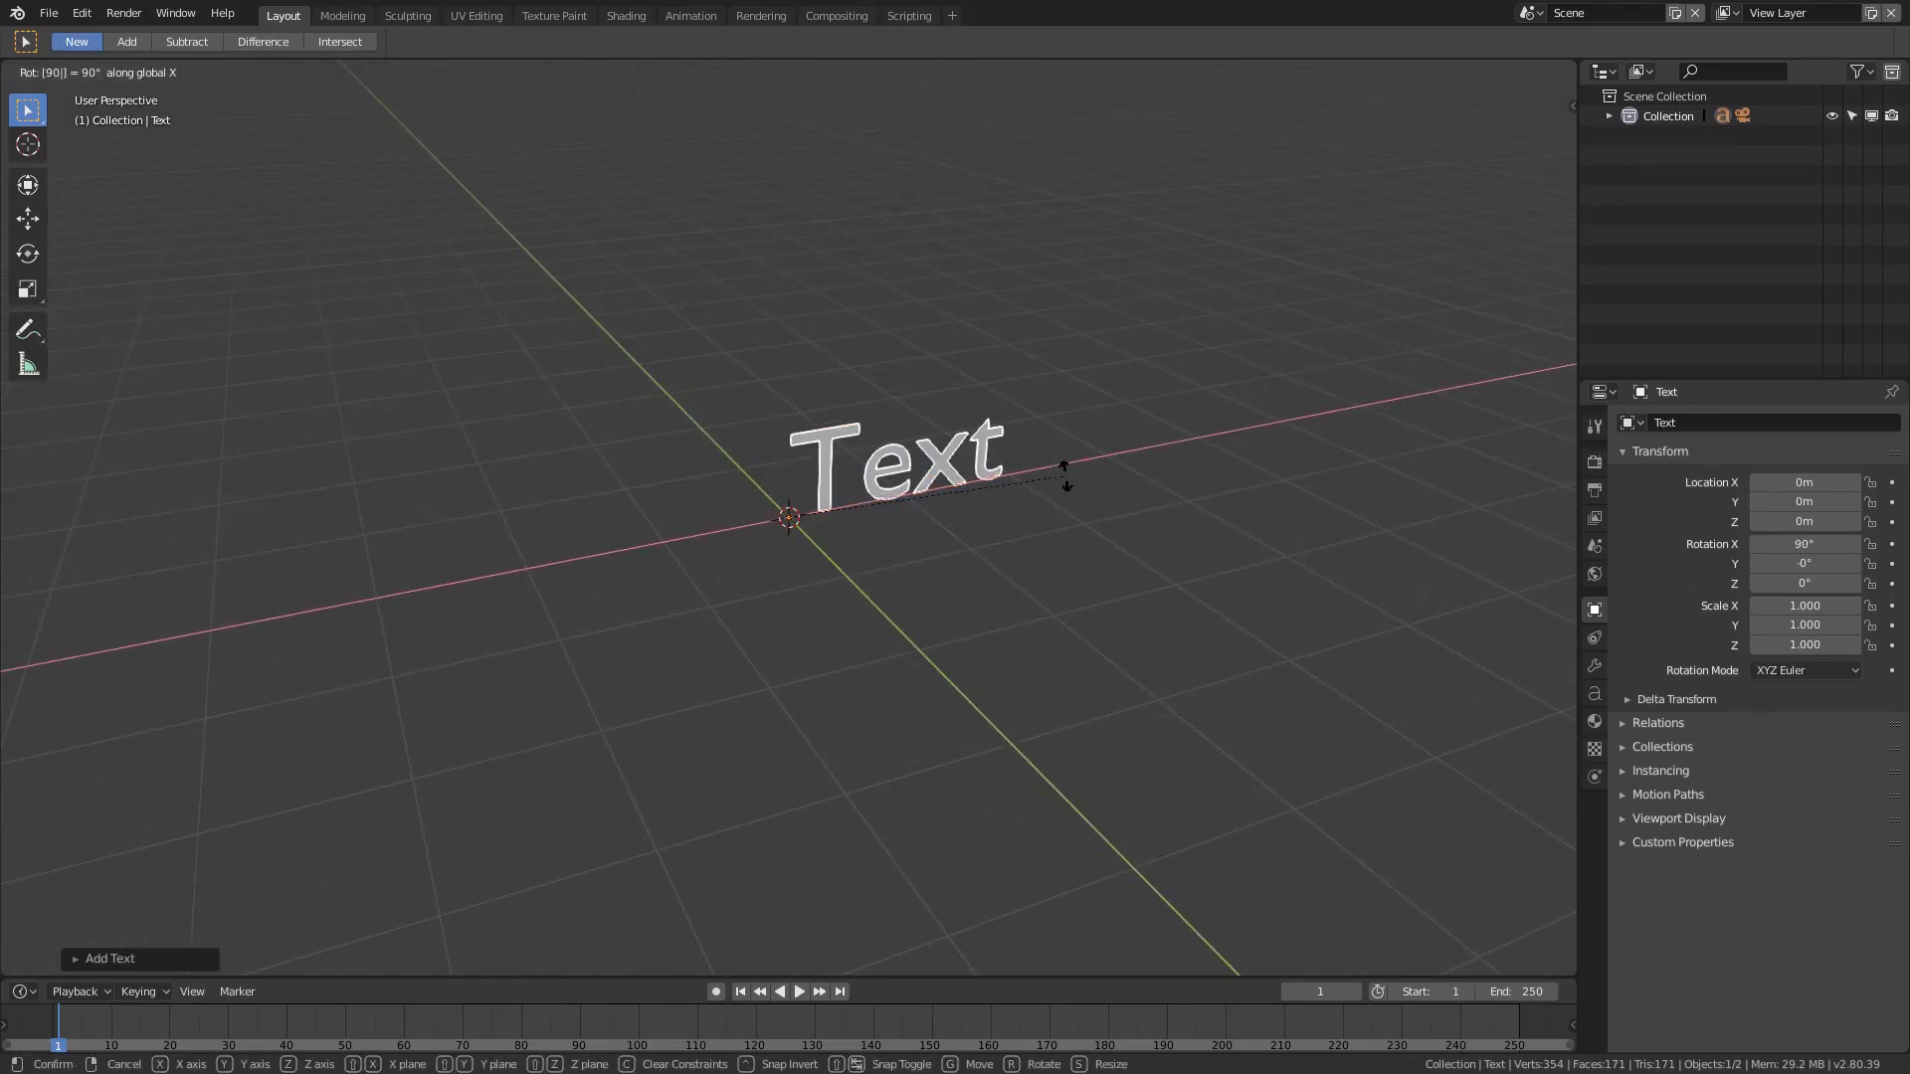
{"action": "key", "text": "Return"}
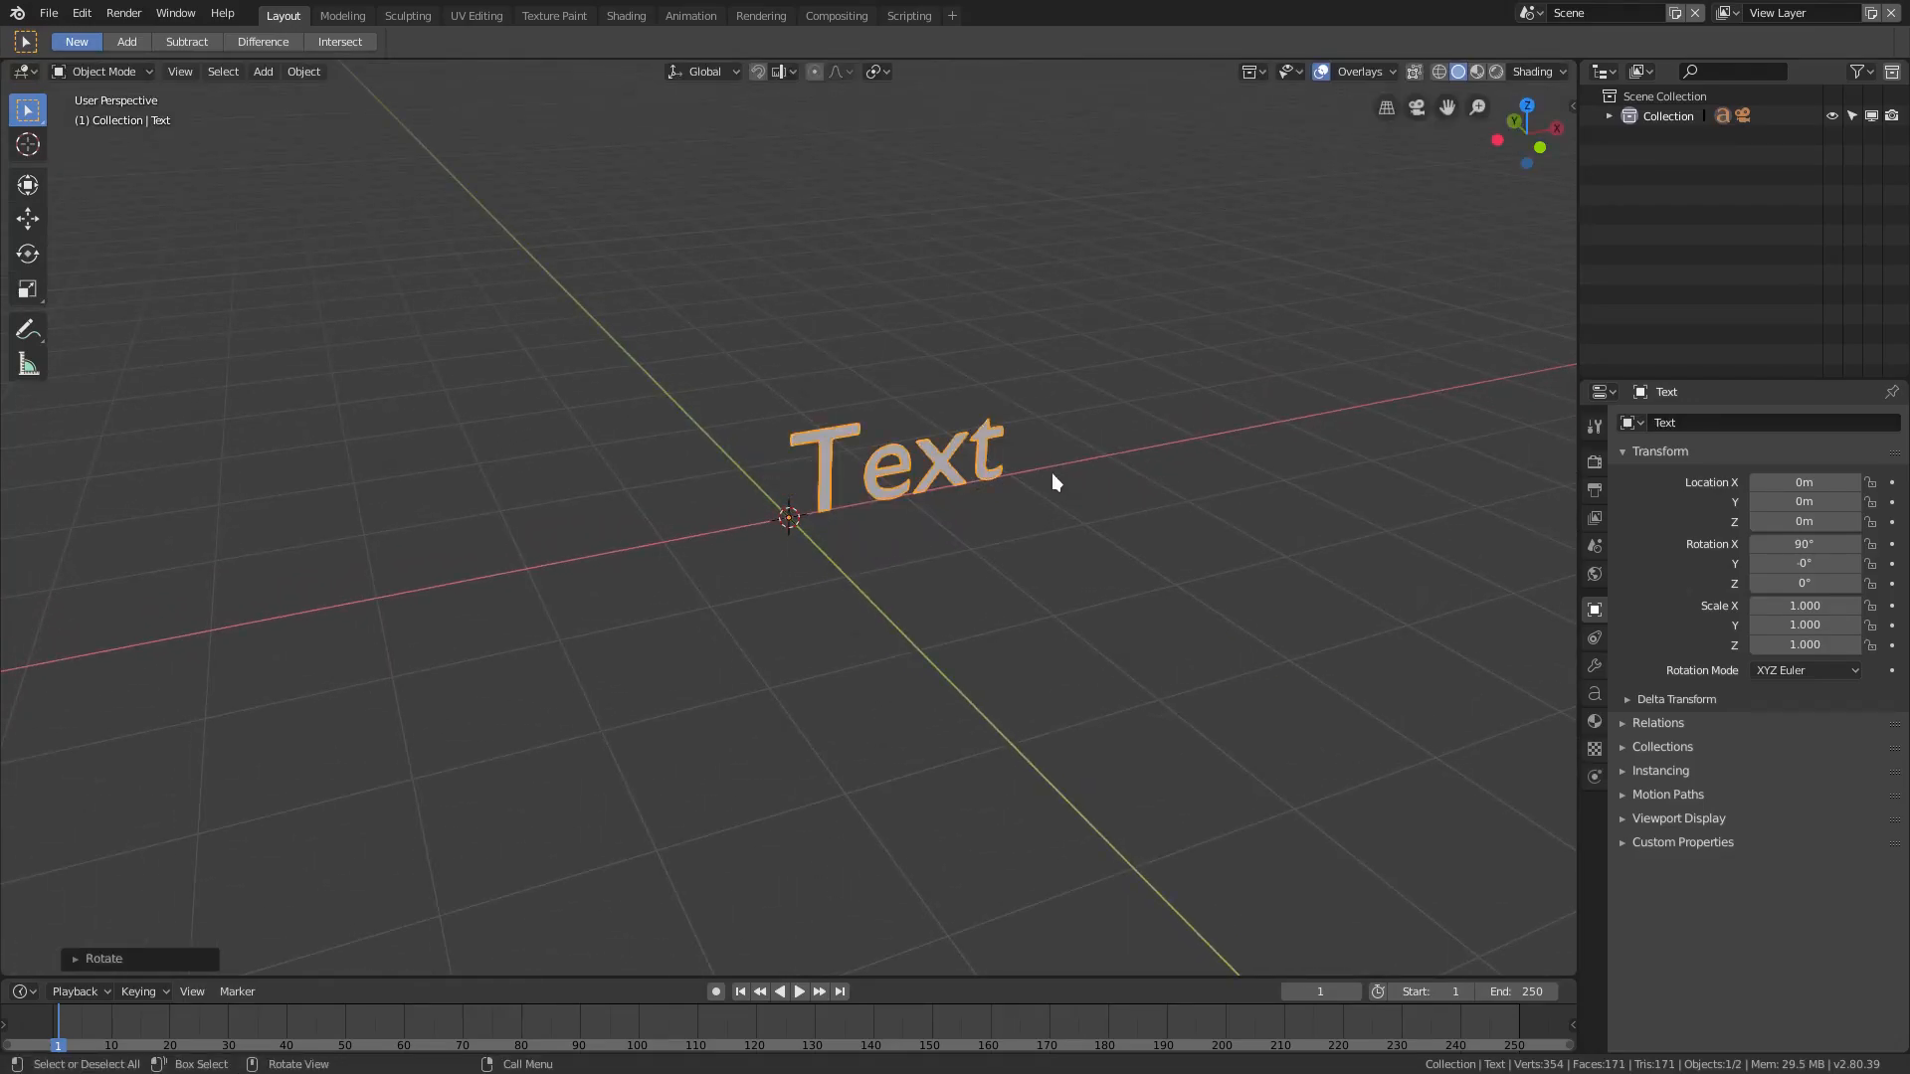
Replace the text object's default wording with "FUTURE"
{"action": "middle_click_drag", "start_coordinate": [1052, 474], "coordinate": [1014, 470]}
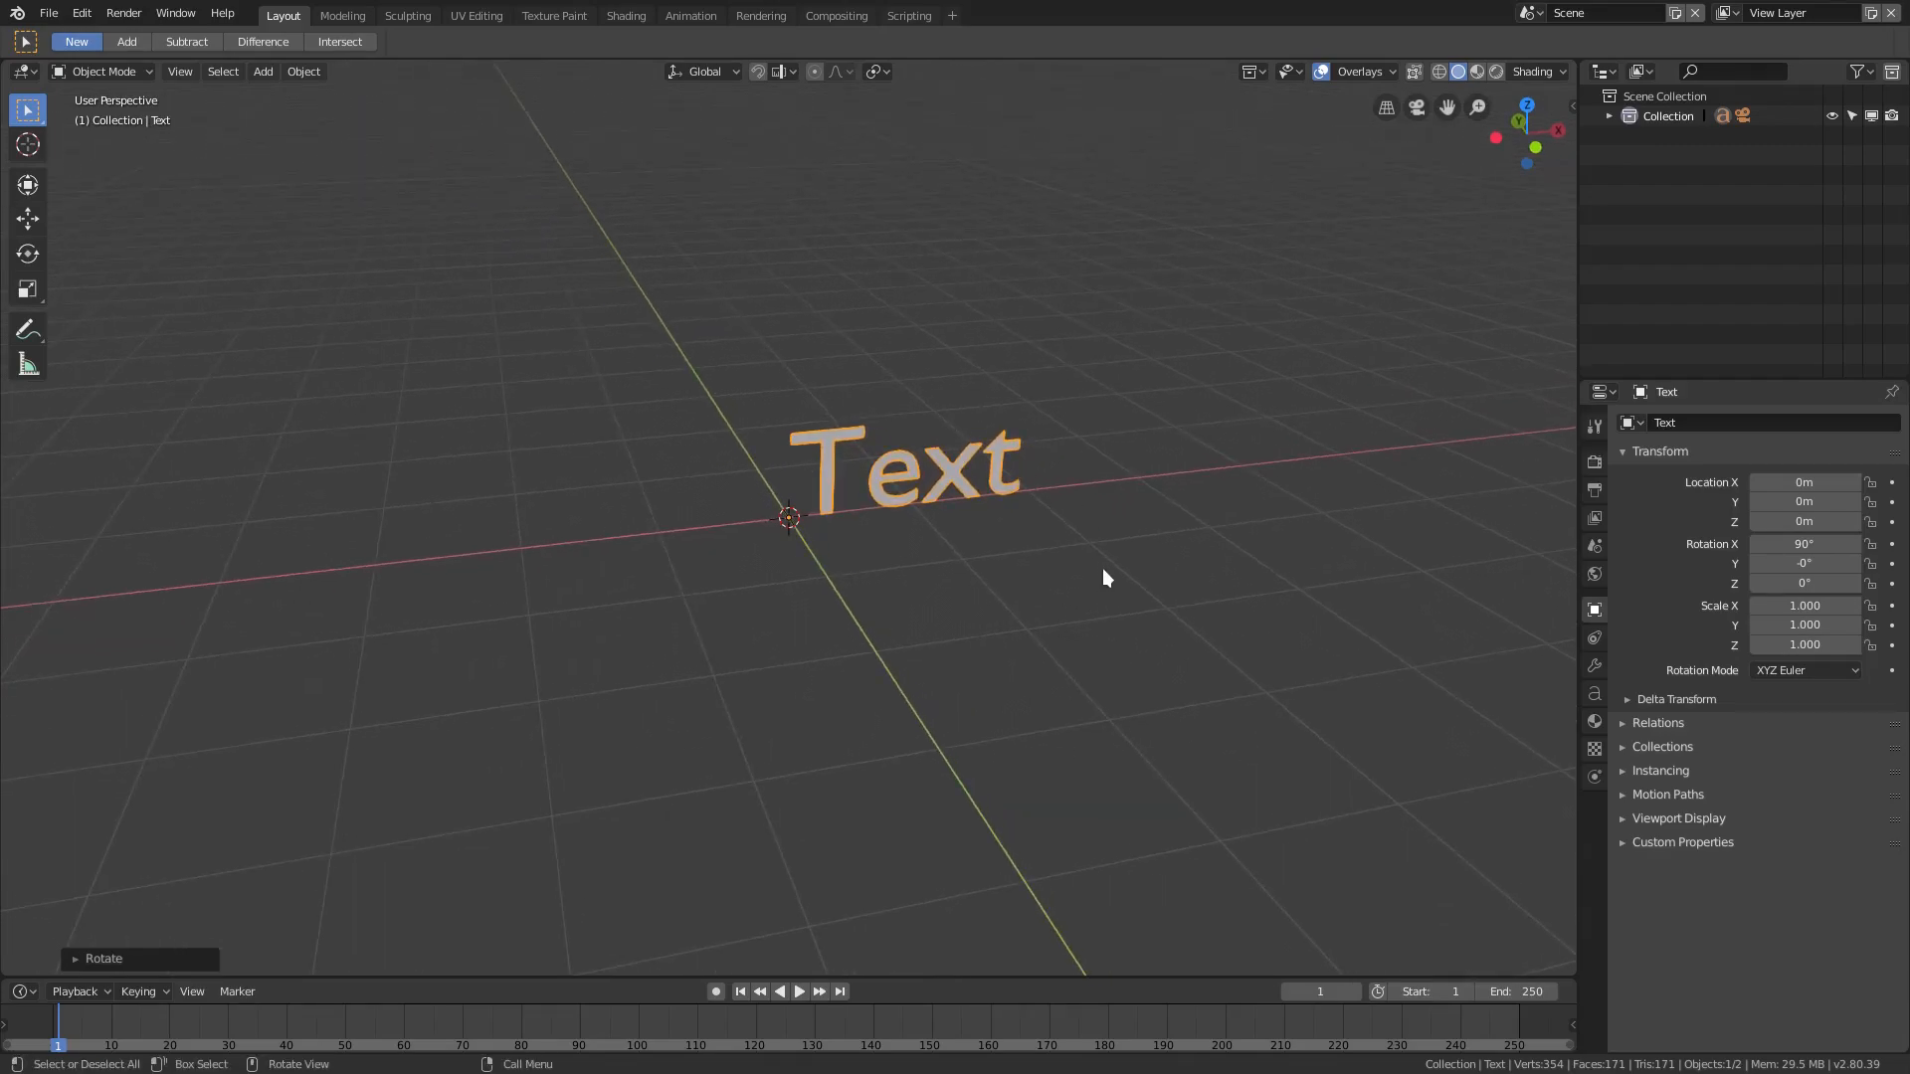
{"action": "key", "text": "Tab"}
{"action": "key", "text": "BackSpace"}
{"action": "key", "text": "BackSpace"}
{"action": "key", "text": "BackSpace"}
{"action": "key", "text": "BackSpace"}
{"action": "type", "text": "Fu"}
{"action": "key", "text": "BackSpace"}
{"action": "type", "text": "UTURE"}
{"action": "key", "text": "Tab"}
Set the text's horizontal paragraph alignment to Center
{"action": "middle_click_drag", "start_coordinate": [935, 522], "coordinate": [1477, 665]}
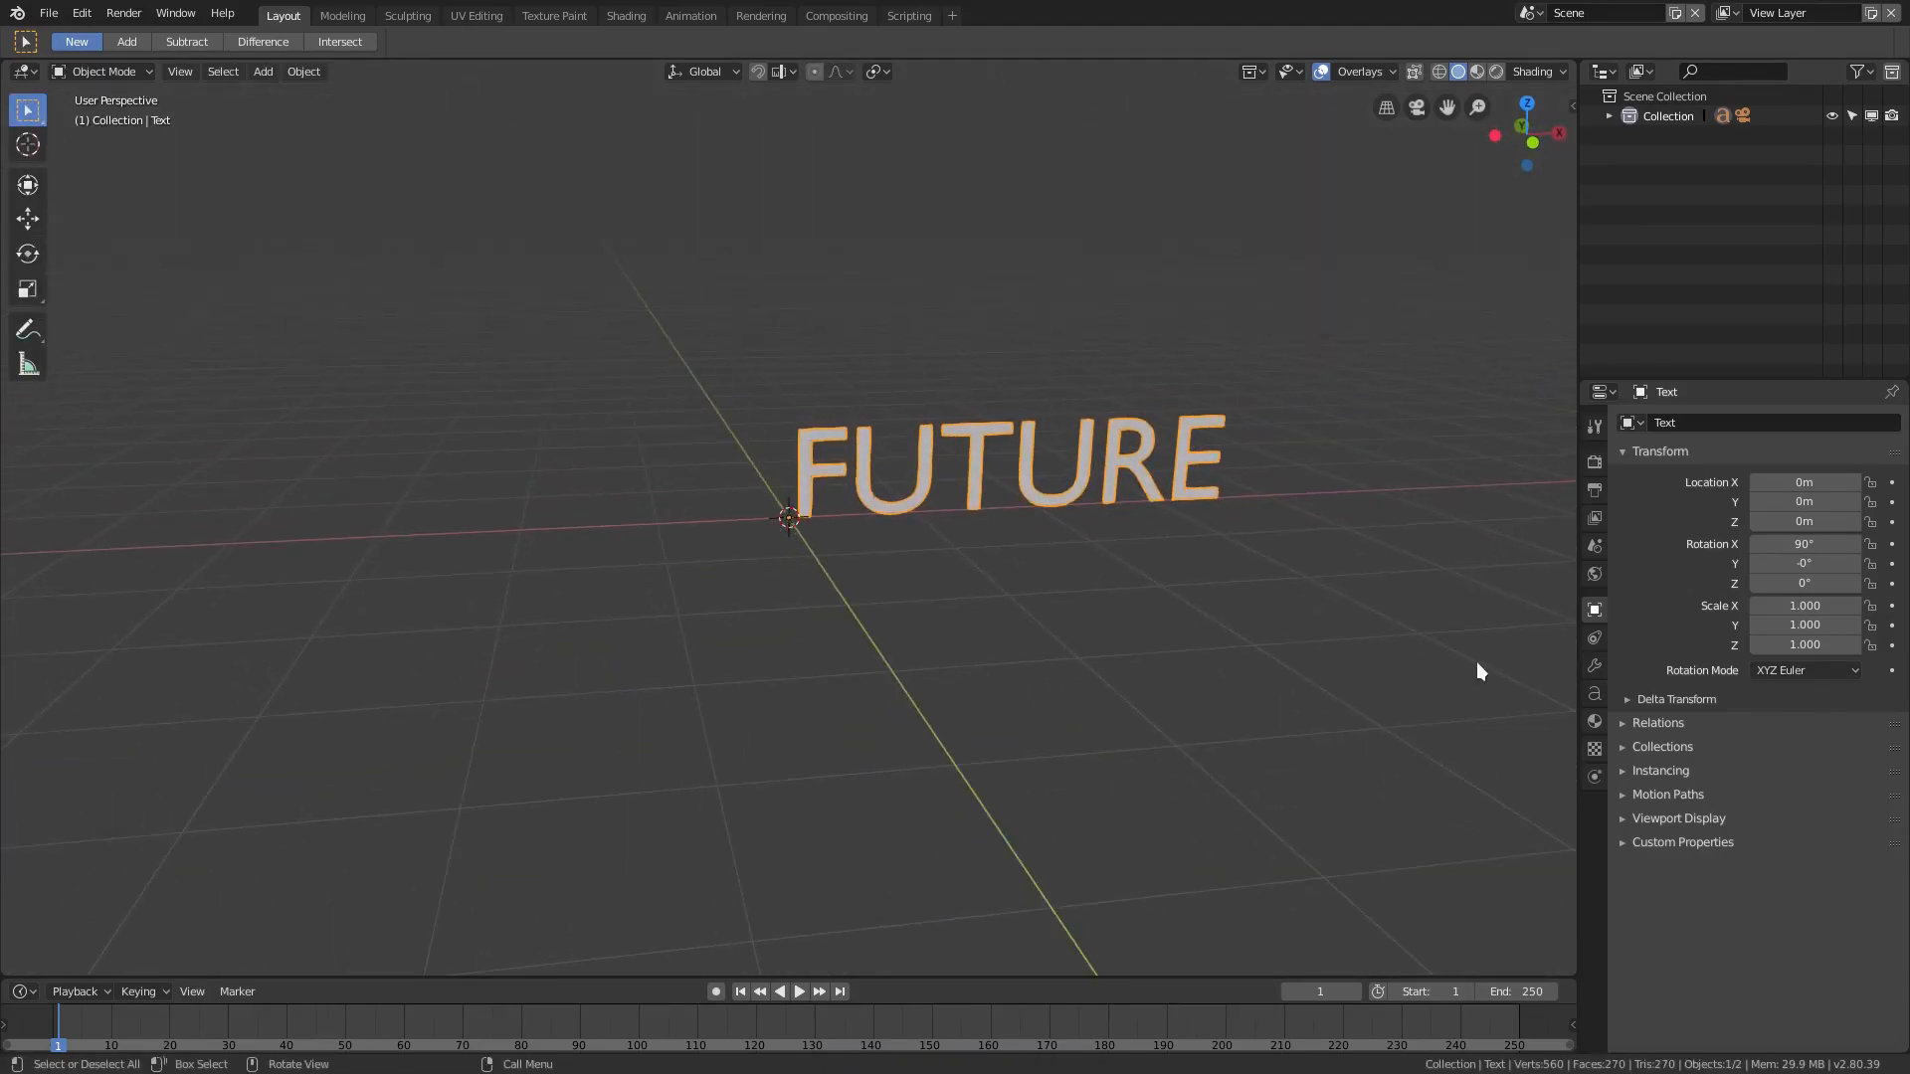
{"action": "left_click", "coordinate": [1595, 693]}
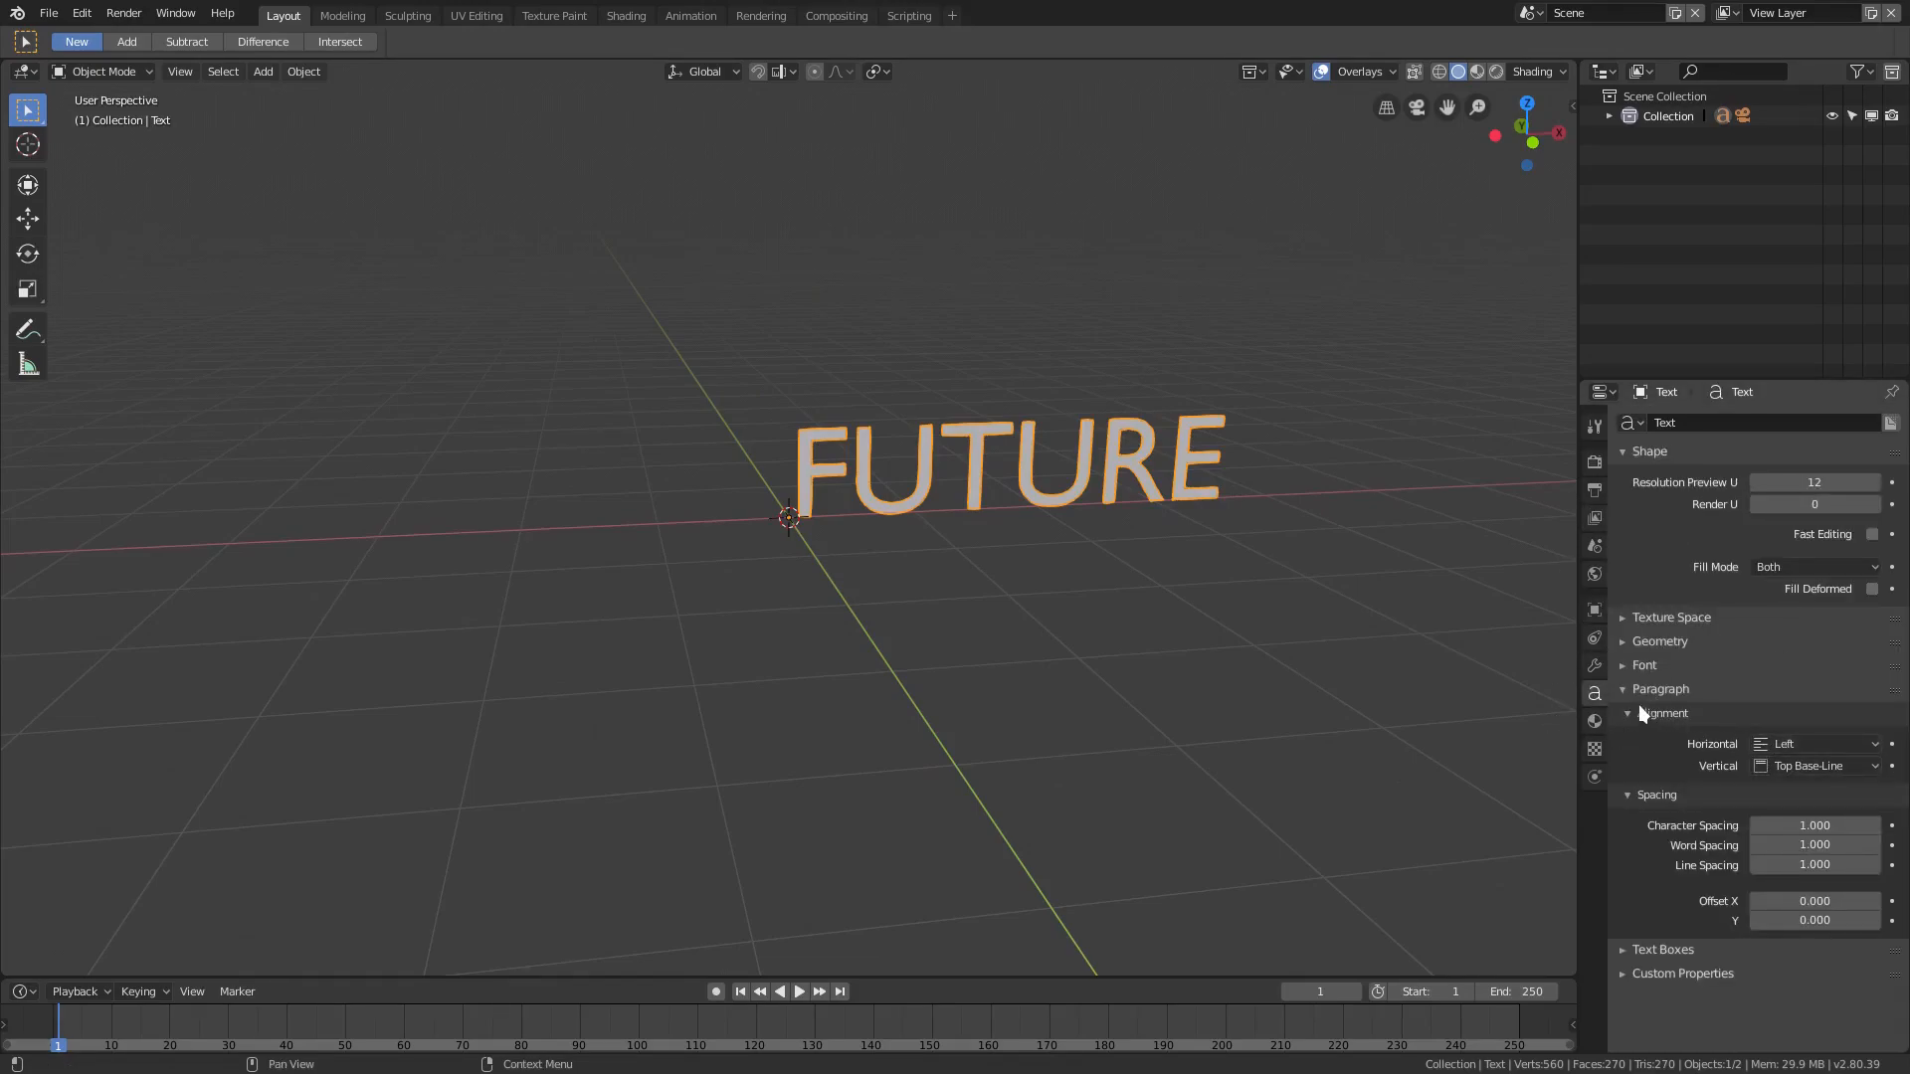
{"action": "left_click", "coordinate": [1811, 742]}
{"action": "left_click", "coordinate": [1808, 742]}
{"action": "left_click", "coordinate": [1800, 744]}
{"action": "left_click", "coordinate": [1799, 696]}
Load TrueLies as the text's regular font
{"action": "middle_click_drag", "start_coordinate": [1005, 677], "coordinate": [1632, 566]}
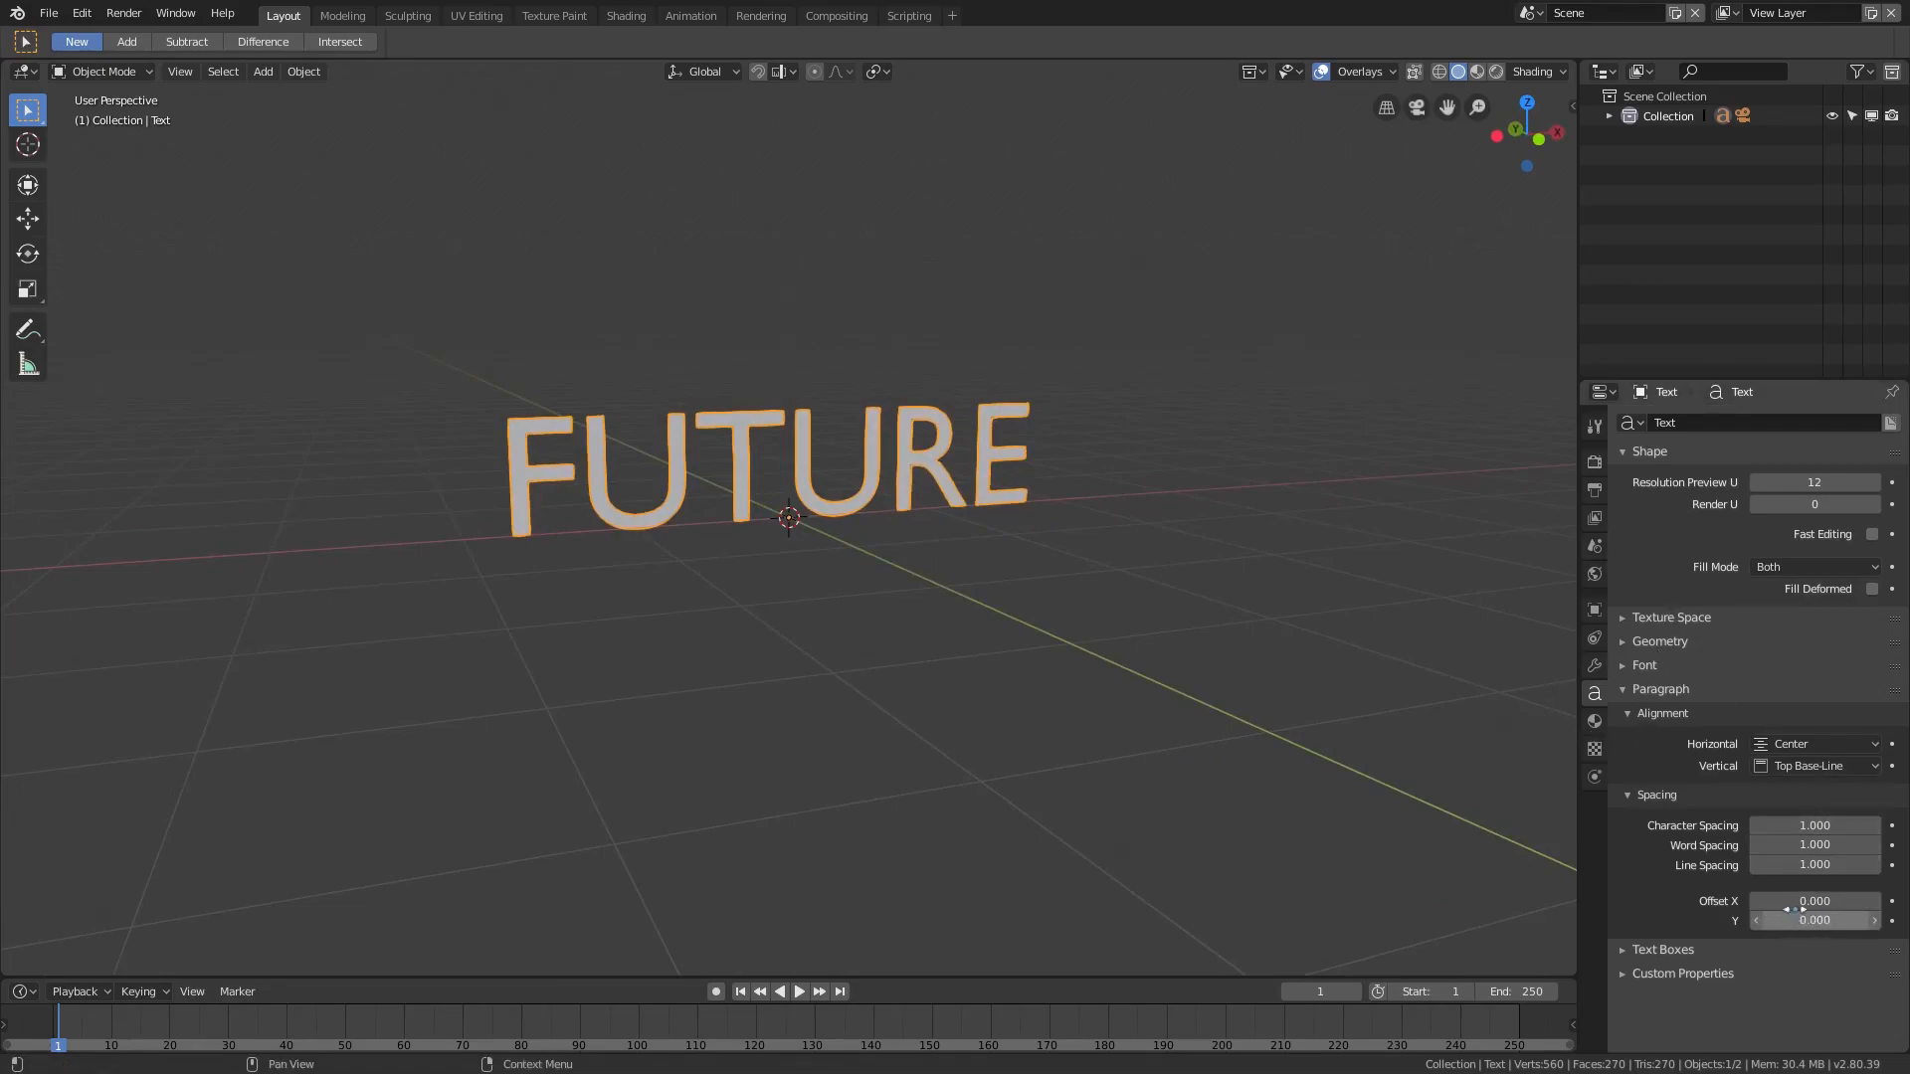
{"action": "left_click", "coordinate": [1656, 666]}
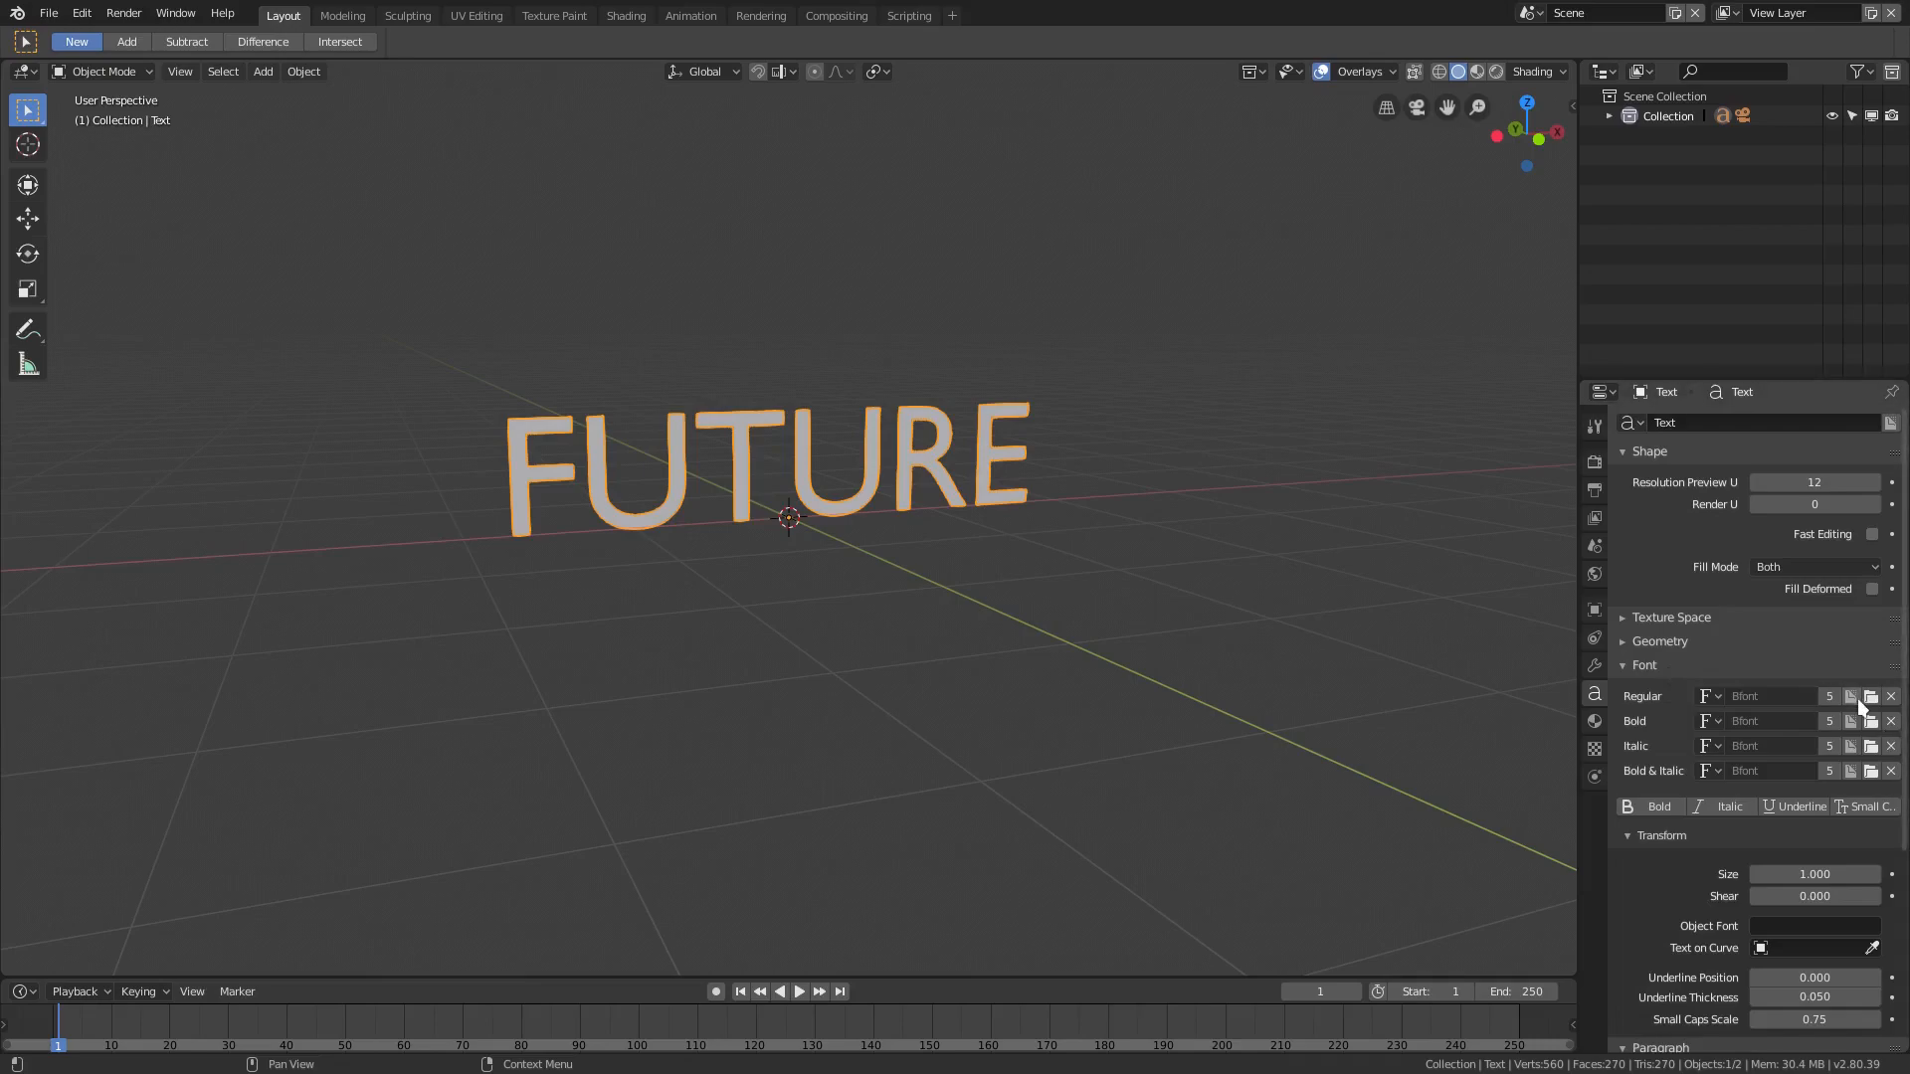
{"action": "left_click_drag", "start_coordinate": [1580, 703], "coordinate": [1558, 702]}
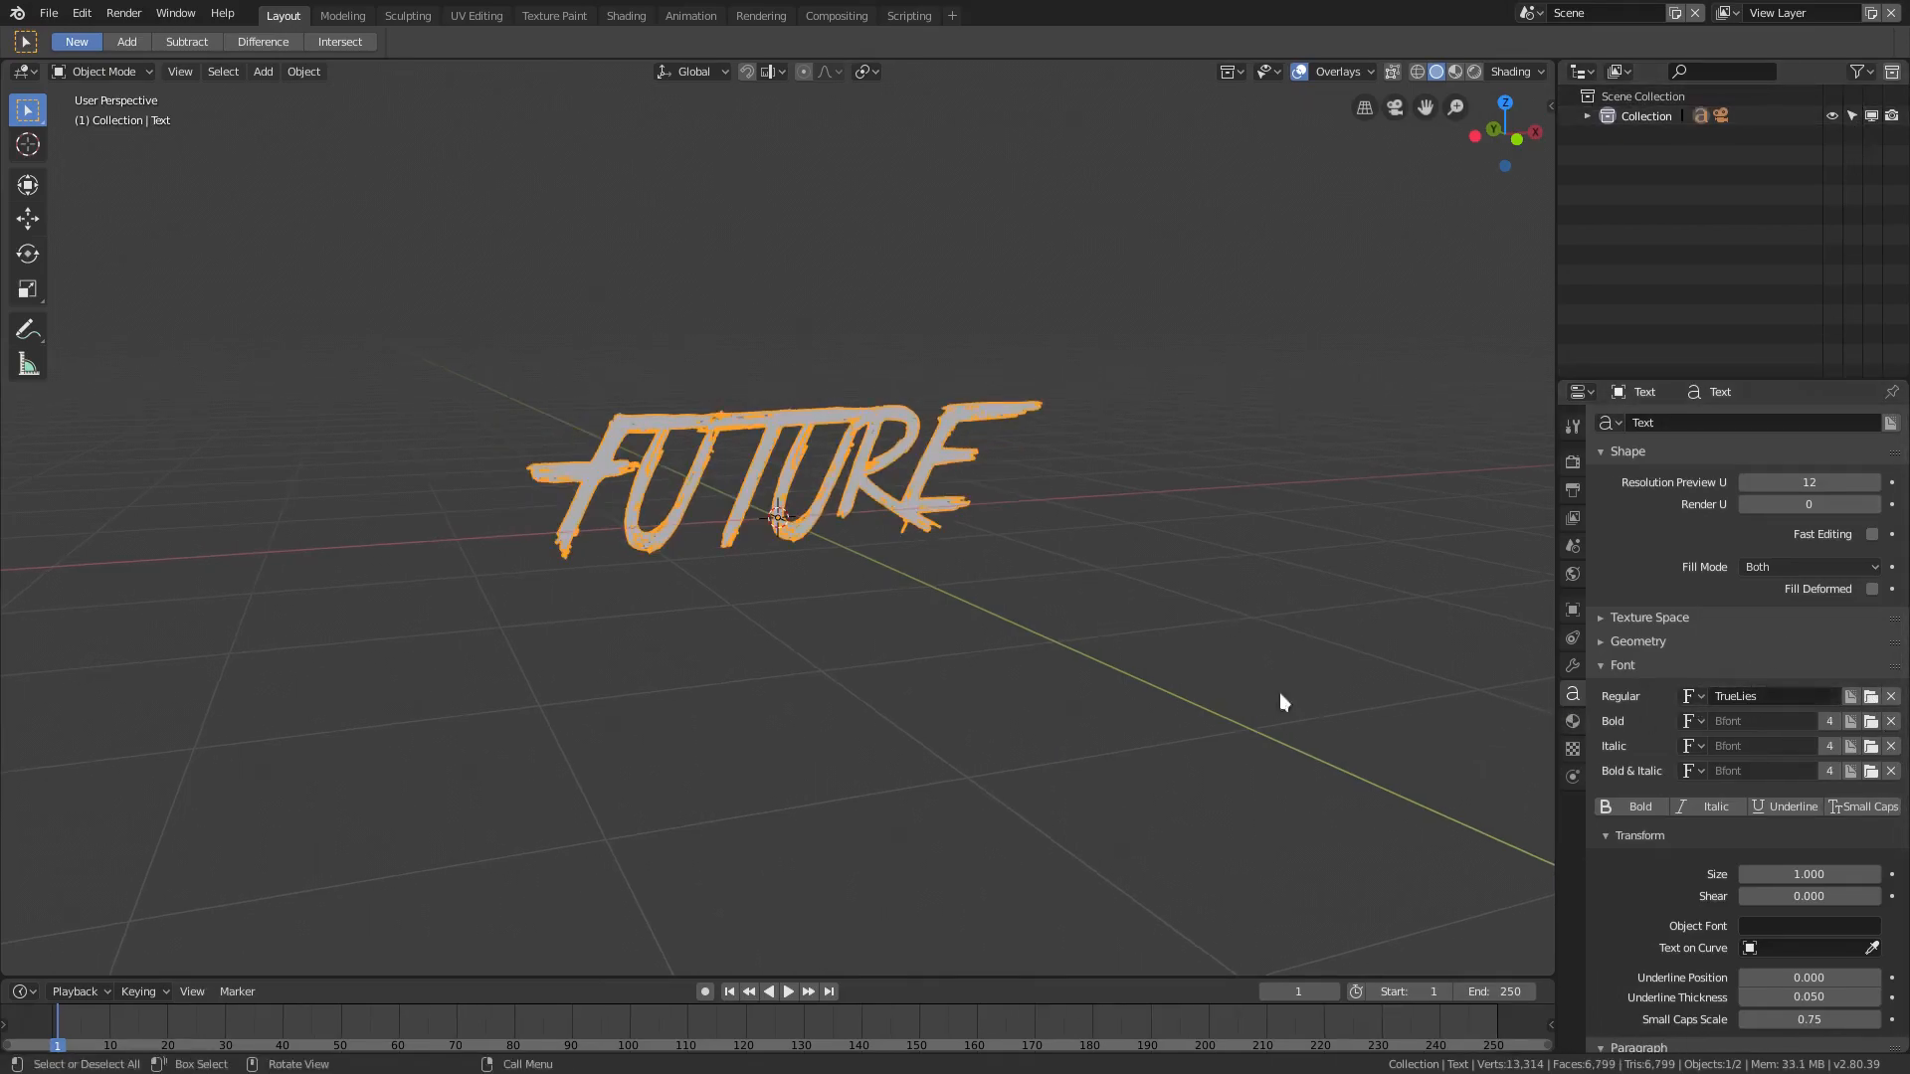
Set the text's Y offset to -0.25 to centre it vertically in the camera view
{"action": "key", "text": "KP_0"}
{"action": "scroll", "coordinate": [959, 380], "scroll_direction": "up", "scroll_amount": 1}
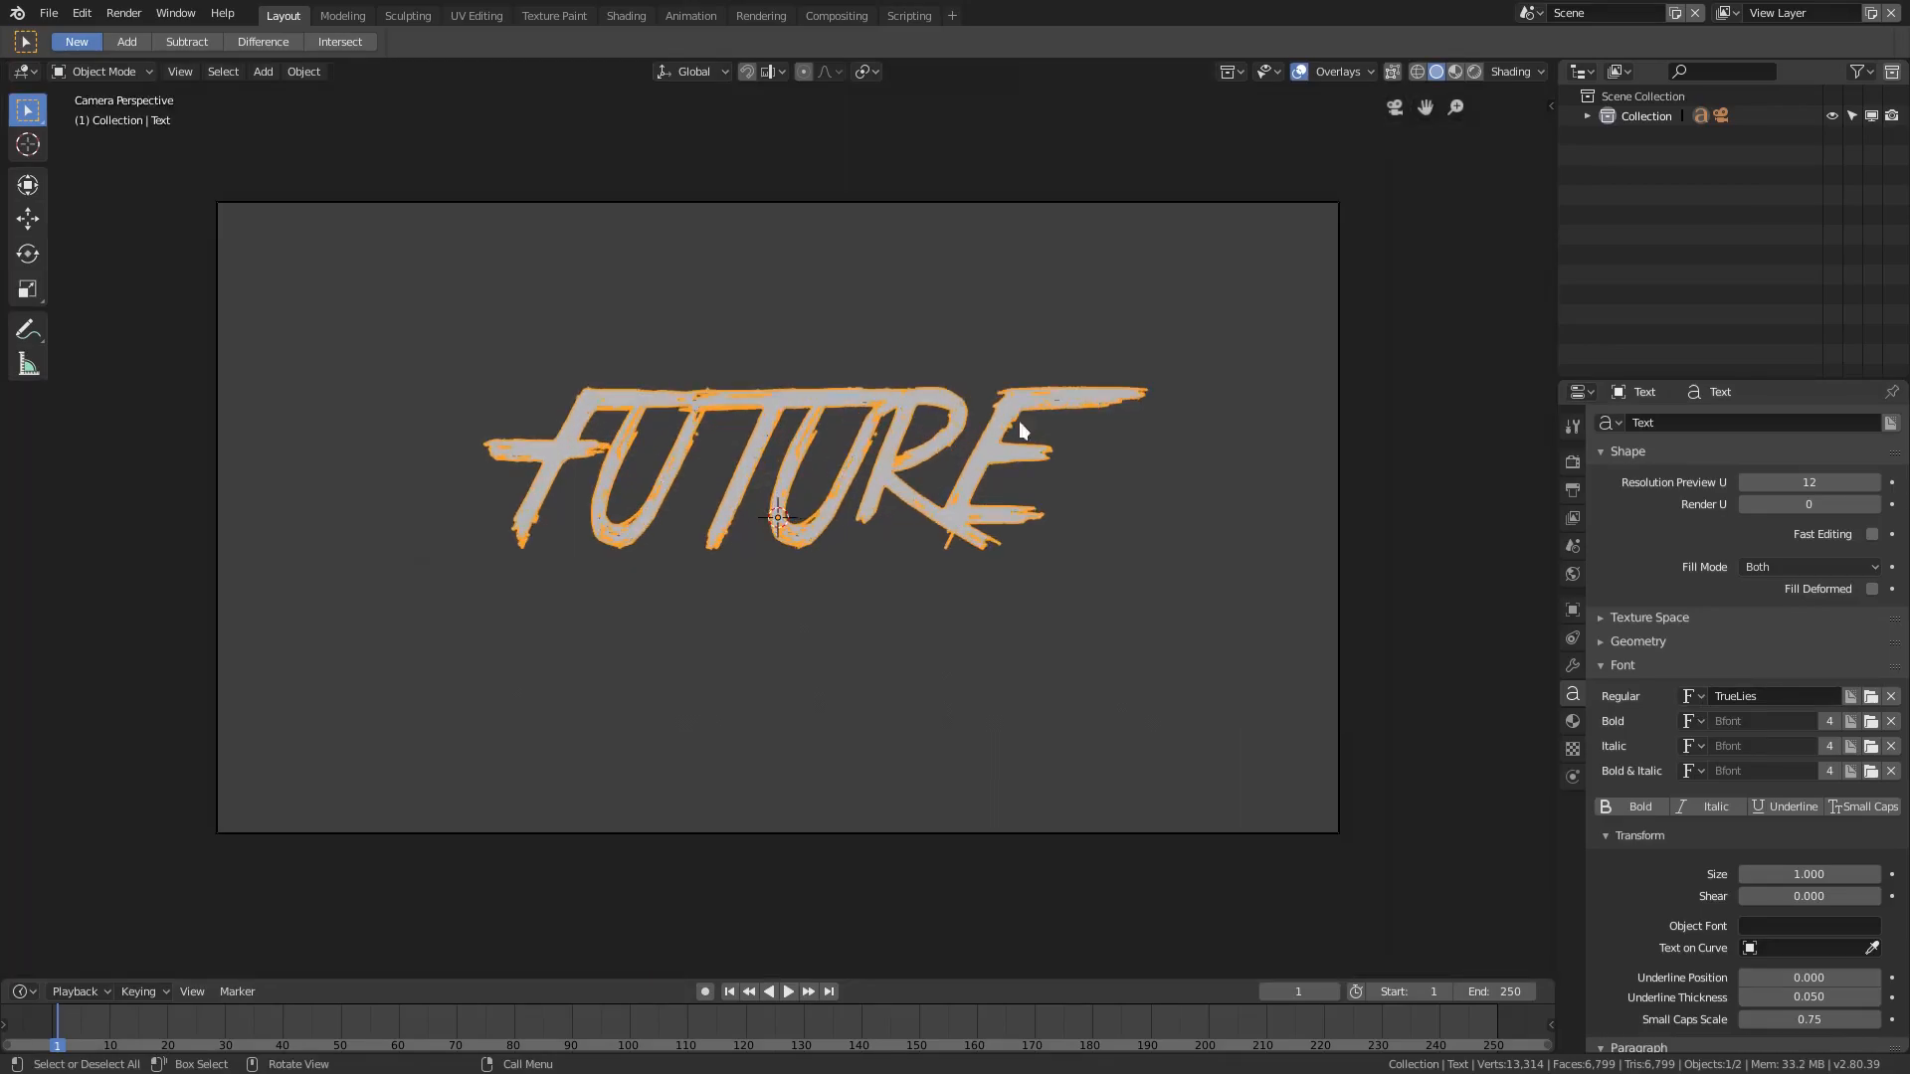
{"action": "scroll", "coordinate": [1741, 895], "scroll_direction": "down", "scroll_amount": 6}
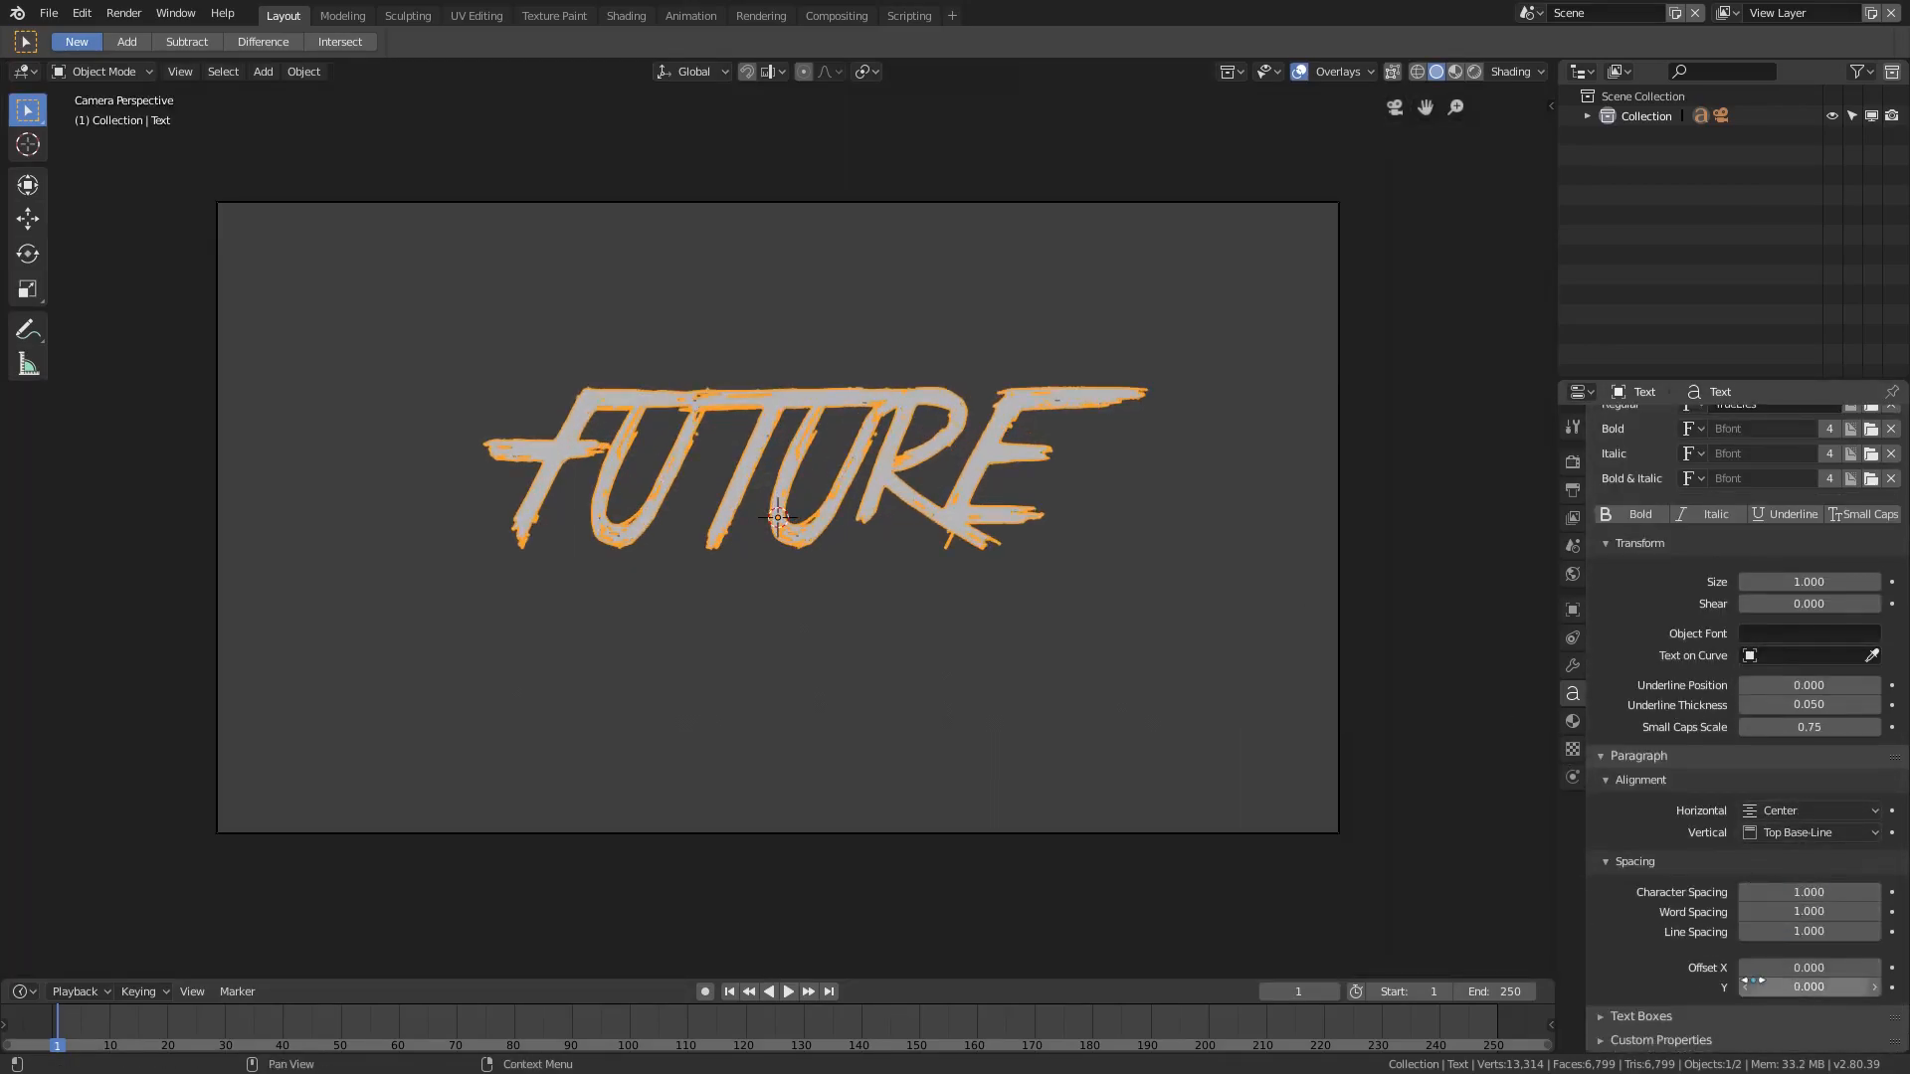
{"action": "left_click", "coordinate": [1745, 987]}
{"action": "left_click", "coordinate": [1745, 987]}
{"action": "left_click", "coordinate": [1744, 986]}
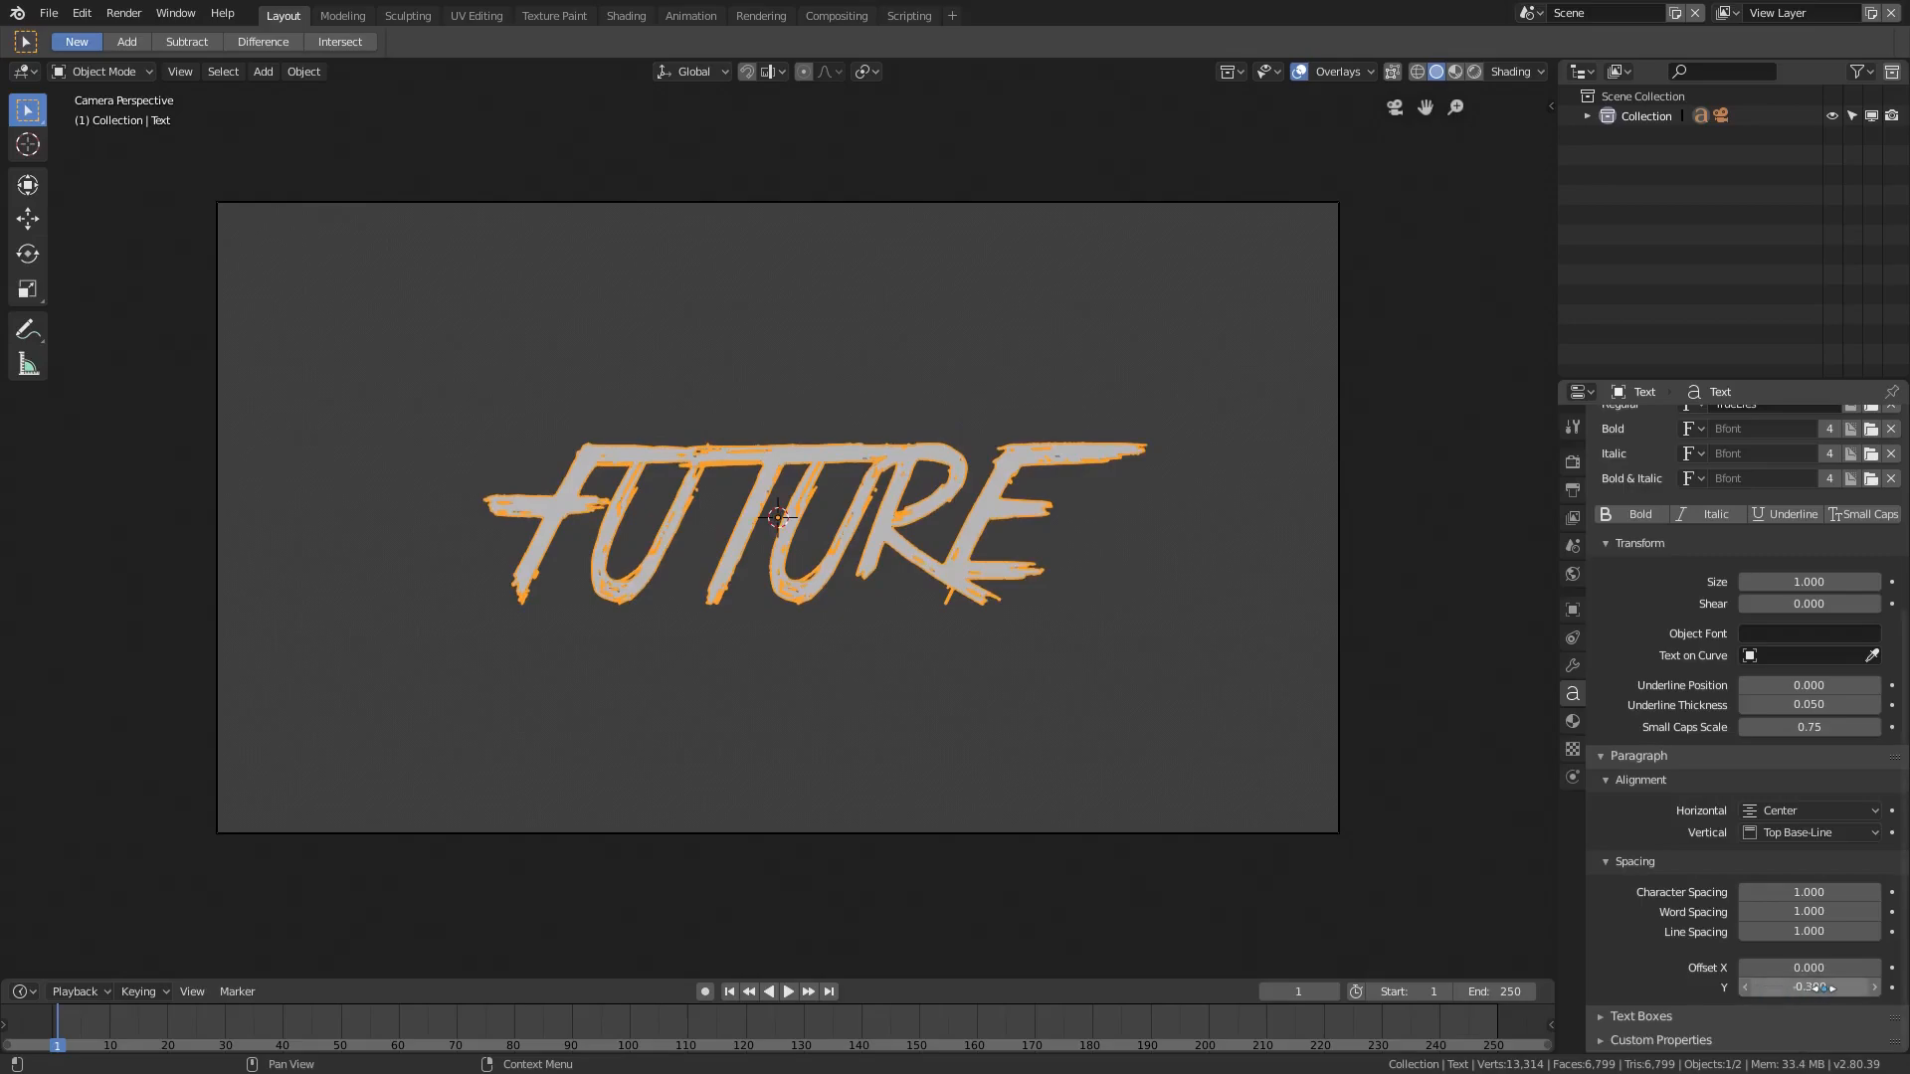
{"action": "scroll", "coordinate": [763, 526], "scroll_direction": "up", "scroll_amount": 3}
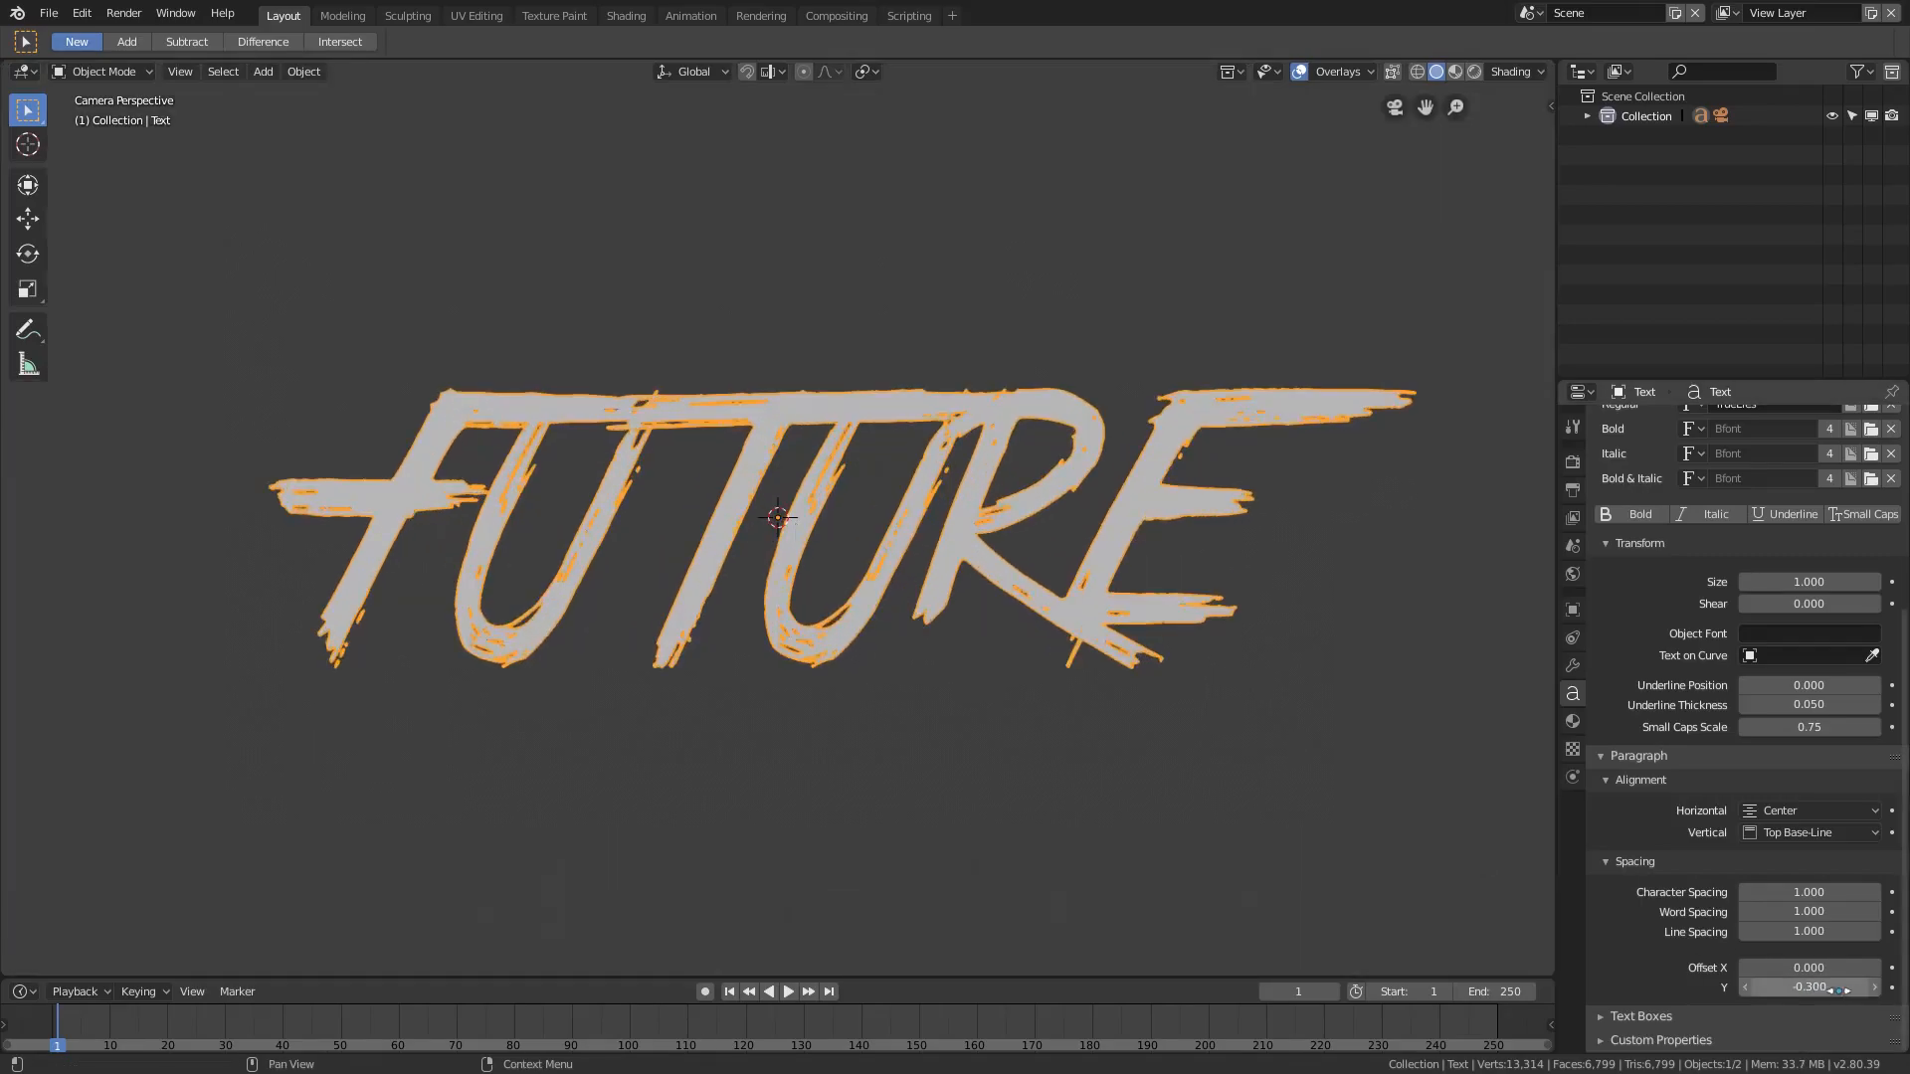
{"action": "left_click", "coordinate": [1821, 990]}
{"action": "key", "text": "BackSpace"}
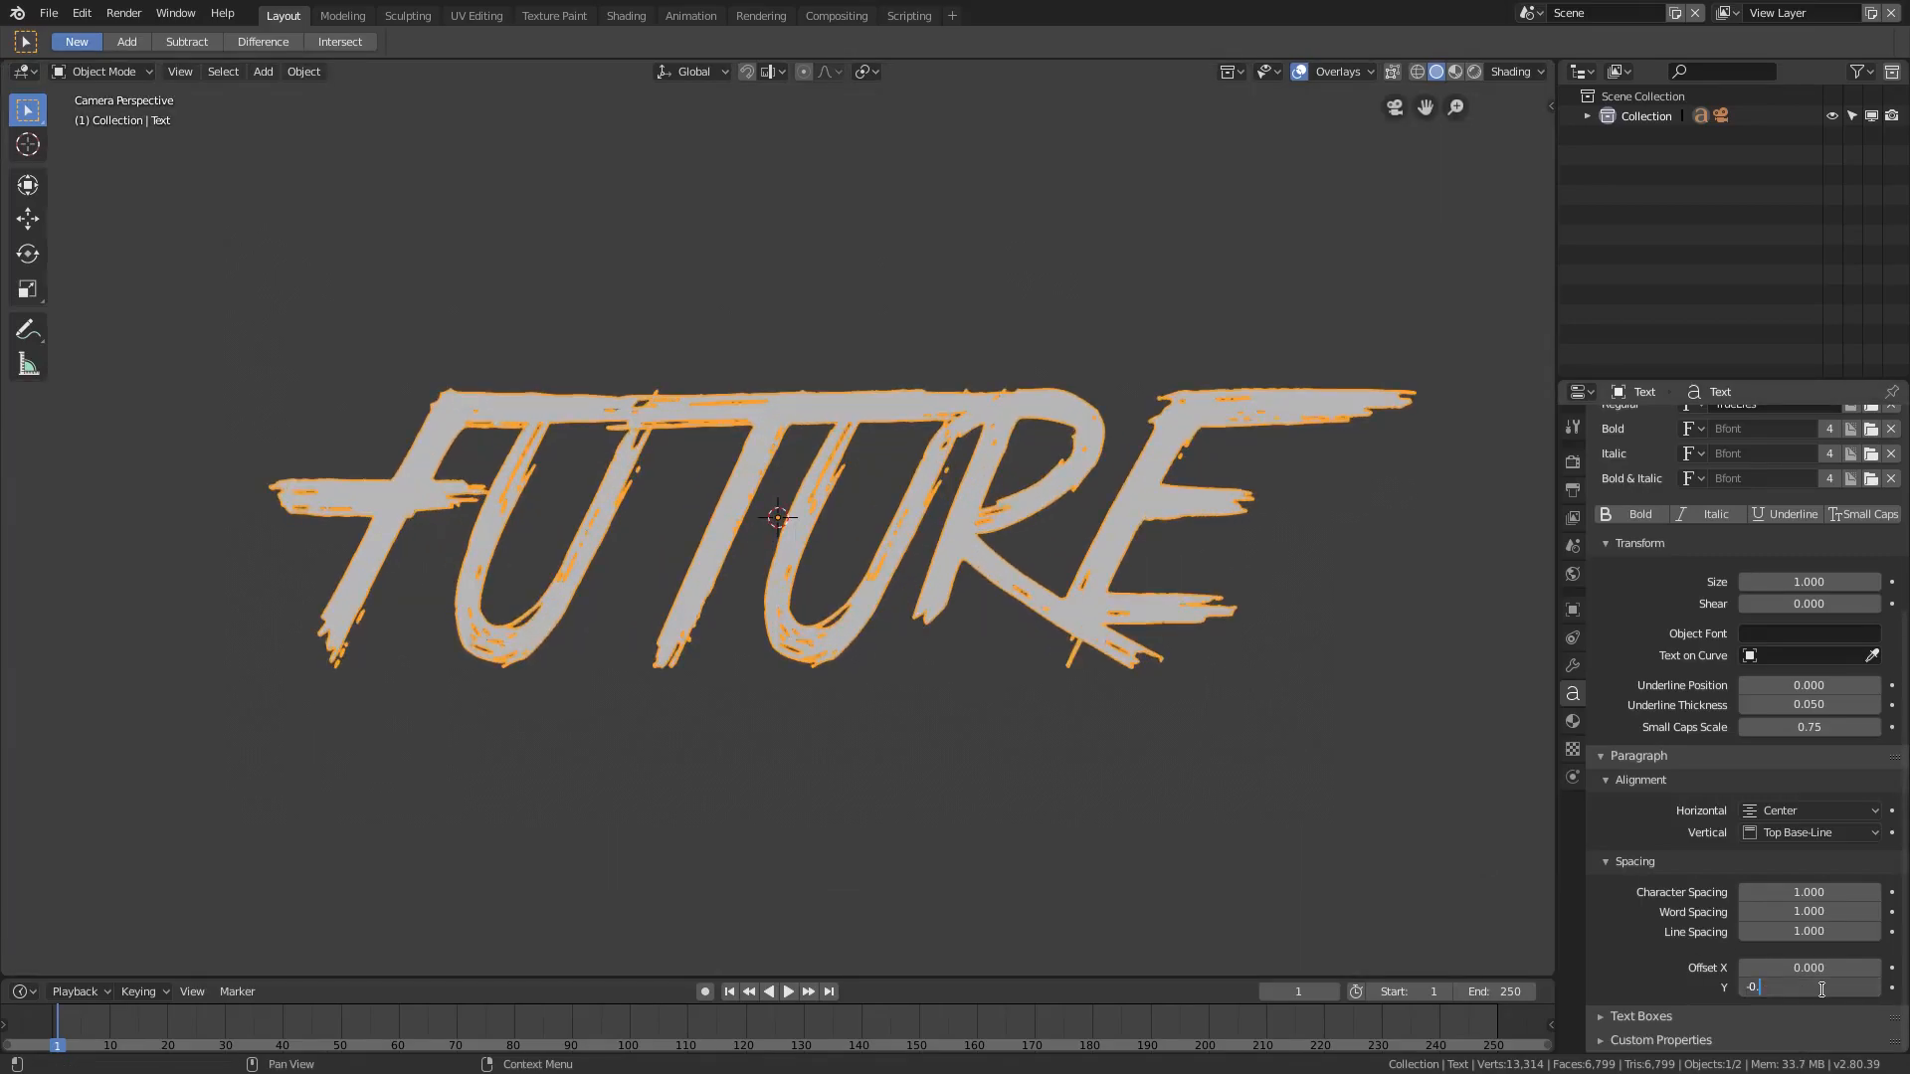
{"action": "type", "text": "25"}
{"action": "key", "text": "Return"}
Scale the FUTURE text down to about three quarters of its size in the camera view
{"action": "scroll", "coordinate": [855, 613], "scroll_direction": "down", "scroll_amount": 4}
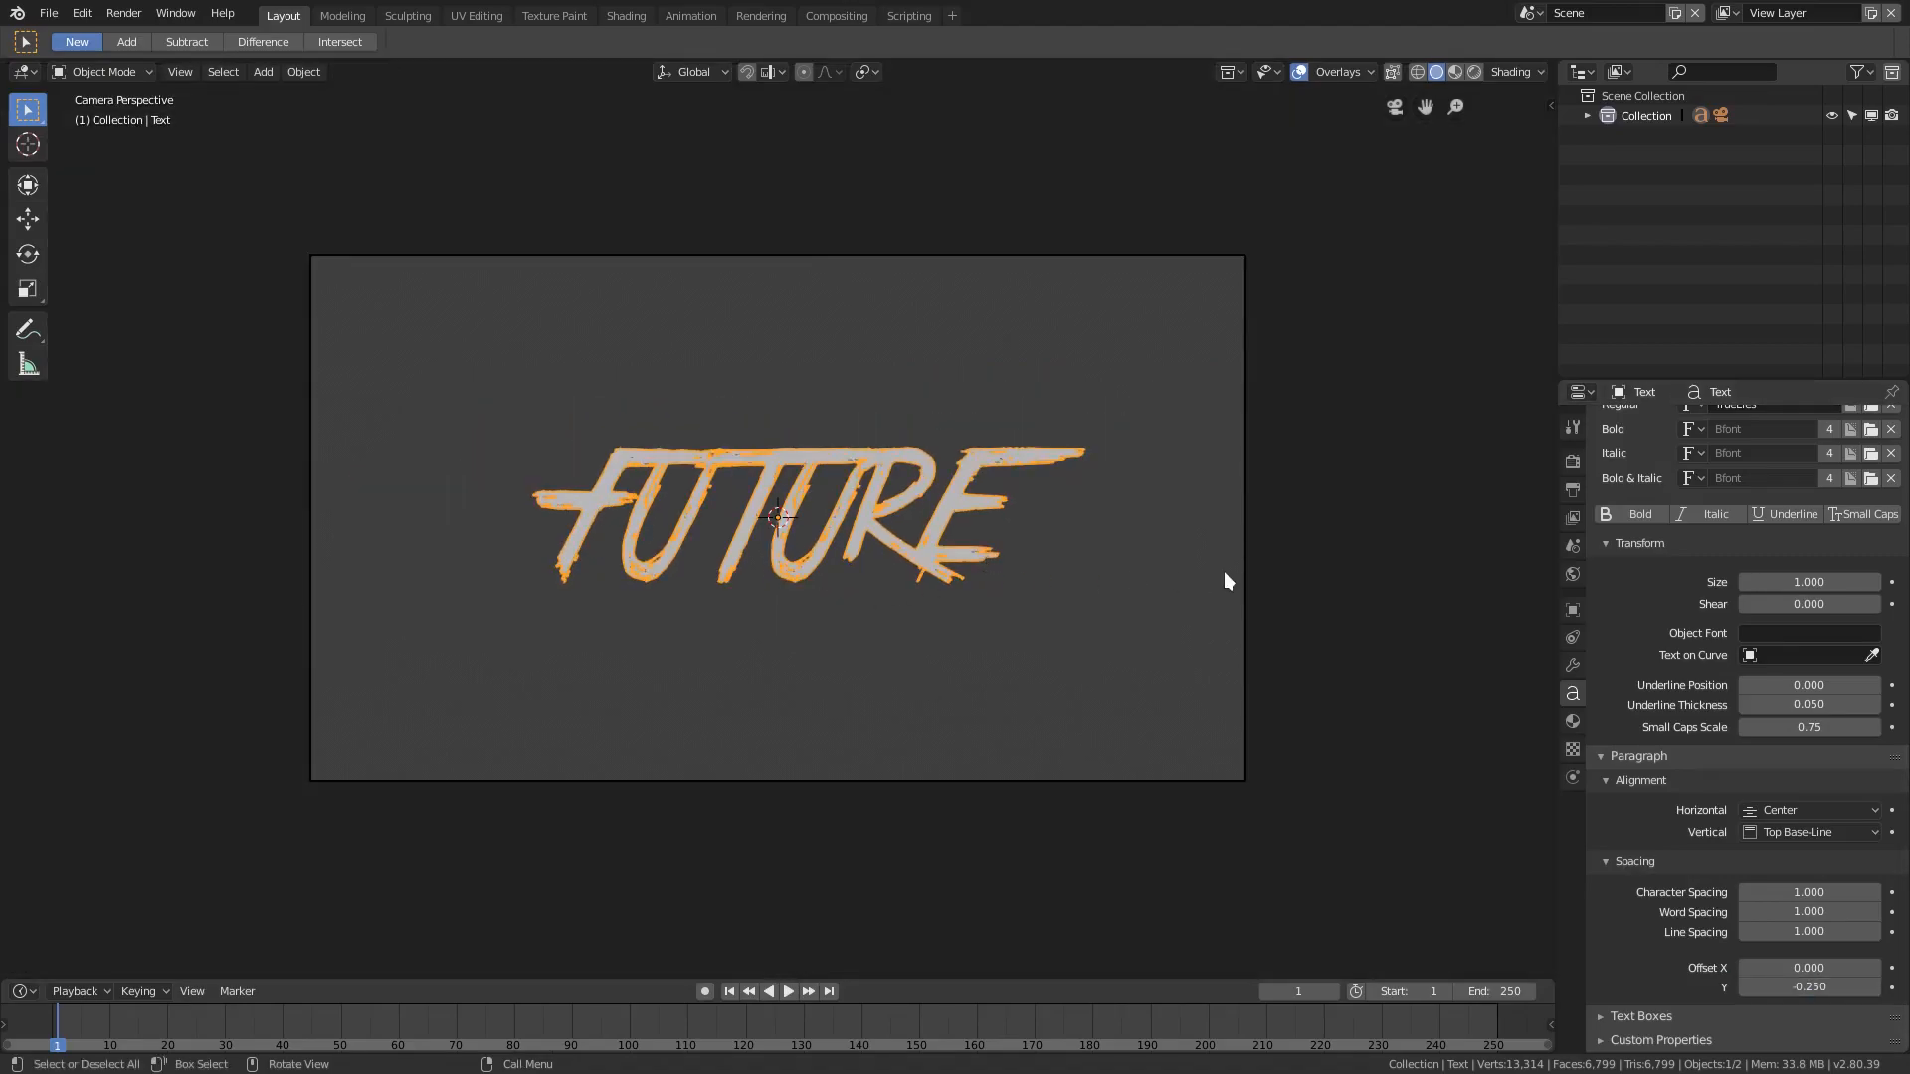
{"action": "scroll", "coordinate": [1221, 571], "scroll_direction": "up", "scroll_amount": 1}
{"action": "key", "text": "s"}
{"action": "left_click", "coordinate": [1226, 553]}
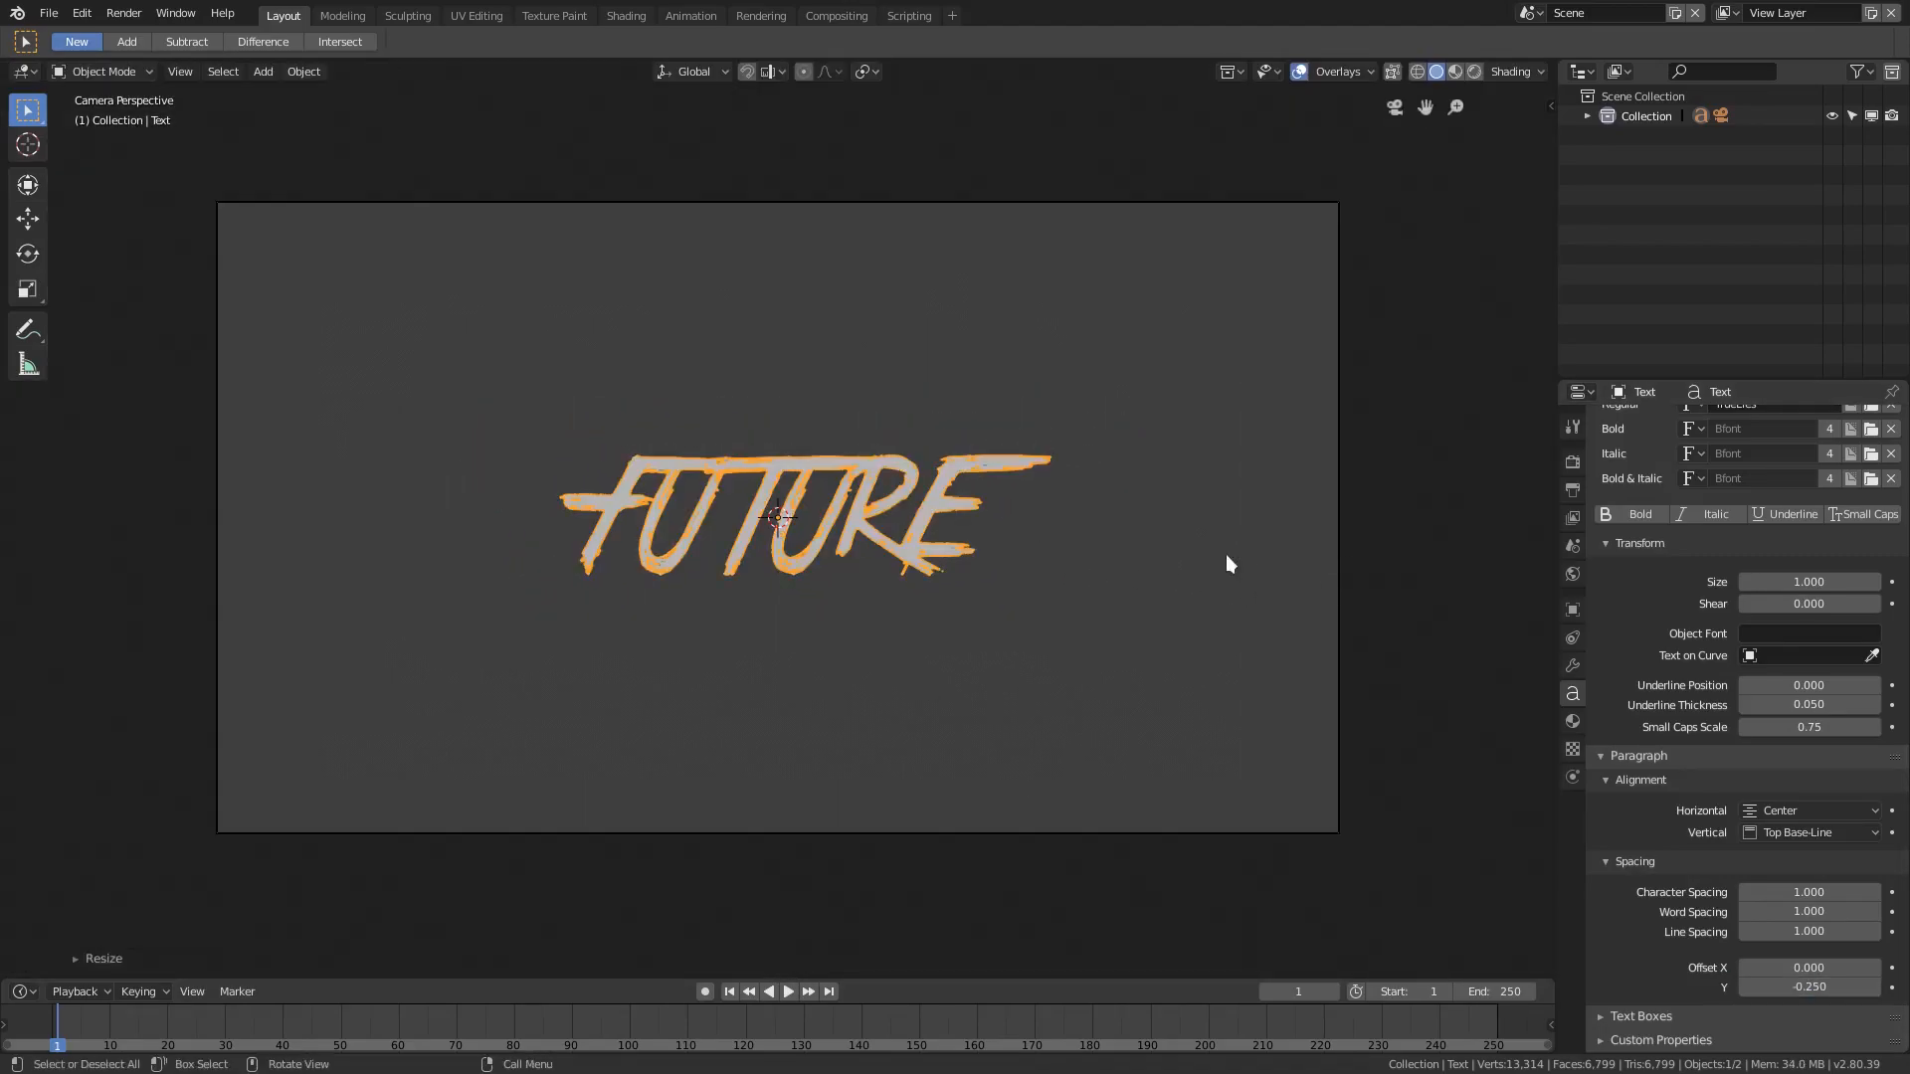
Switch the viewport to rendered shading
{"action": "middle_click_drag", "start_coordinate": [679, 541], "coordinate": [907, 581]}
{"action": "left_click", "coordinate": [1473, 70]}
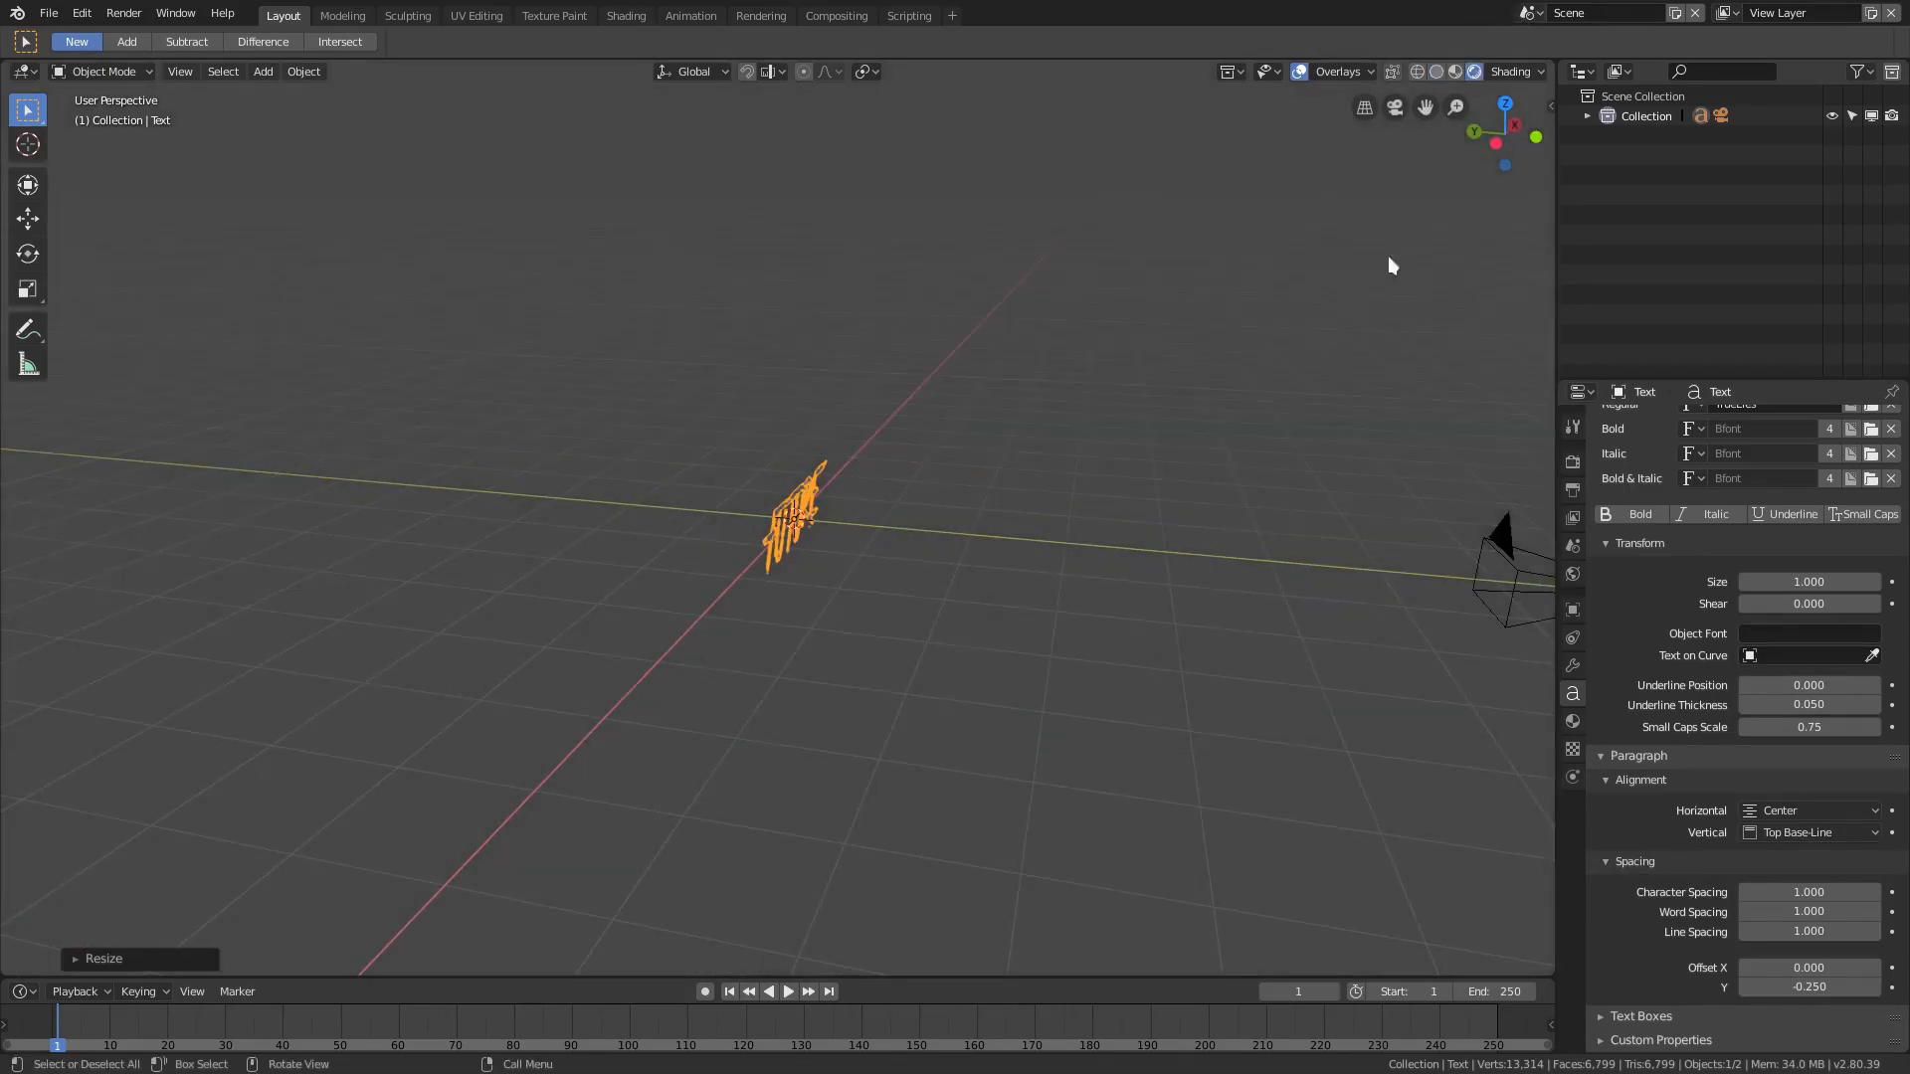
{"action": "middle_click_drag", "start_coordinate": [1545, 627], "coordinate": [1488, 630]}
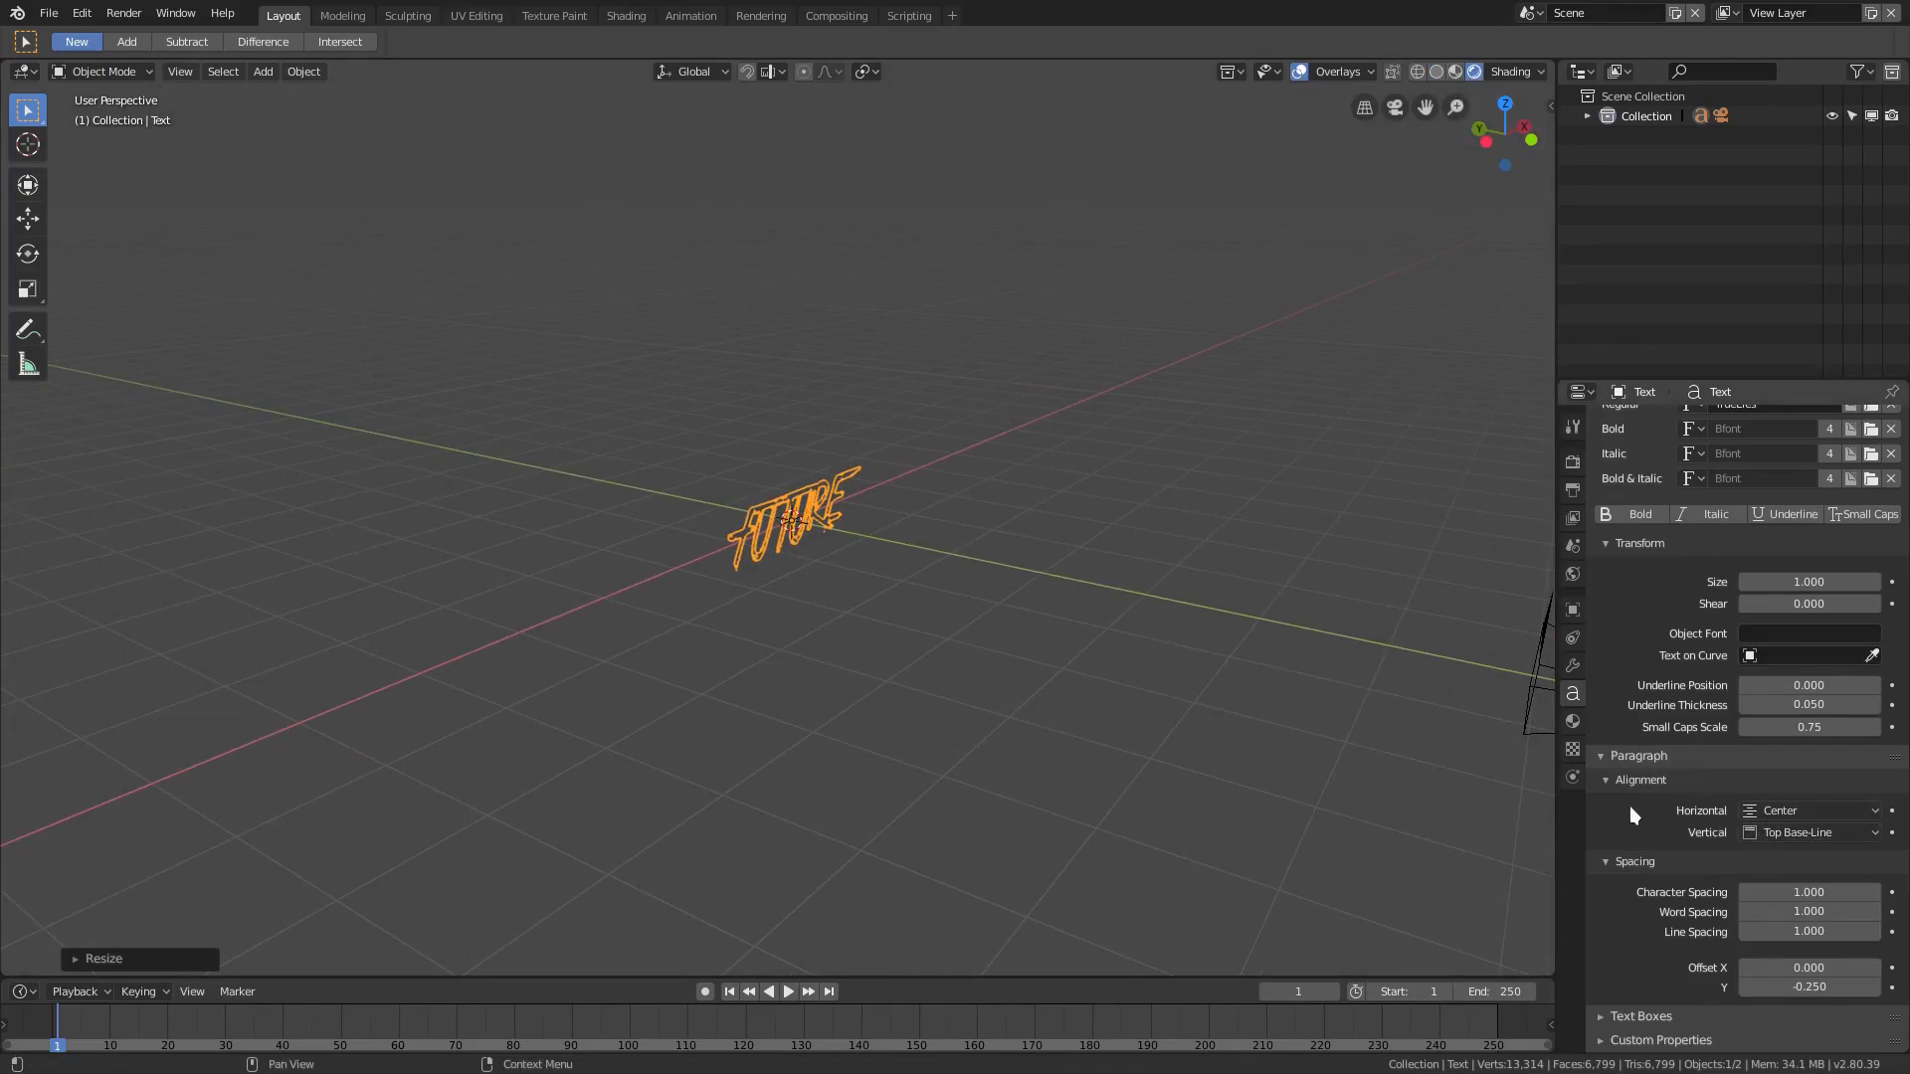
Extrude the text geometry by about 8.03 m and inspect it through the camera
{"action": "left_click", "coordinate": [1627, 762]}
{"action": "left_click", "coordinate": [1643, 583]}
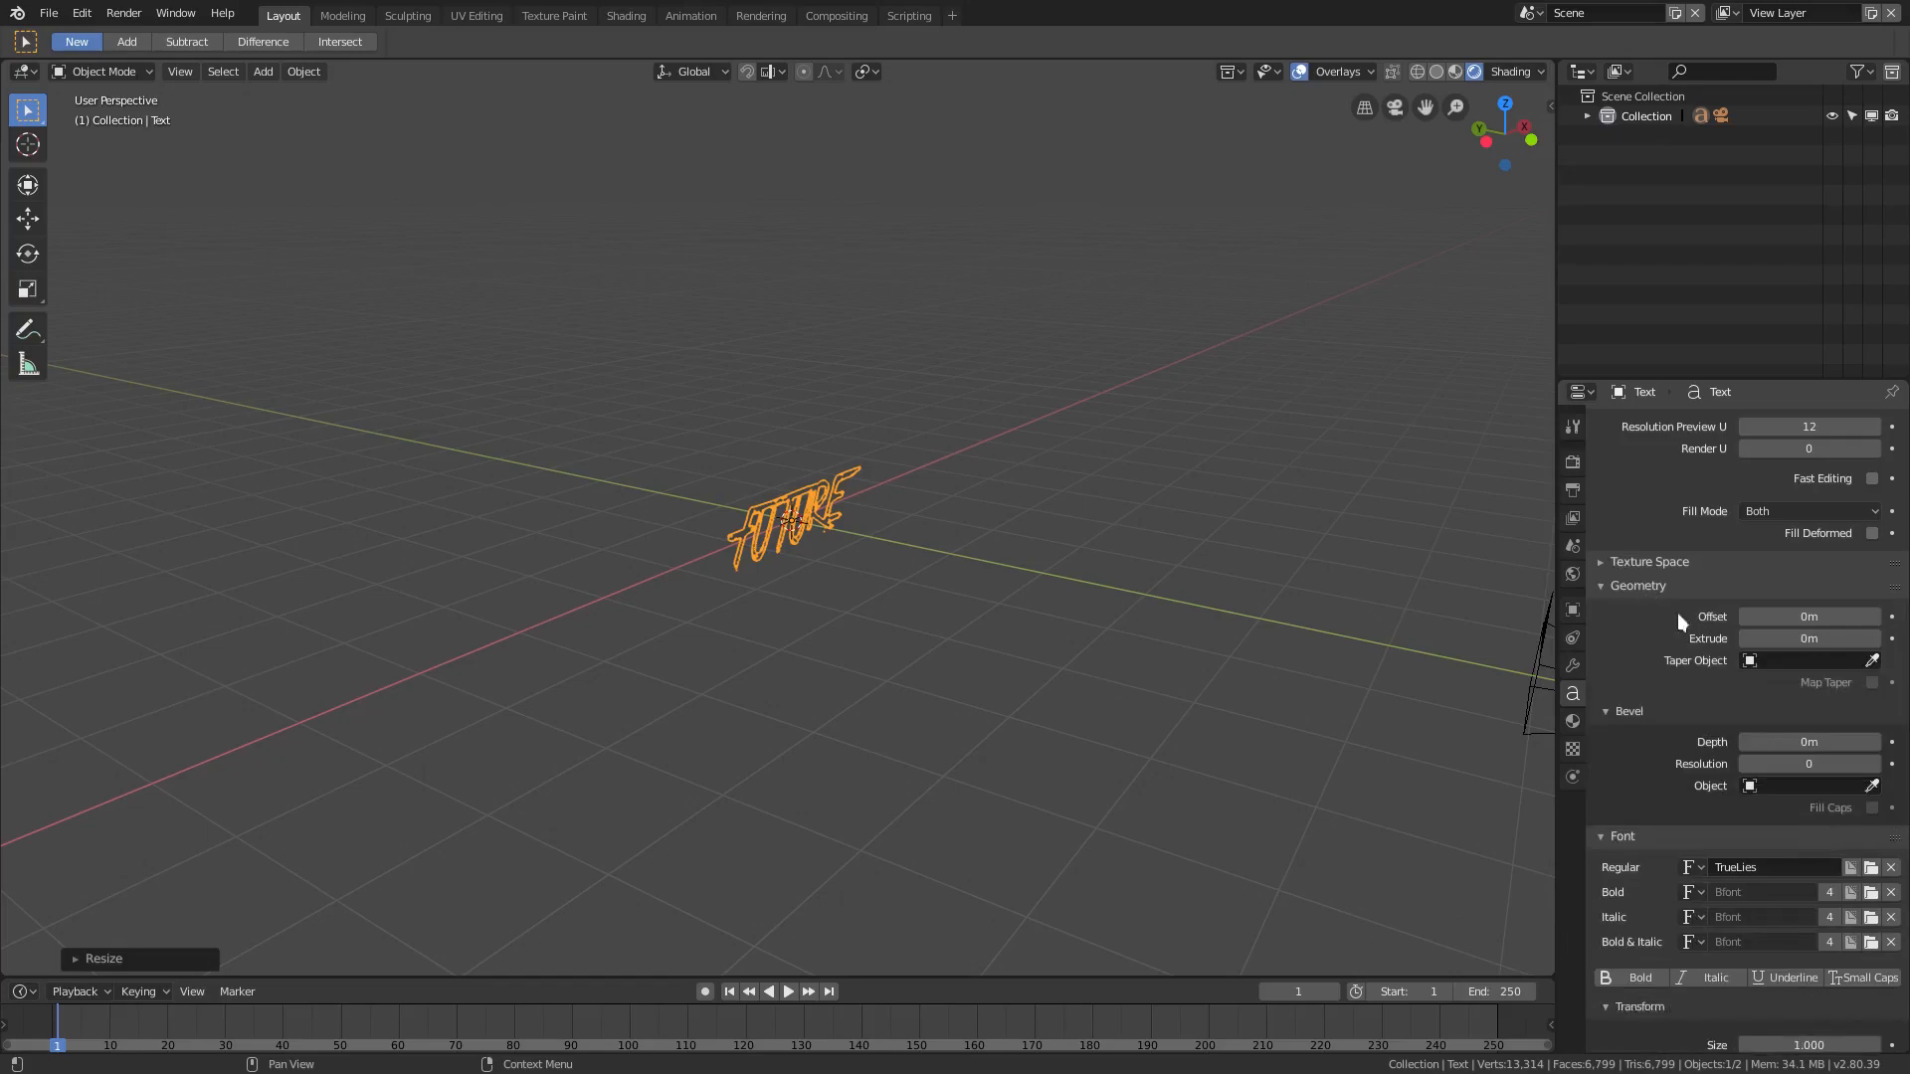
{"action": "left_click_drag", "start_coordinate": [1770, 641], "coordinate": [1890, 642]}
{"action": "scroll", "coordinate": [605, 452], "scroll_direction": "down", "scroll_amount": 3}
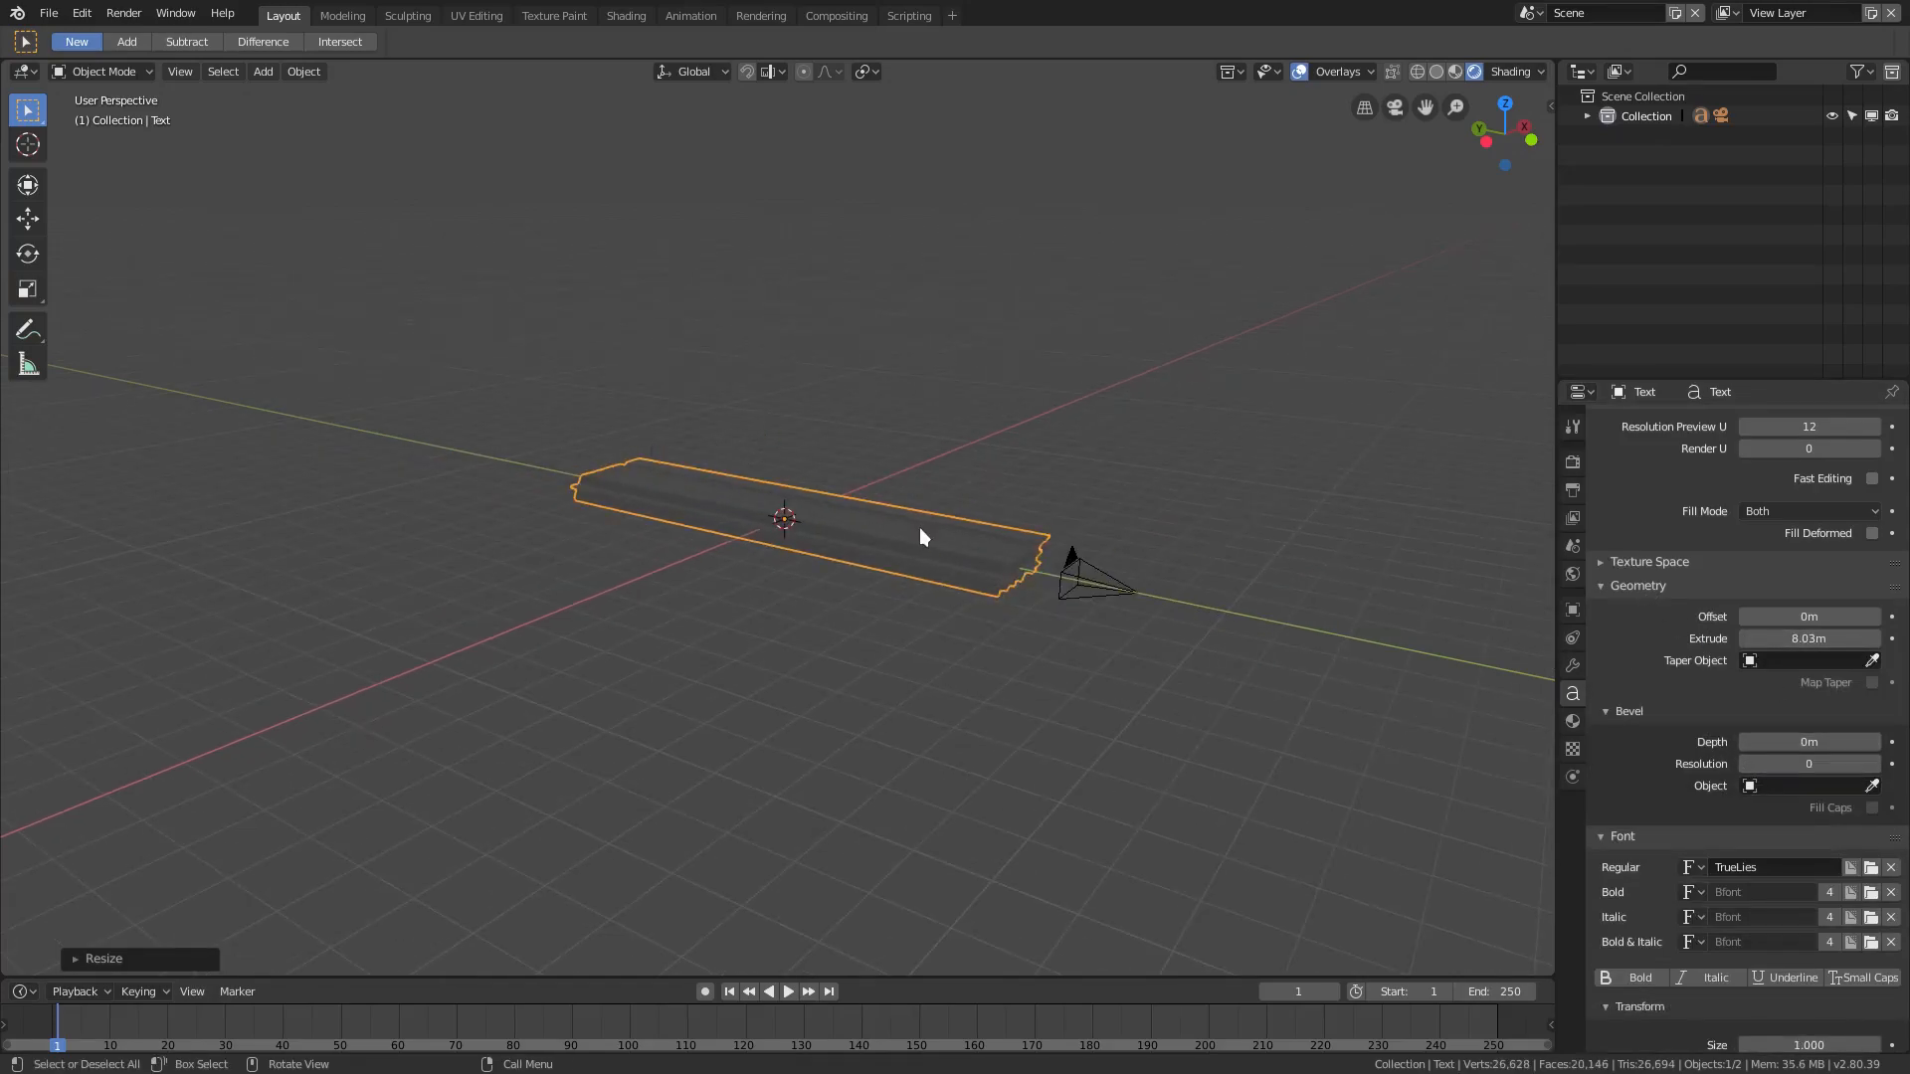
{"action": "key", "text": "KP_0"}
{"action": "scroll", "coordinate": [923, 492], "scroll_direction": "up", "scroll_amount": 8}
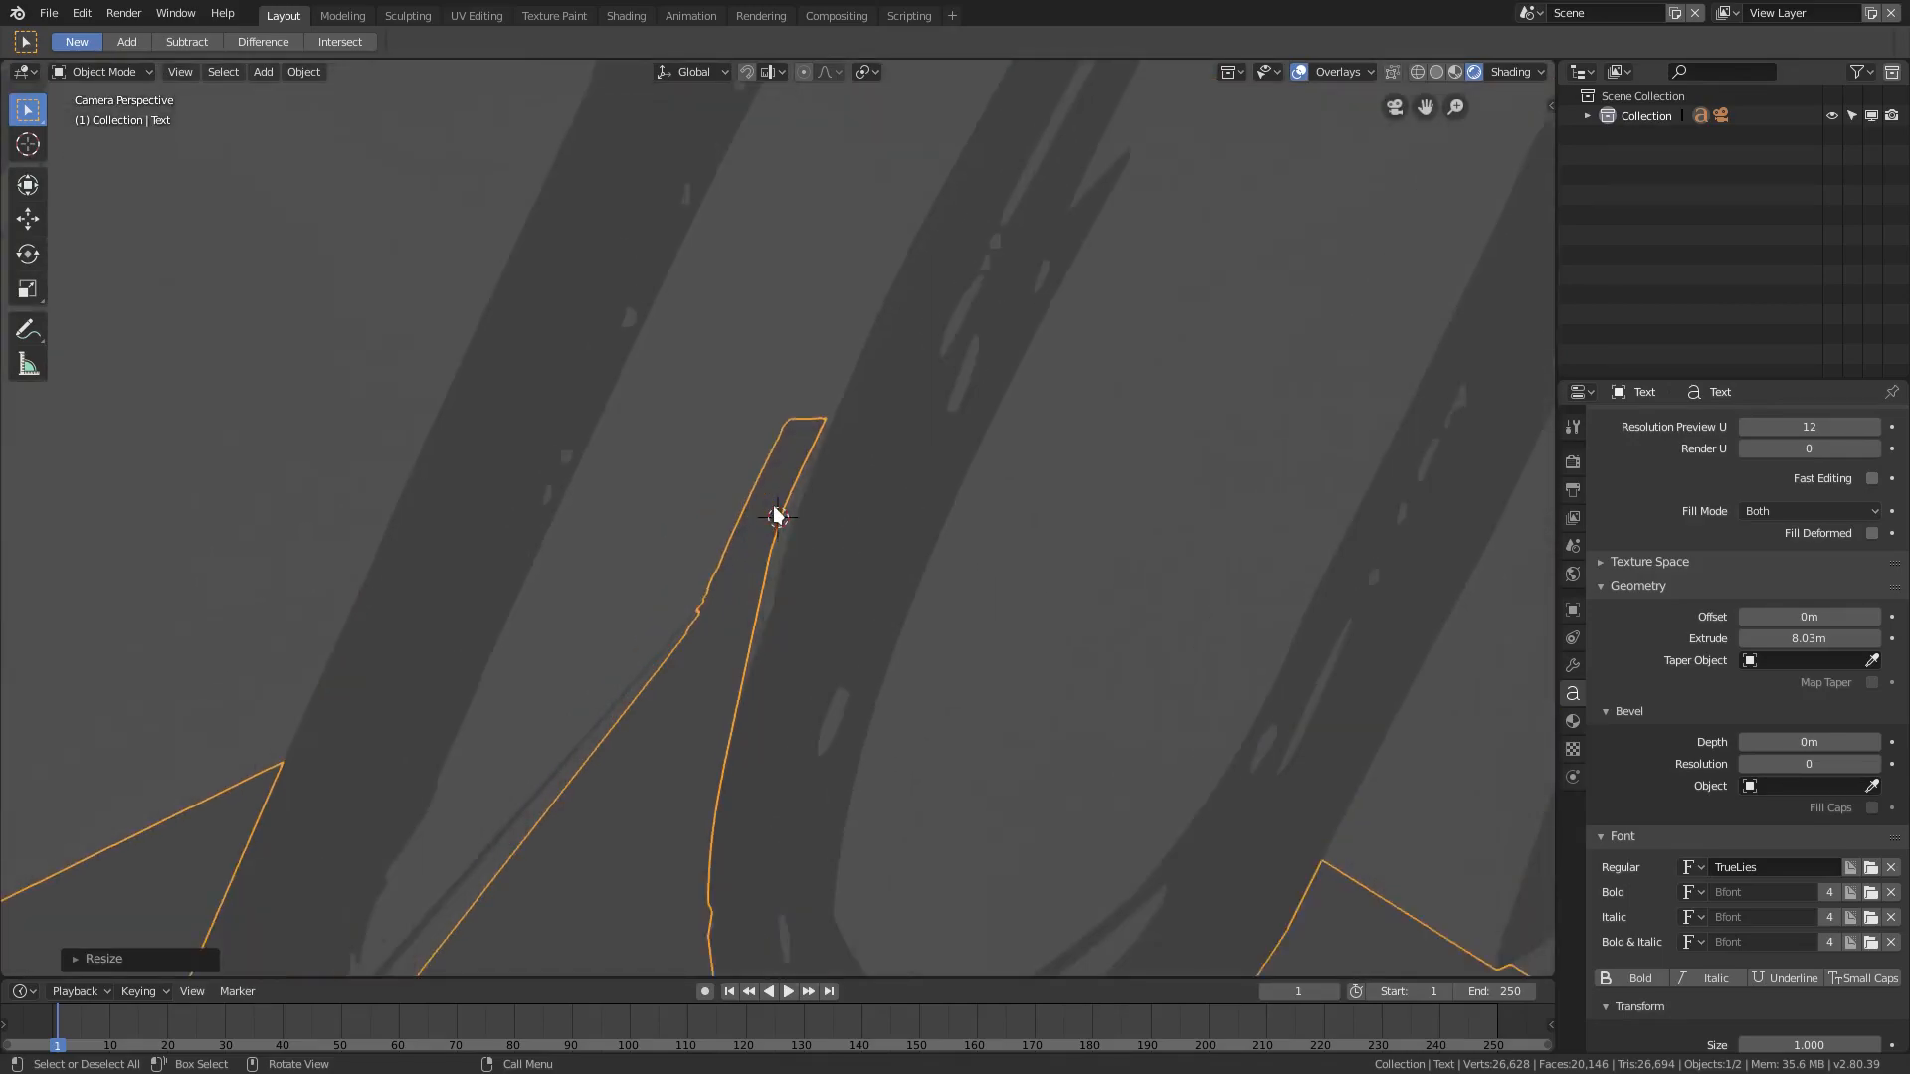
{"action": "scroll", "coordinate": [947, 571], "scroll_direction": "down", "scroll_amount": 8}
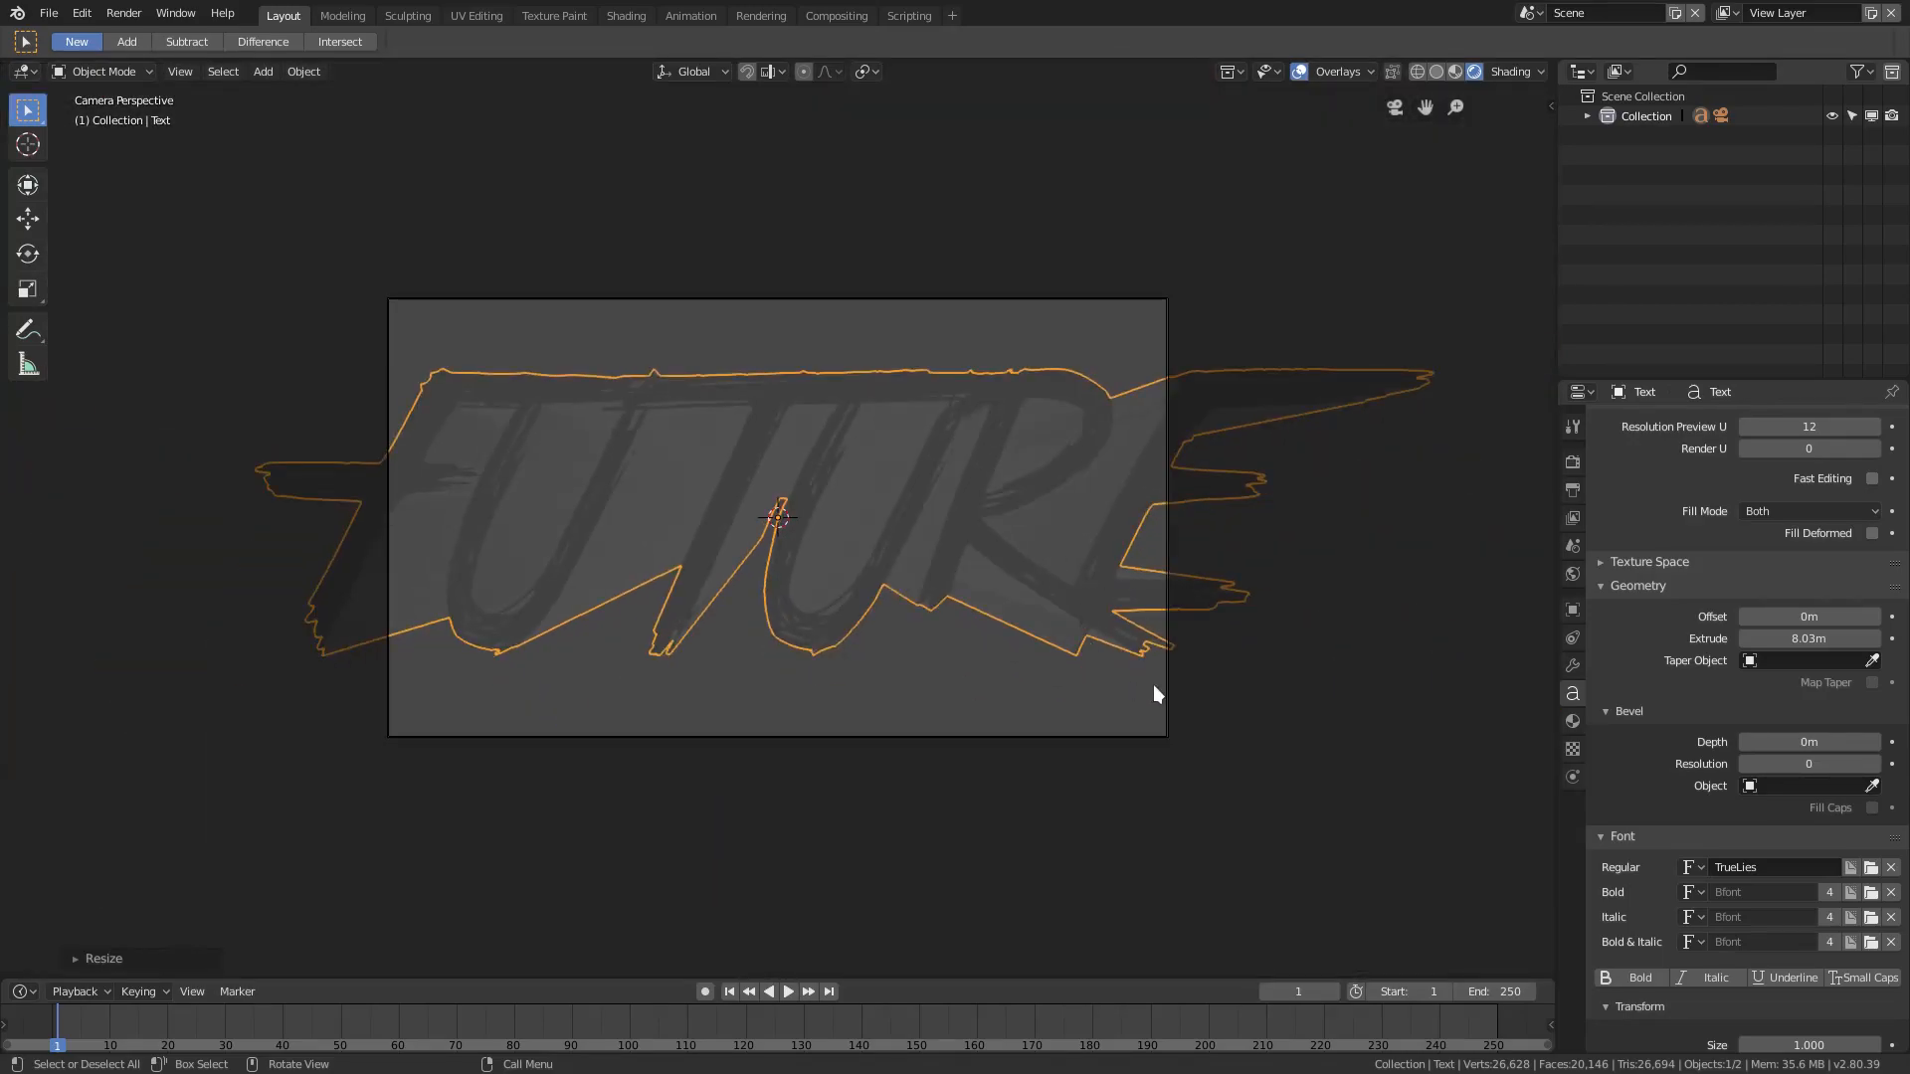
{"action": "left_click", "coordinate": [1165, 690]}
{"action": "left_click", "coordinate": [848, 535]}
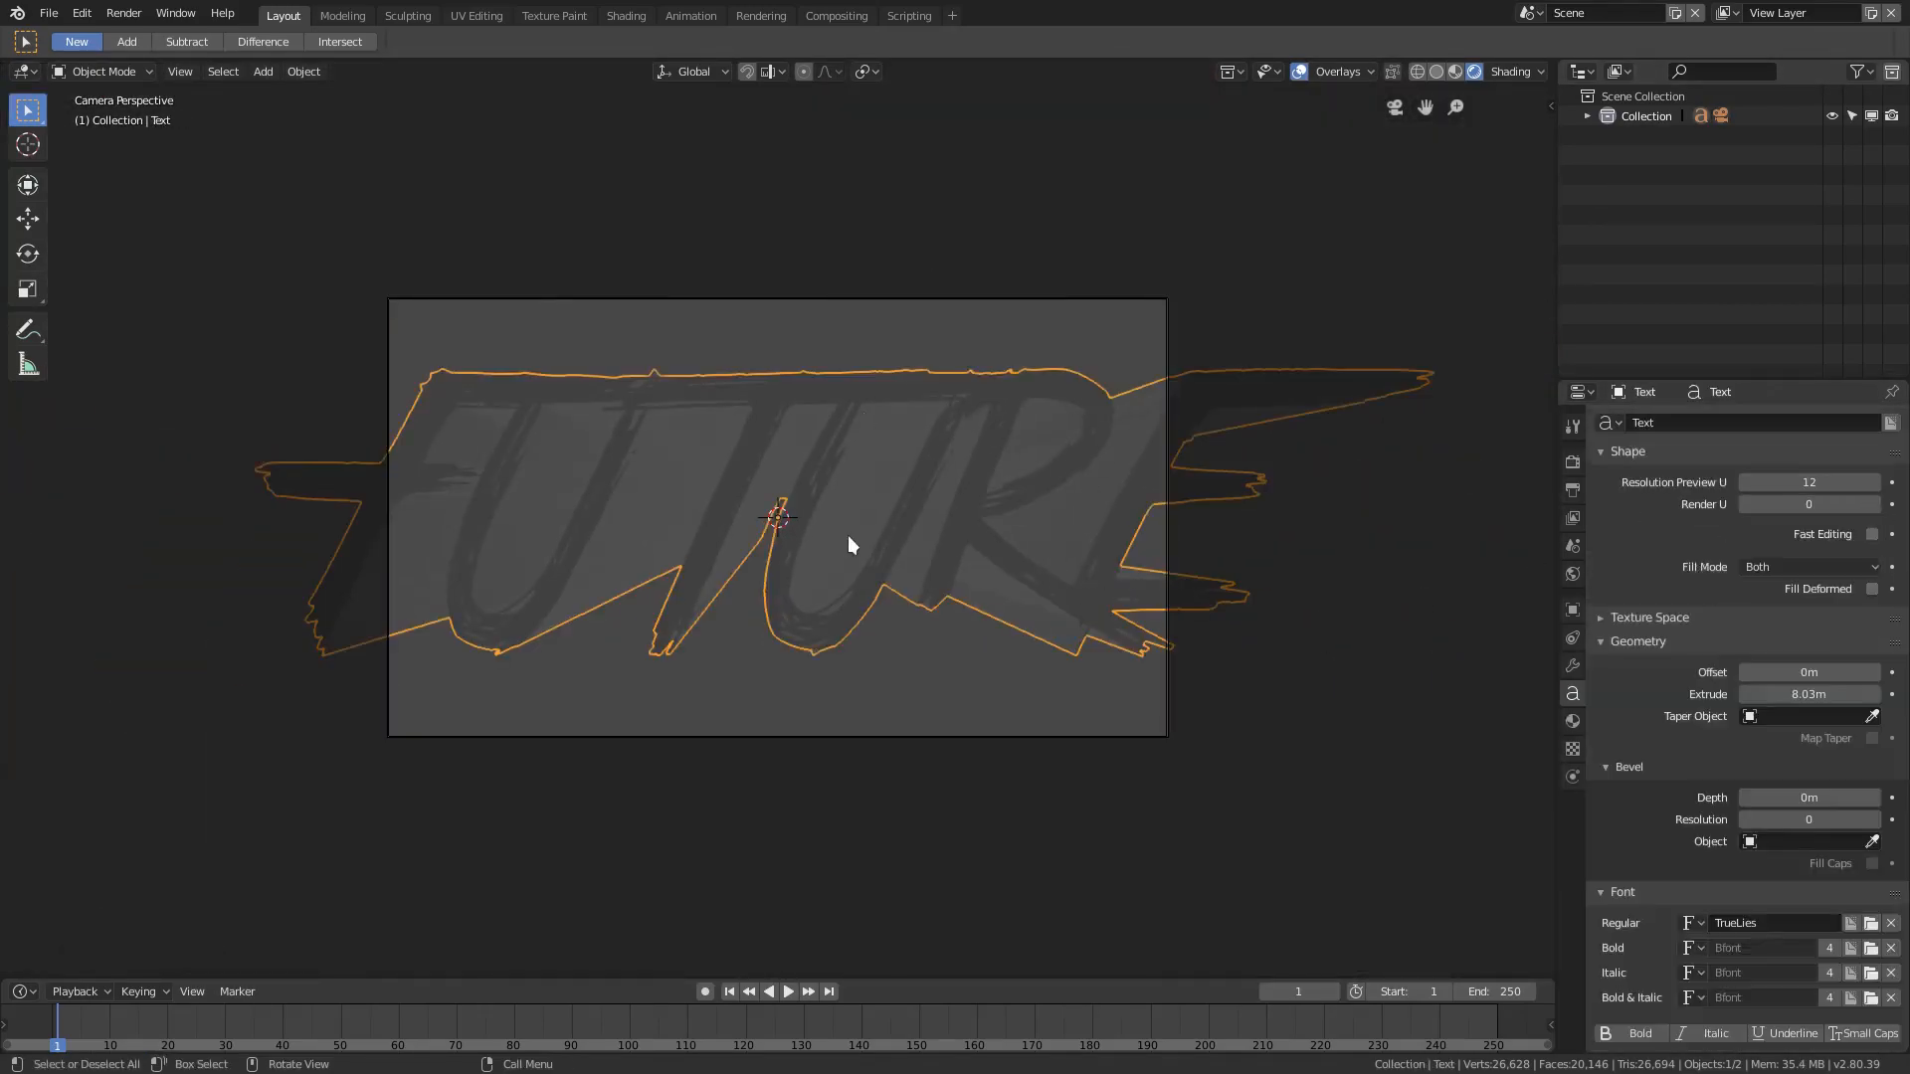
{"action": "key", "text": "g"}
{"action": "key", "text": "z"}
{"action": "right_click", "coordinate": [847, 533]}
Move the camera back along the global Y axis, away from the FUTURE text
{"action": "left_click", "coordinate": [1096, 667]}
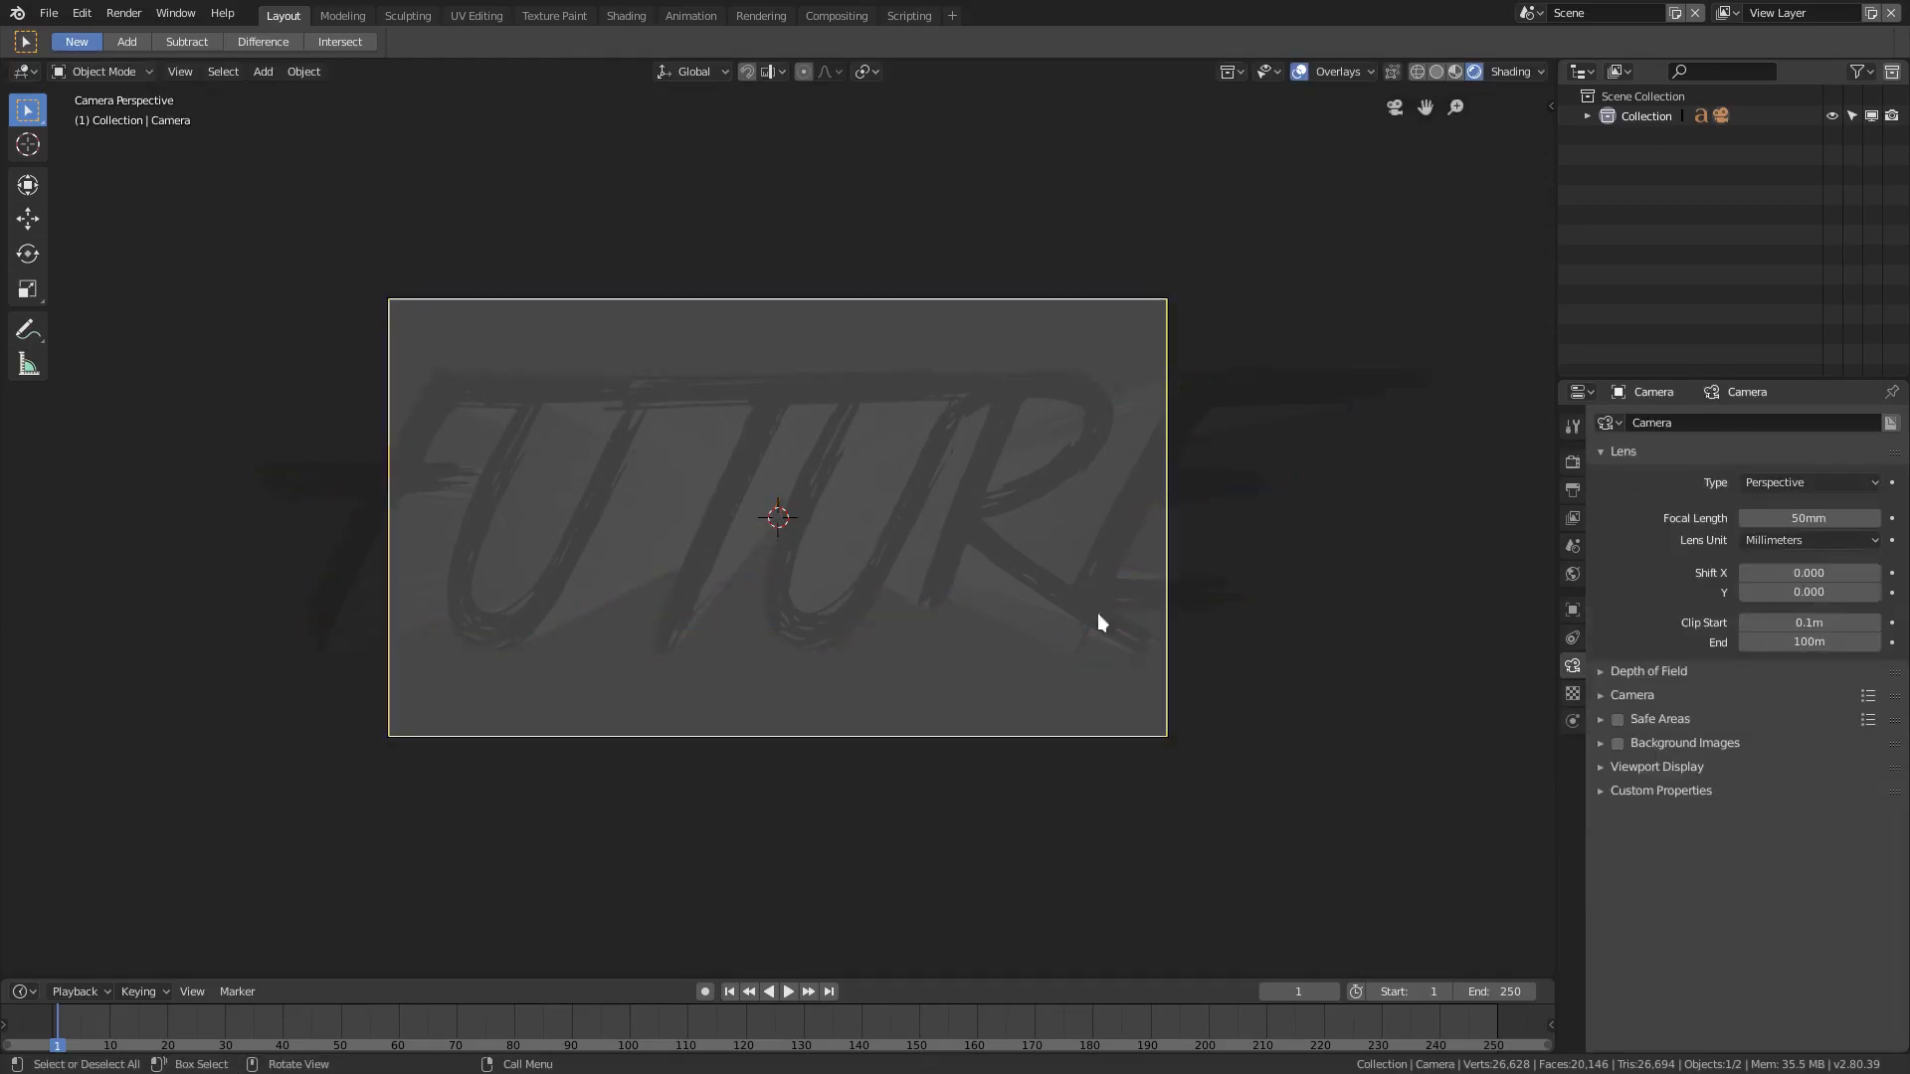
{"action": "key", "text": "g"}
{"action": "key", "text": "y"}
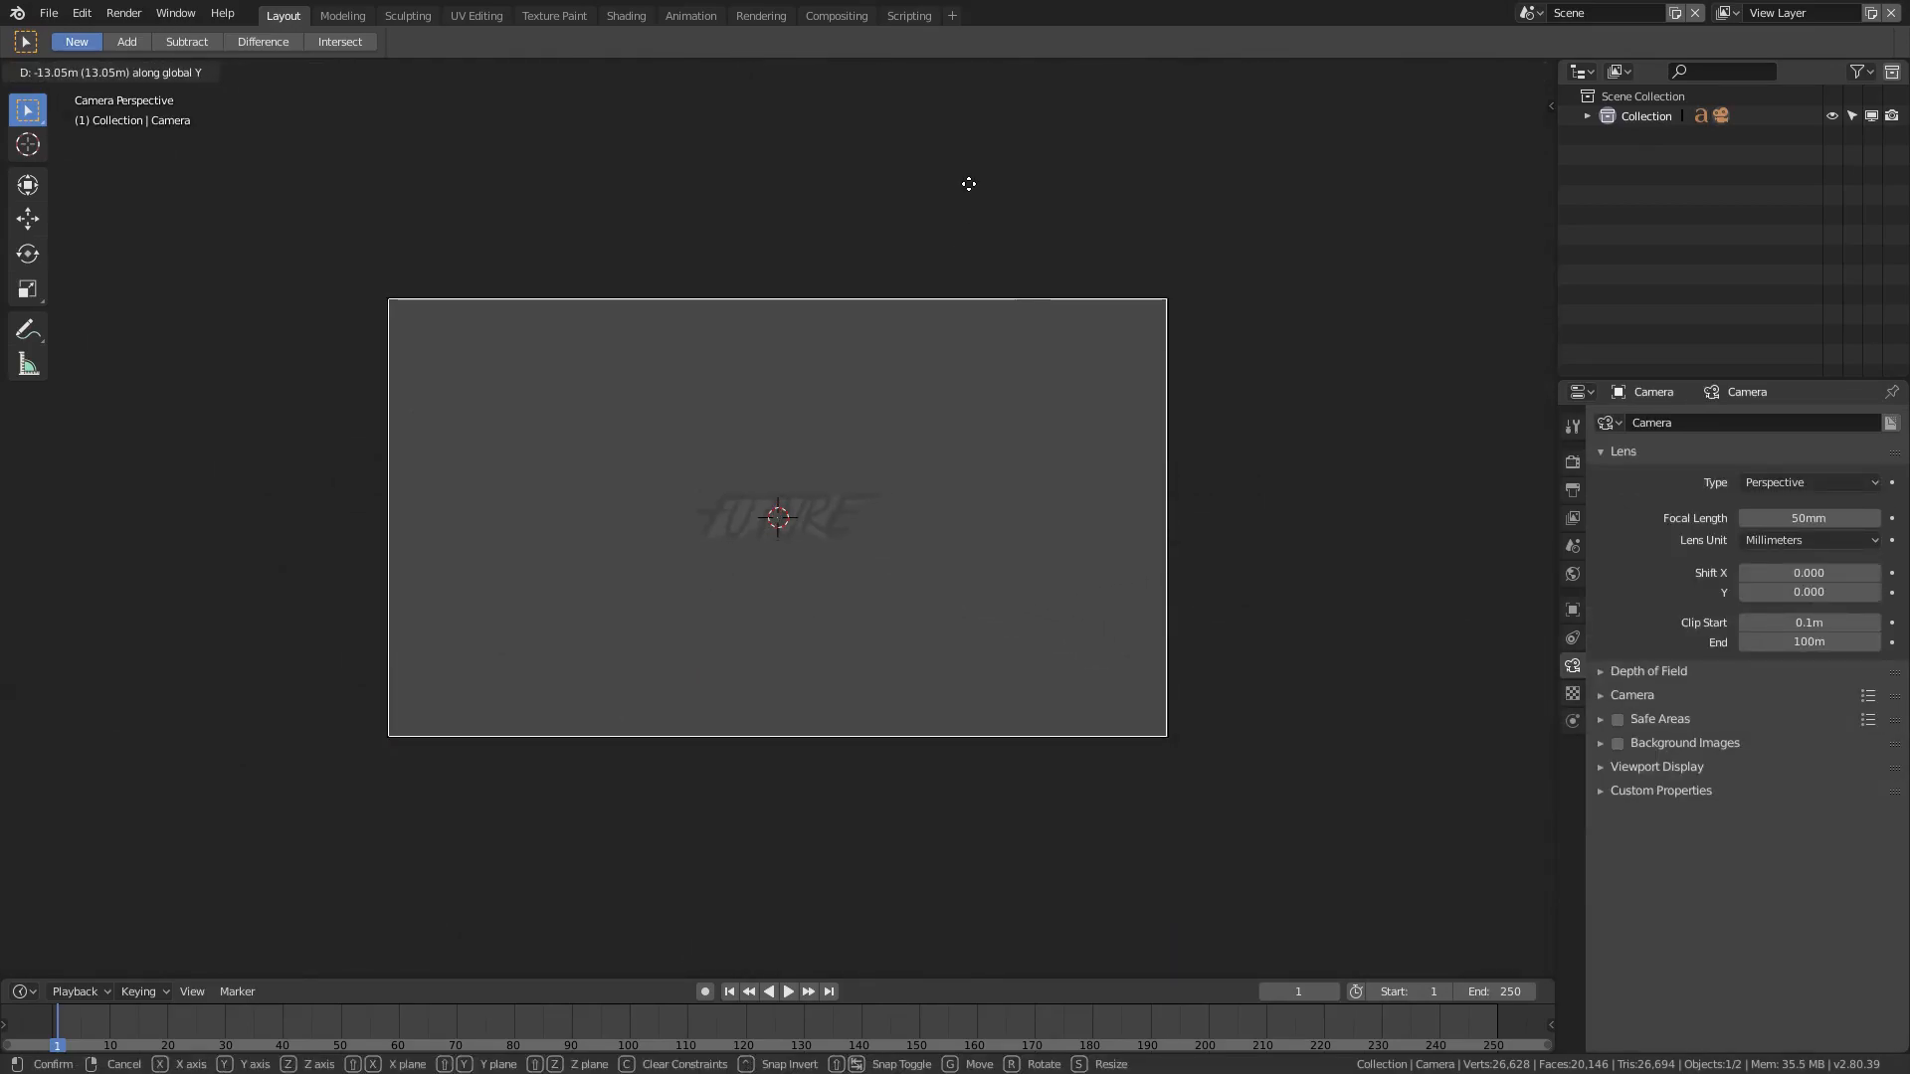
{"action": "left_click", "coordinate": [946, 936]}
Increase the FUTURE text's extrusion to about 53.7 m
{"action": "left_click", "coordinate": [779, 513]}
{"action": "scroll", "coordinate": [824, 637], "scroll_direction": "up", "scroll_amount": 15}
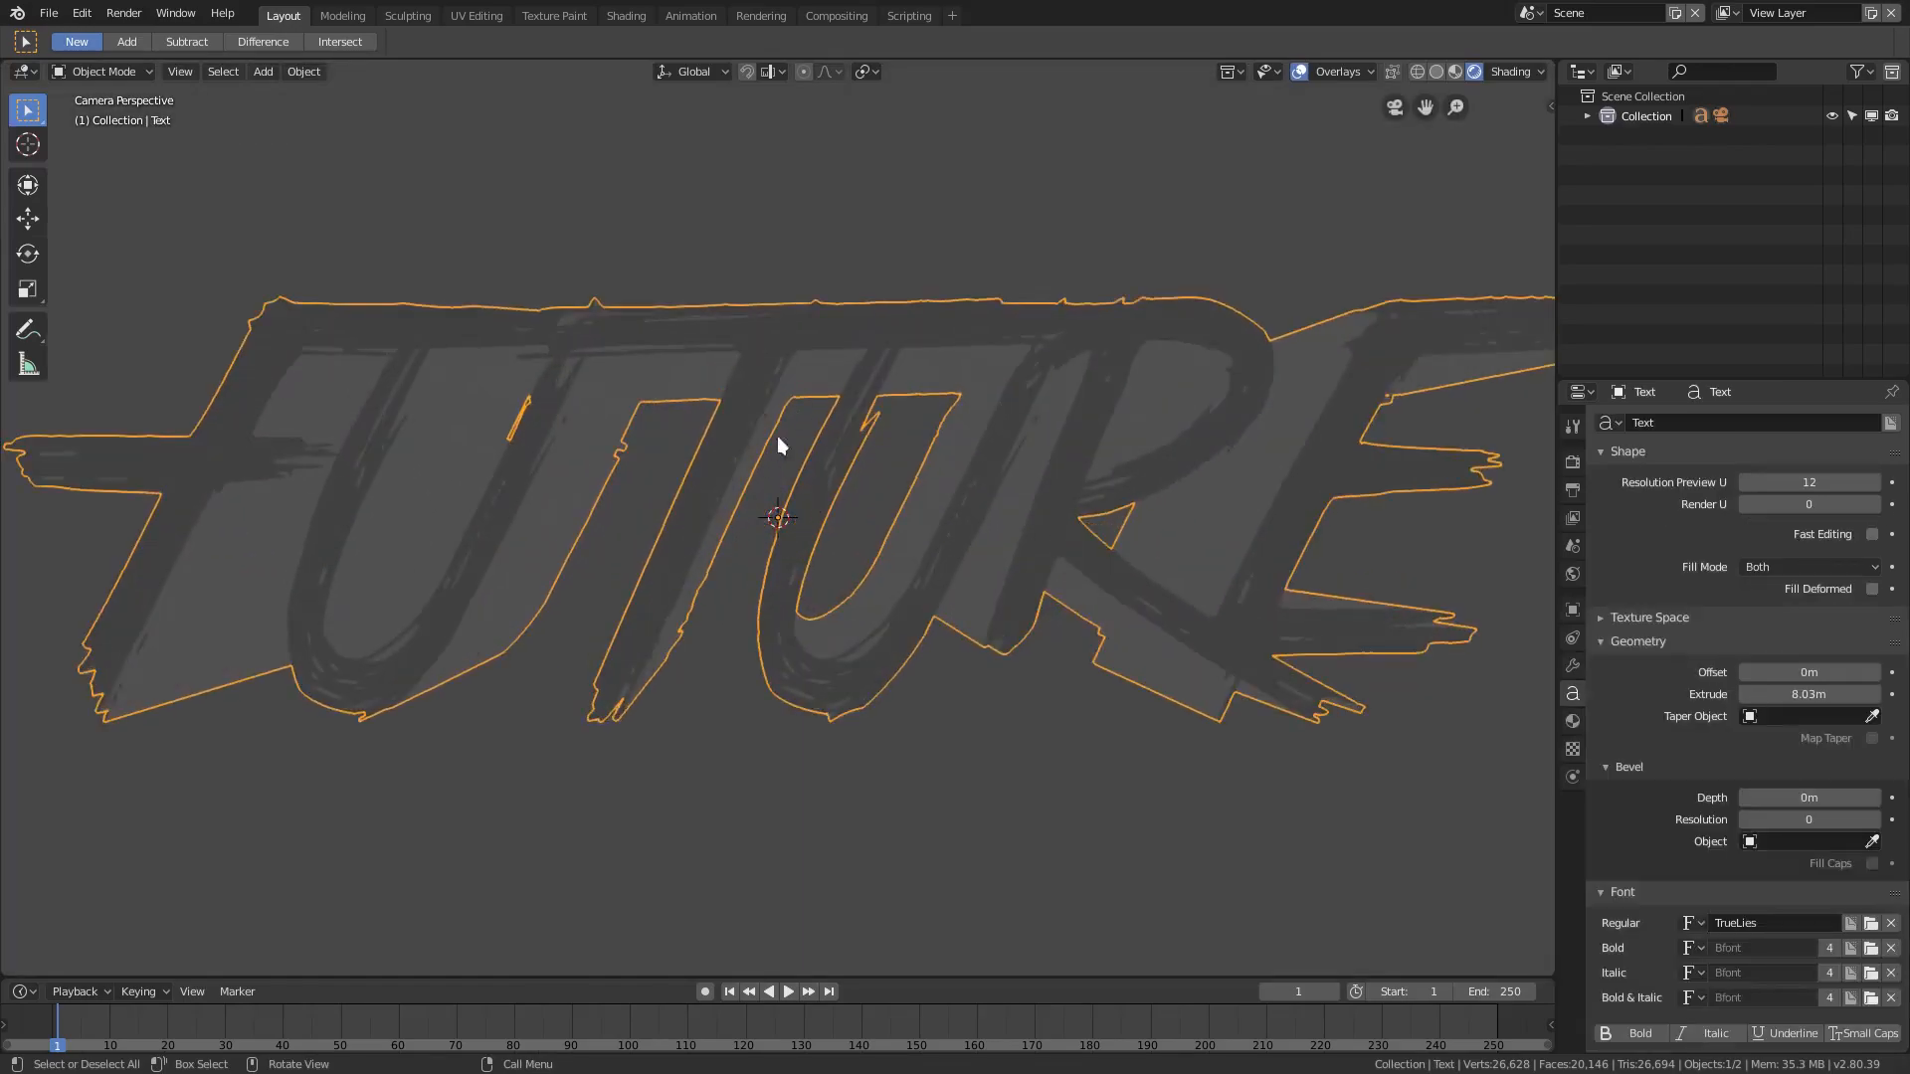
{"action": "left_click_drag", "start_coordinate": [1790, 695], "coordinate": [1895, 695]}
{"action": "scroll", "coordinate": [767, 743], "scroll_direction": "down", "scroll_amount": 6}
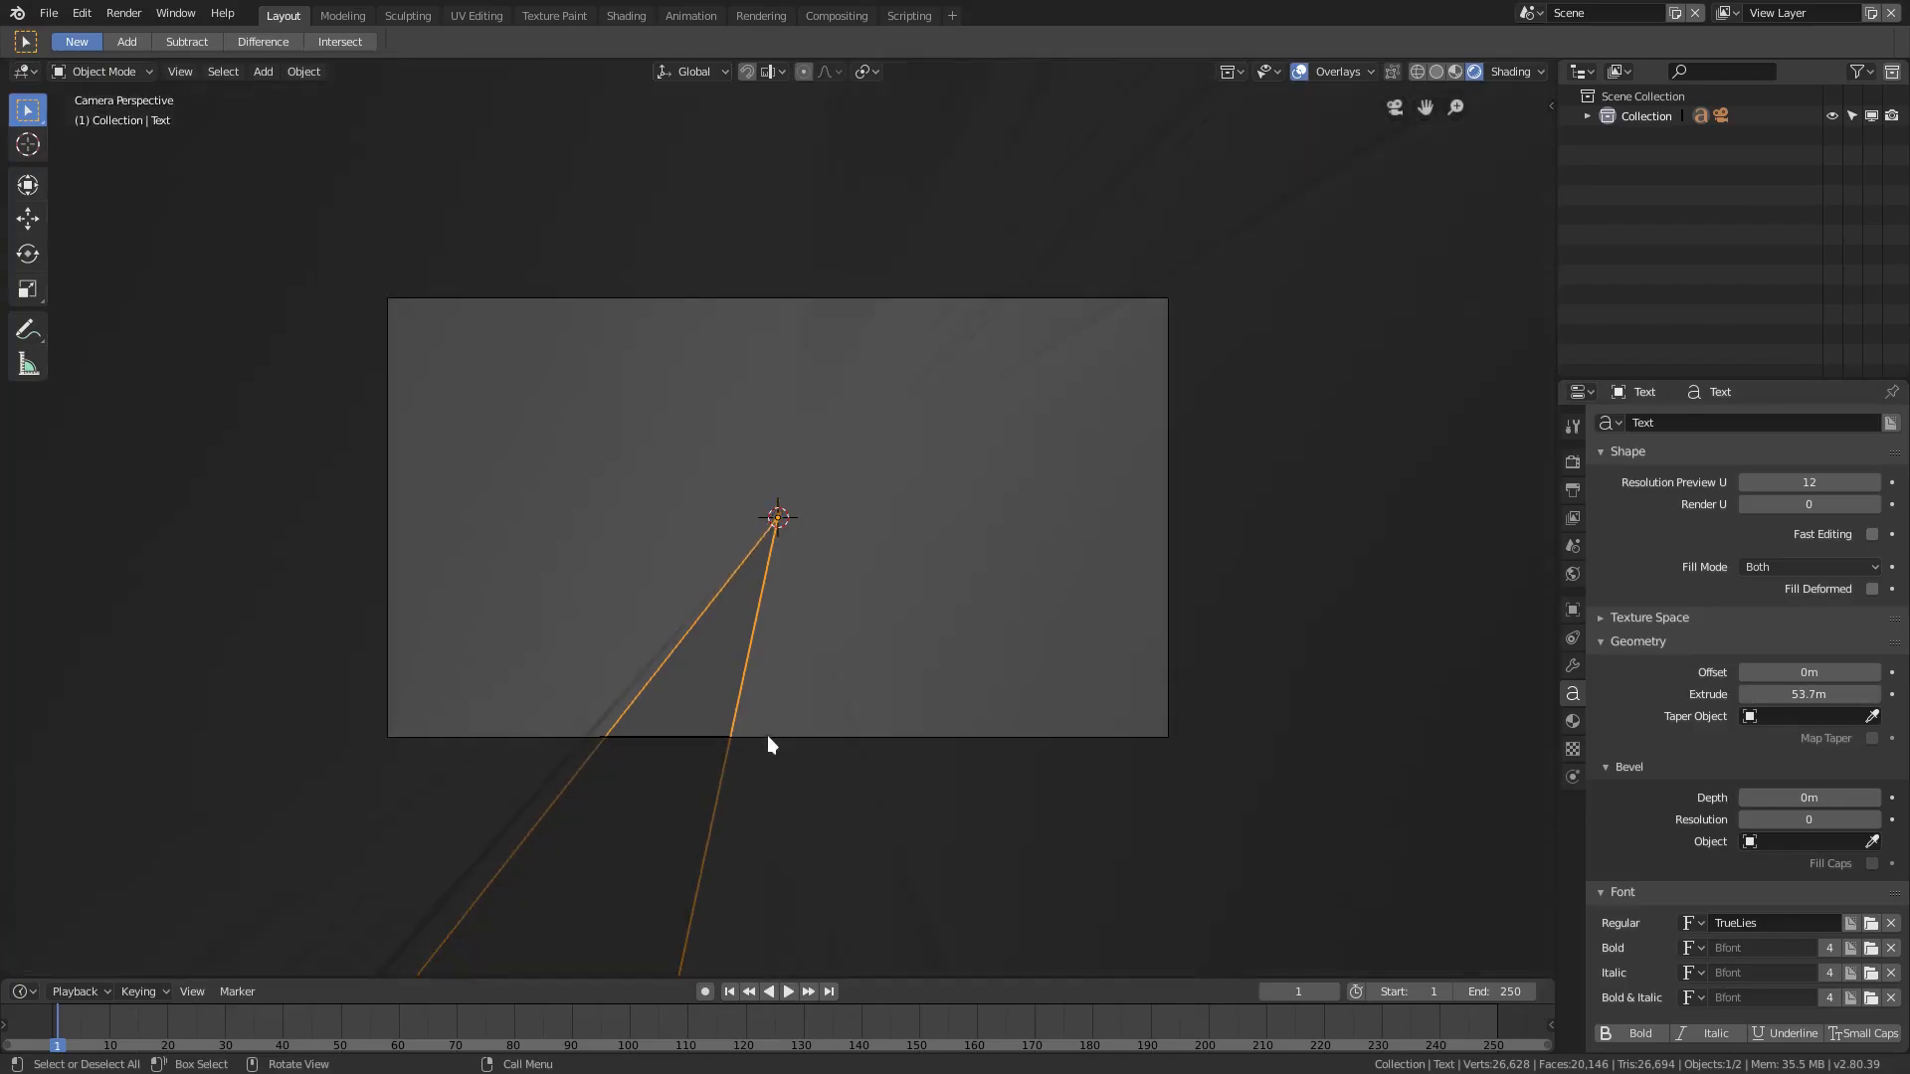
{"action": "scroll", "coordinate": [972, 716], "scroll_direction": "up", "scroll_amount": 3}
{"action": "scroll", "coordinate": [1011, 758], "scroll_direction": "down", "scroll_amount": 4}
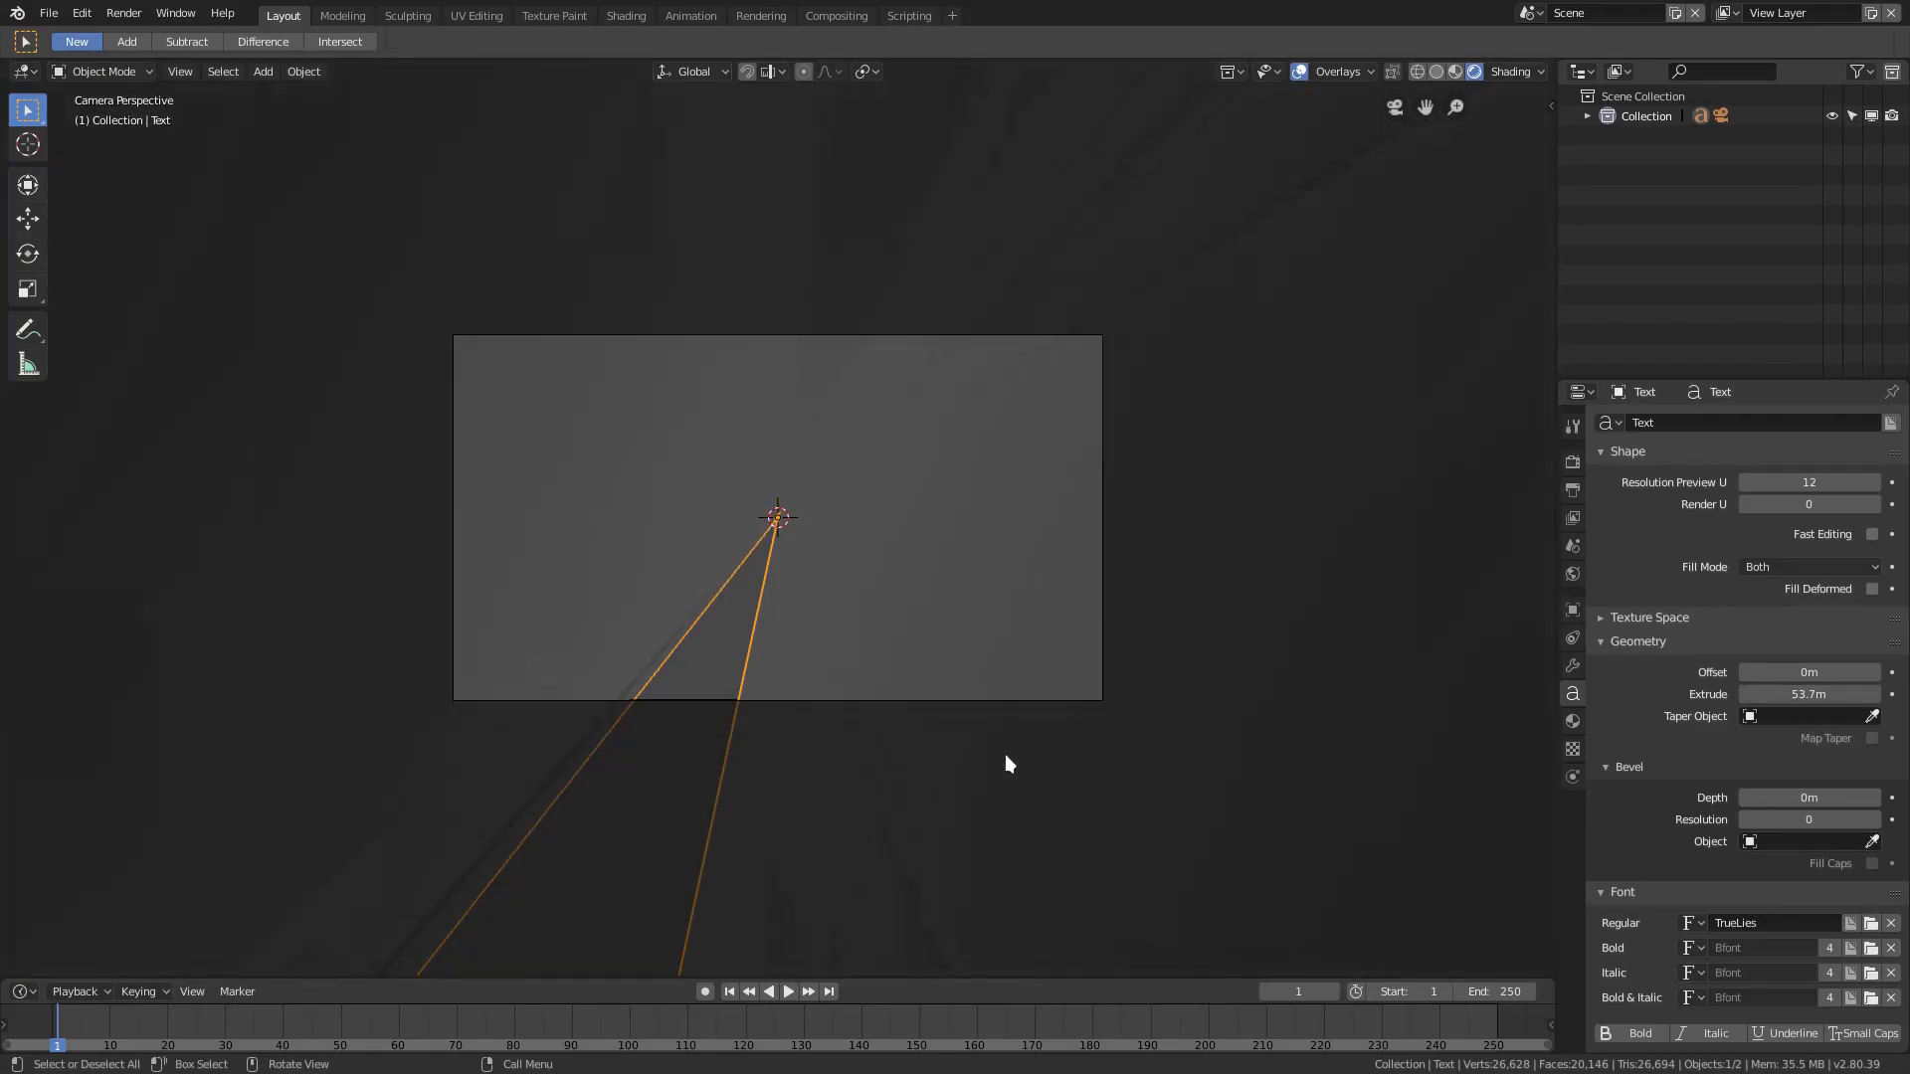
Move the text away from the camera along global Y until the whole title fits inside the camera frame
{"action": "key", "text": "g"}
{"action": "key", "text": "y"}
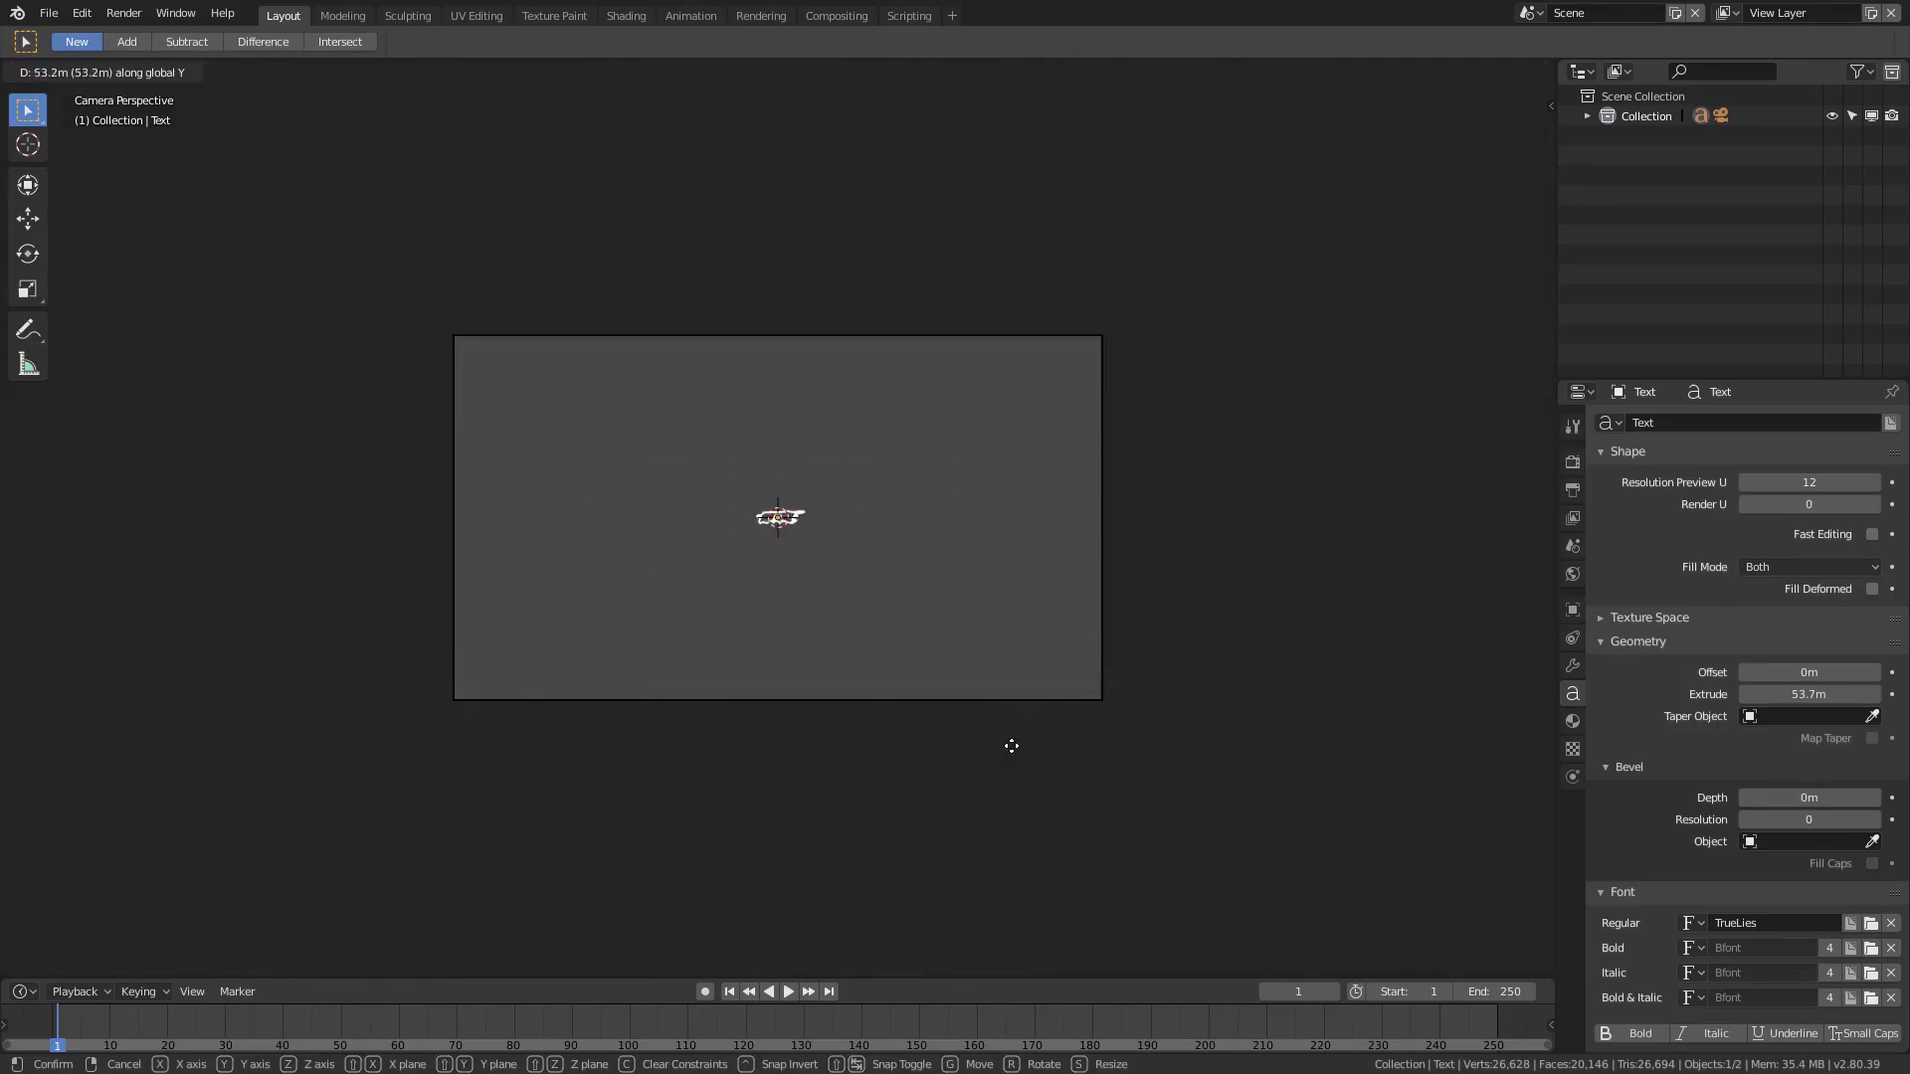
{"action": "left_click", "coordinate": [1031, 704]}
{"action": "scroll", "coordinate": [776, 444], "scroll_direction": "up", "scroll_amount": 10}
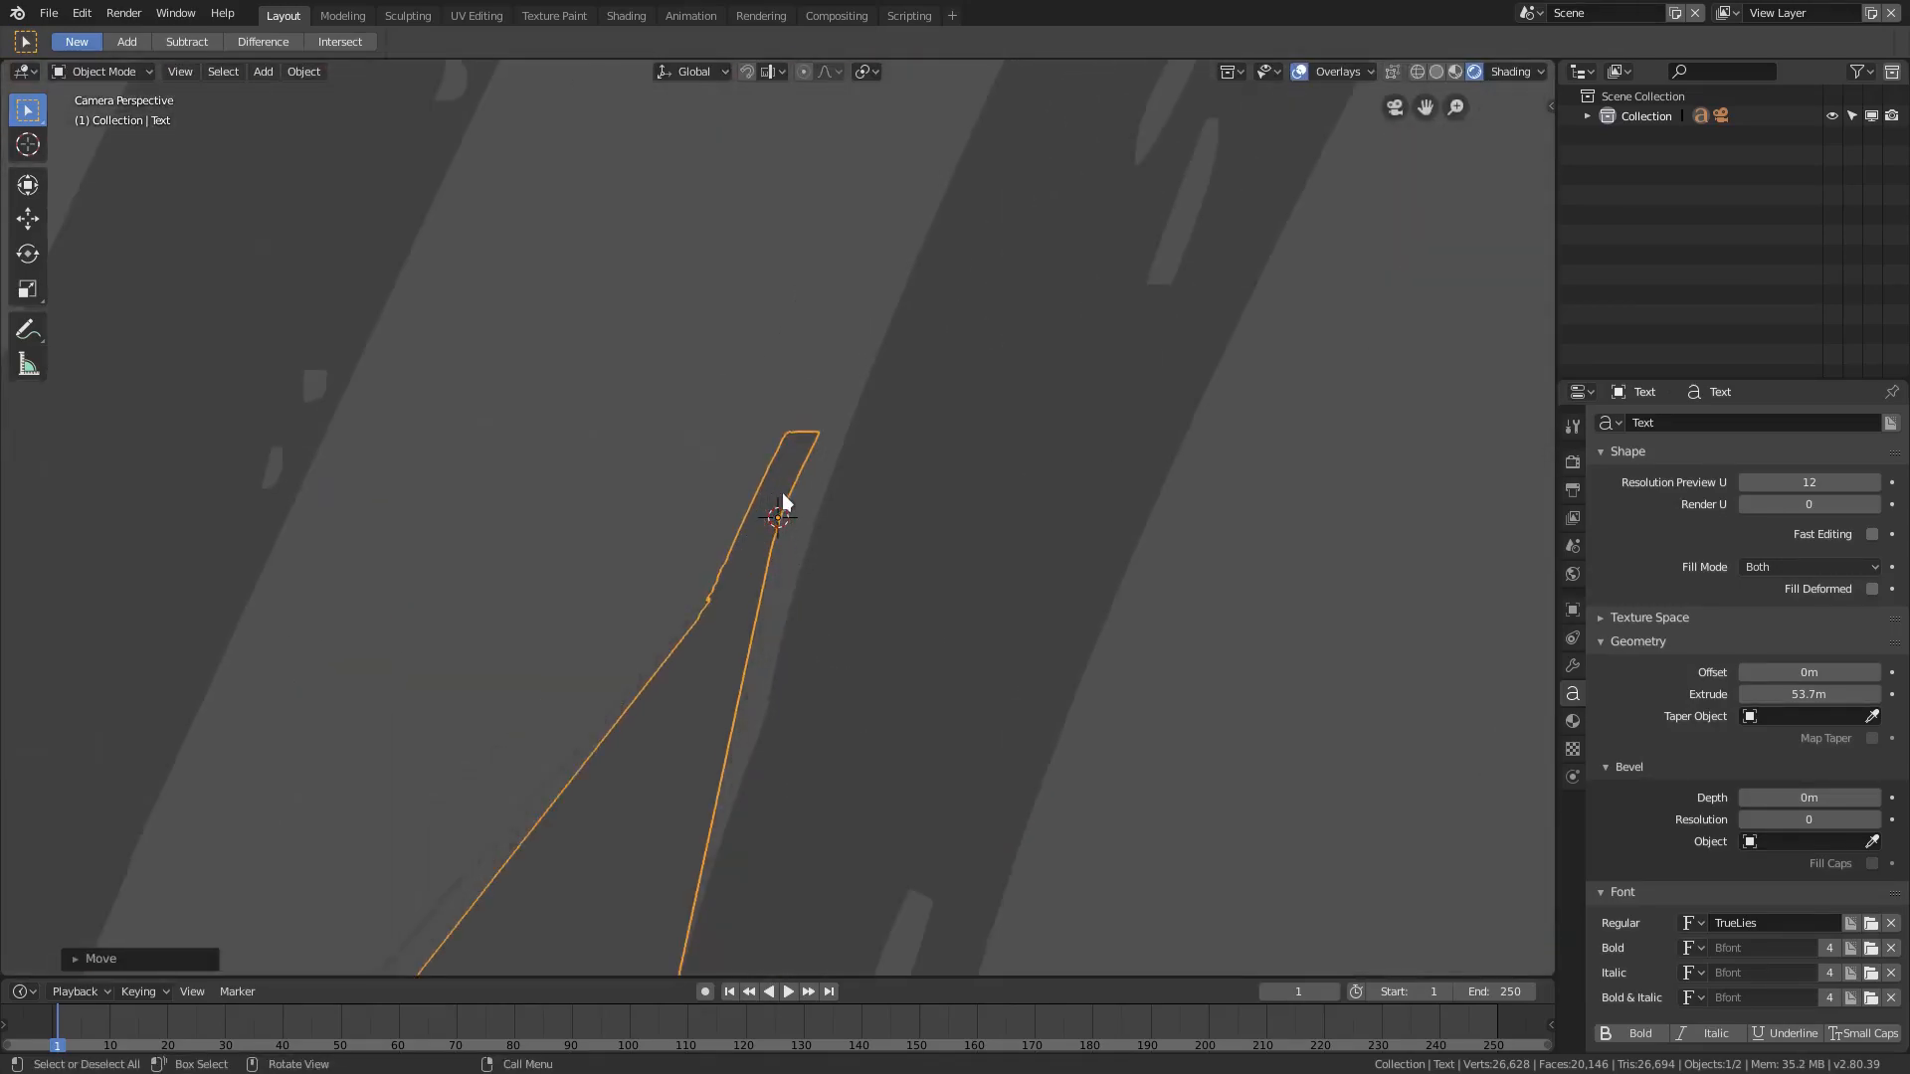
{"action": "scroll", "coordinate": [785, 498], "scroll_direction": "down", "scroll_amount": 8}
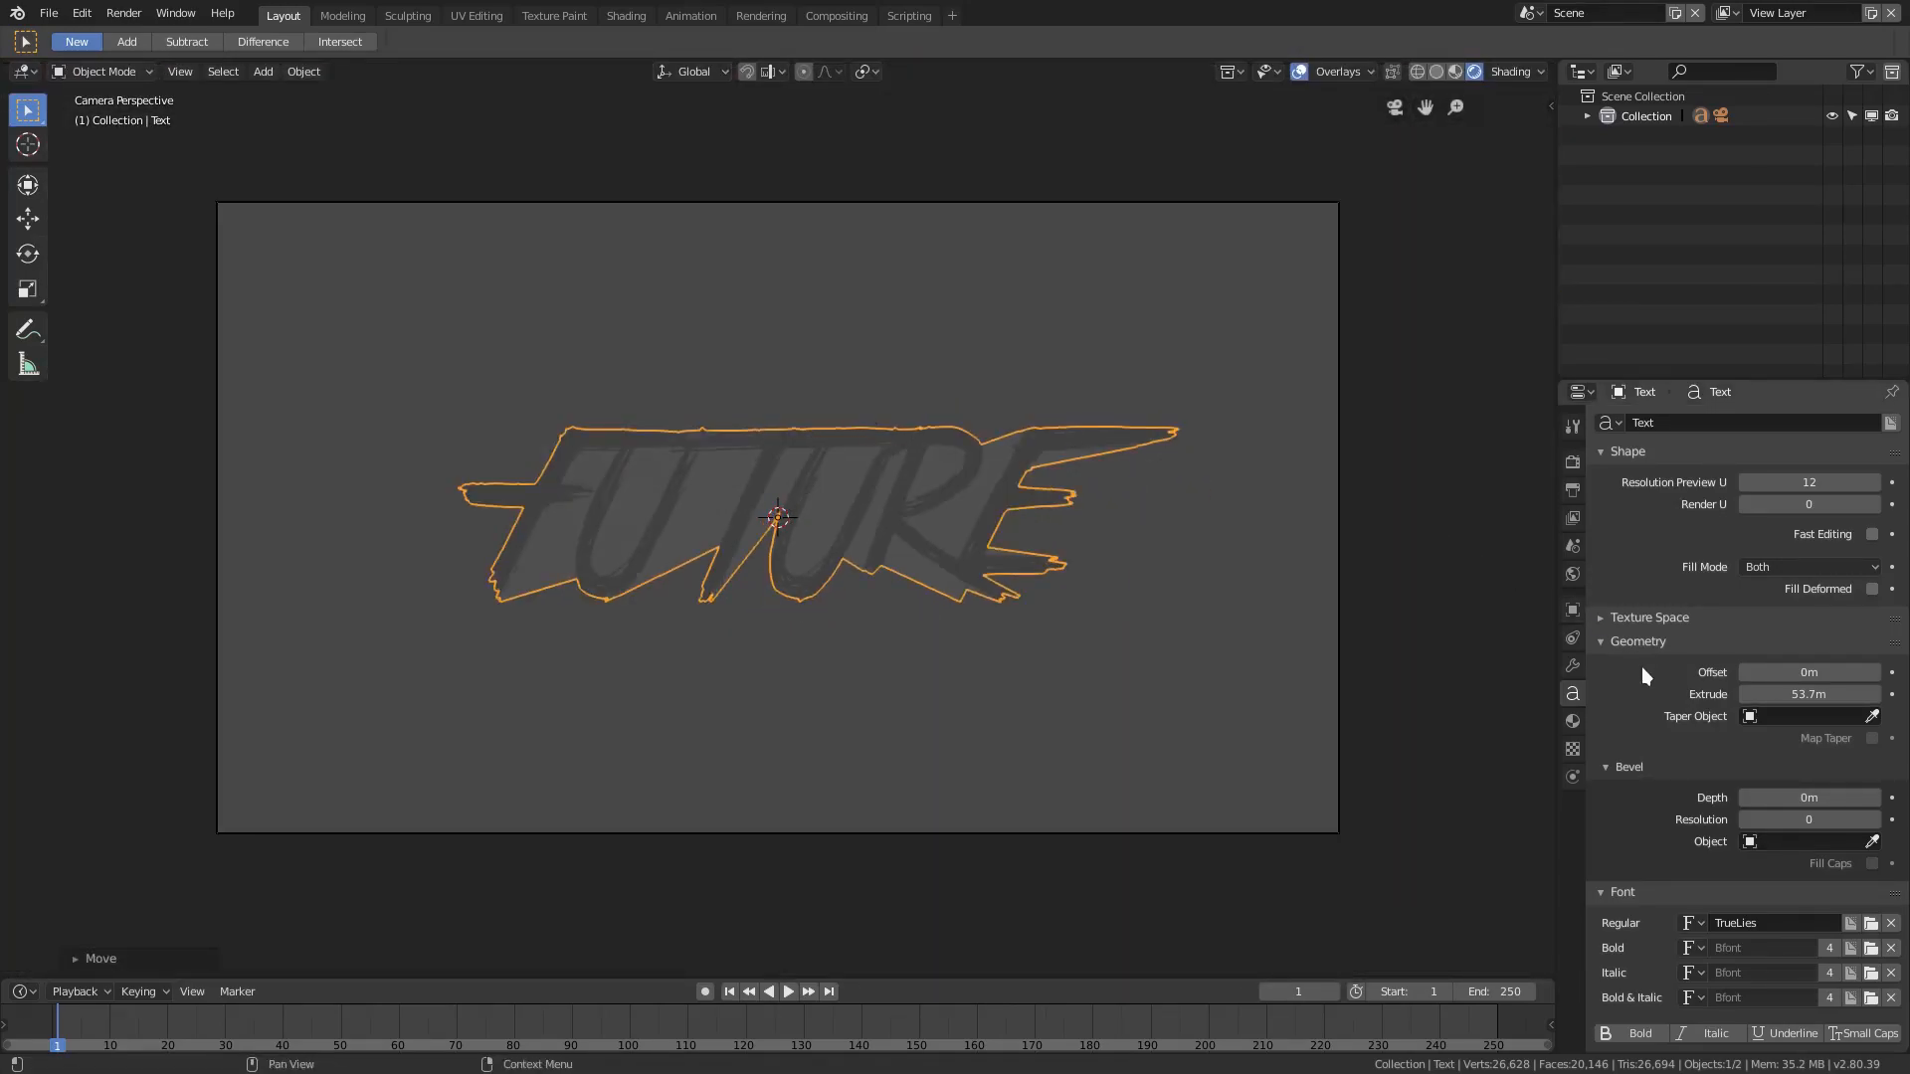
Add a point light and move it along global Y to just behind the camera
{"action": "middle_click_drag", "start_coordinate": [824, 609], "coordinate": [931, 538]}
{"action": "key", "text": "shift+a"}
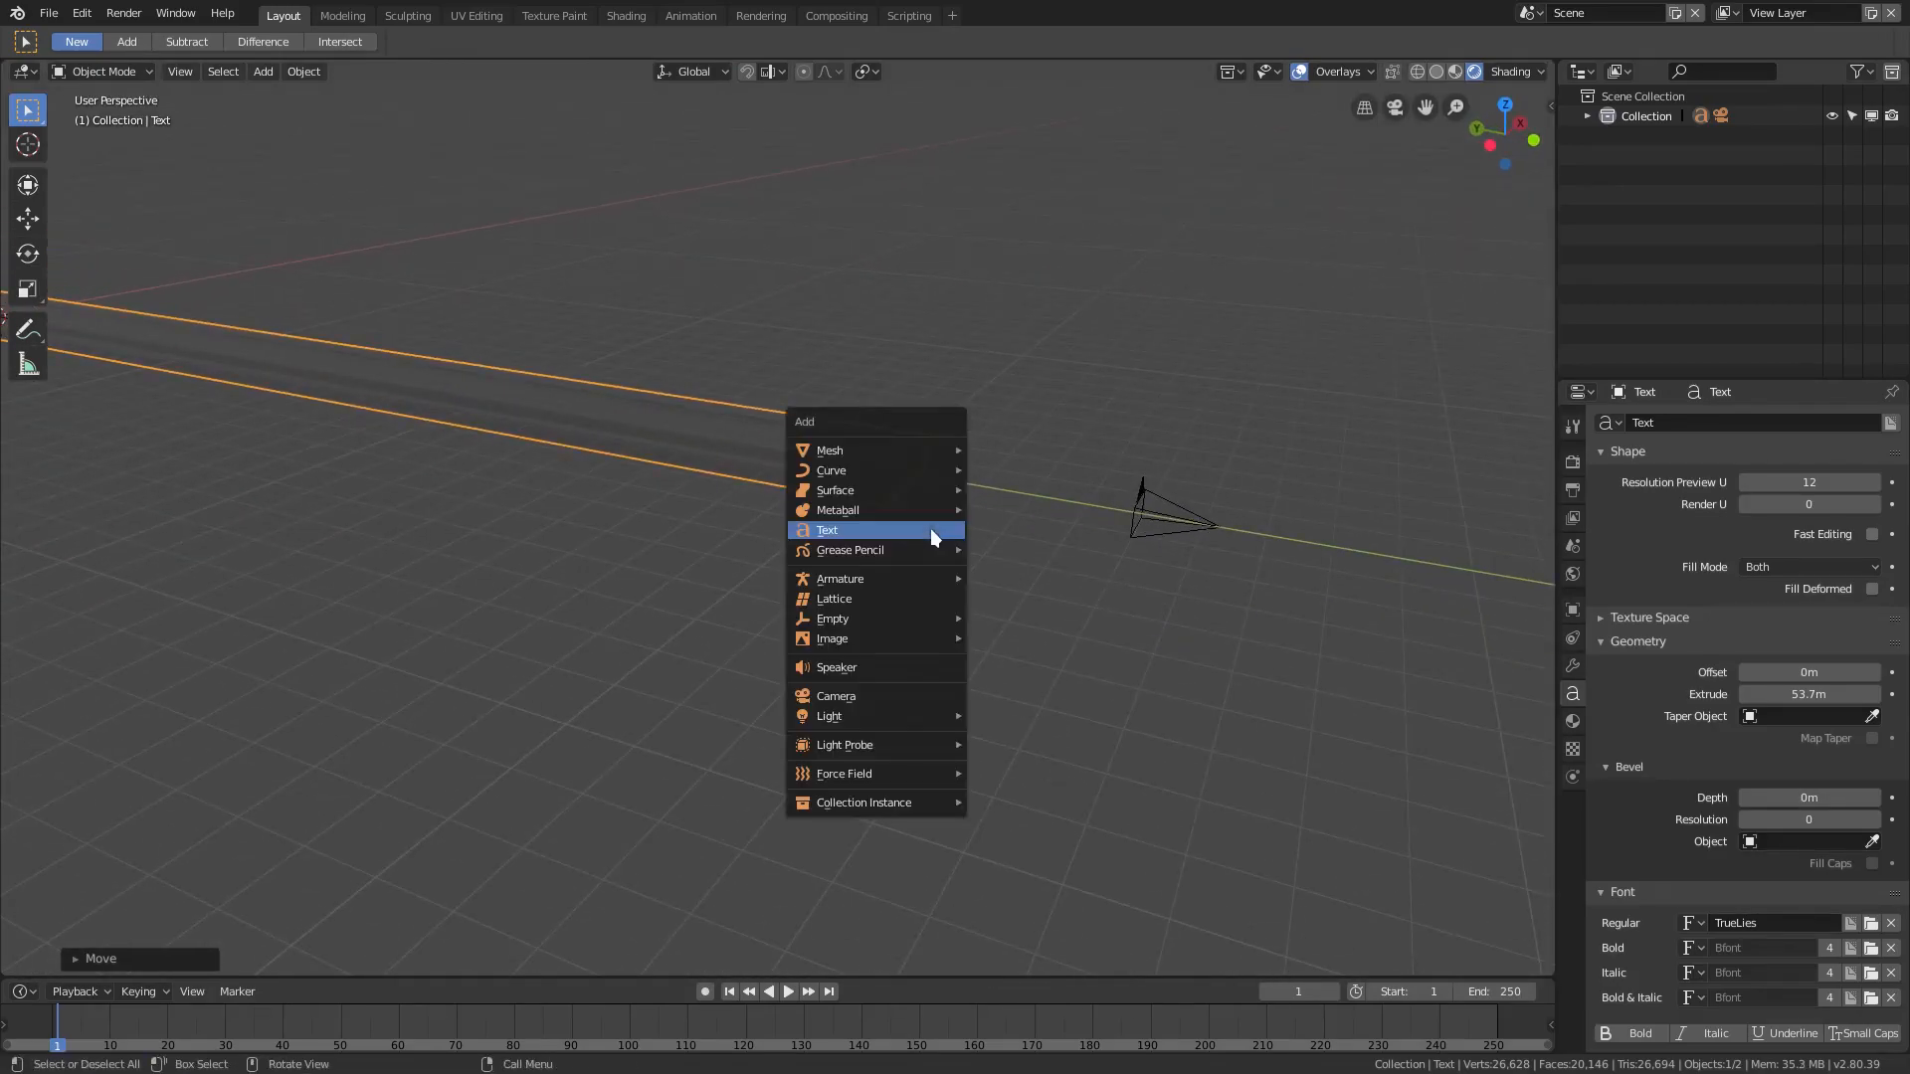
{"action": "left_click", "coordinate": [975, 712]}
{"action": "scroll", "coordinate": [654, 624], "scroll_direction": "down", "scroll_amount": 4}
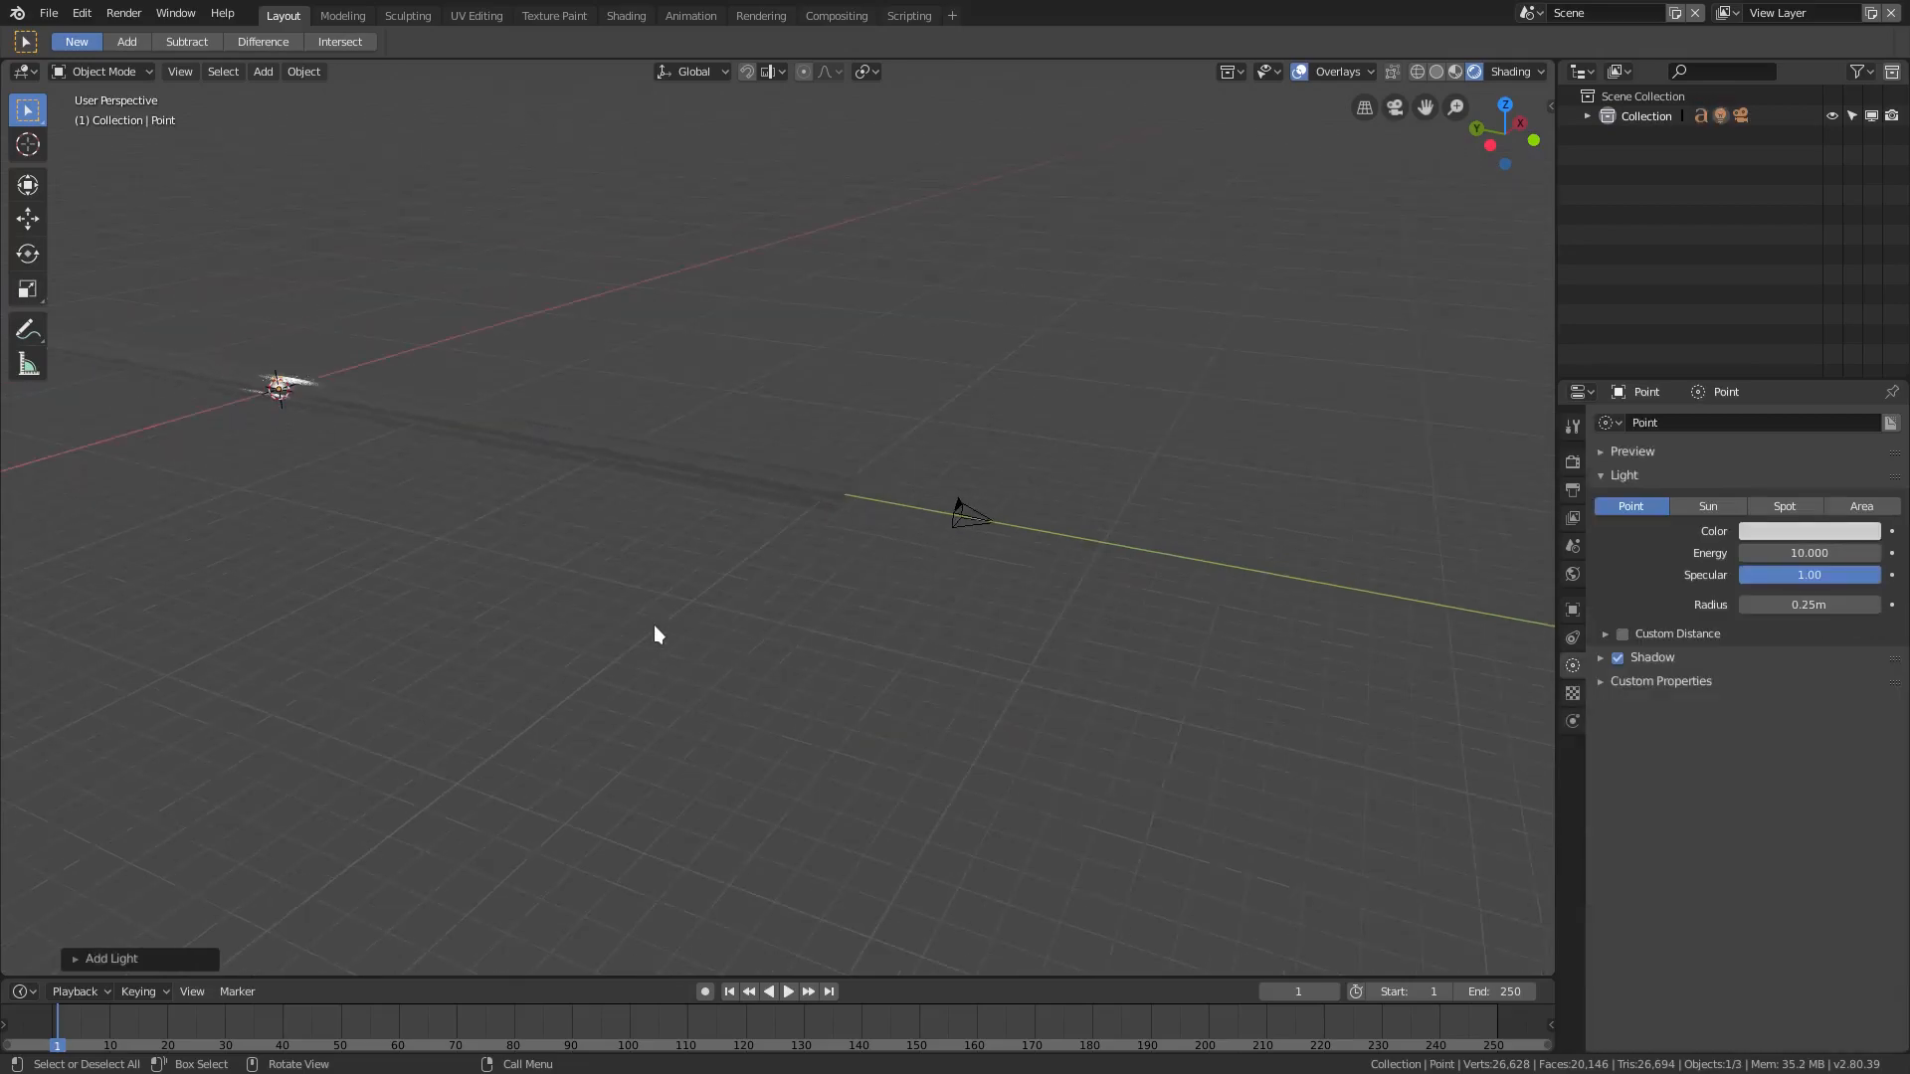
{"action": "key", "text": "g"}
{"action": "key", "text": "y"}
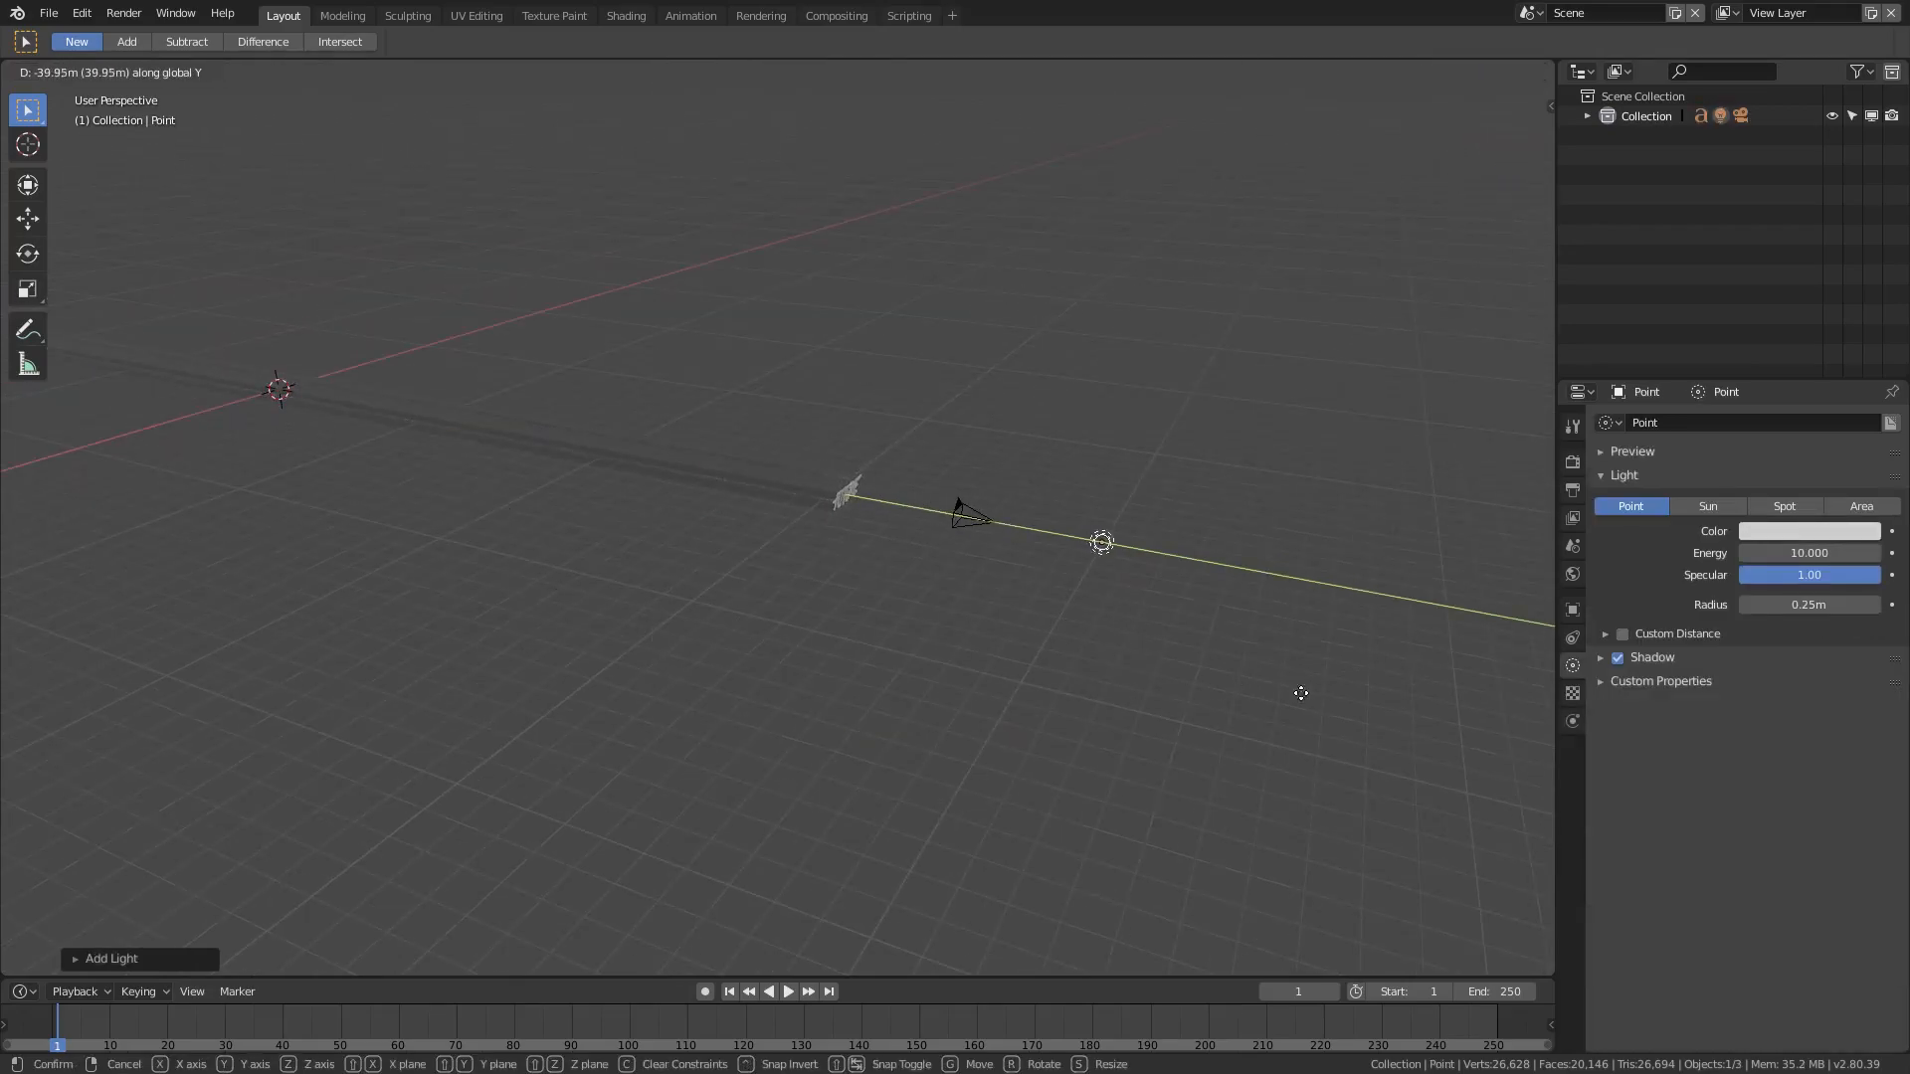
{"action": "left_click", "coordinate": [1136, 667]}
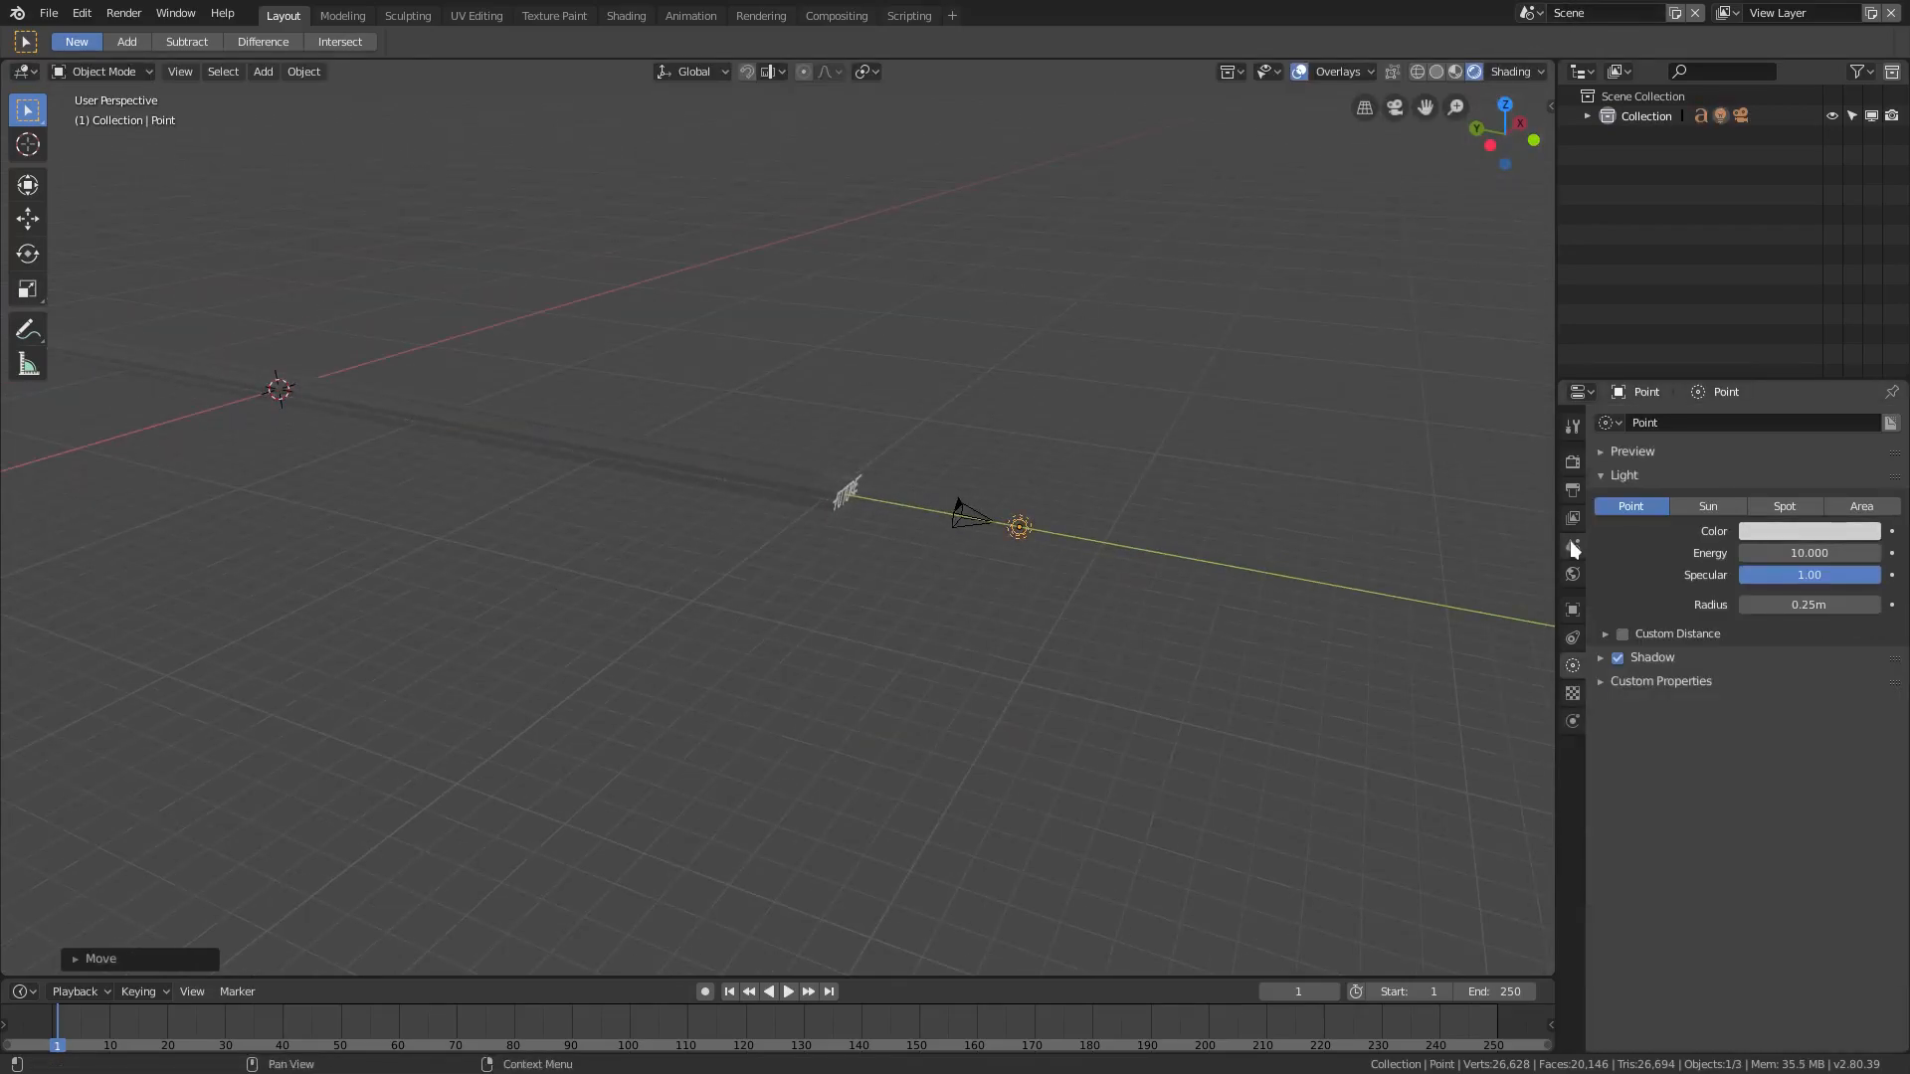
Set the world colour to a near-black blue (R 0.000, G 0.001, B 0.004) and check the title through the camera
{"action": "left_click", "coordinate": [1578, 567]}
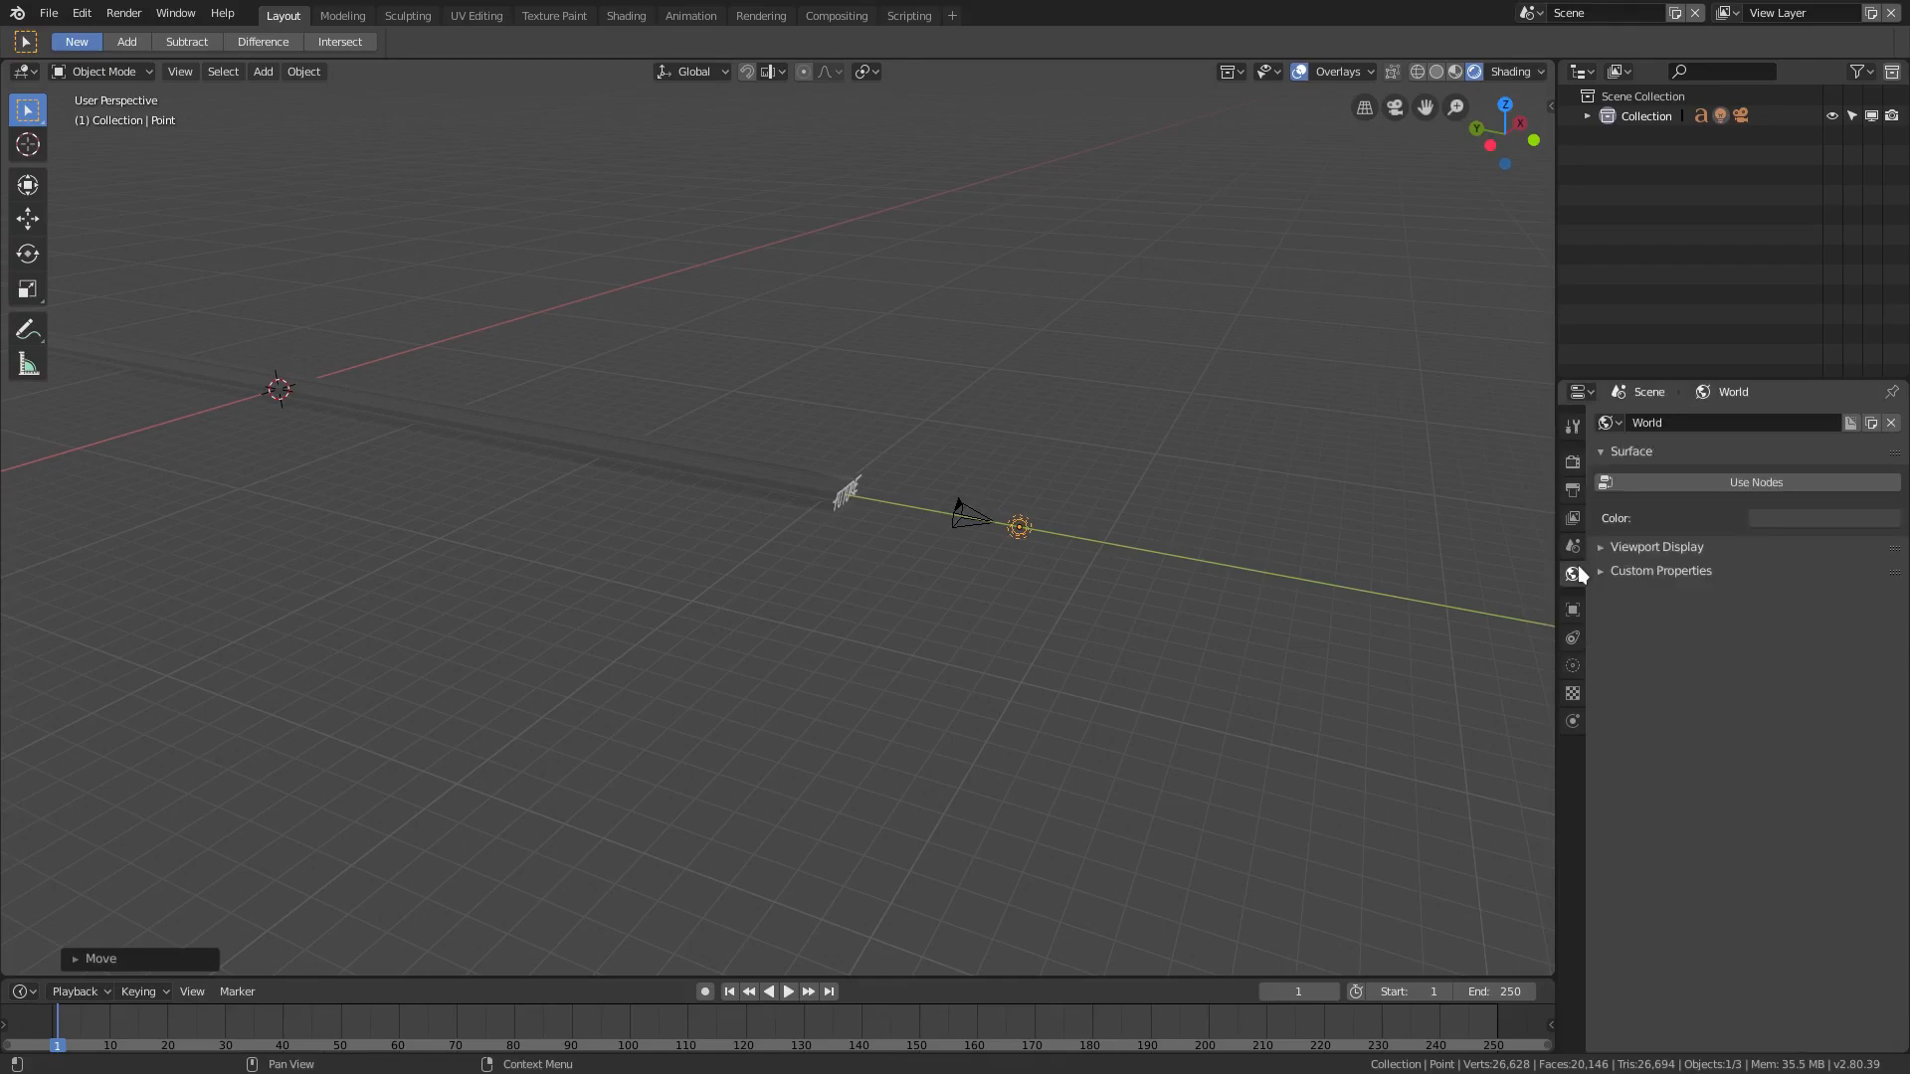
{"action": "left_click", "coordinate": [1770, 519]}
{"action": "left_click_drag", "start_coordinate": [1885, 369], "coordinate": [1885, 401]}
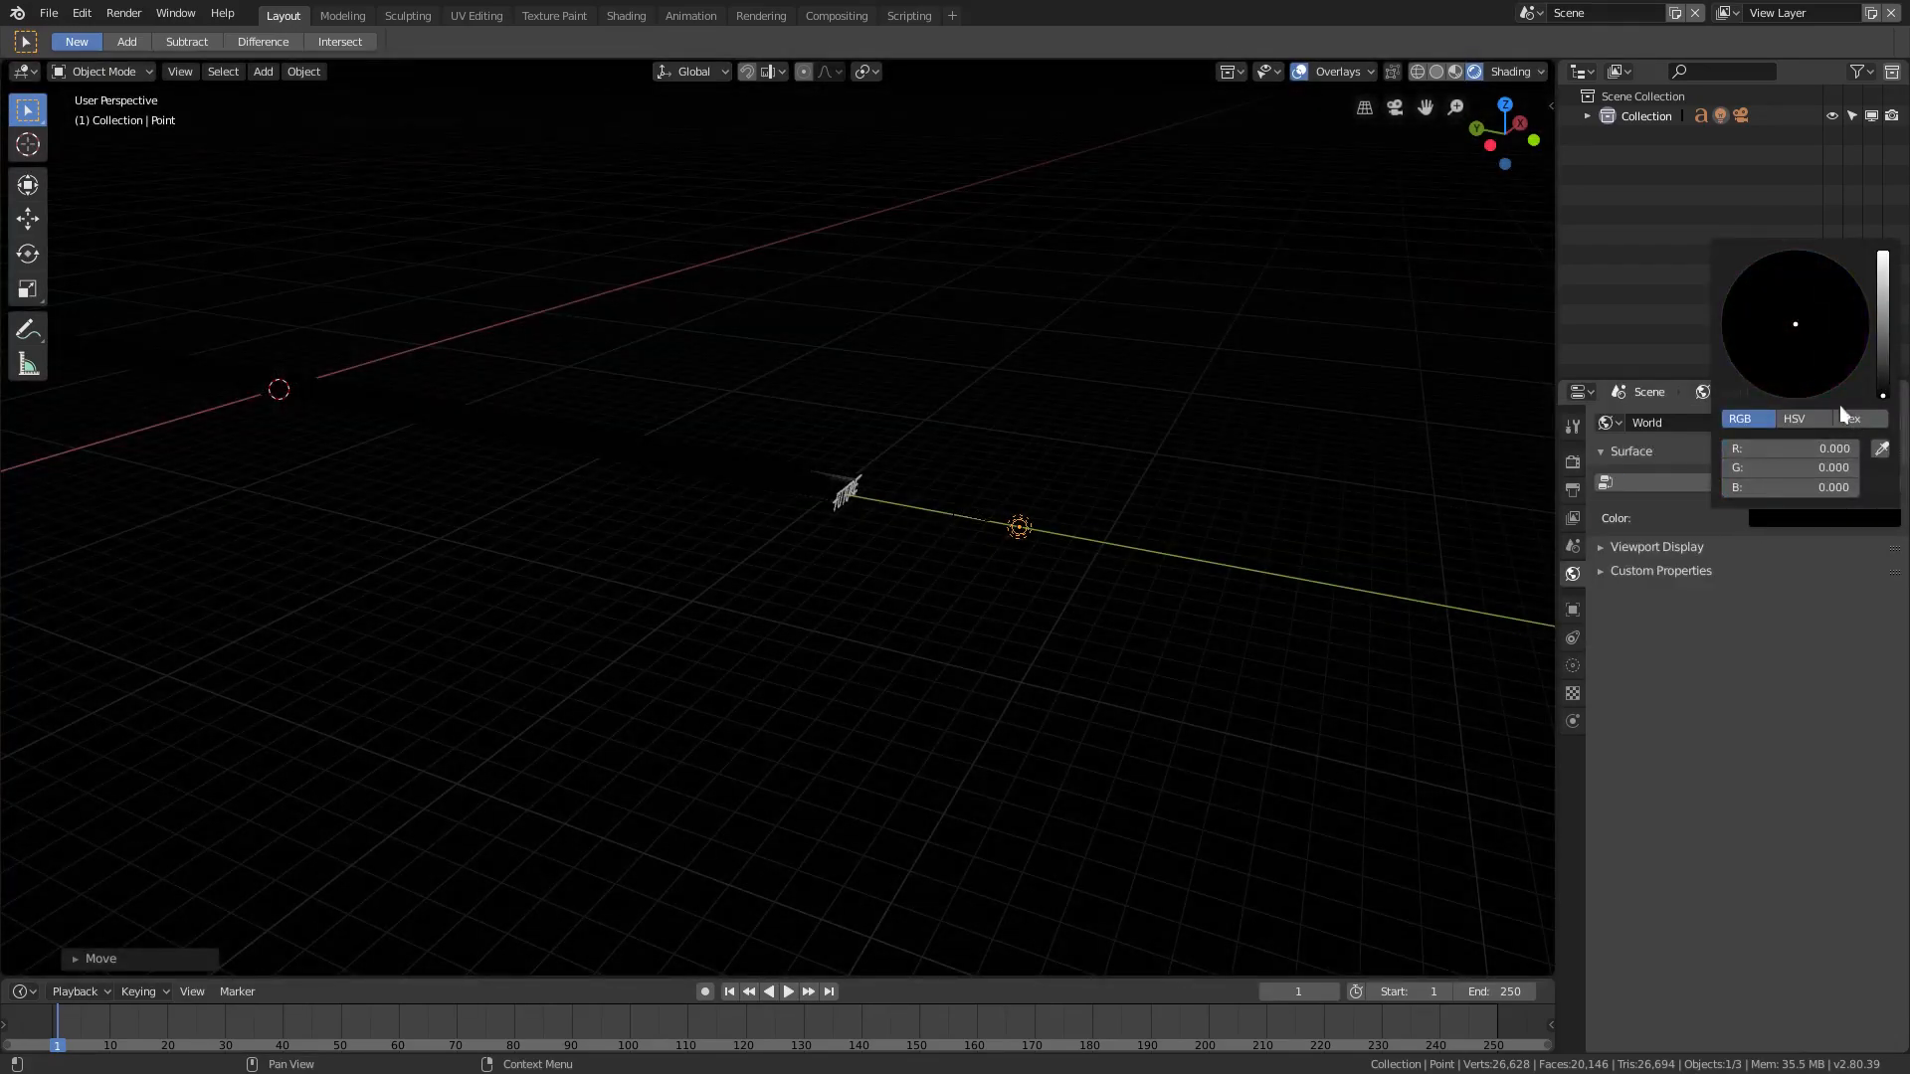
{"action": "left_click", "coordinate": [1768, 515]}
{"action": "left_click", "coordinate": [1851, 275]}
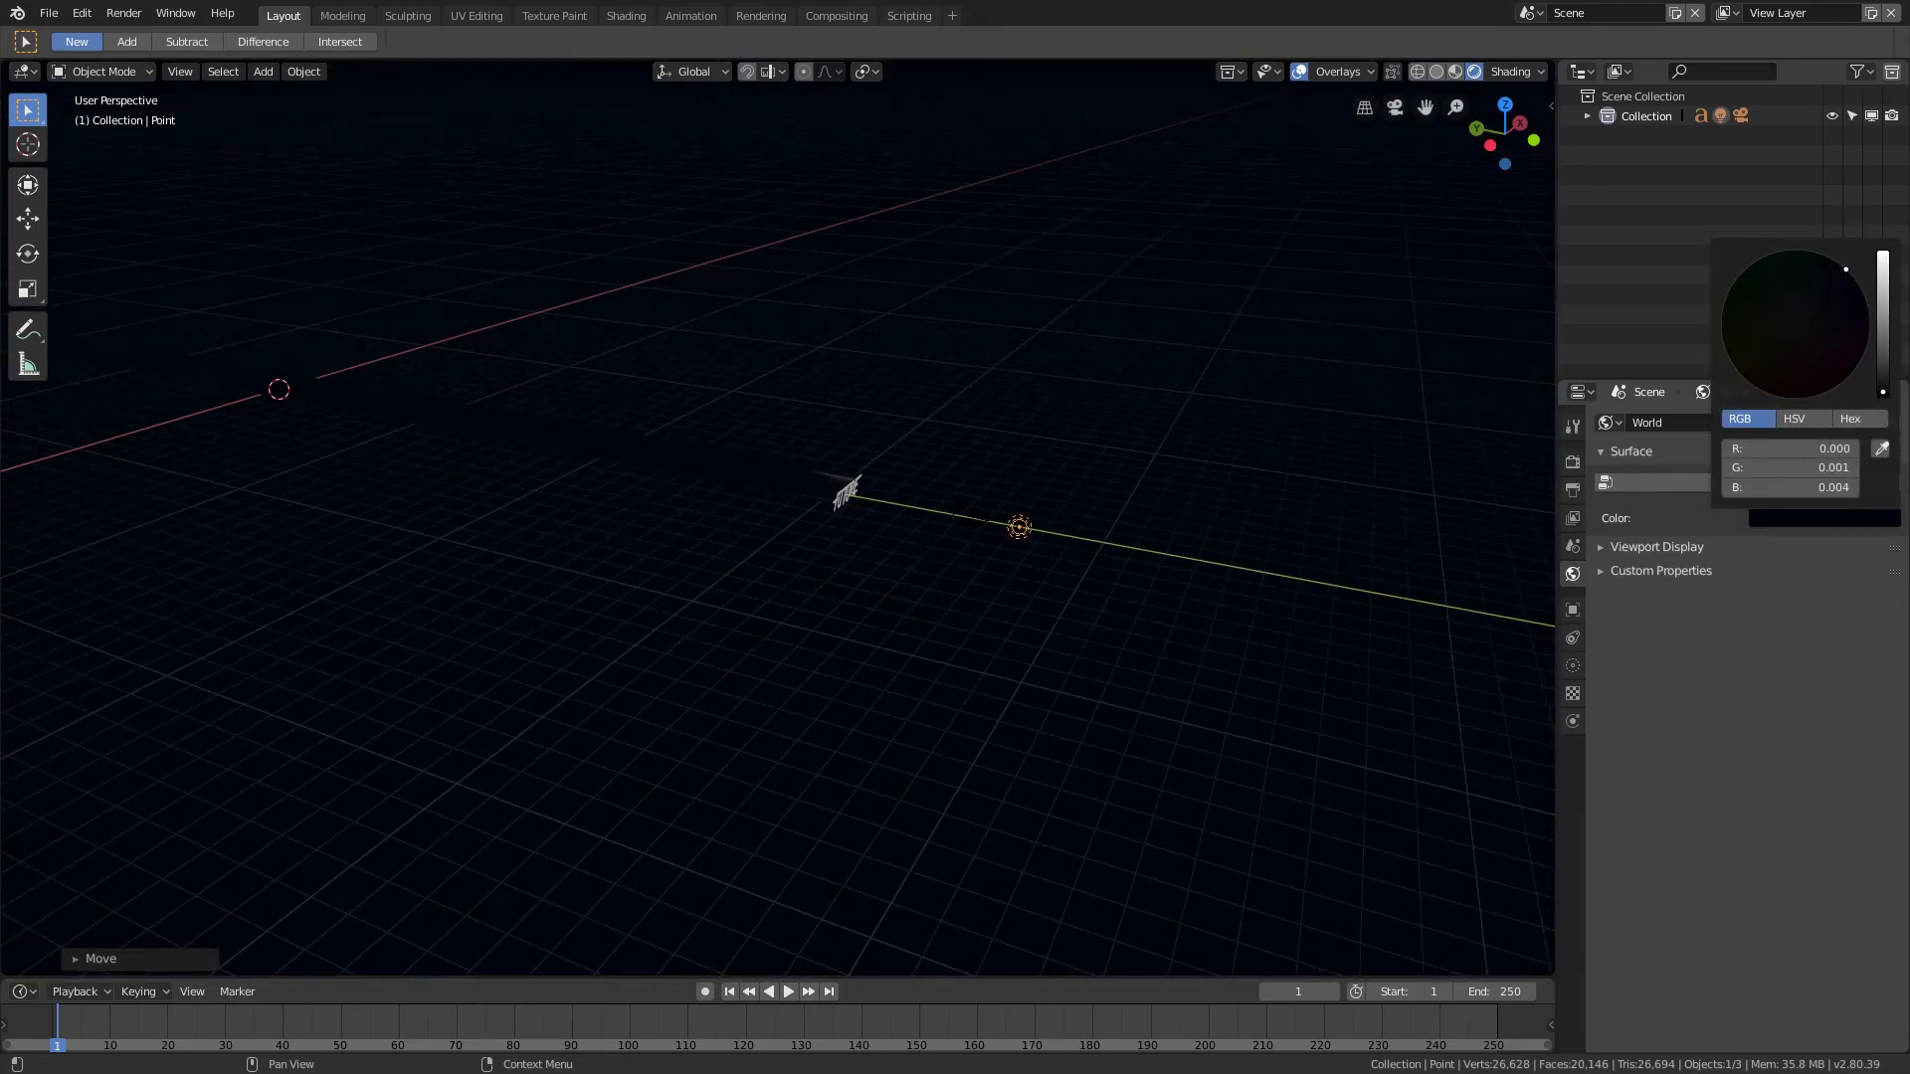
{"action": "key", "text": "KP_0"}
{"action": "scroll", "coordinate": [845, 589], "scroll_direction": "up", "scroll_amount": 10}
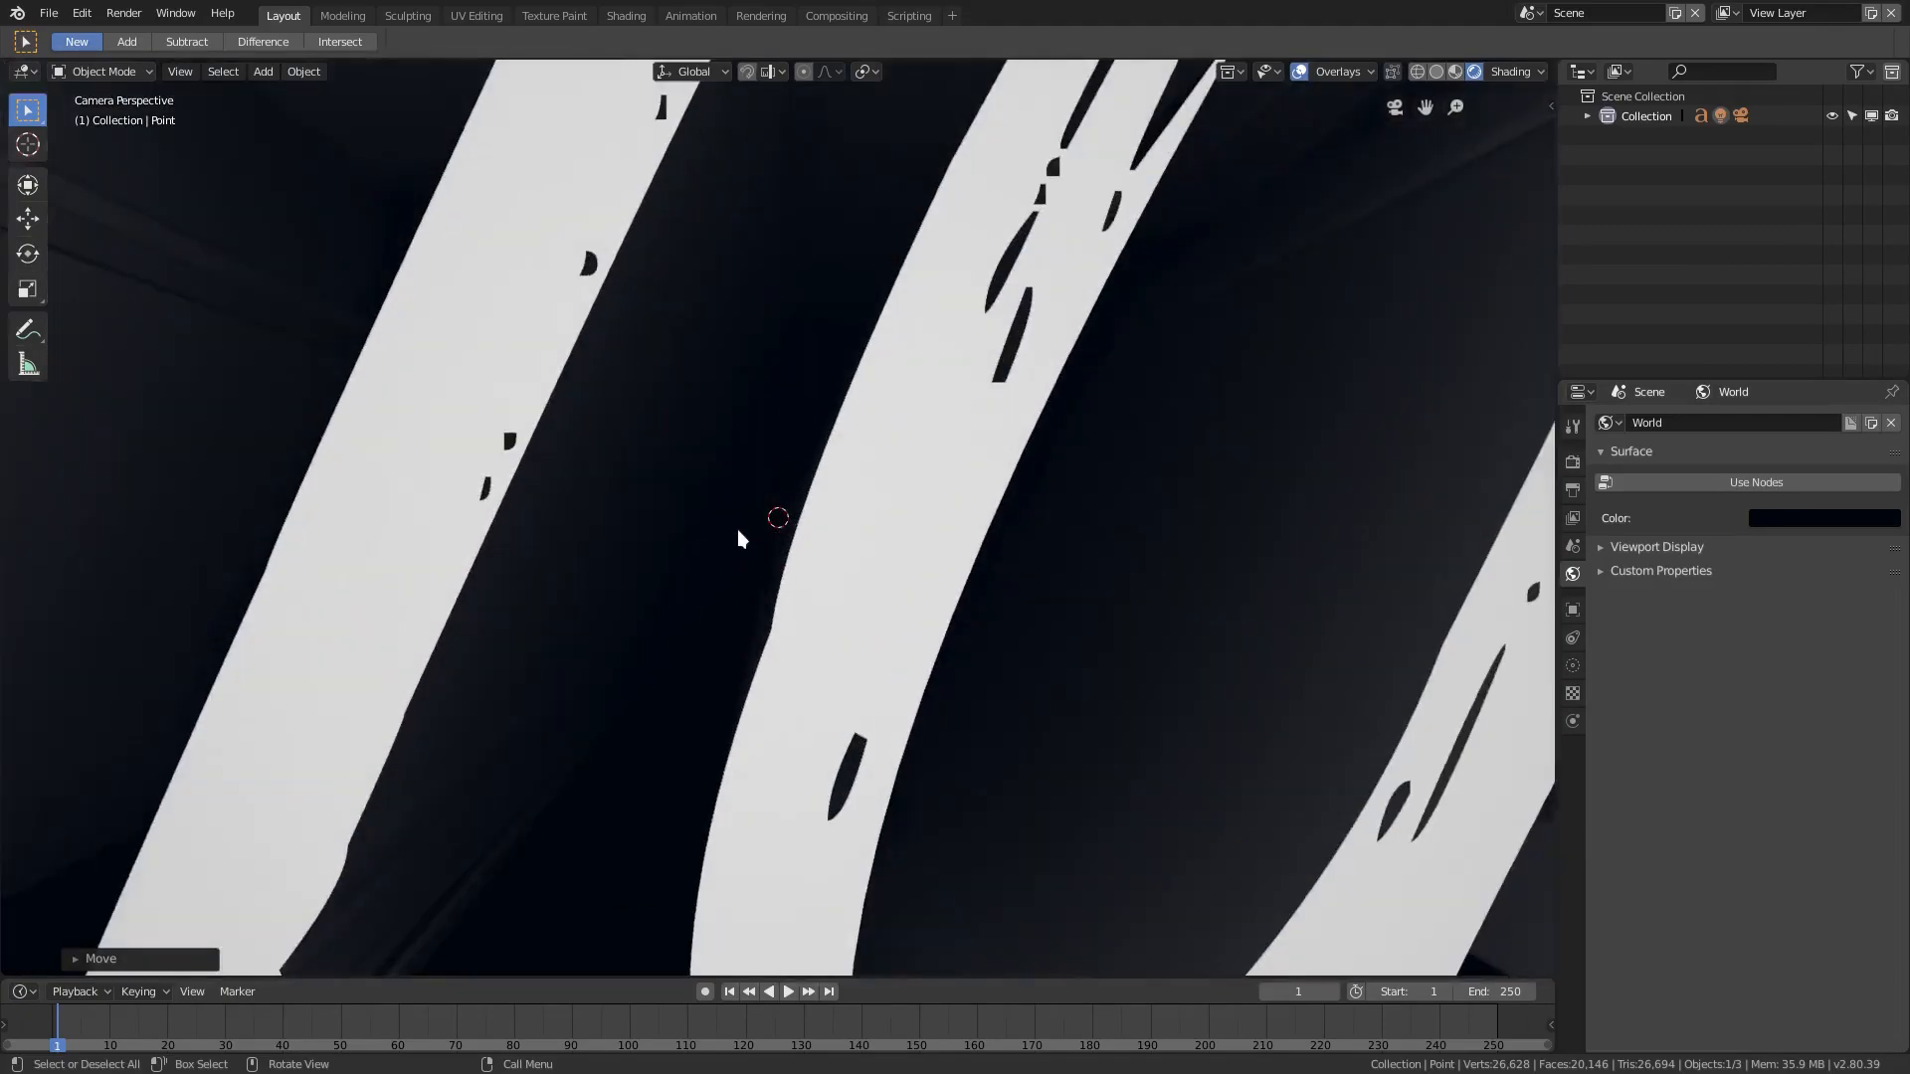
{"action": "scroll", "coordinate": [856, 515], "scroll_direction": "down", "scroll_amount": 6}
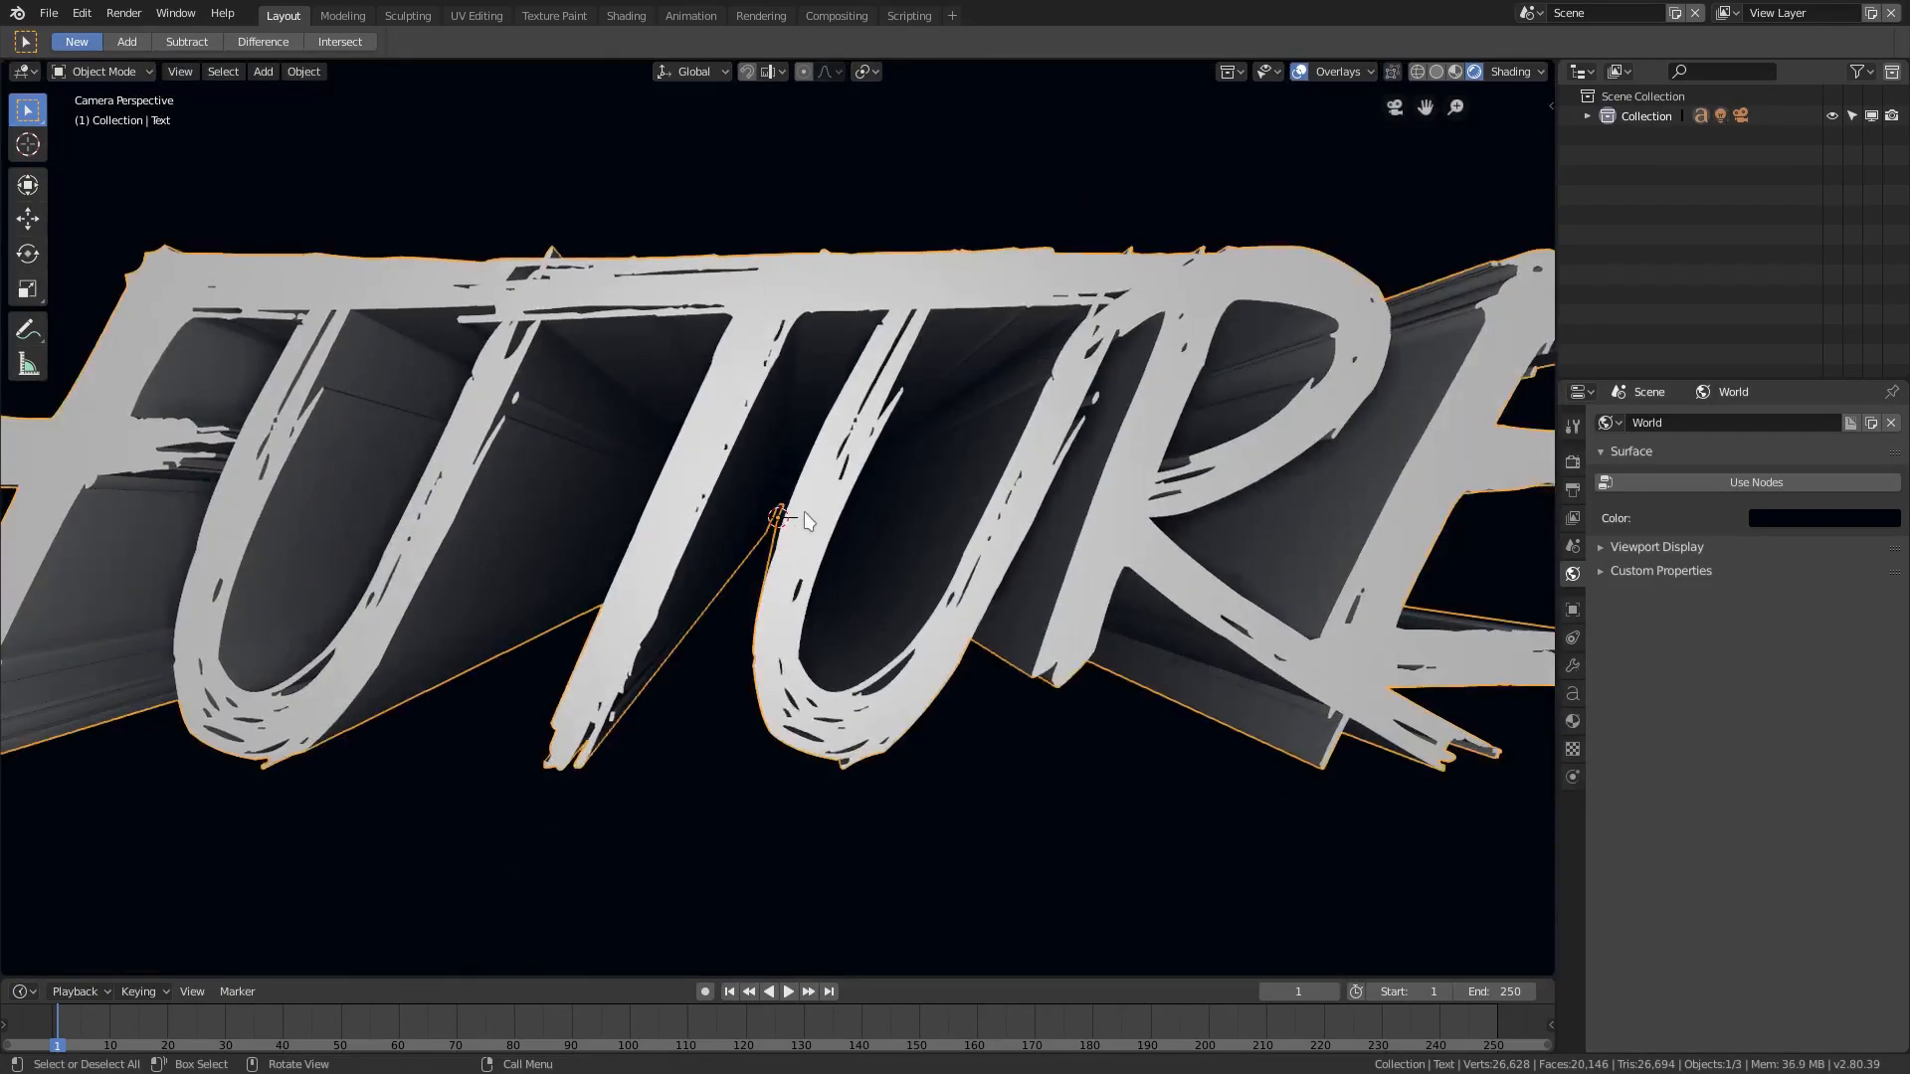
Reduce the FUTURE text's extrusion to about 43.7 m
{"action": "left_click", "coordinate": [805, 513]}
{"action": "middle_click_drag", "start_coordinate": [804, 513], "coordinate": [843, 542]}
{"action": "scroll", "coordinate": [815, 497], "scroll_direction": "down", "scroll_amount": 3}
{"action": "scroll", "coordinate": [803, 463], "scroll_direction": "up", "scroll_amount": 1}
{"action": "middle_click_drag", "start_coordinate": [804, 463], "coordinate": [818, 464]}
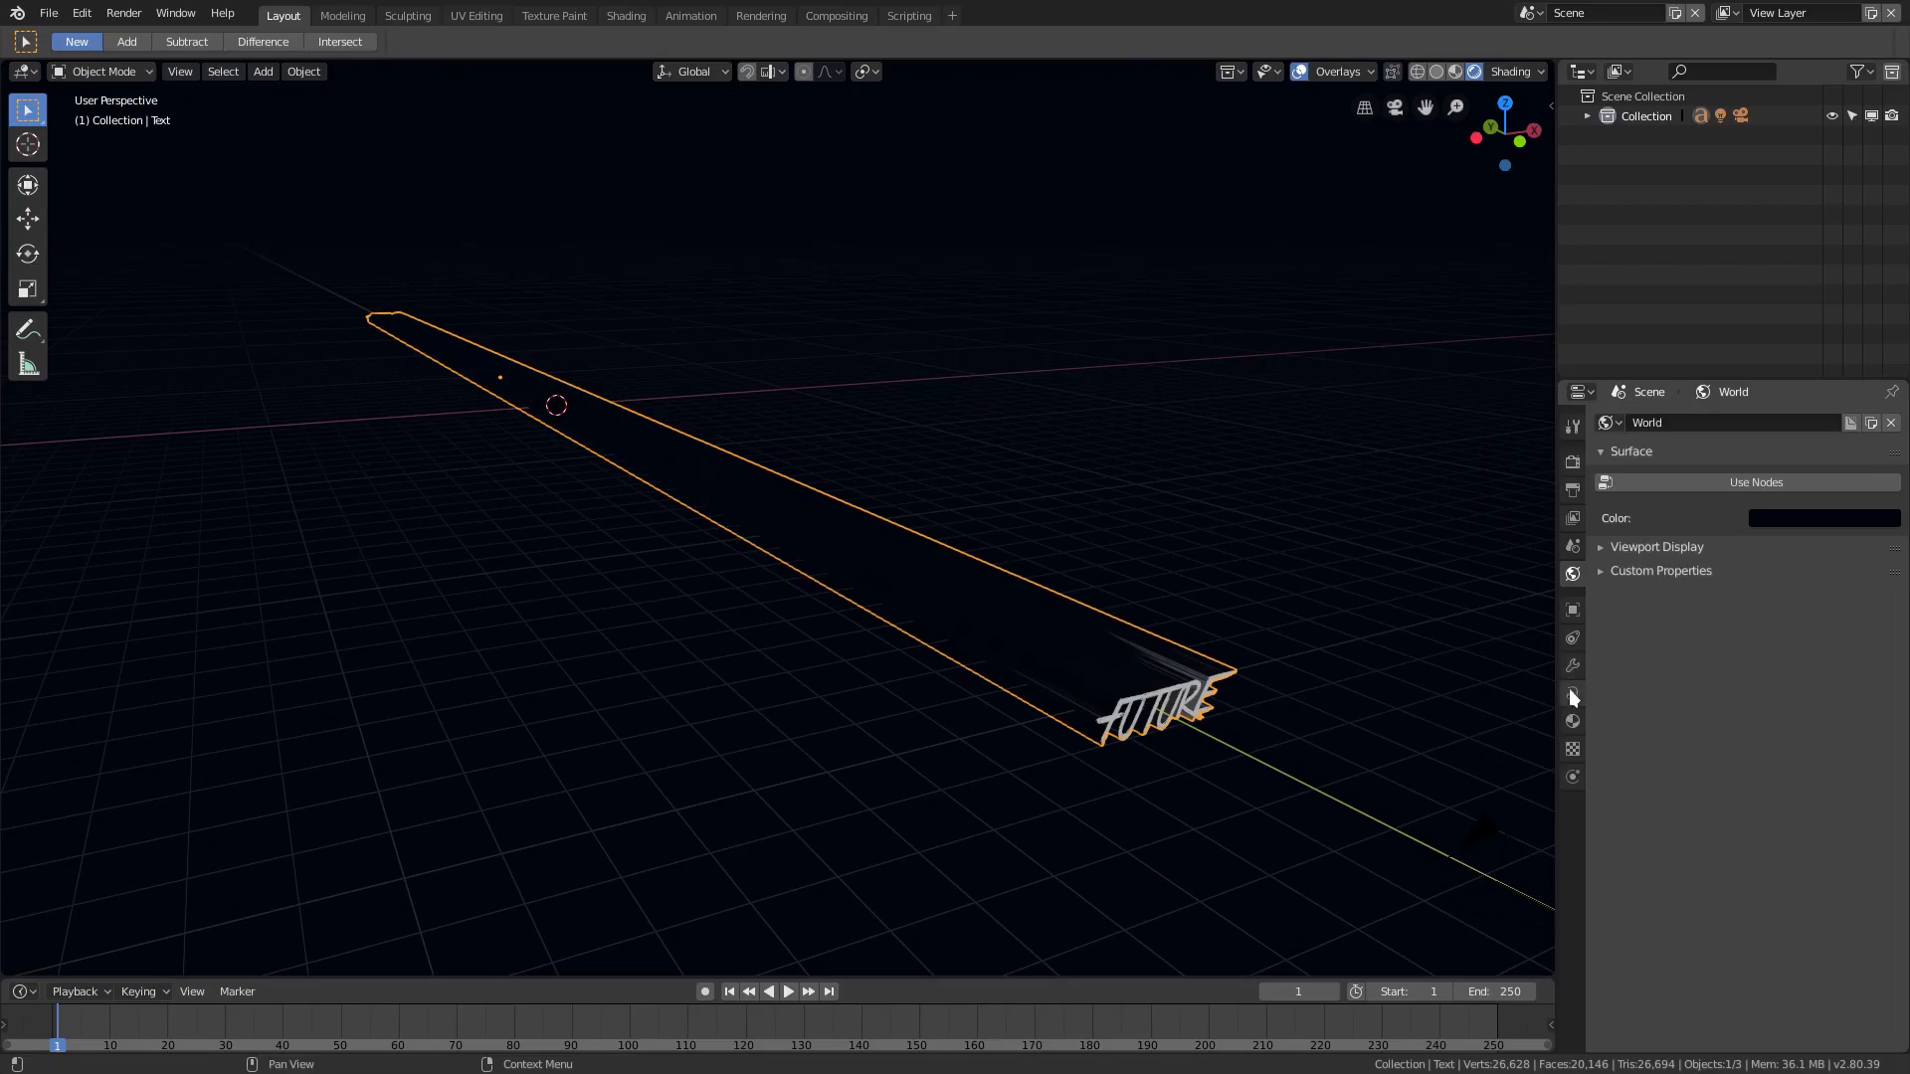
{"action": "left_click", "coordinate": [1572, 665]}
{"action": "left_click", "coordinate": [1573, 694]}
{"action": "left_click_drag", "start_coordinate": [1809, 694], "coordinate": [1719, 694]}
Select the camera and point light together and move them along global Y closer to the text
{"action": "middle_click_drag", "start_coordinate": [1283, 630], "coordinate": [1201, 570]}
{"action": "left_click", "coordinate": [1587, 116]}
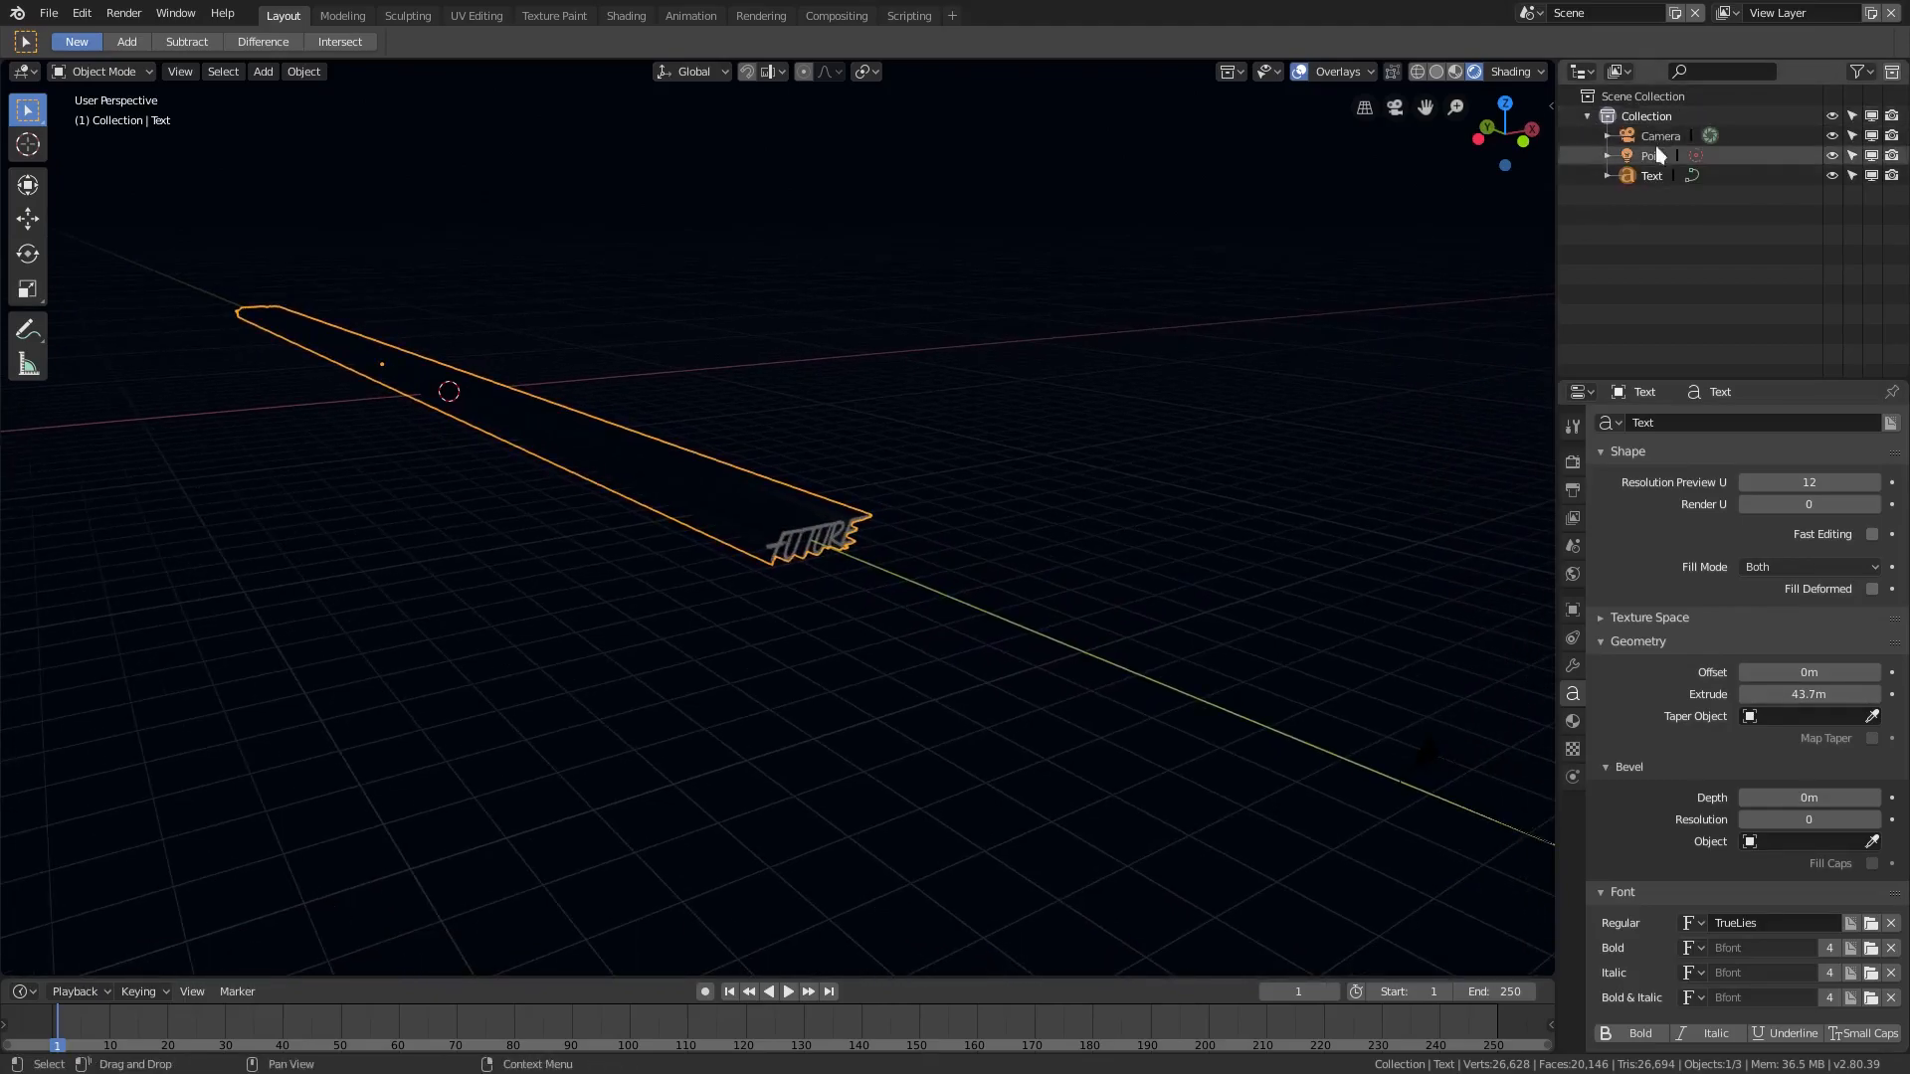
{"action": "left_click", "coordinate": [1661, 138]}
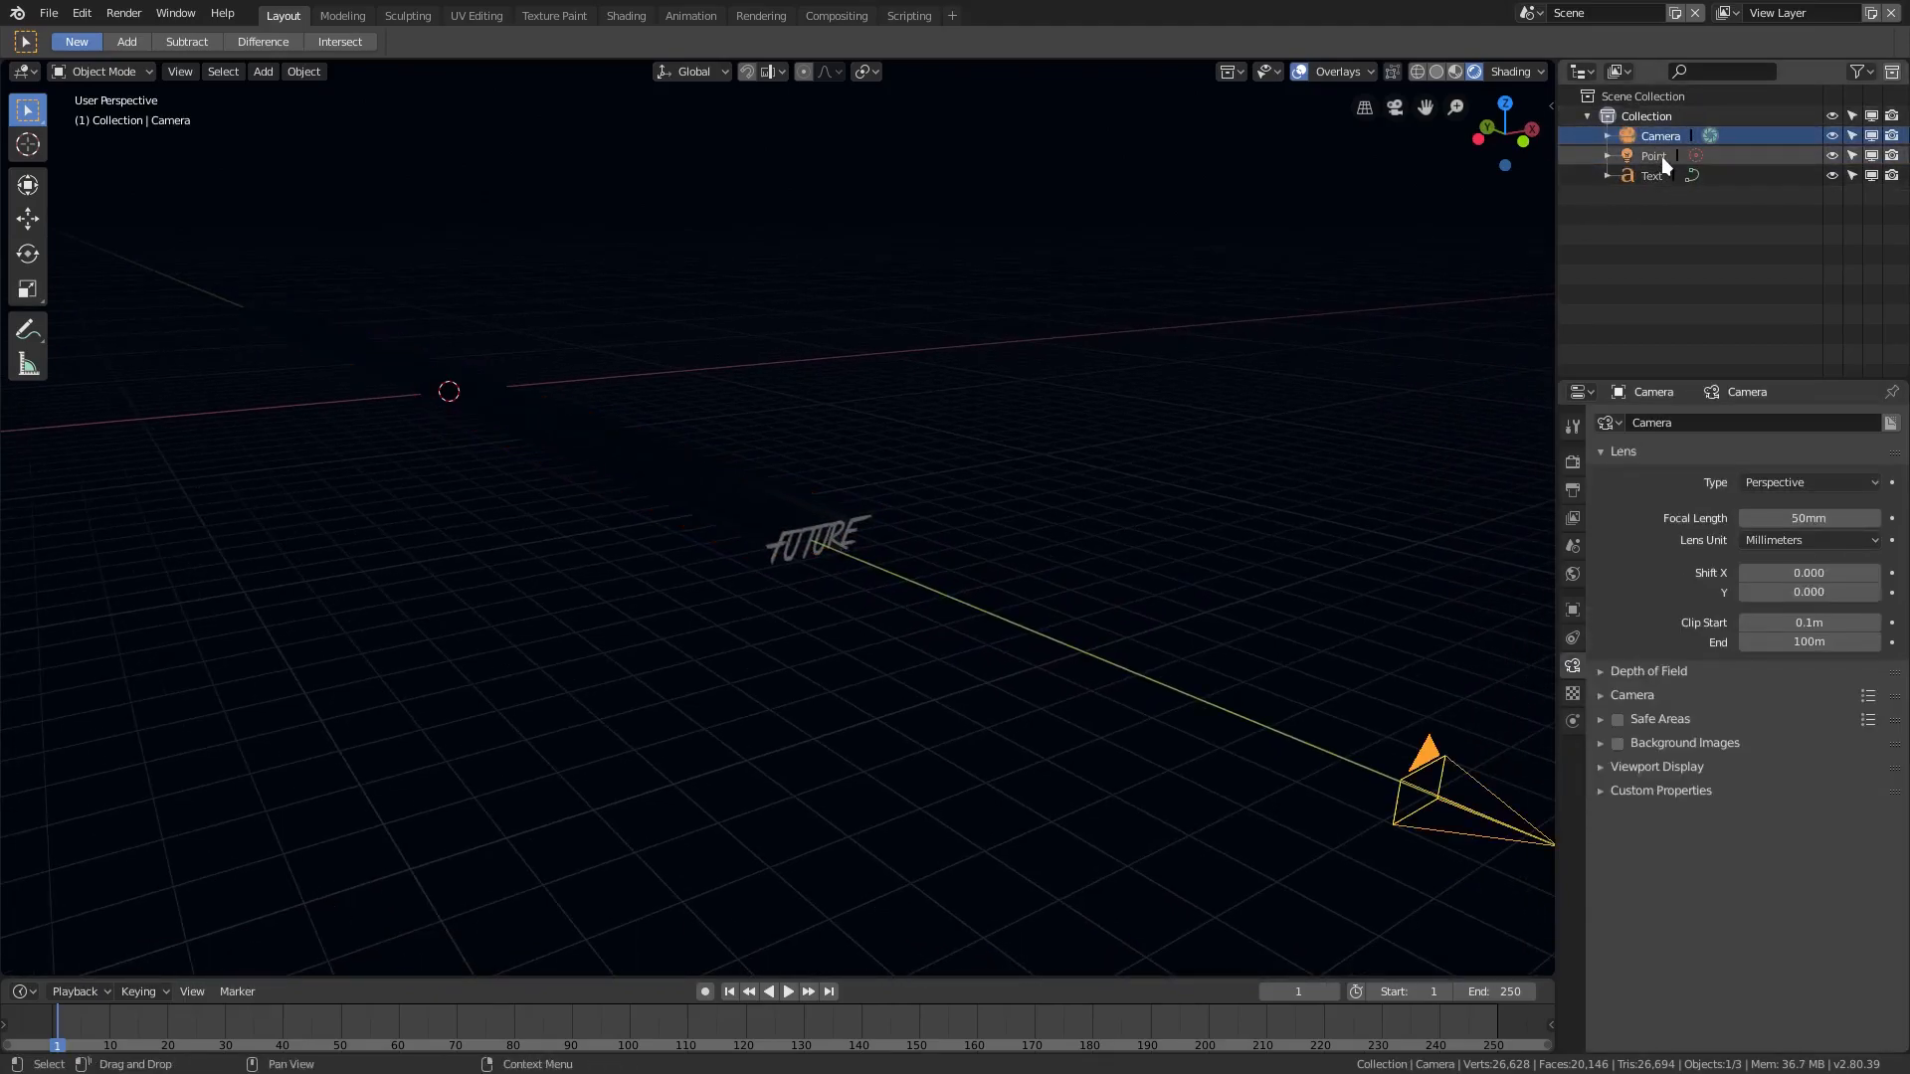
{"action": "left_click", "coordinate": [1661, 157], "text": "shift"}
{"action": "scroll", "coordinate": [1166, 464], "scroll_direction": "down", "scroll_amount": 3}
{"action": "middle_click_drag", "start_coordinate": [1166, 464], "coordinate": [1144, 429], "text": "shift"}
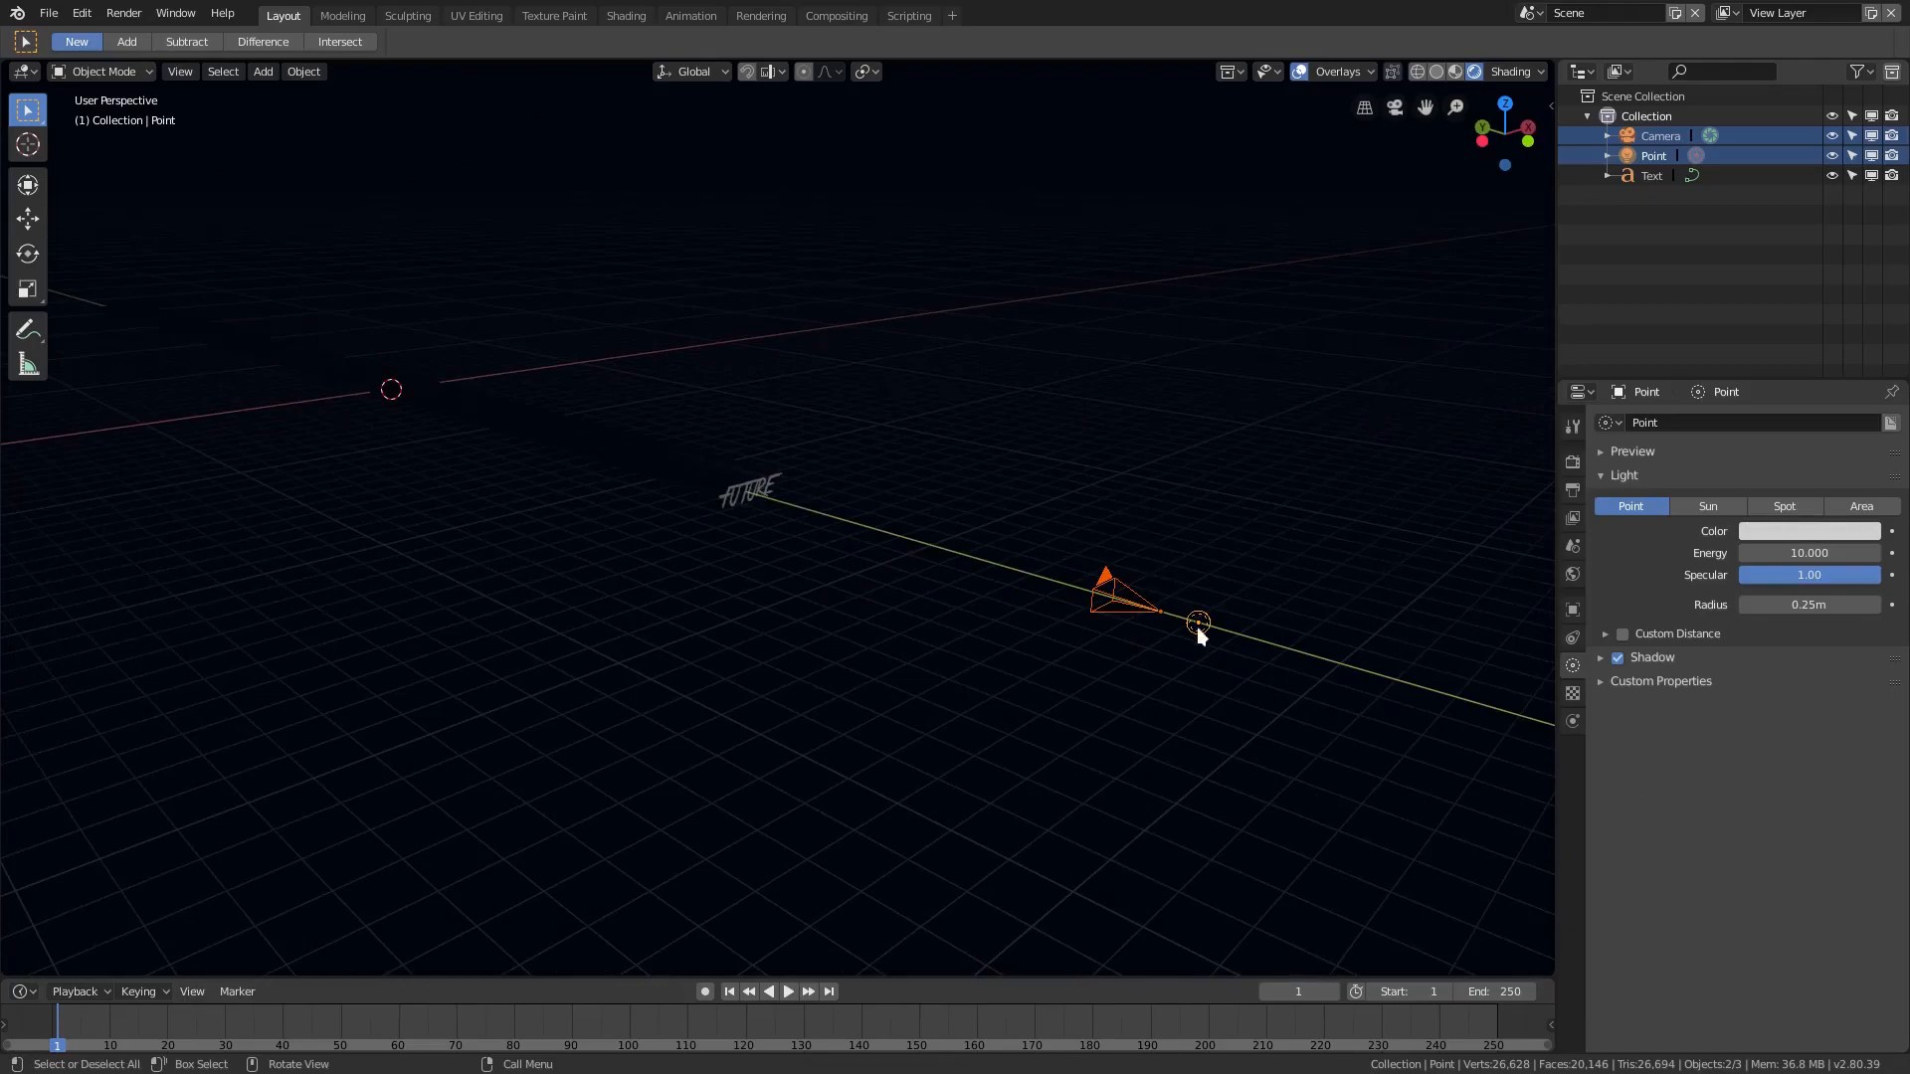
{"action": "key", "text": "g"}
{"action": "key", "text": "y"}
{"action": "left_click", "coordinate": [904, 547]}
Delete the point light behind the camera
{"action": "key", "text": "alt+a"}
{"action": "middle_click_drag", "start_coordinate": [884, 547], "coordinate": [927, 531]}
{"action": "left_click", "coordinate": [927, 538]}
{"action": "scroll", "coordinate": [931, 543], "scroll_direction": "up", "scroll_amount": 3}
{"action": "key", "text": "Delete"}
Add a new point light and move it along global Y to just behind the camera
{"action": "middle_click_drag", "start_coordinate": [1029, 496], "coordinate": [866, 428]}
{"action": "key", "text": "shift+a"}
{"action": "mouse_move", "coordinate": [815, 375]}
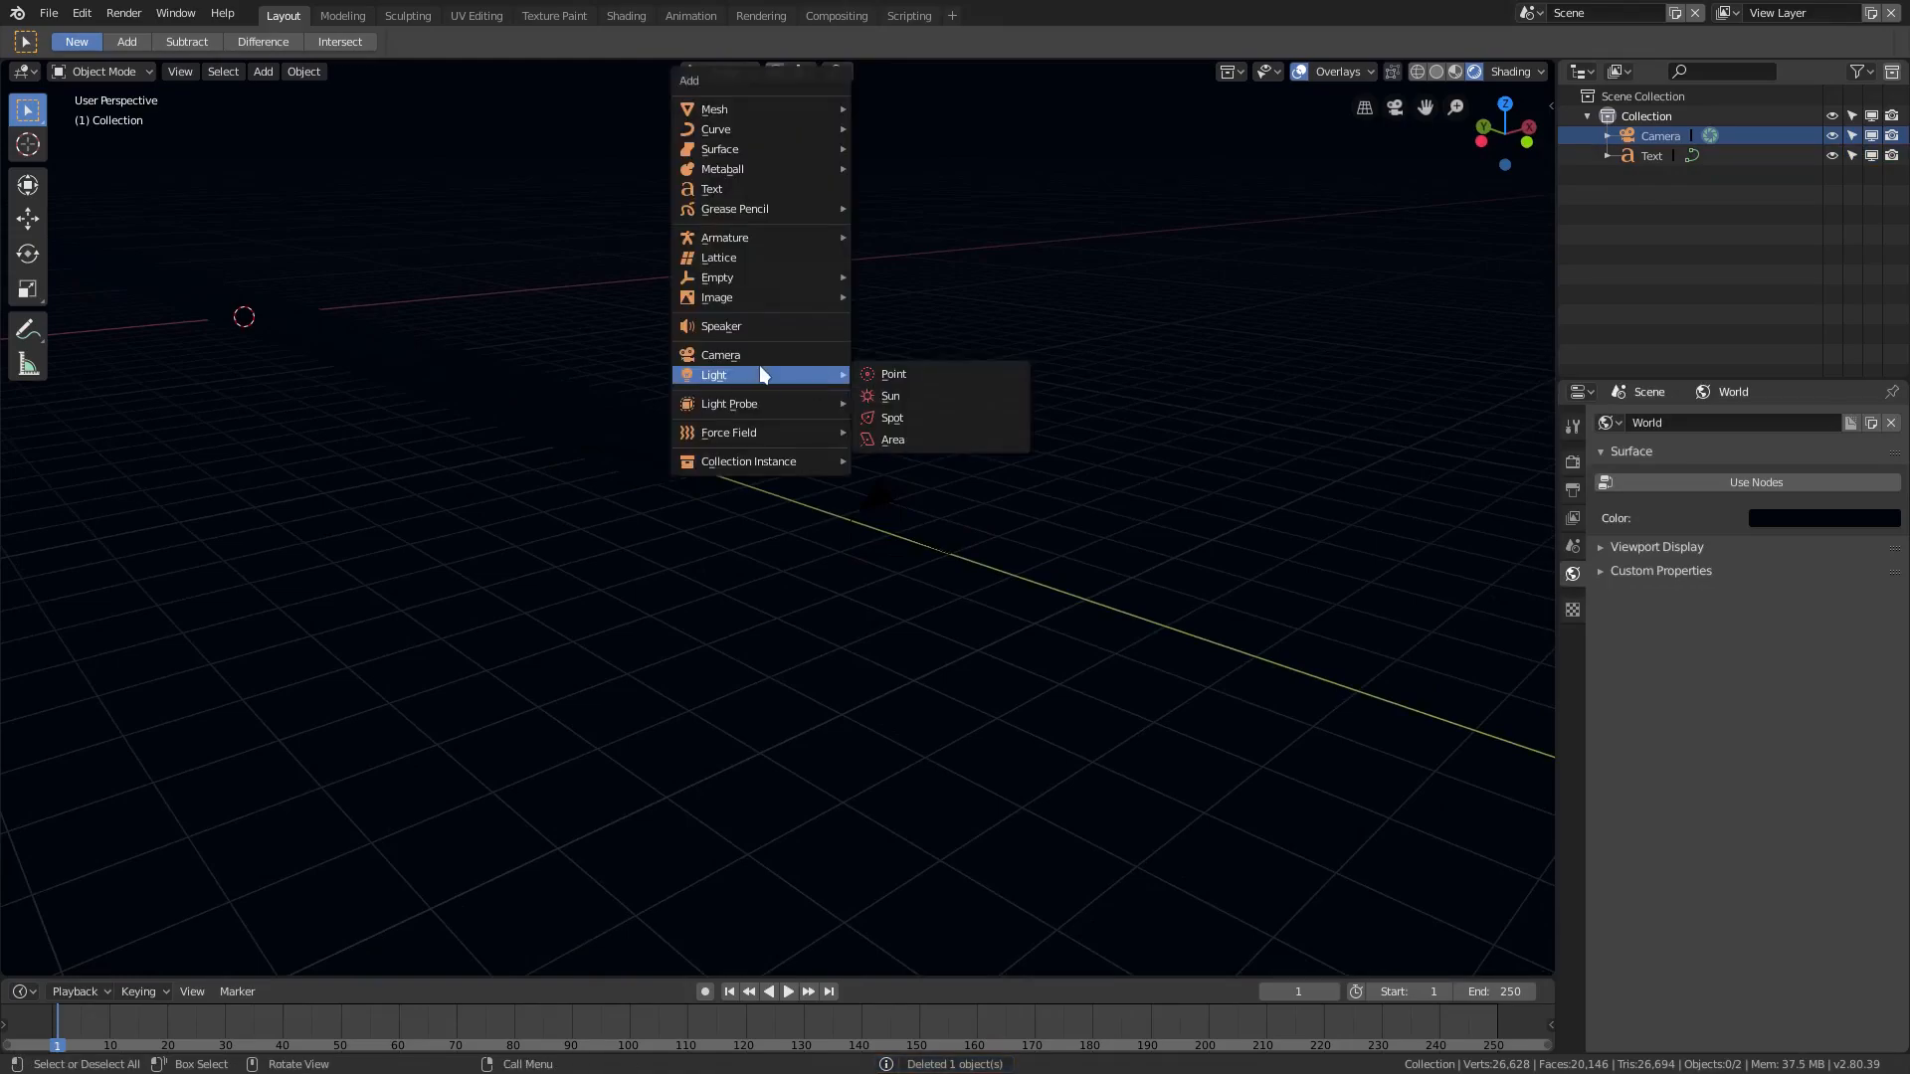
{"action": "left_click", "coordinate": [934, 373]}
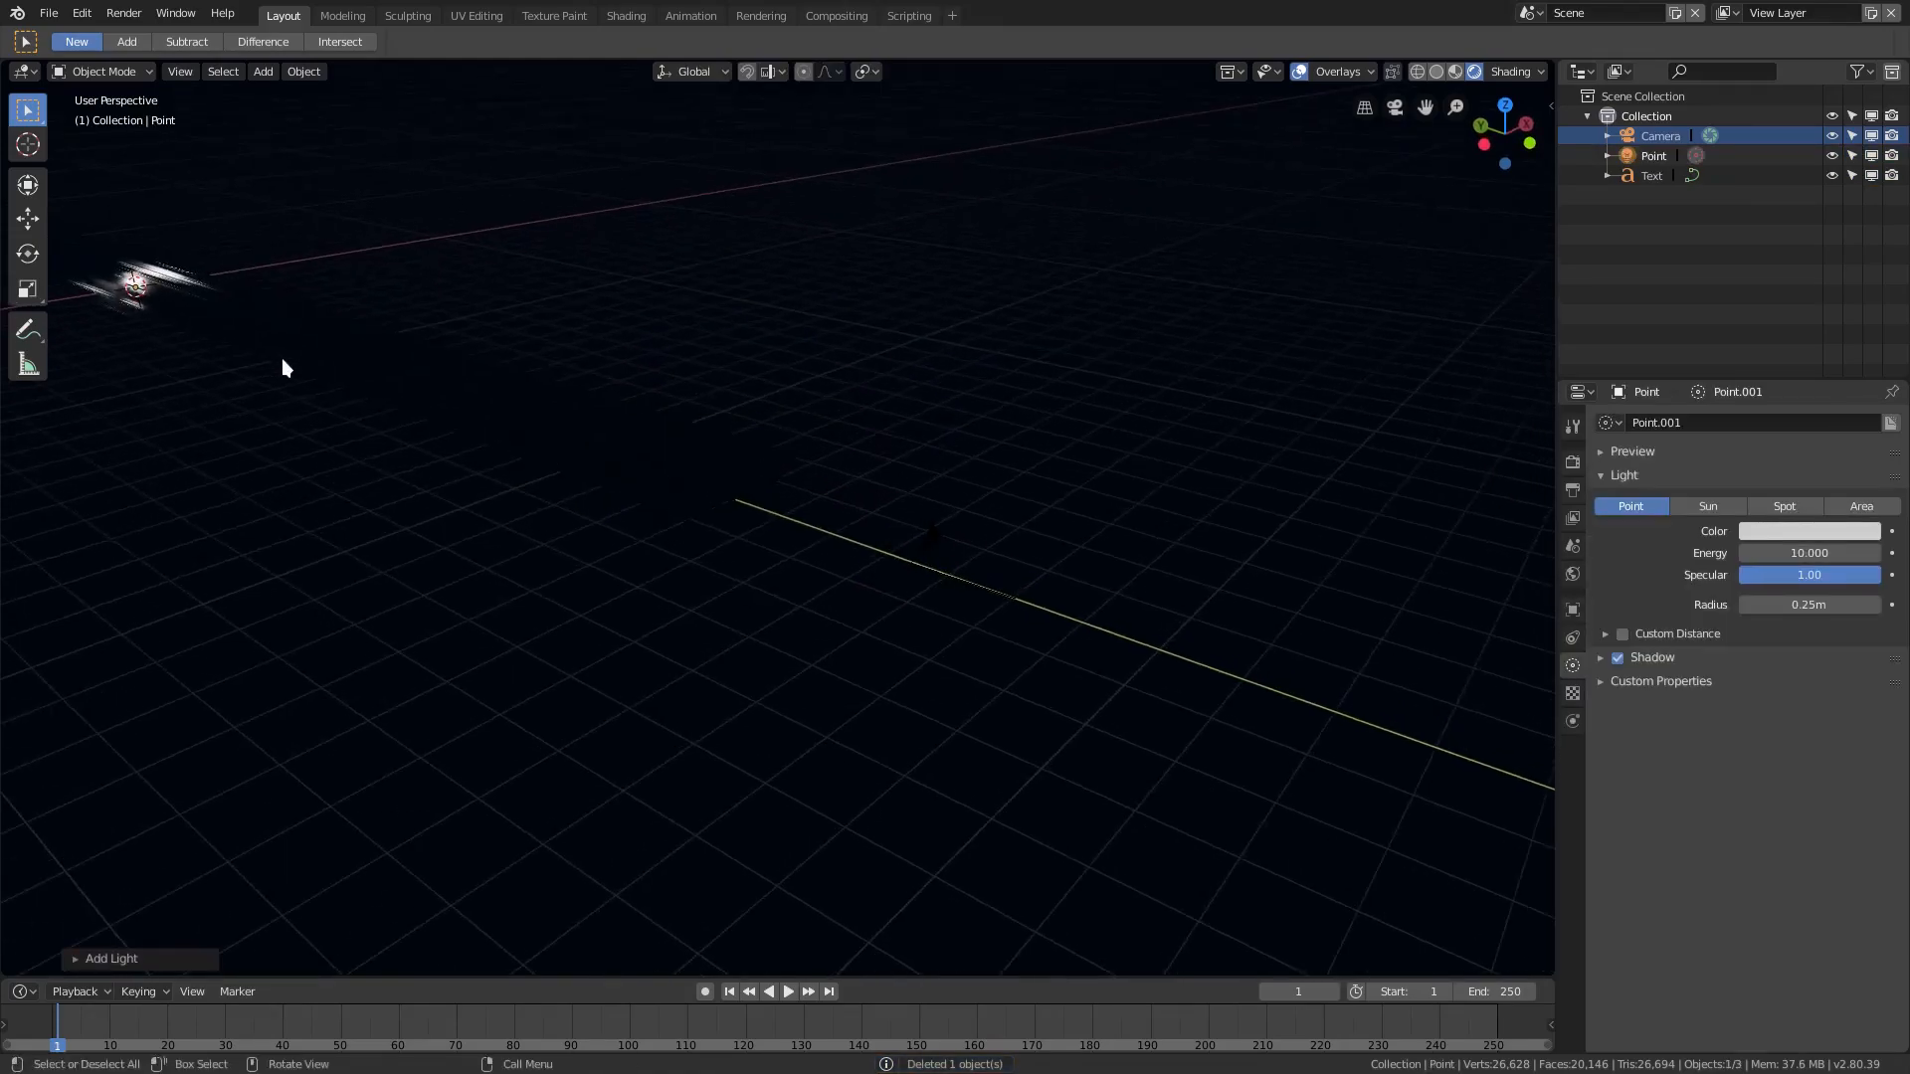
{"action": "key", "text": "g"}
{"action": "key", "text": "y"}
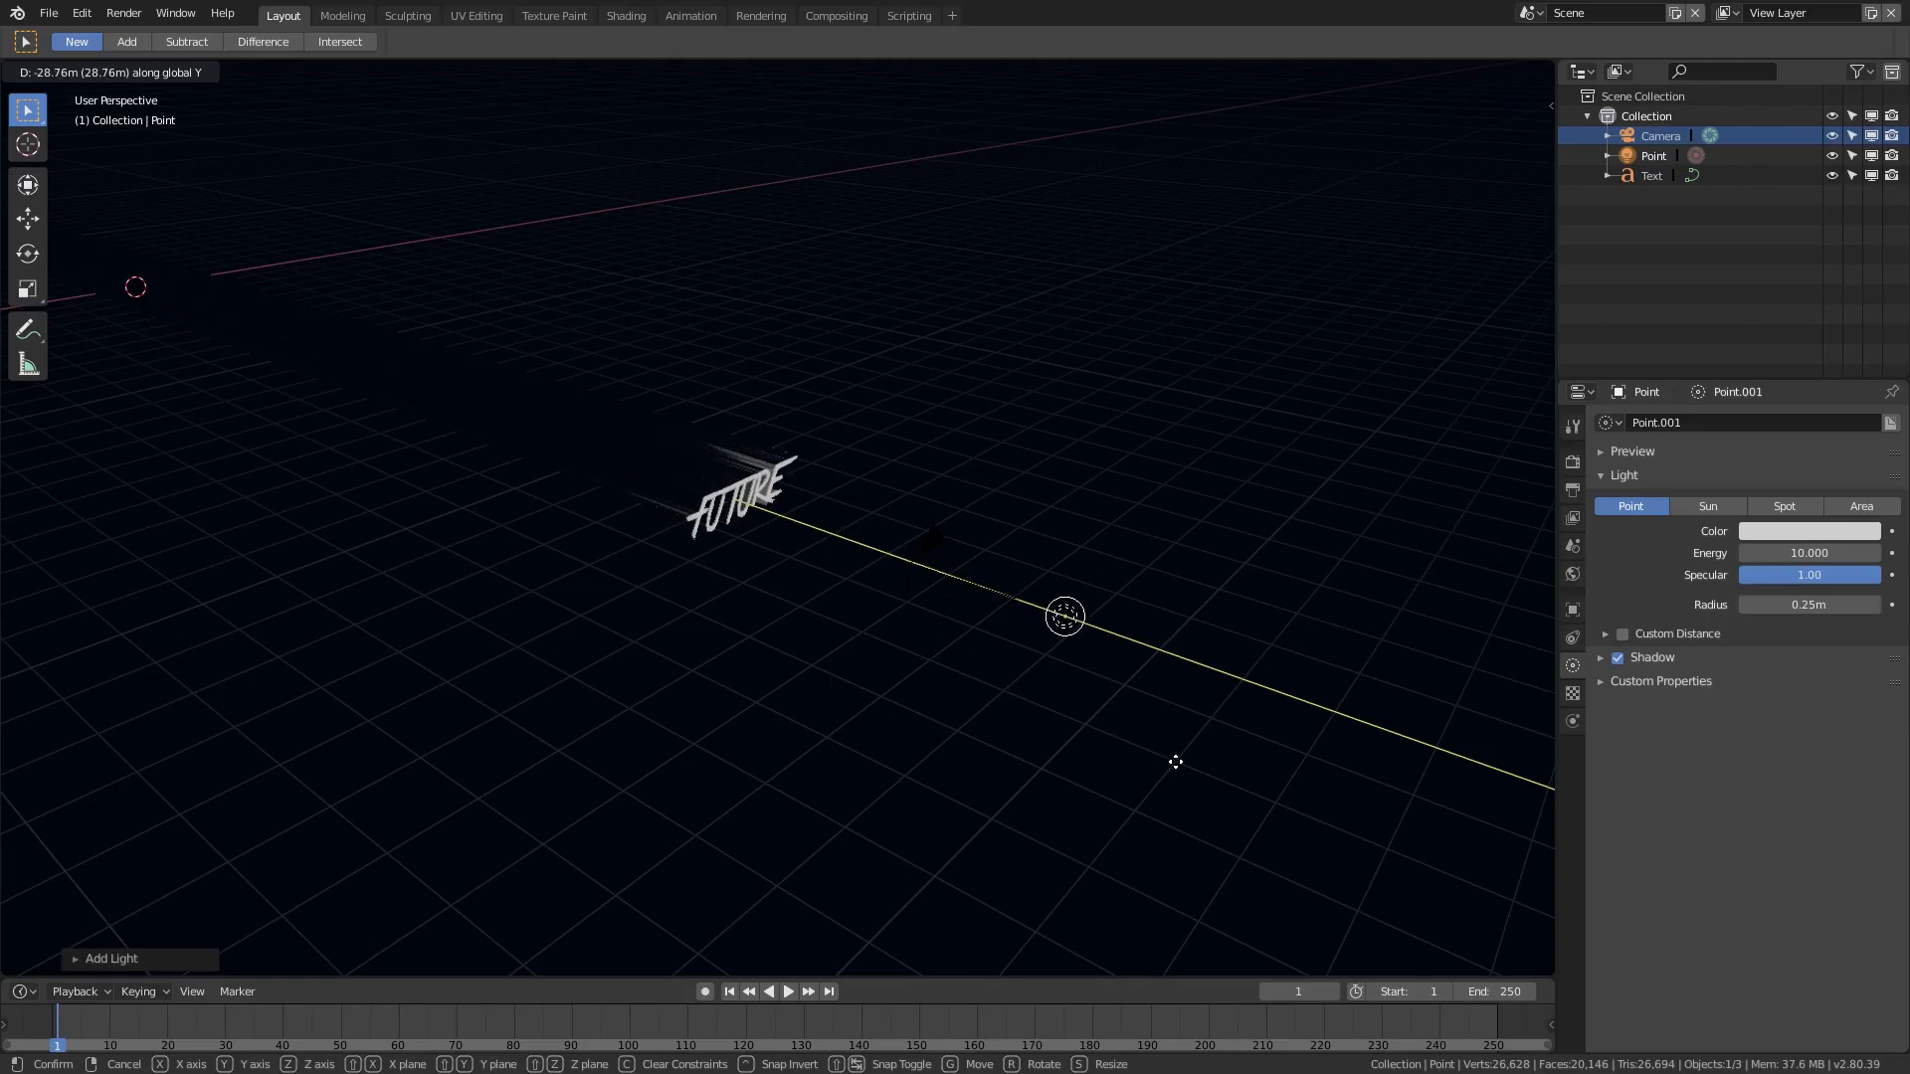
{"action": "left_click", "coordinate": [1143, 744]}
View the title through the camera and hide the 3D cursor in the viewport overlays
{"action": "left_click", "coordinate": [977, 576]}
{"action": "key", "text": "KP_0"}
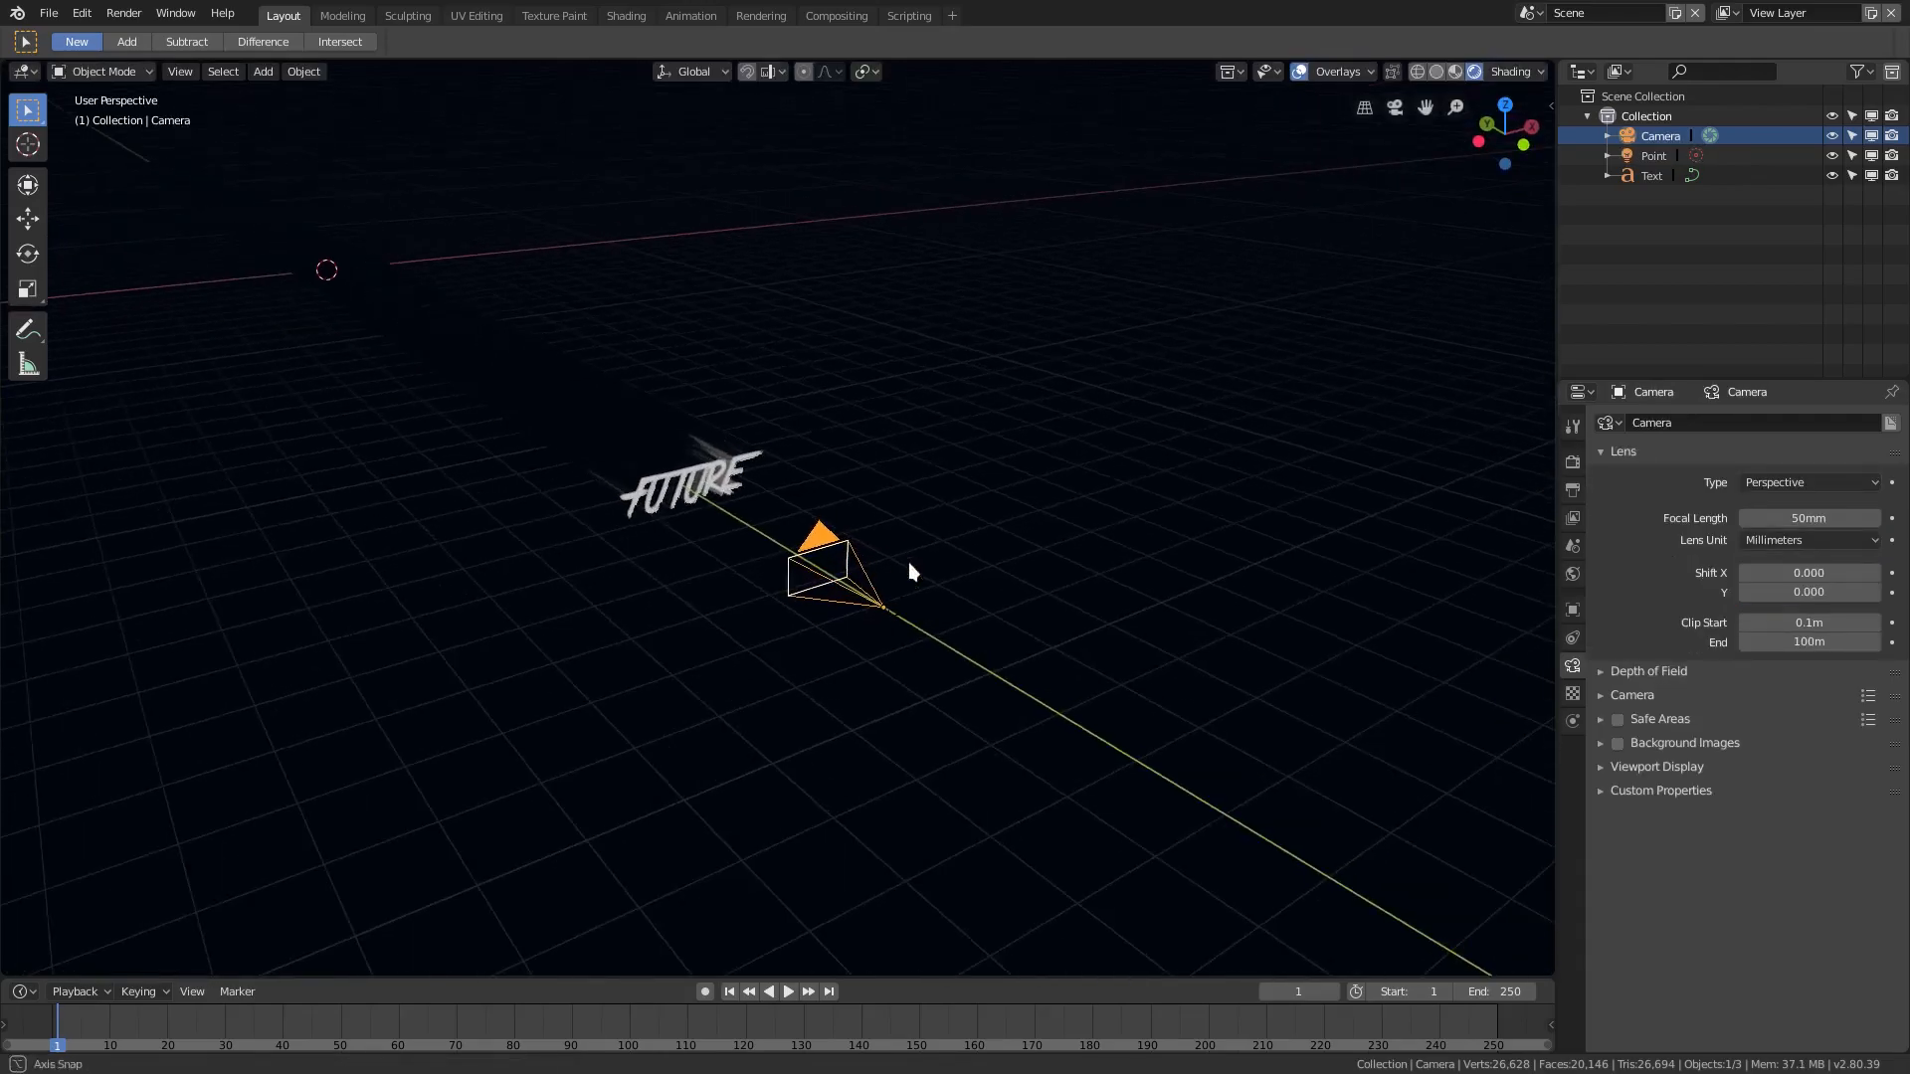
{"action": "scroll", "coordinate": [808, 530], "scroll_direction": "up", "scroll_amount": 6}
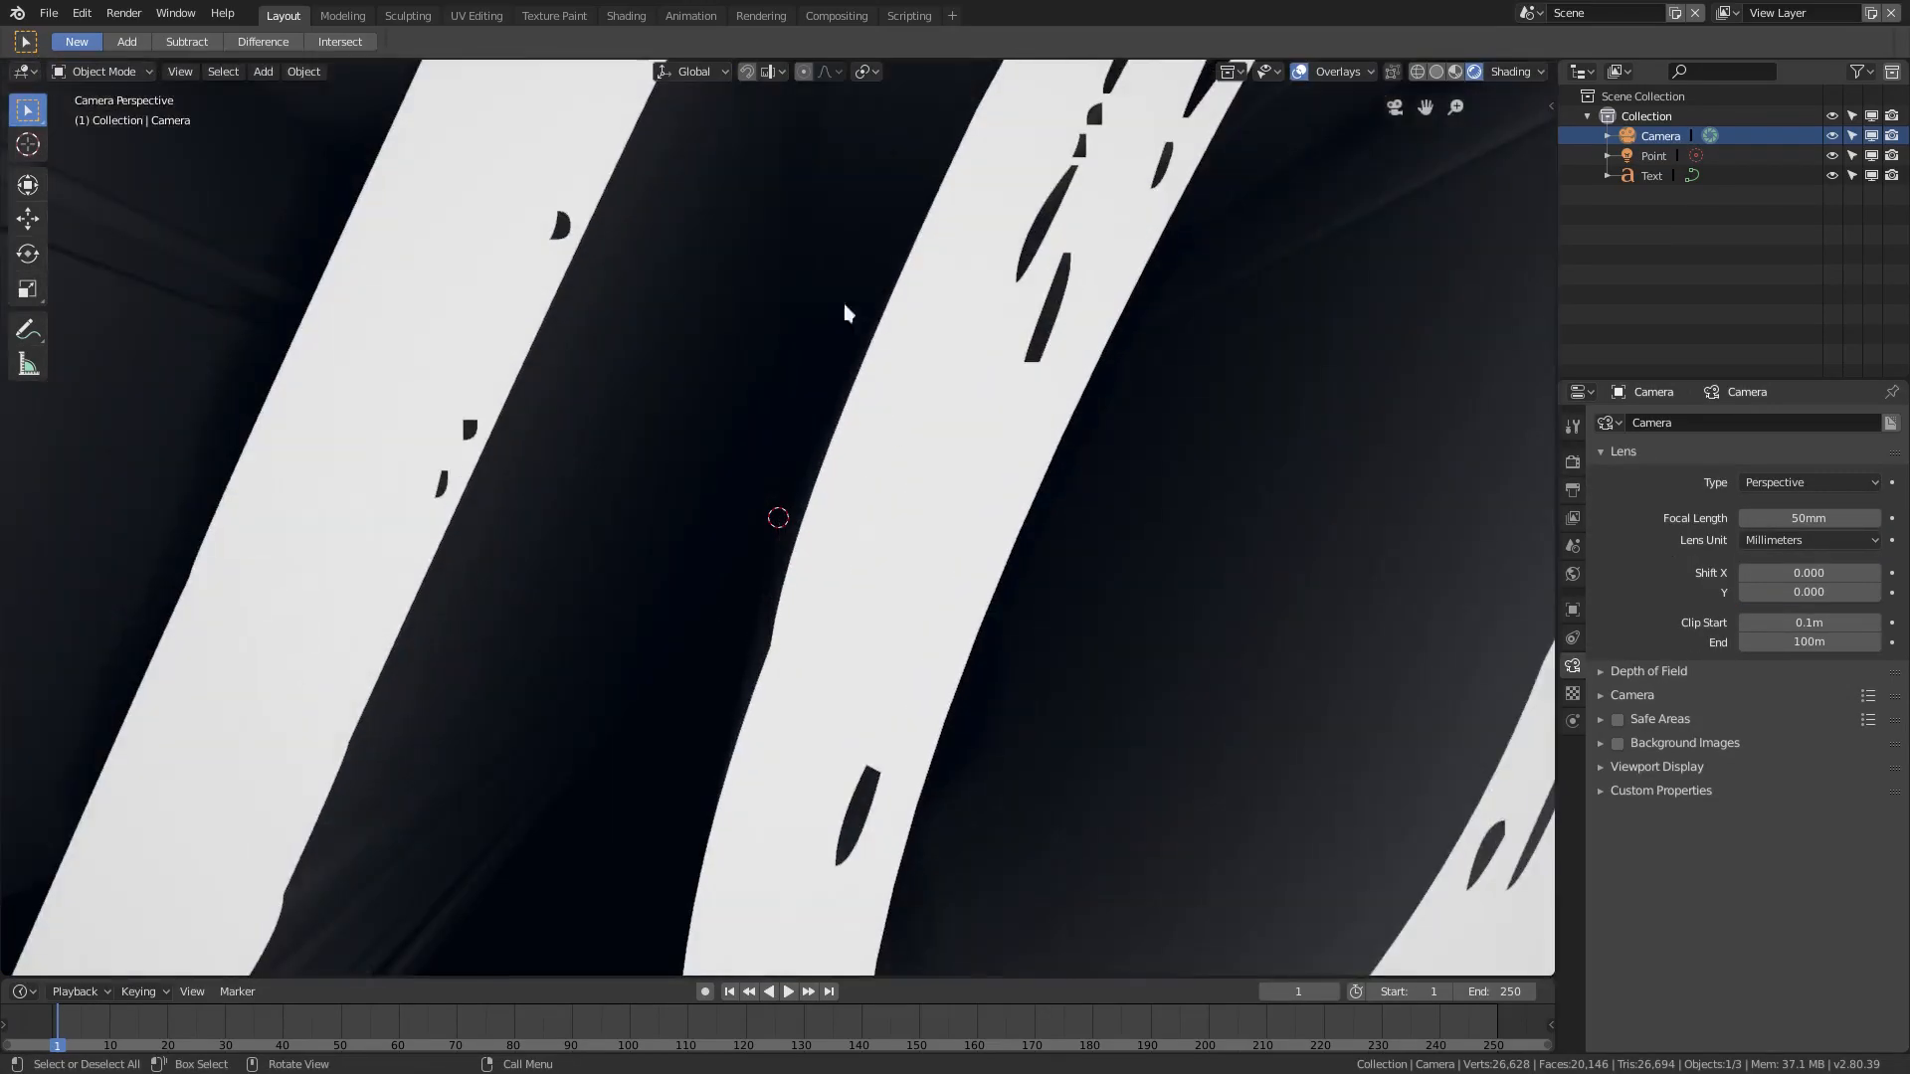
{"action": "scroll", "coordinate": [870, 410], "scroll_direction": "down", "scroll_amount": 8}
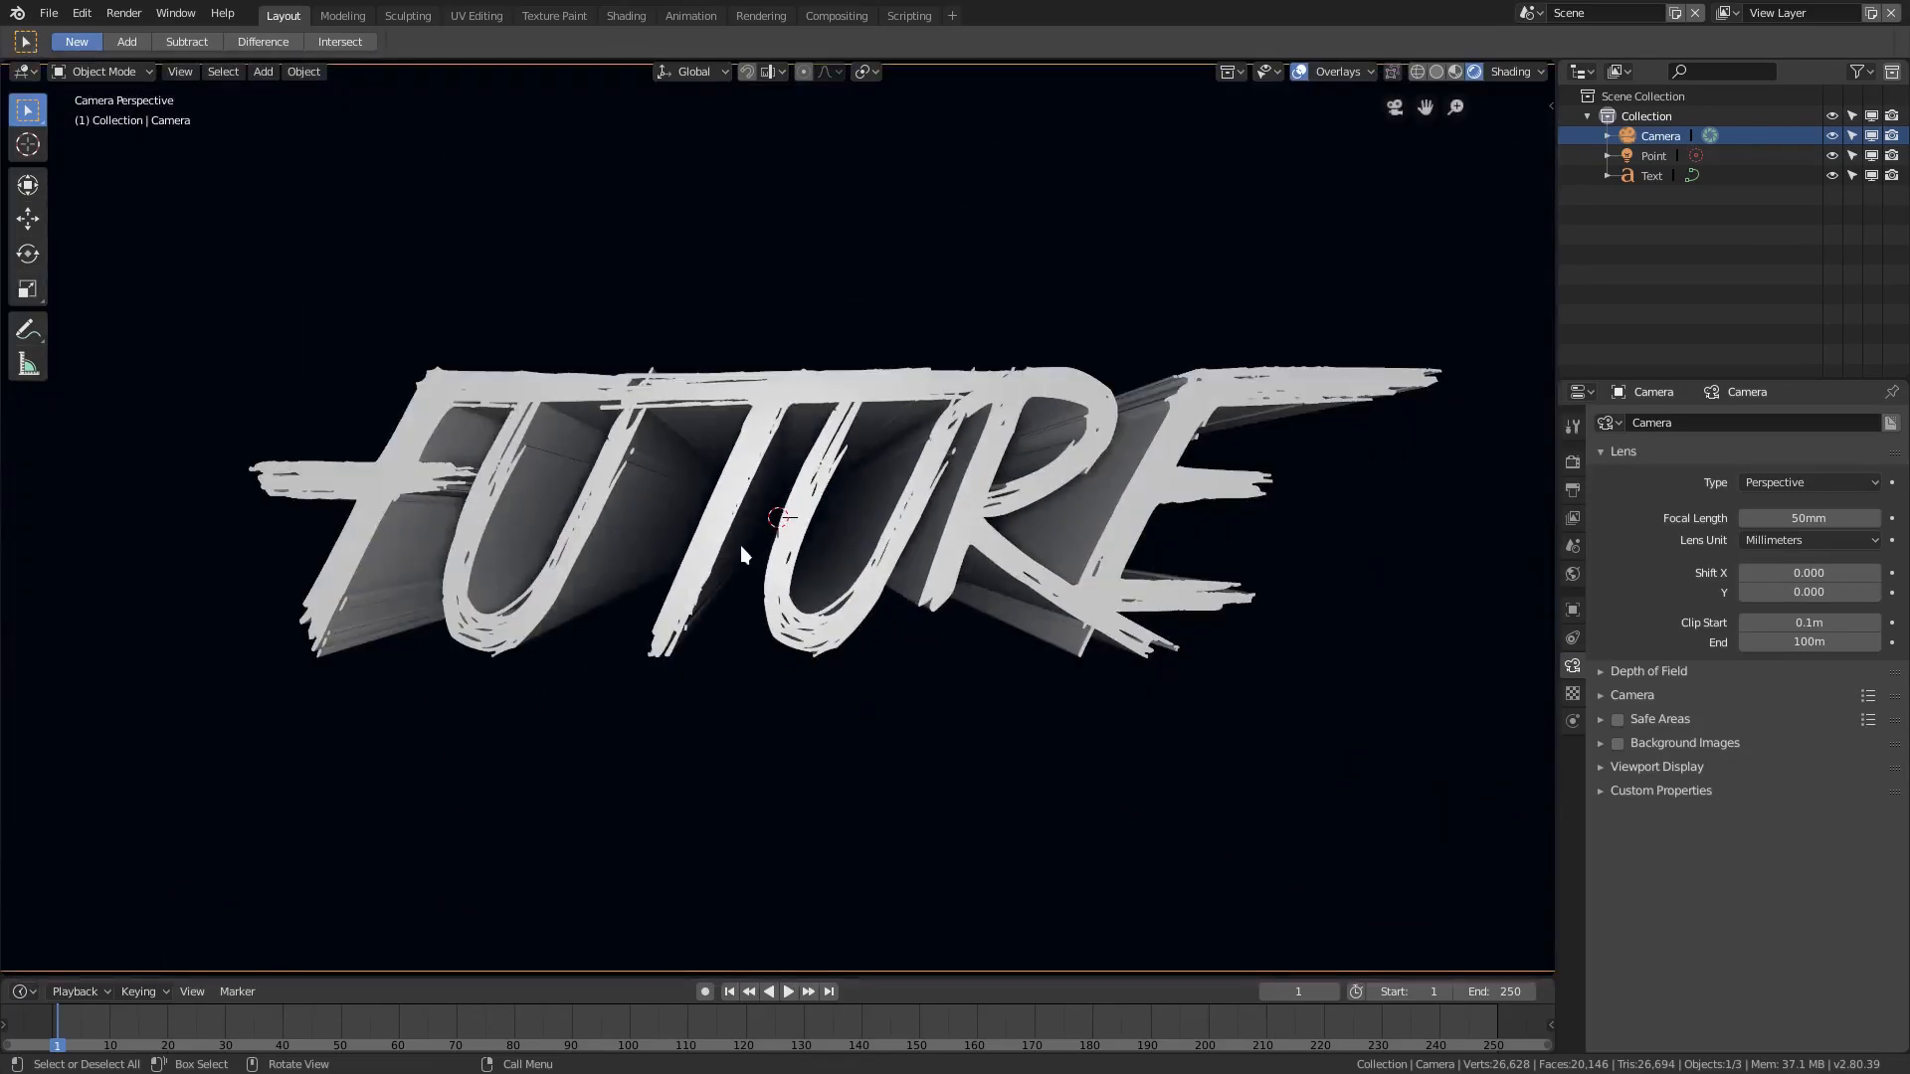
{"action": "left_click", "coordinate": [1343, 78]}
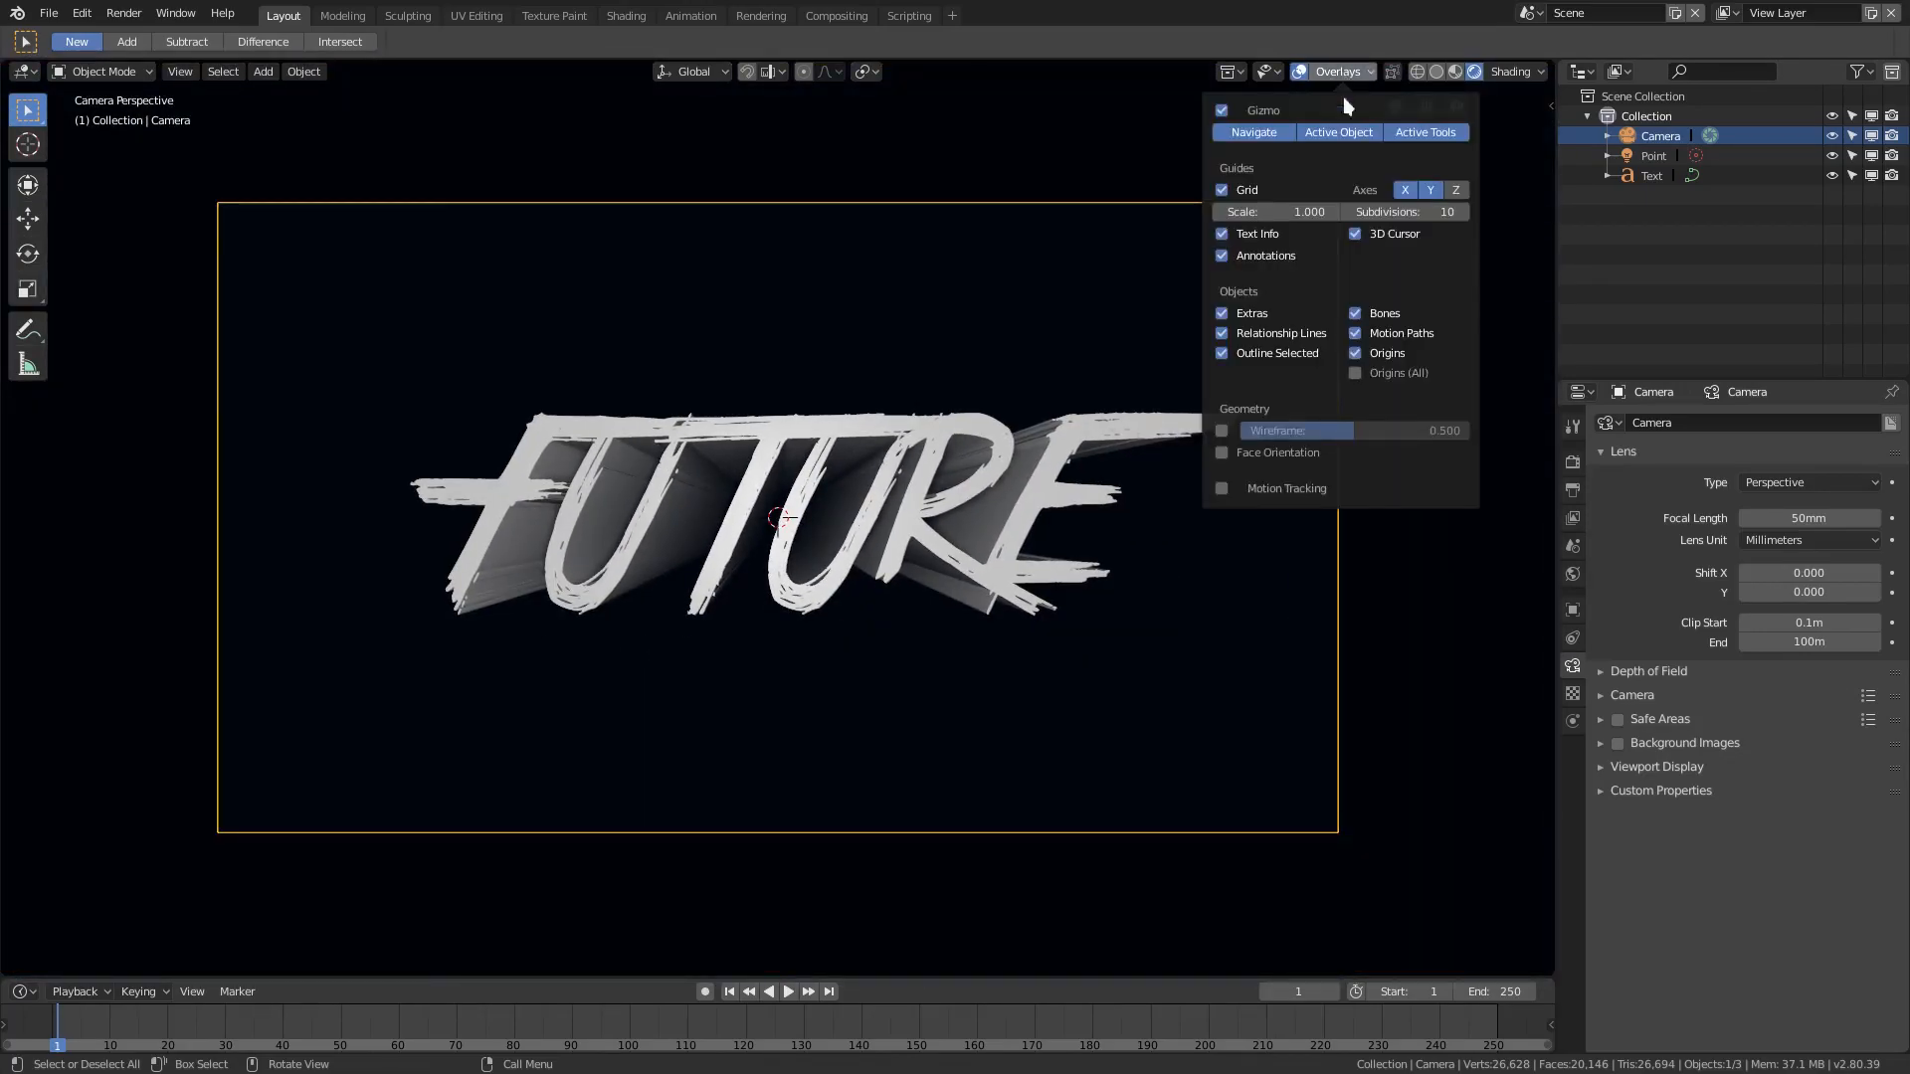
{"action": "left_click", "coordinate": [1355, 234]}
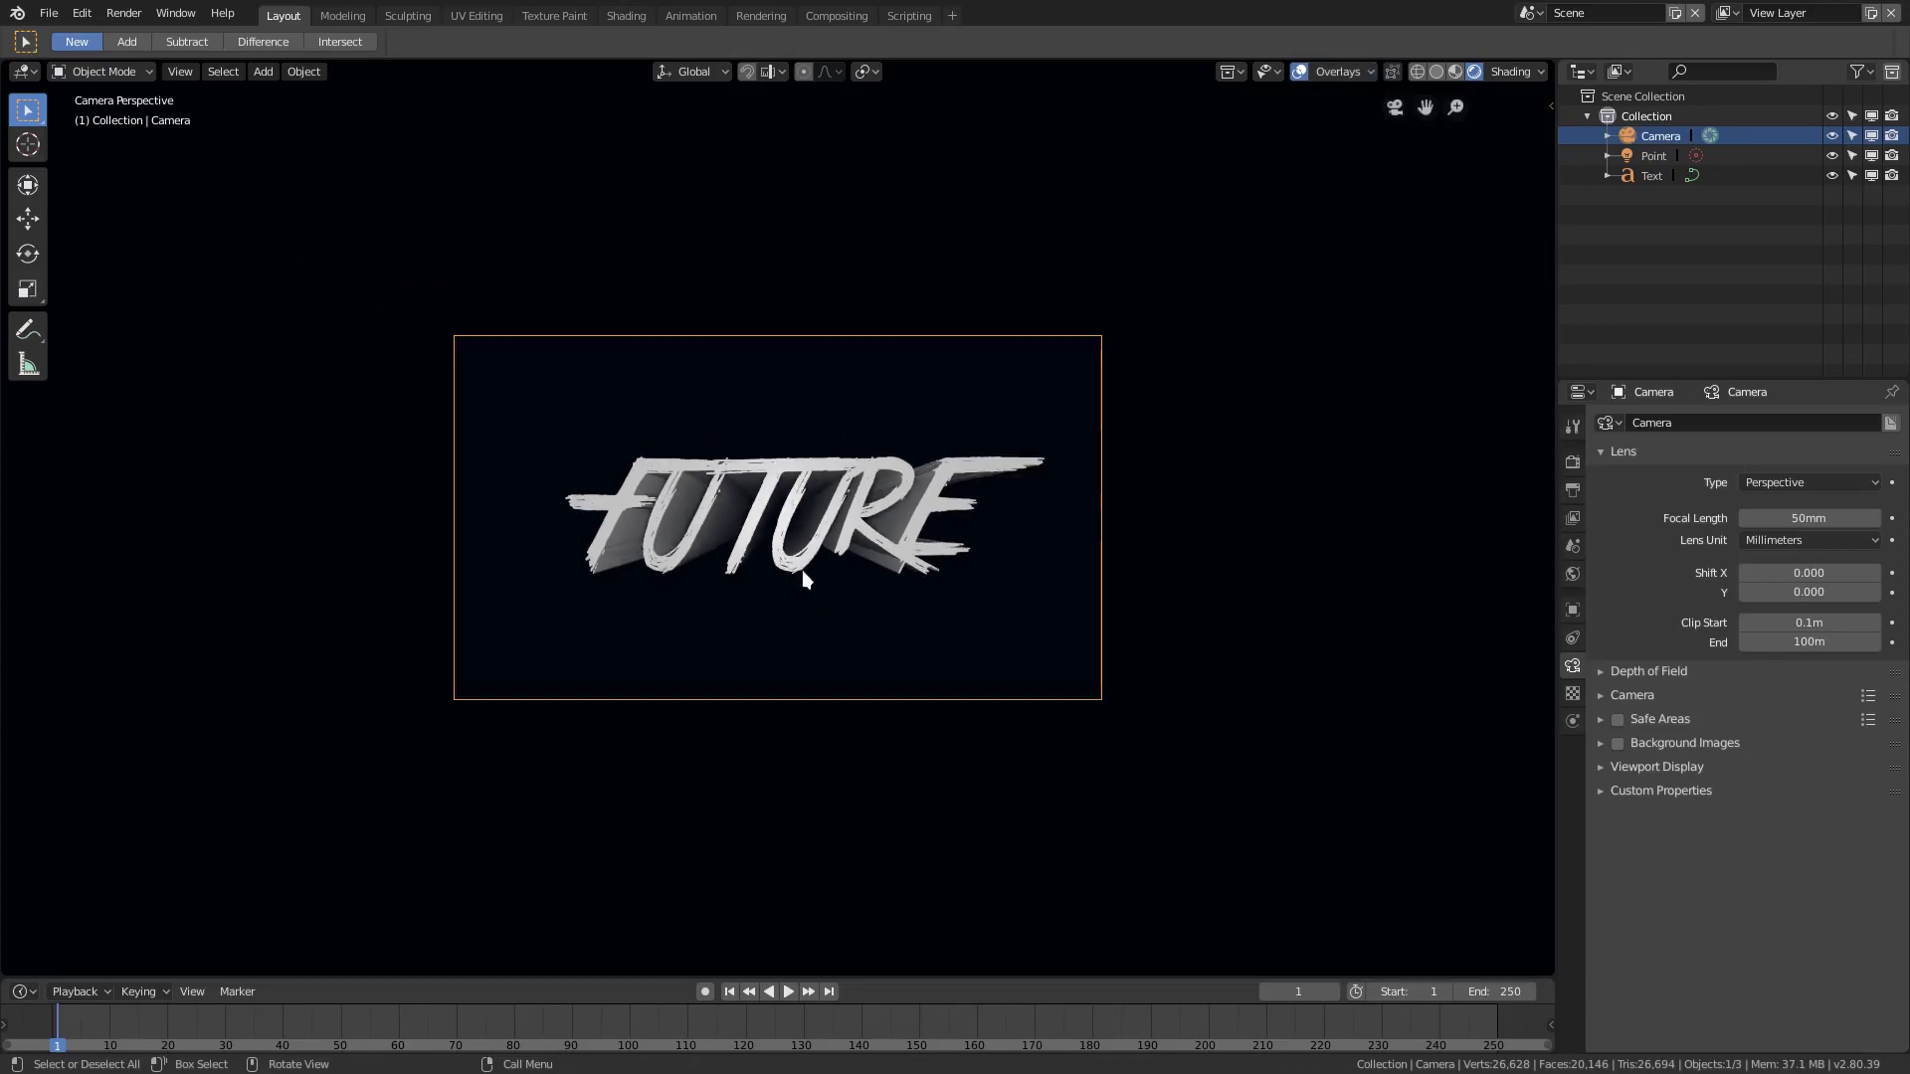
Move the FUTURE text about 2 m along global Y, farther from the camera
{"action": "left_click", "coordinate": [1124, 443]}
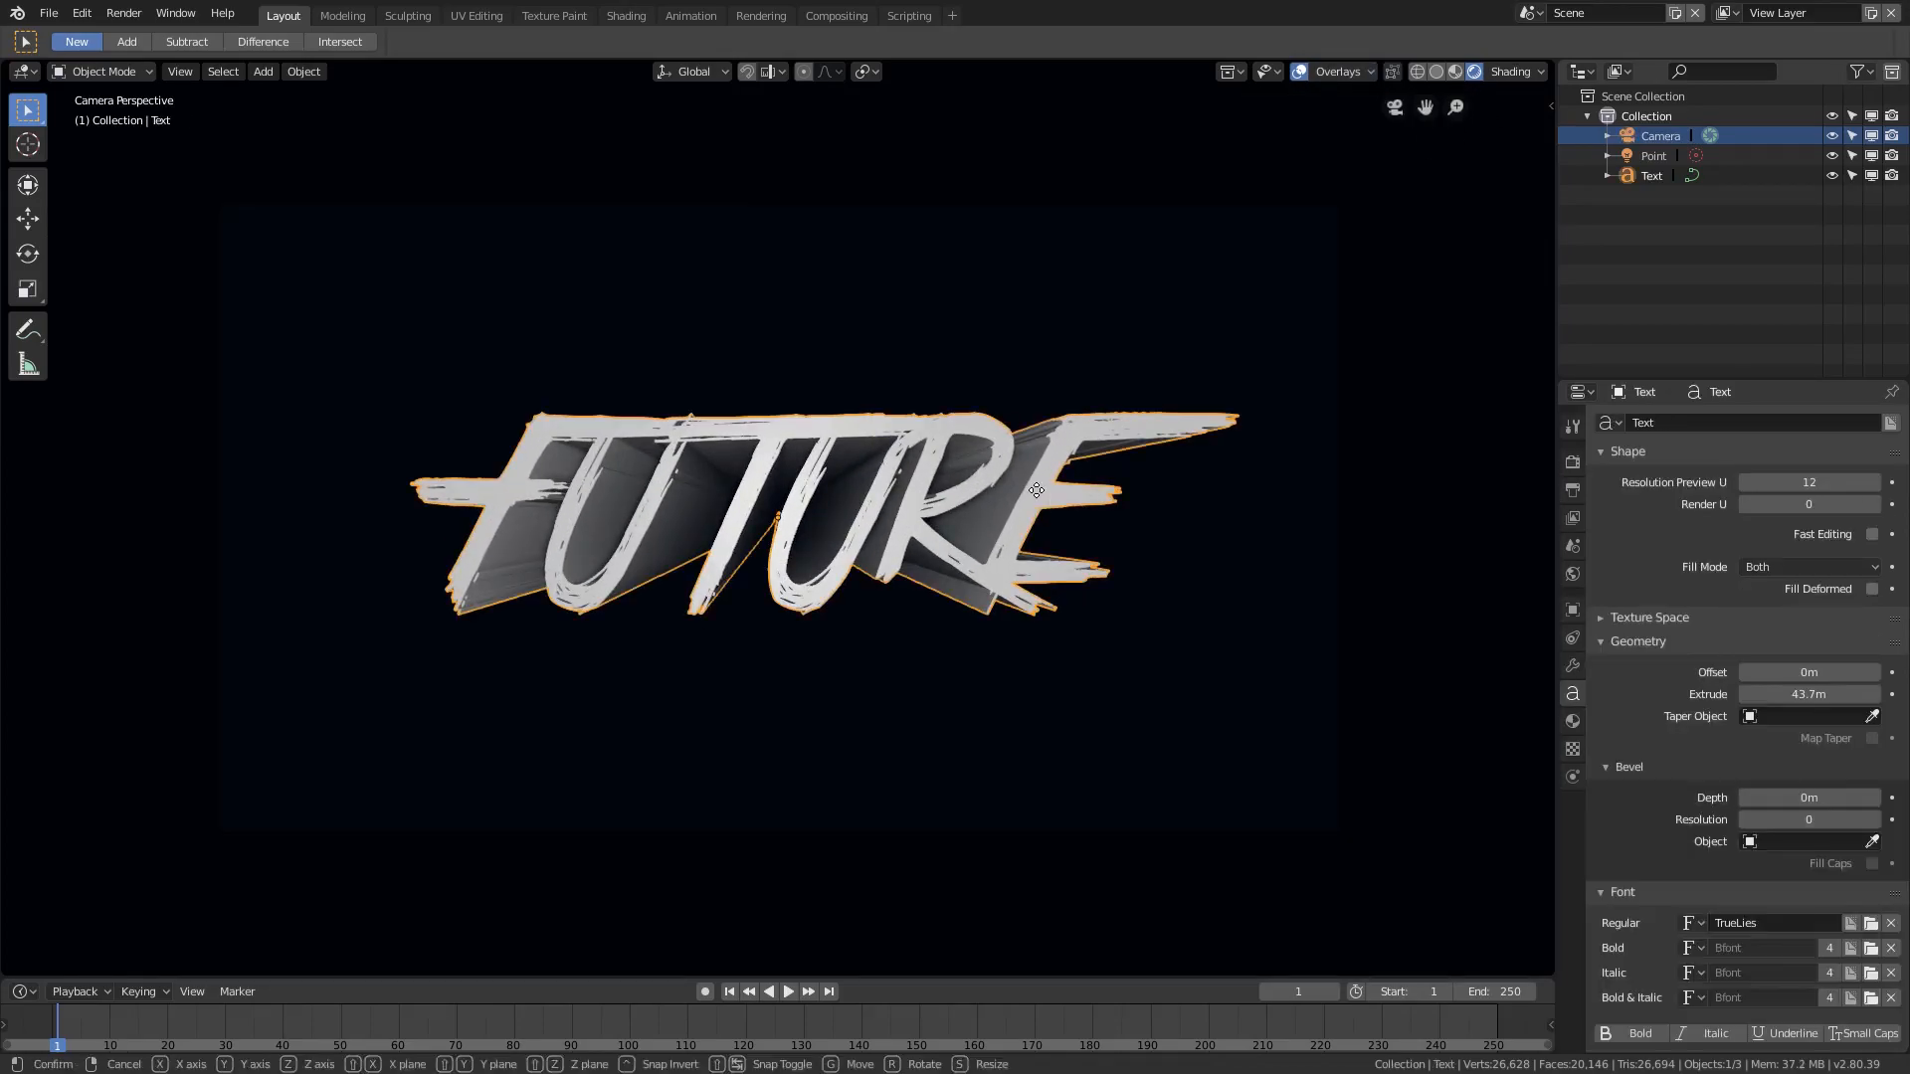
{"action": "key", "text": "g"}
{"action": "key", "text": "y"}
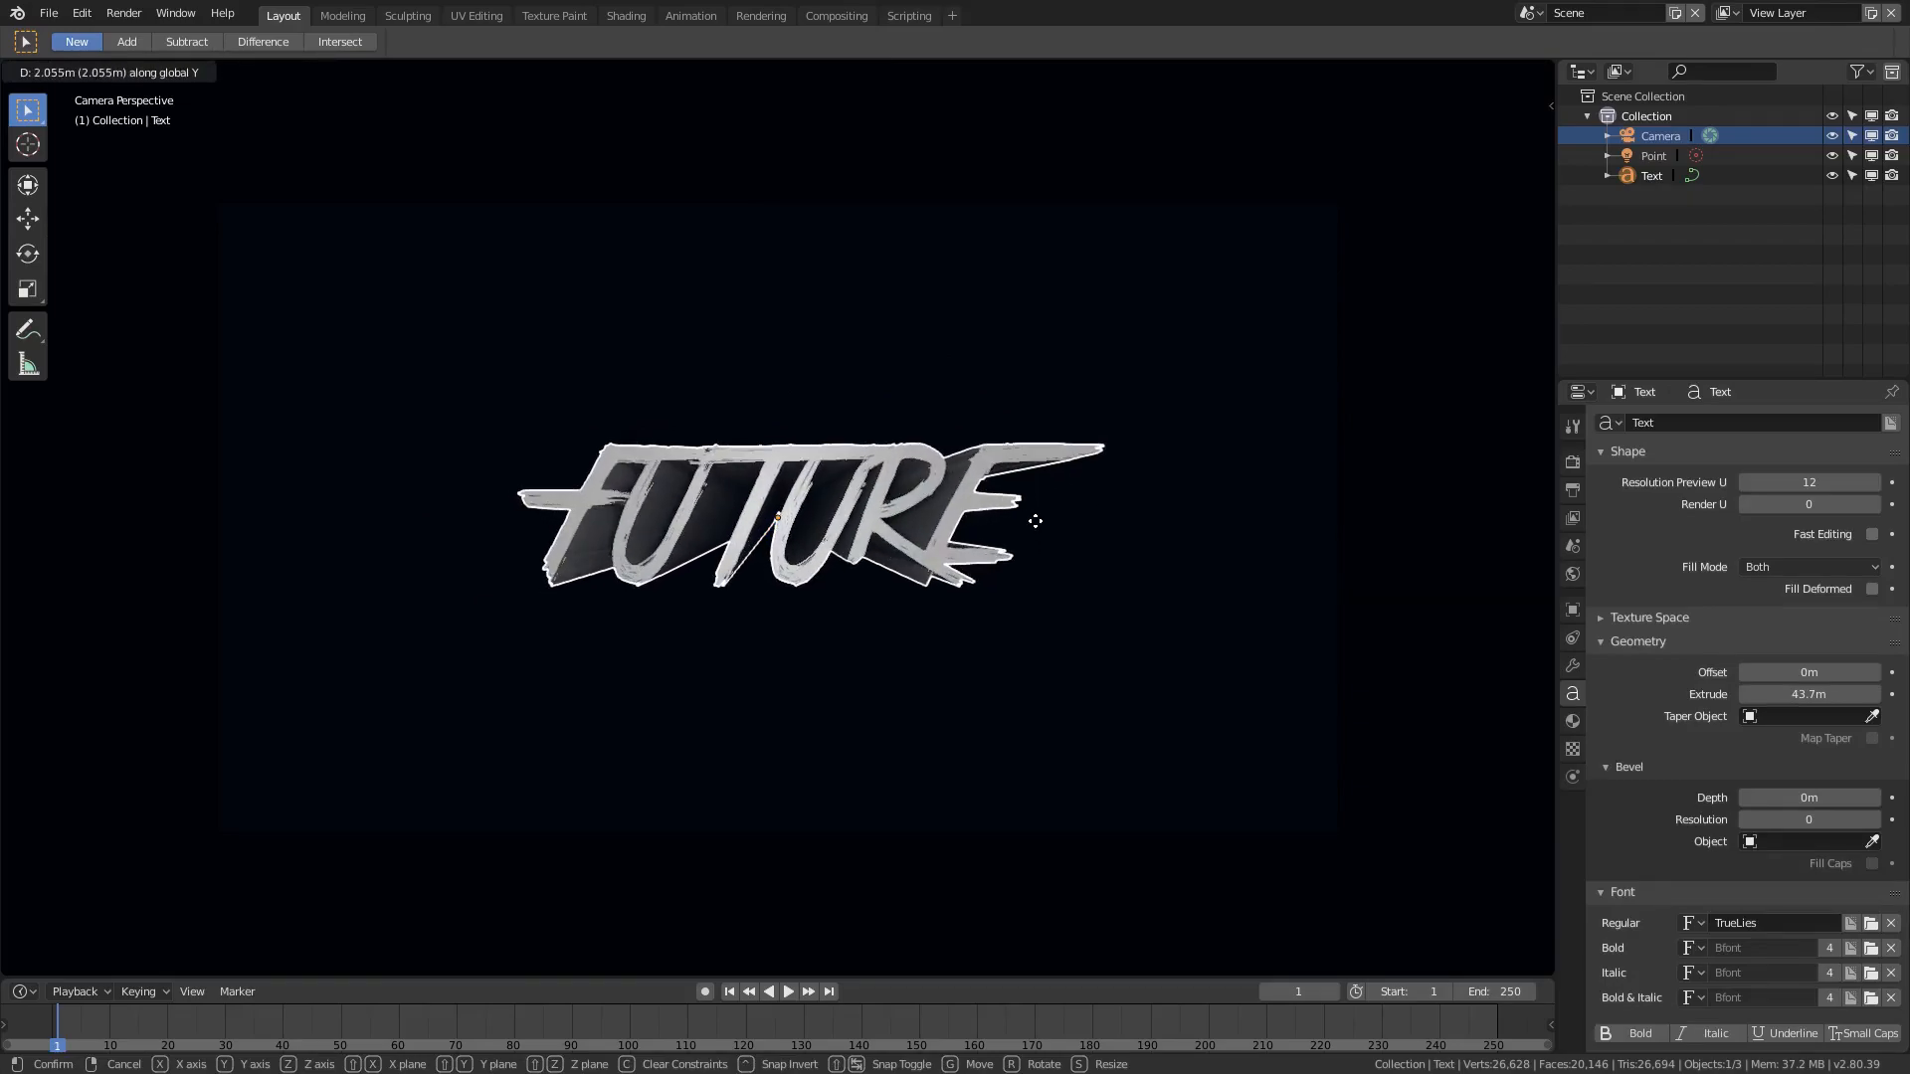
{"action": "left_click", "coordinate": [979, 531]}
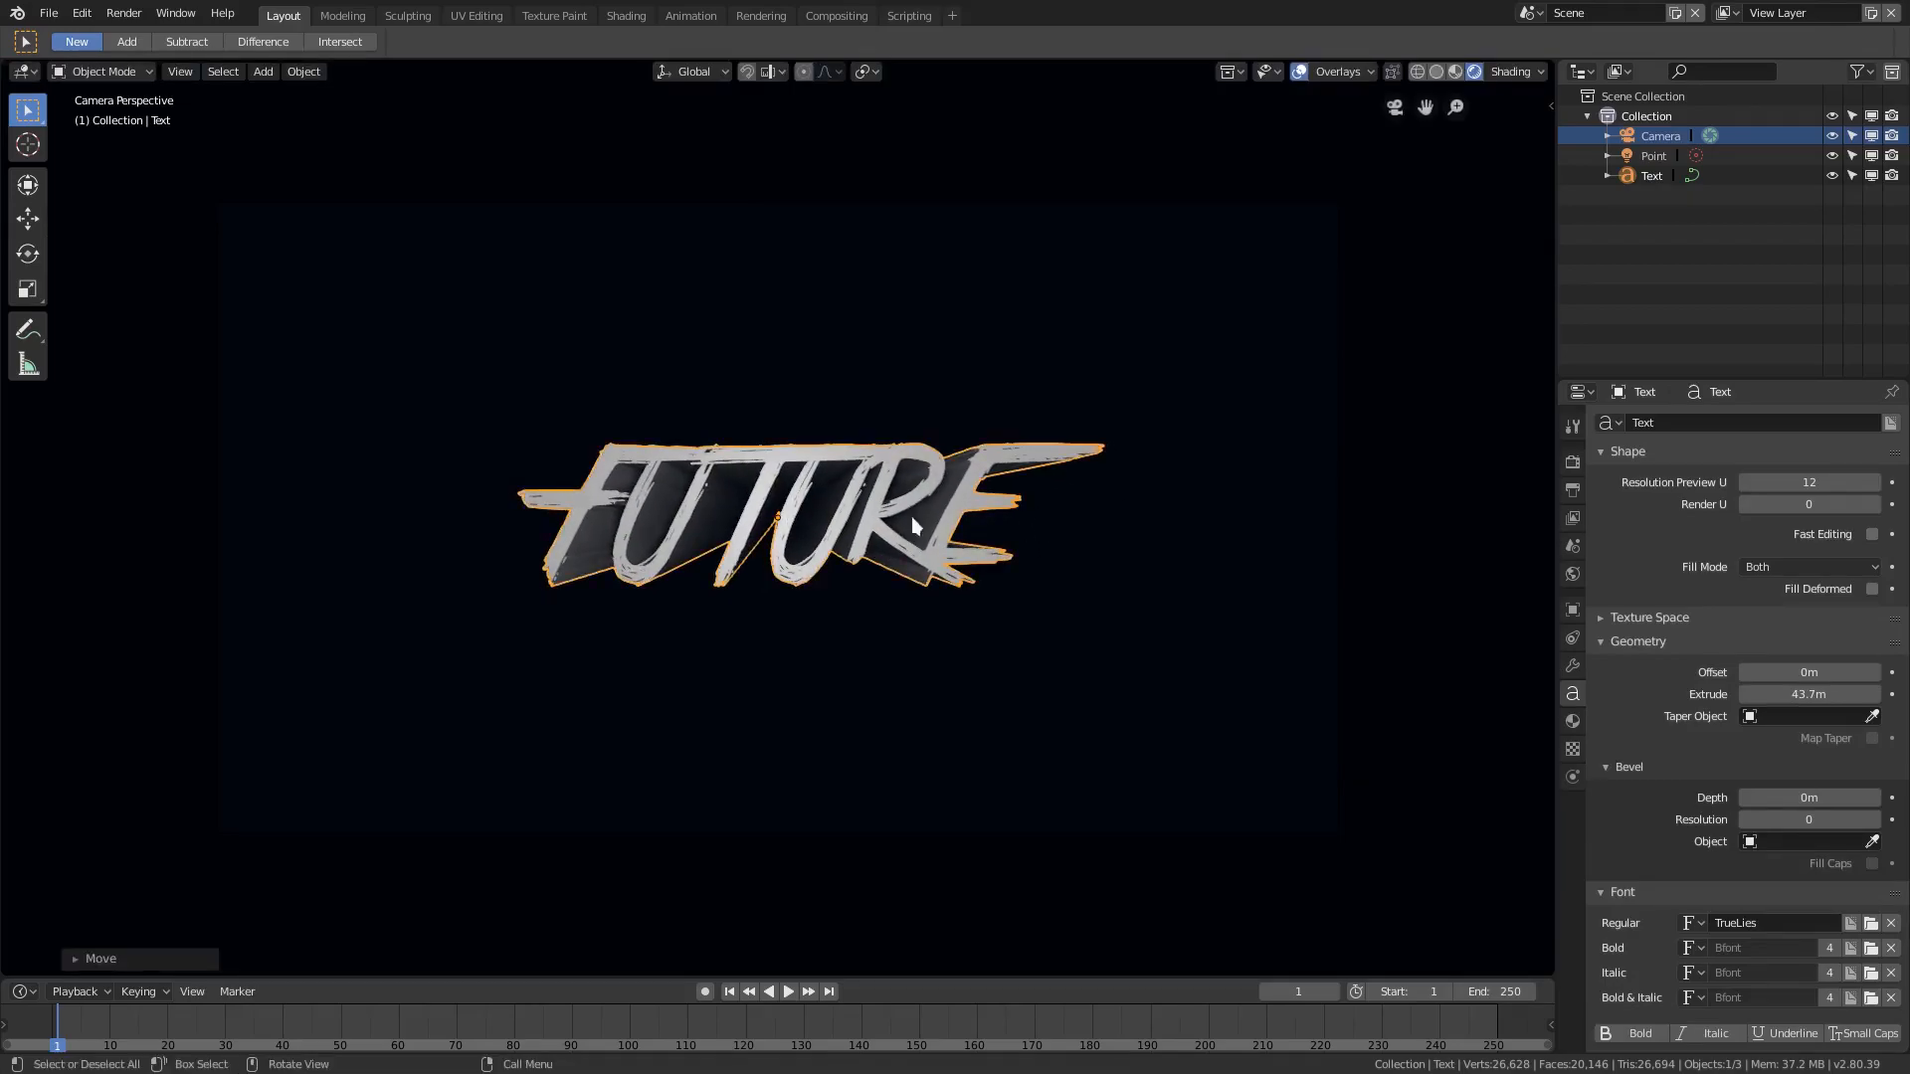
Change the point light's colour to a pale warm beige
{"action": "left_click", "coordinate": [1661, 156]}
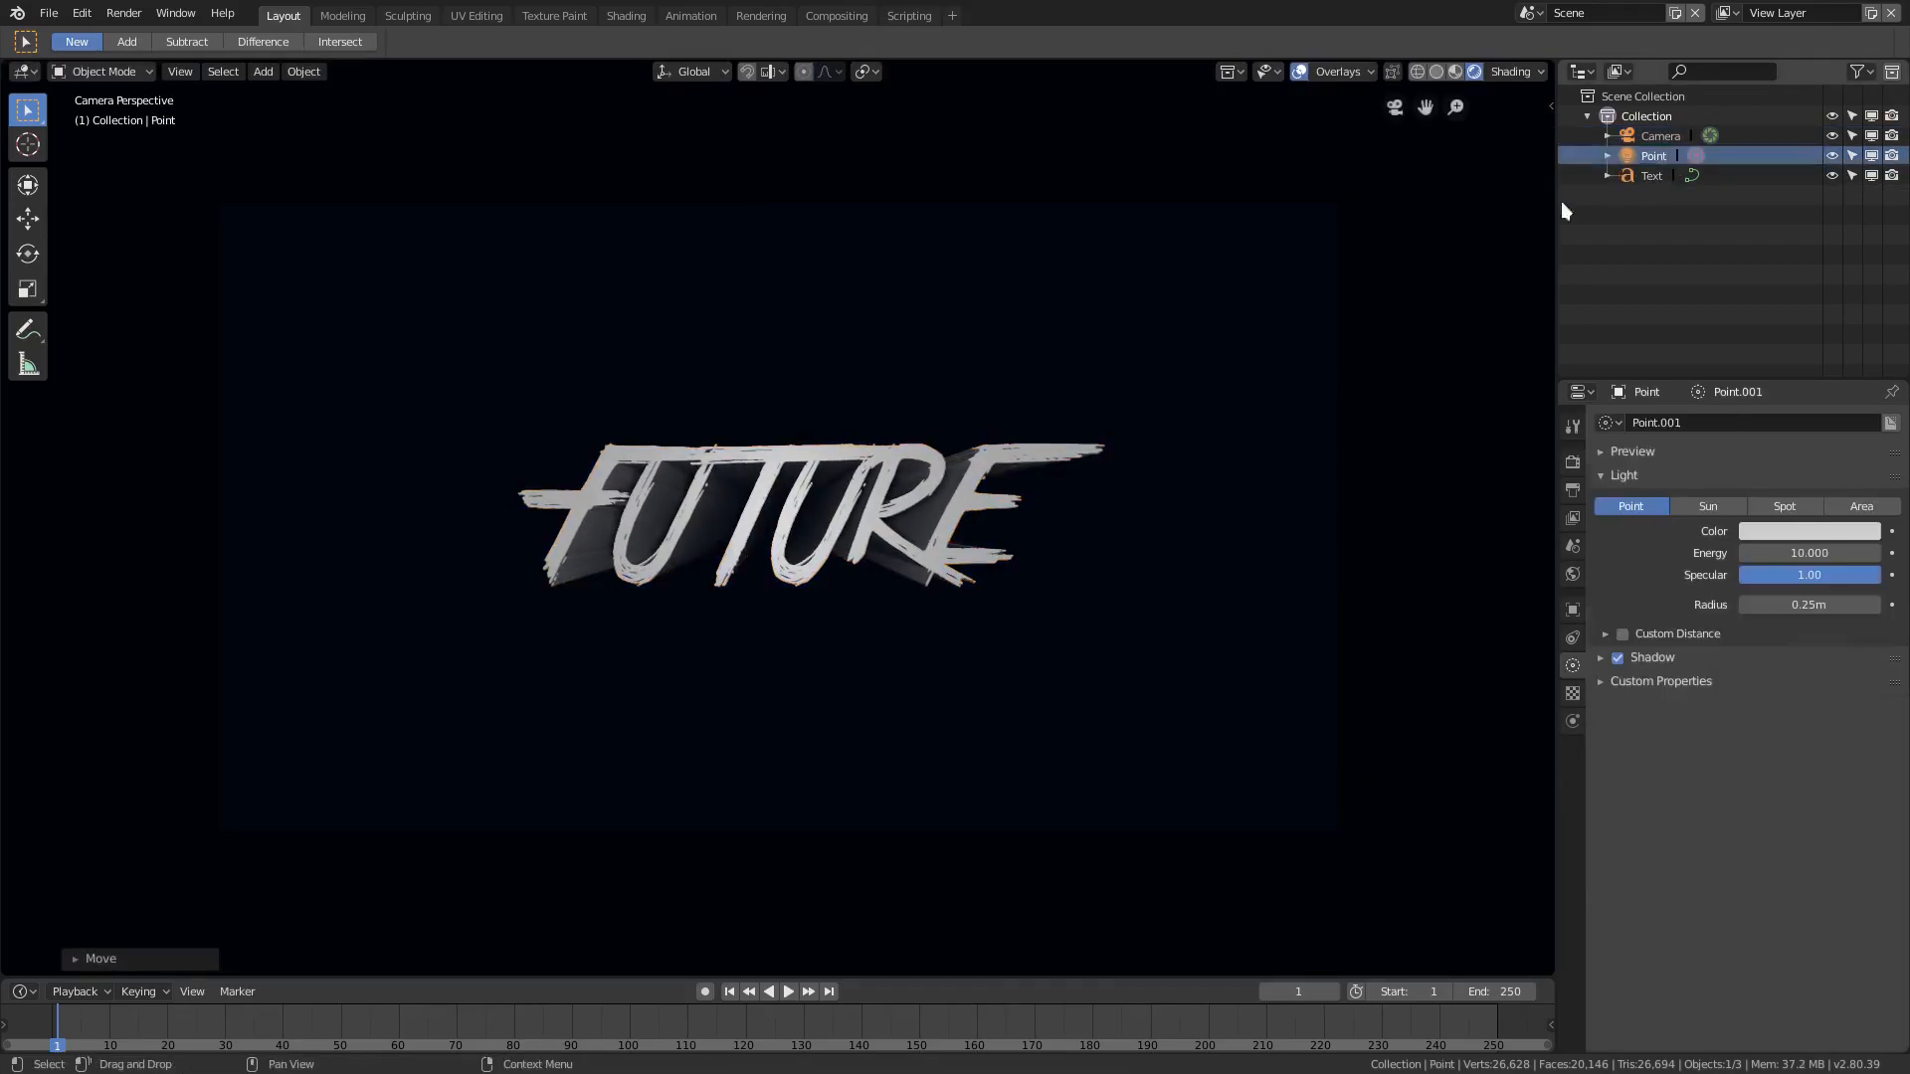
{"action": "left_click", "coordinate": [1807, 530]}
{"action": "mouse_move", "coordinate": [1764, 380]}
{"action": "left_mouse_down"}
{"action": "mouse_move", "coordinate": [1733, 398]}
{"action": "mouse_move", "coordinate": [1774, 353]}
{"action": "left_mouse_up"}
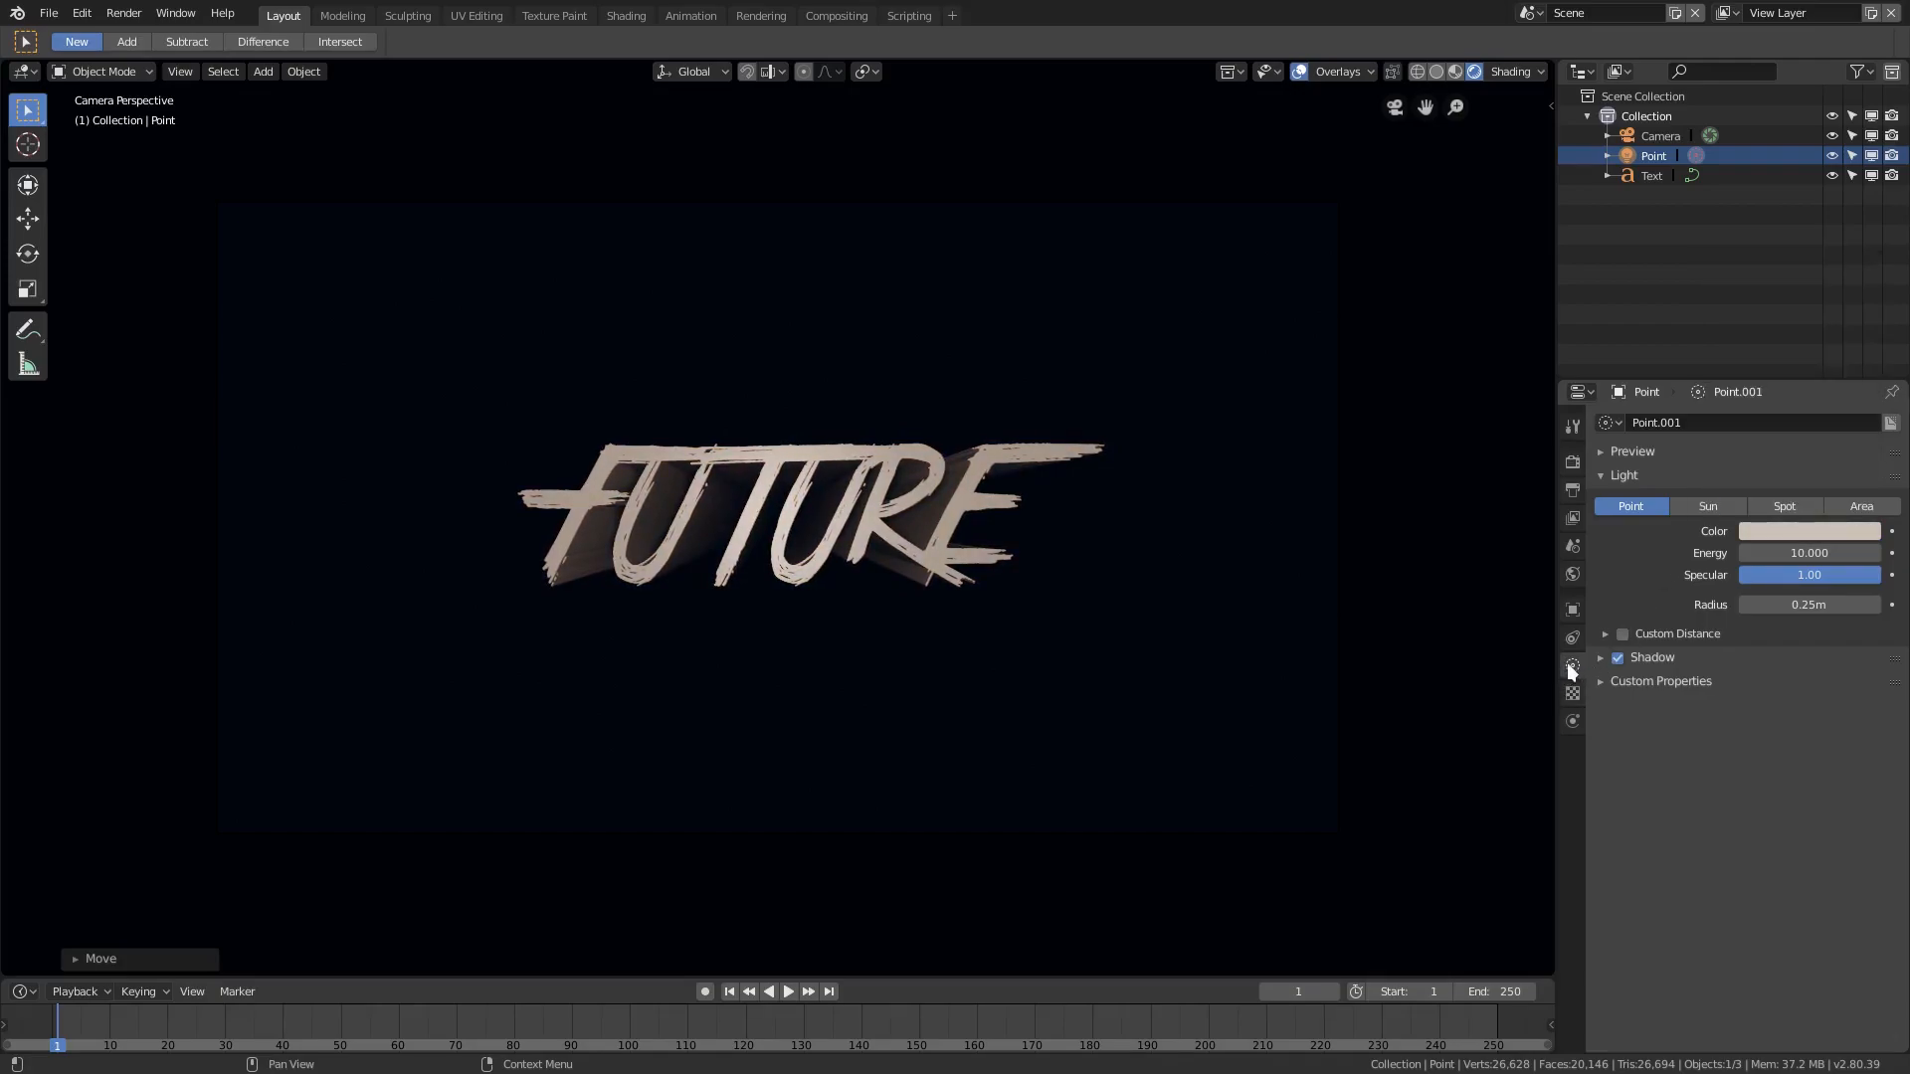
Select the FUTURE text, turn off the viewport overlays and view the title through the camera
{"action": "middle_click_drag", "start_coordinate": [629, 483], "coordinate": [1126, 527]}
{"action": "left_click", "coordinate": [740, 502]}
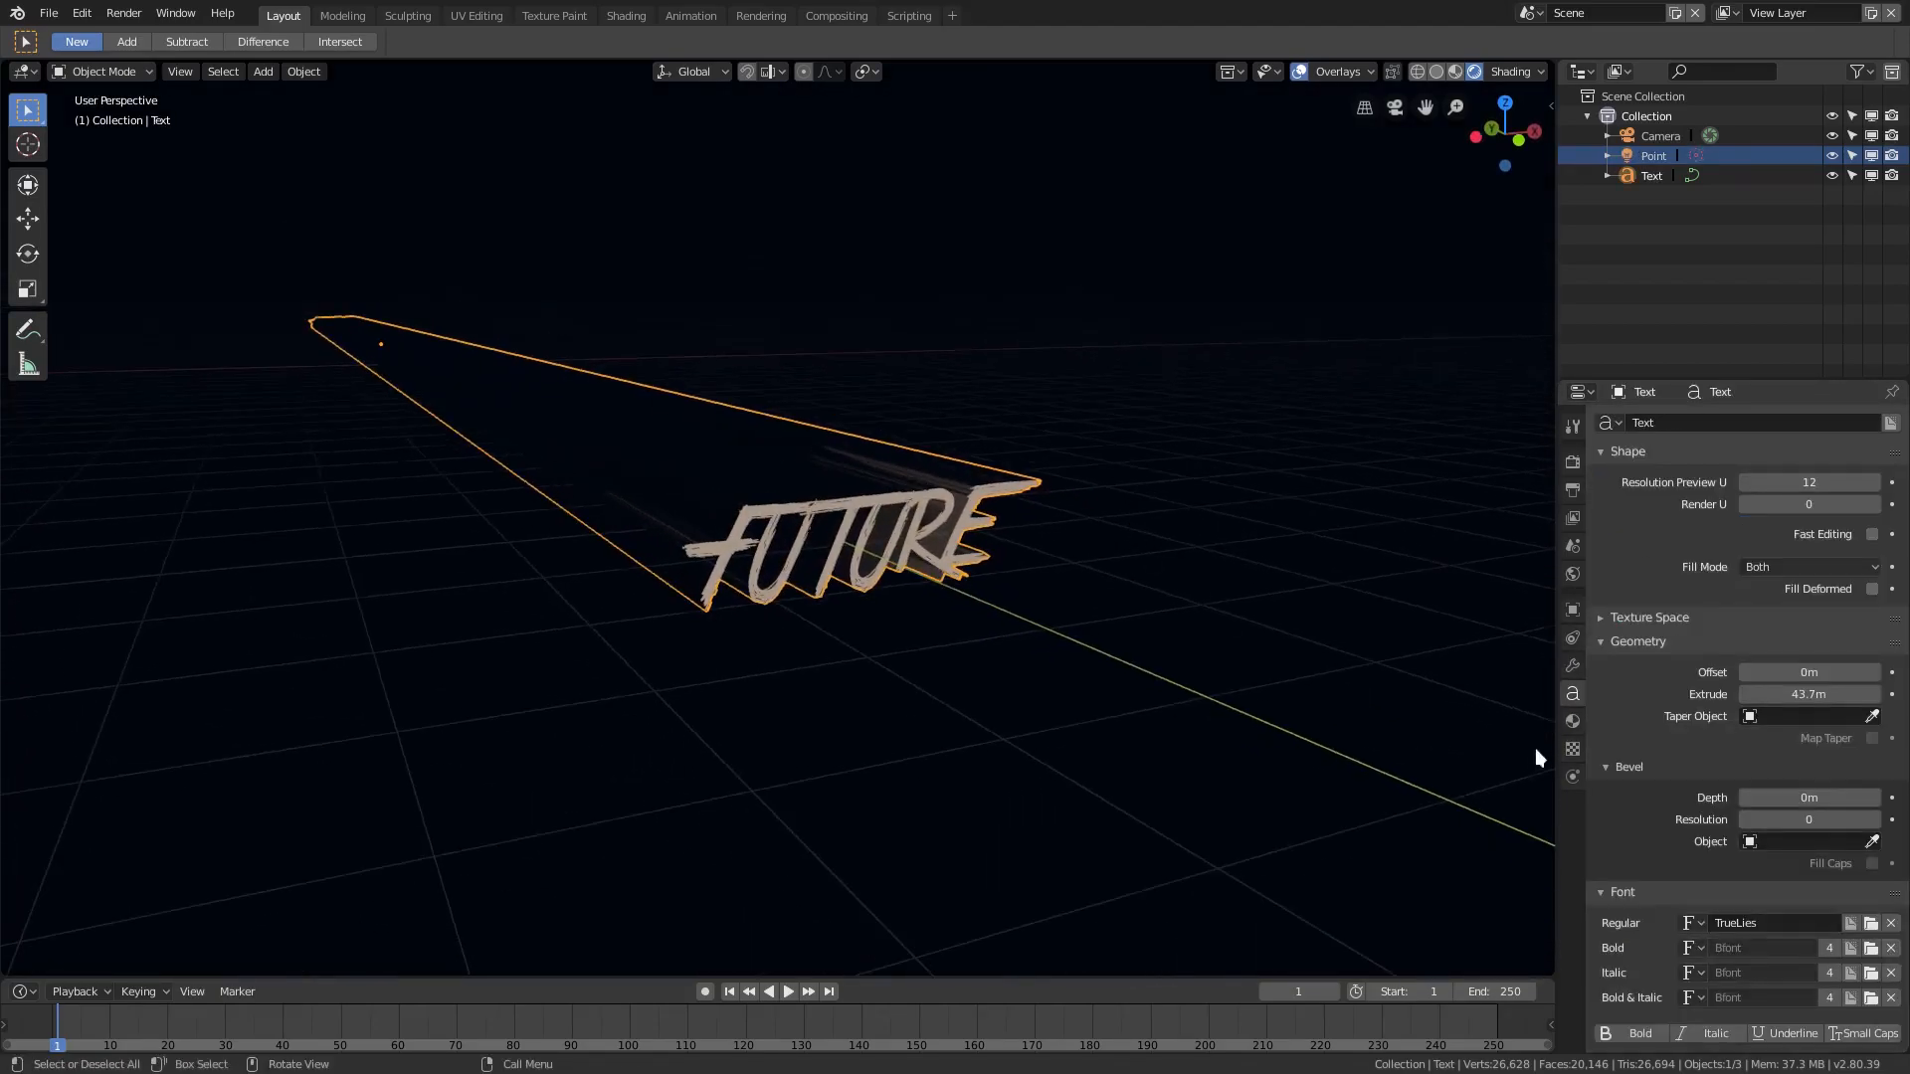
{"action": "left_click", "coordinate": [1562, 723]}
{"action": "middle_click_drag", "start_coordinate": [1443, 696], "coordinate": [999, 557]}
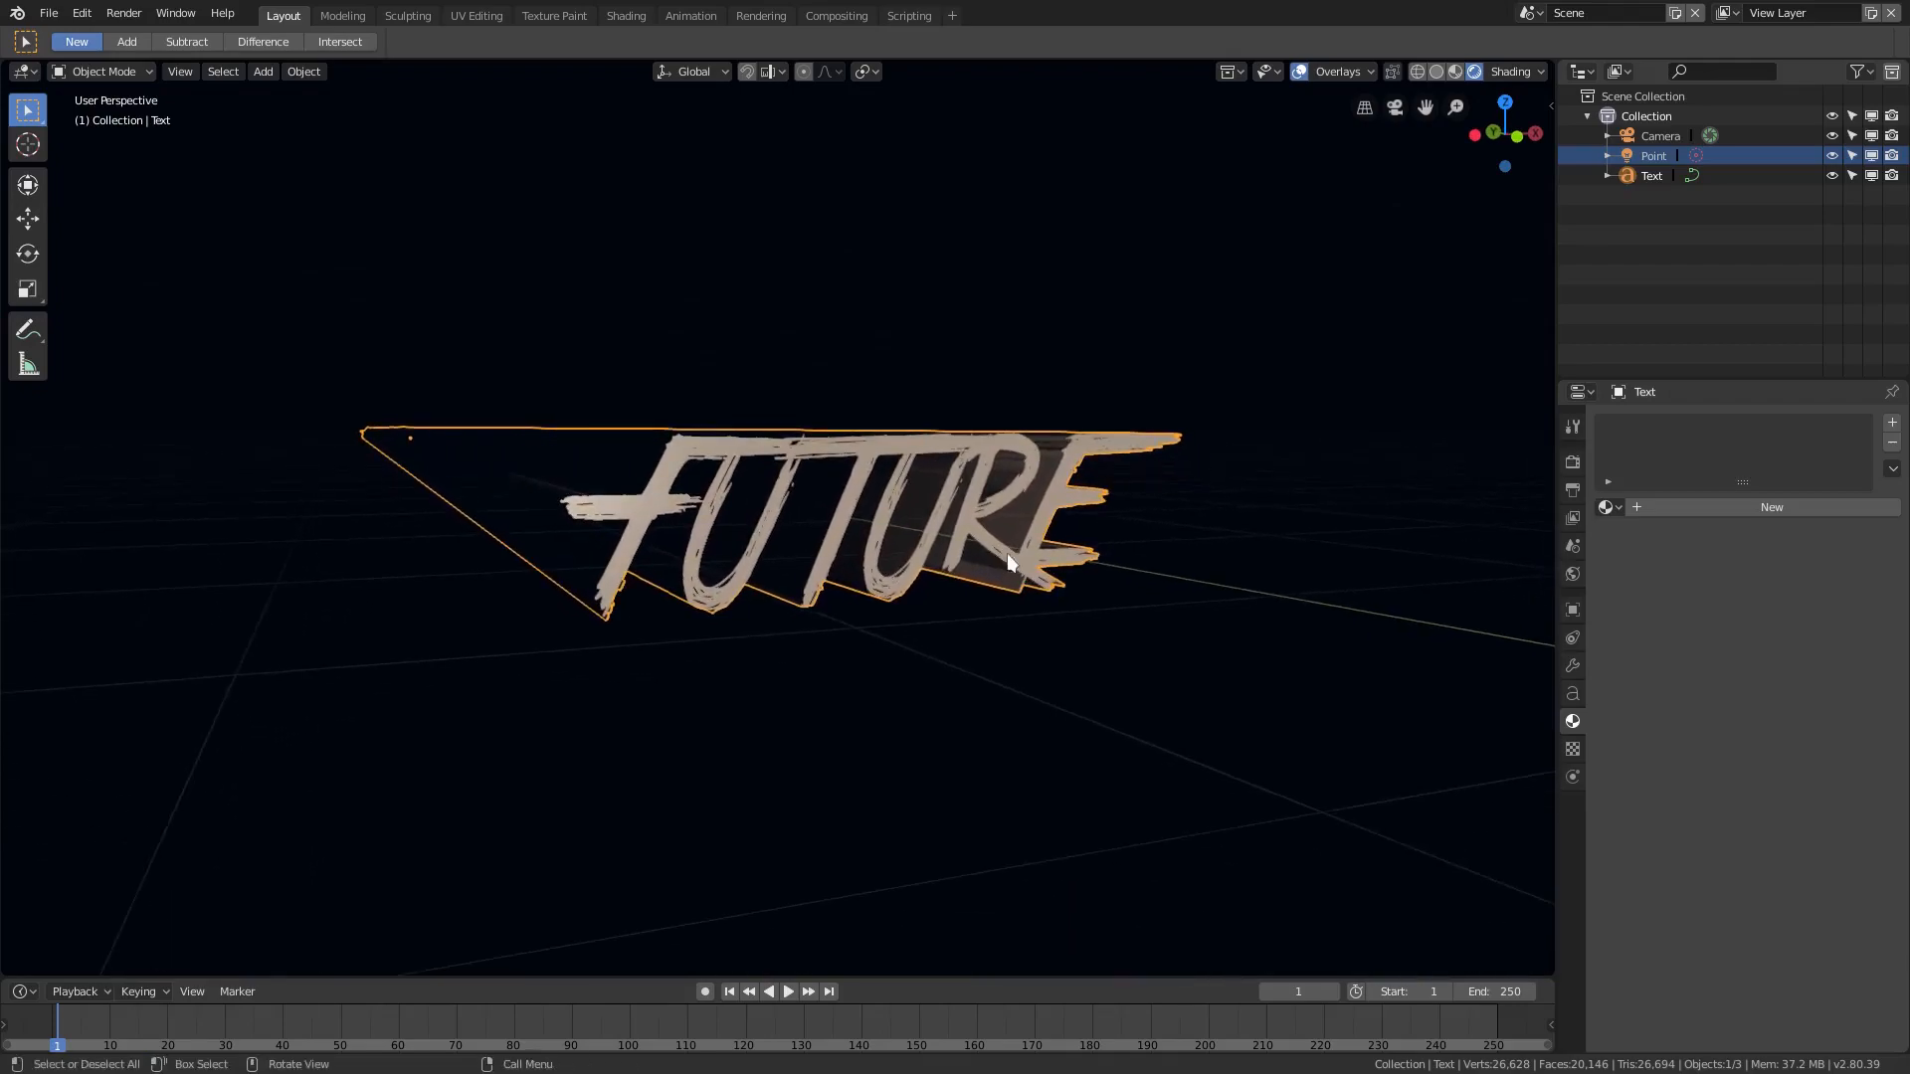
{"action": "left_click", "coordinate": [1299, 72]}
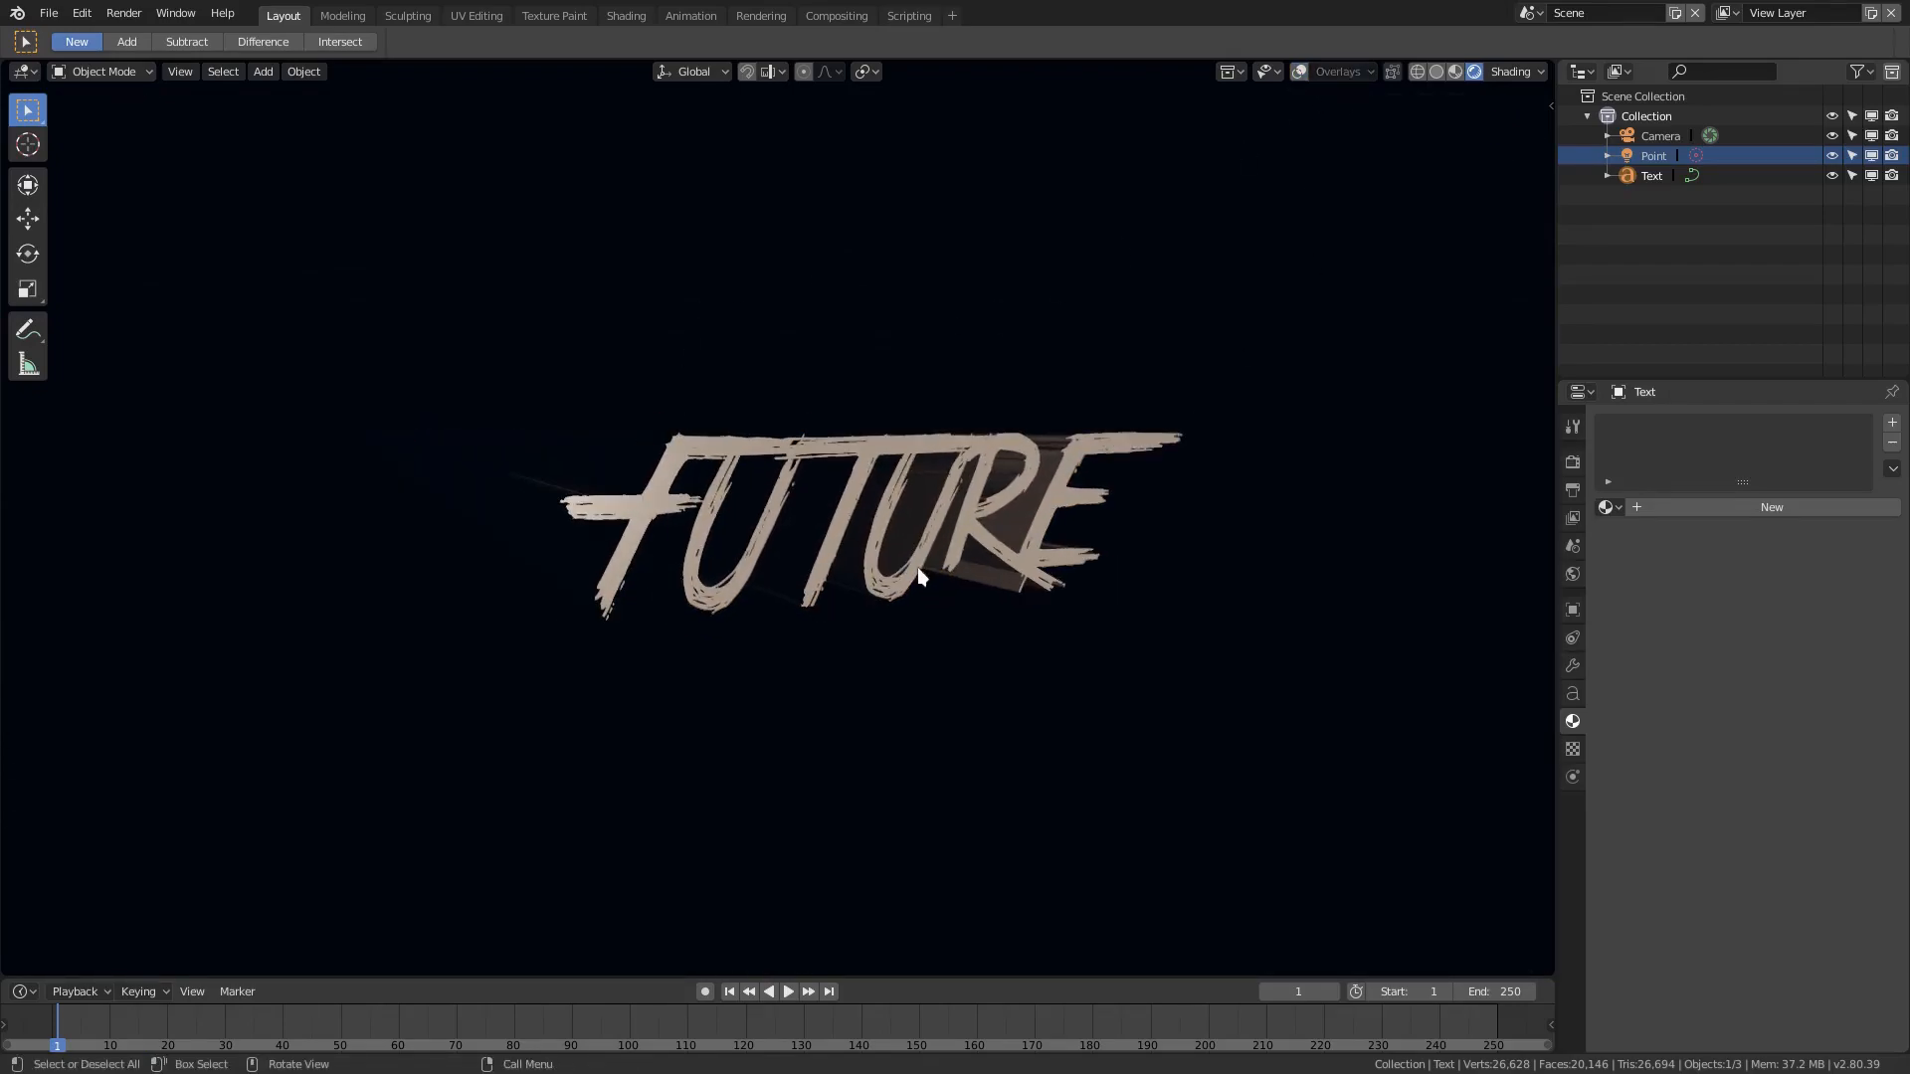
{"action": "key", "text": "KP_0"}
{"action": "scroll", "coordinate": [910, 588], "scroll_direction": "up", "scroll_amount": 4}
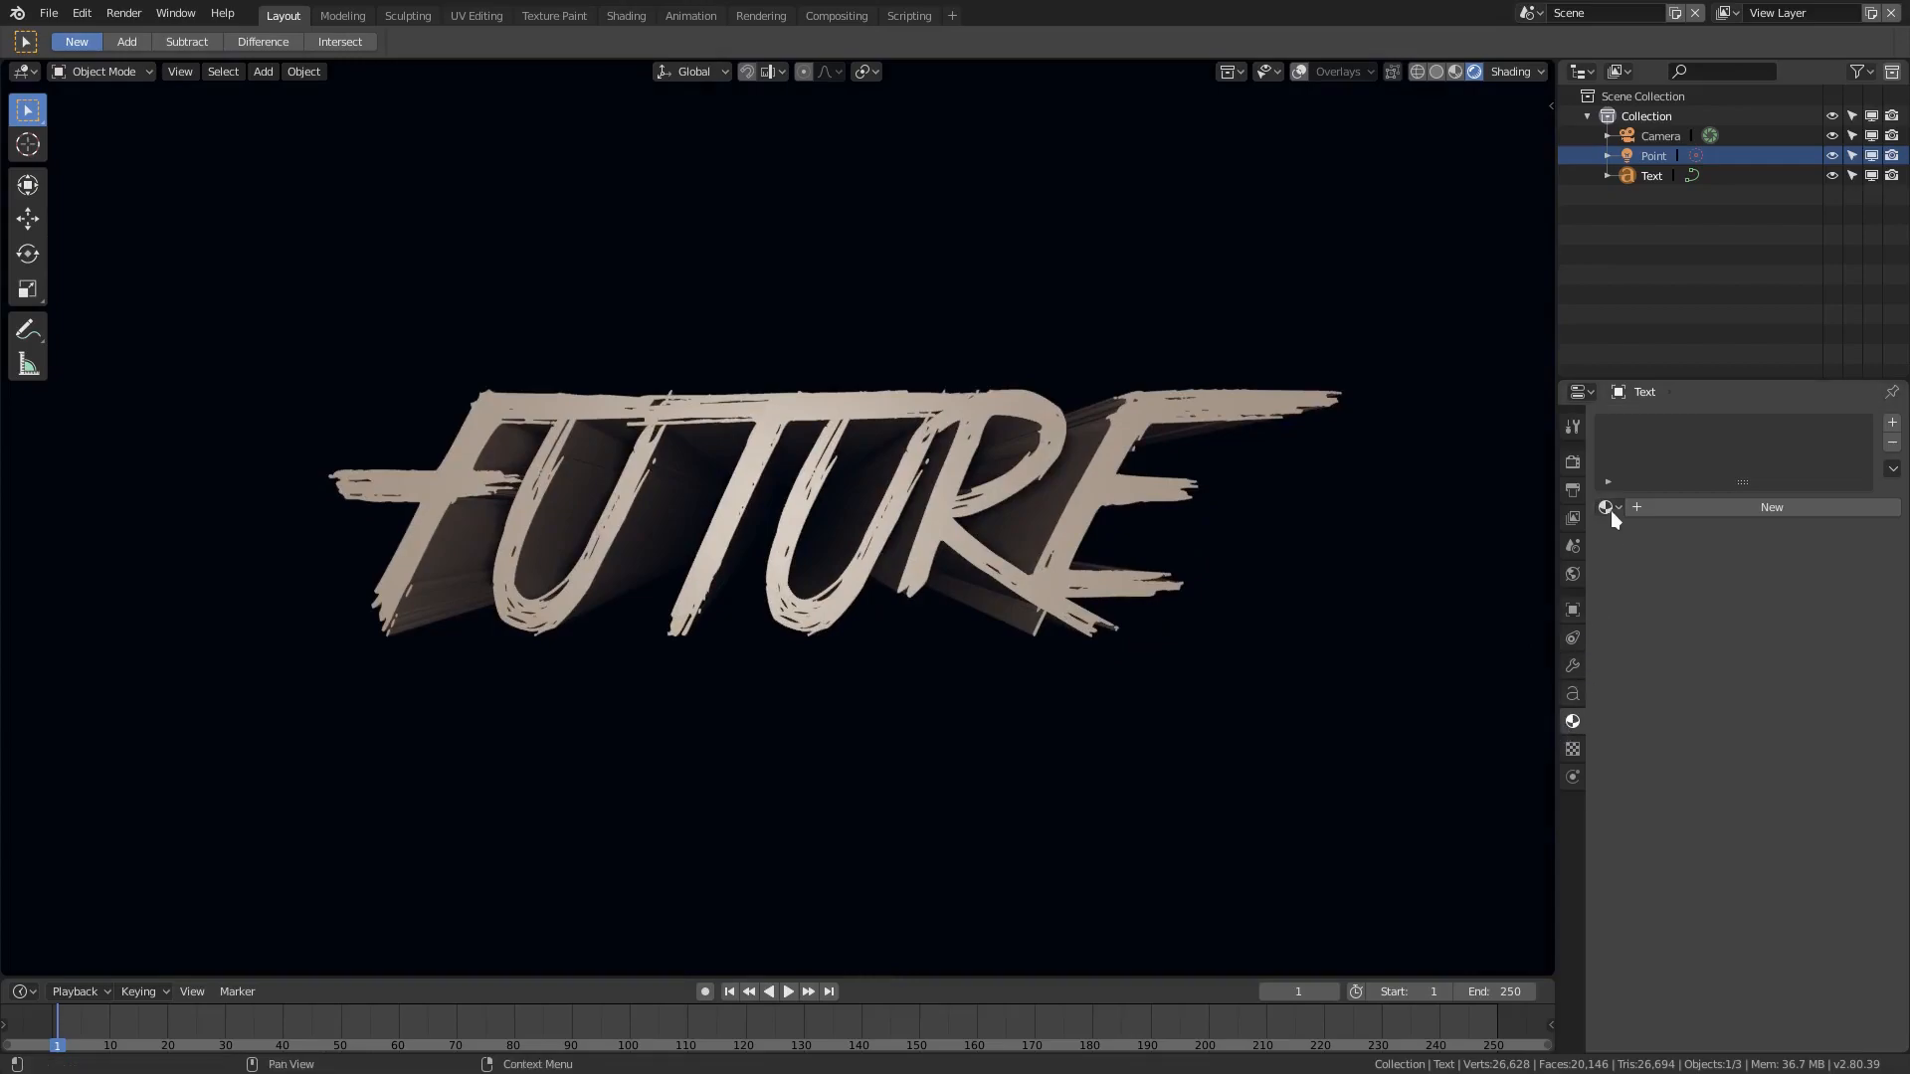
Assign the existing material named Material to the FUTURE text
{"action": "left_click", "coordinate": [1608, 511]}
{"action": "left_click", "coordinate": [1609, 511]}
{"action": "left_click", "coordinate": [1608, 511]}
{"action": "left_click", "coordinate": [1611, 538]}
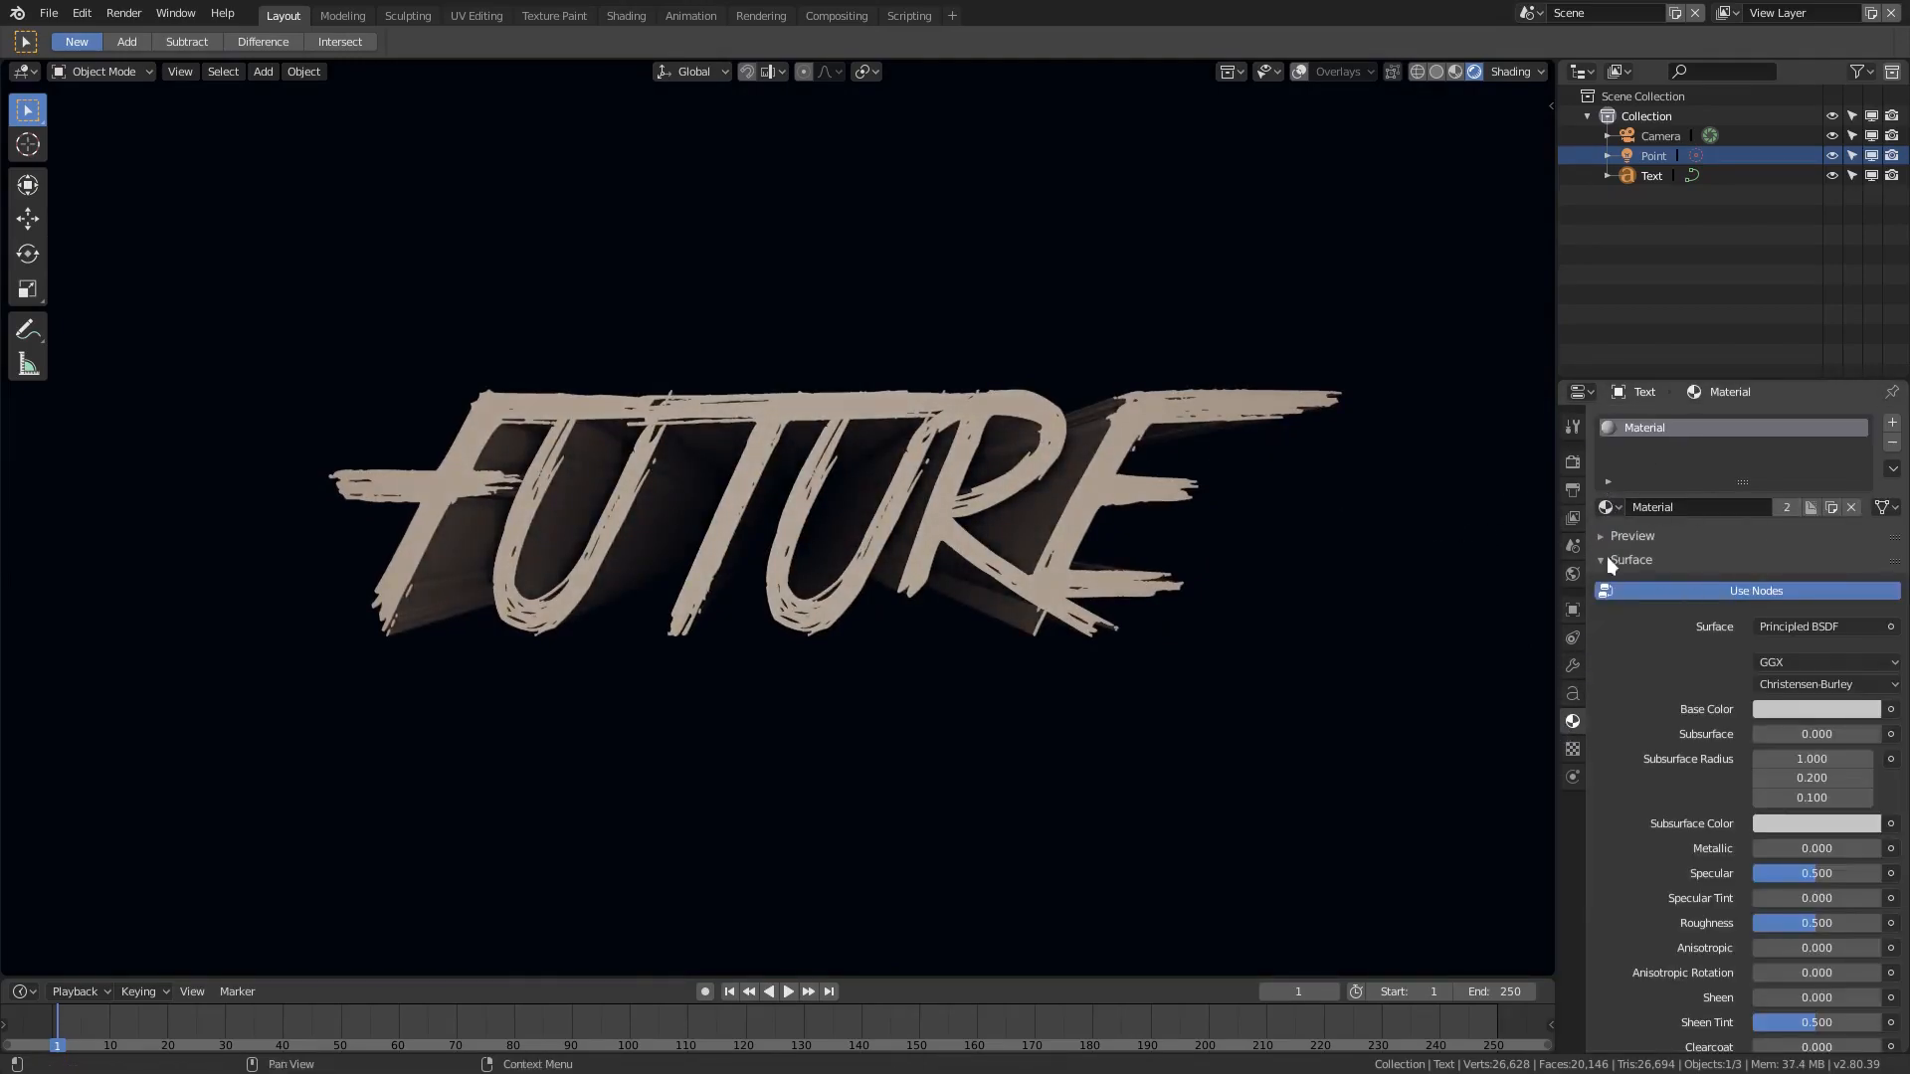
{"action": "scroll", "coordinate": [1798, 594], "scroll_direction": "down", "scroll_amount": 3}
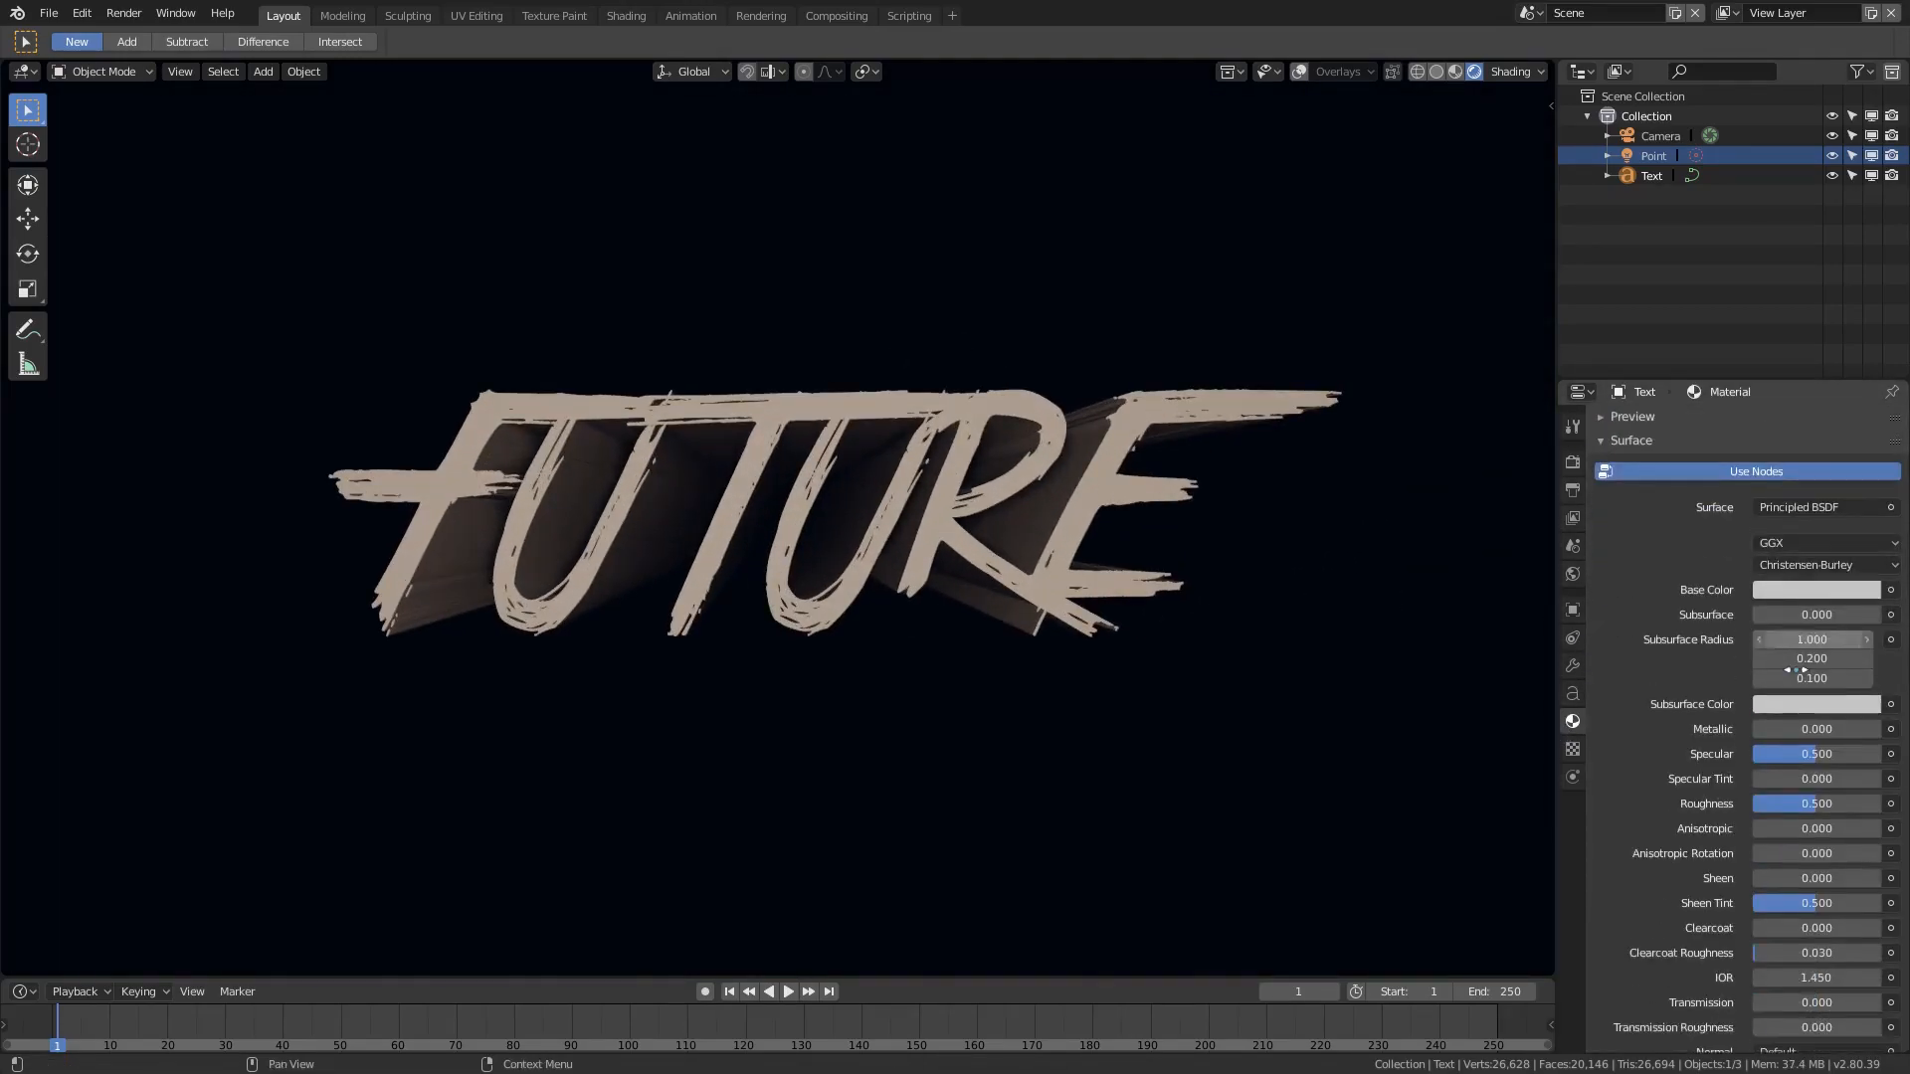
Set the text material's base colour to a full-brightness orange-gold, R 1.000, G 0.369, B 0.000
{"action": "left_click", "coordinate": [1800, 587]}
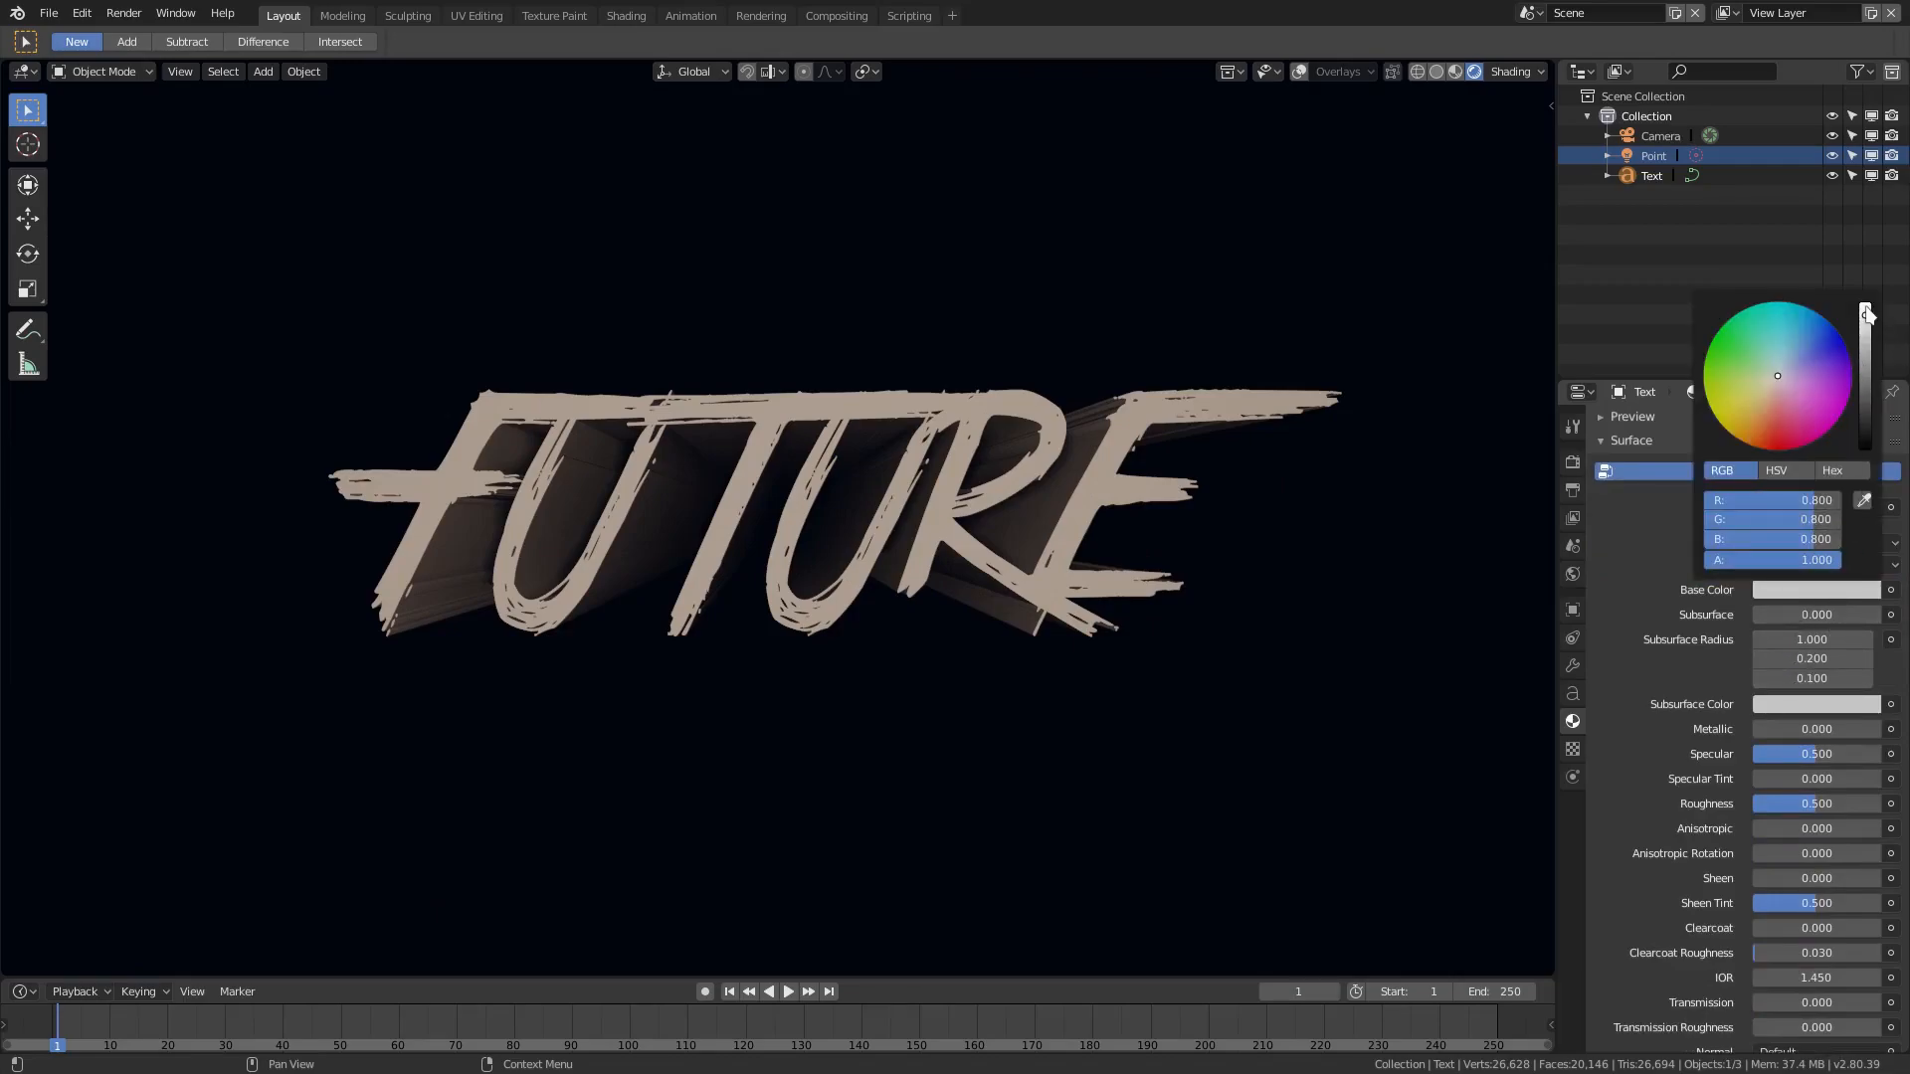
{"action": "left_click_drag", "start_coordinate": [1867, 315], "coordinate": [1865, 304]}
{"action": "left_click_drag", "start_coordinate": [1777, 376], "coordinate": [1730, 435]}
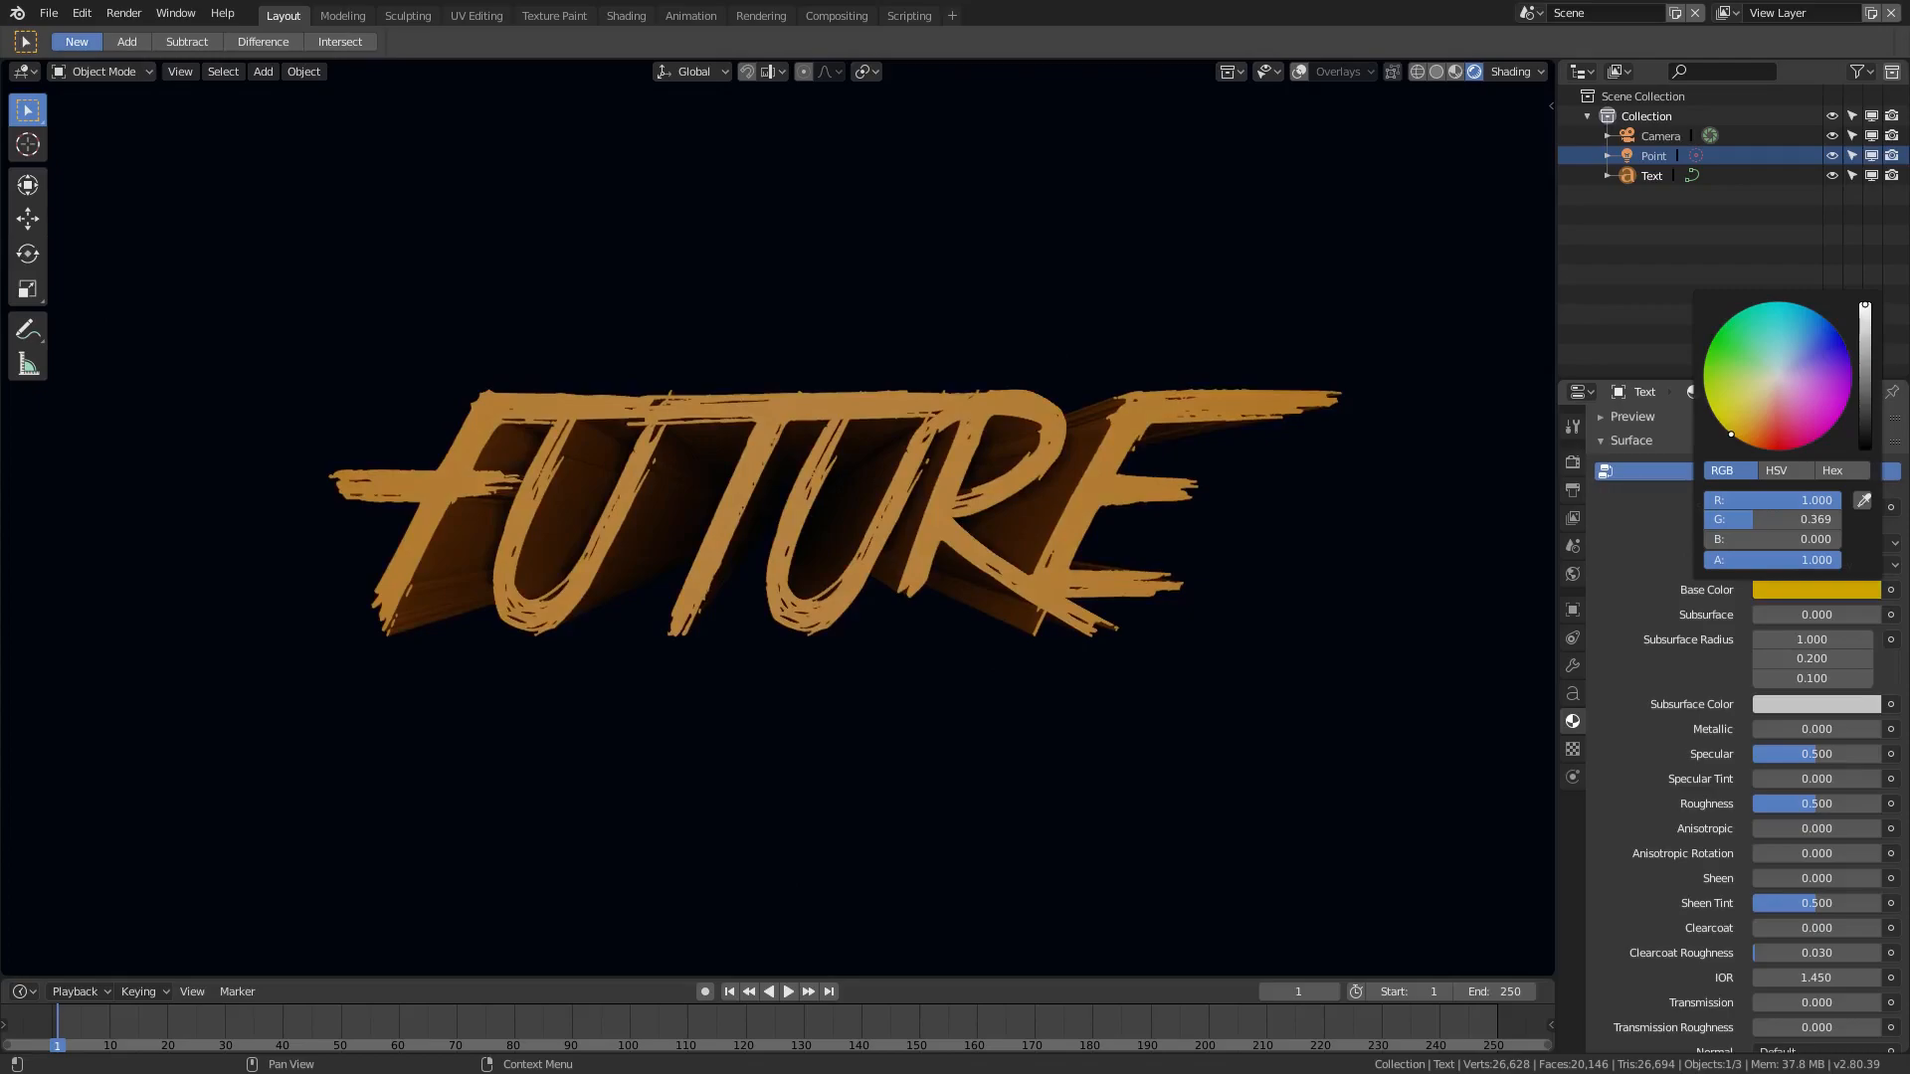
{"action": "scroll", "coordinate": [870, 700], "scroll_direction": "down", "scroll_amount": 5}
{"action": "scroll", "coordinate": [863, 694], "scroll_direction": "up", "scroll_amount": 4}
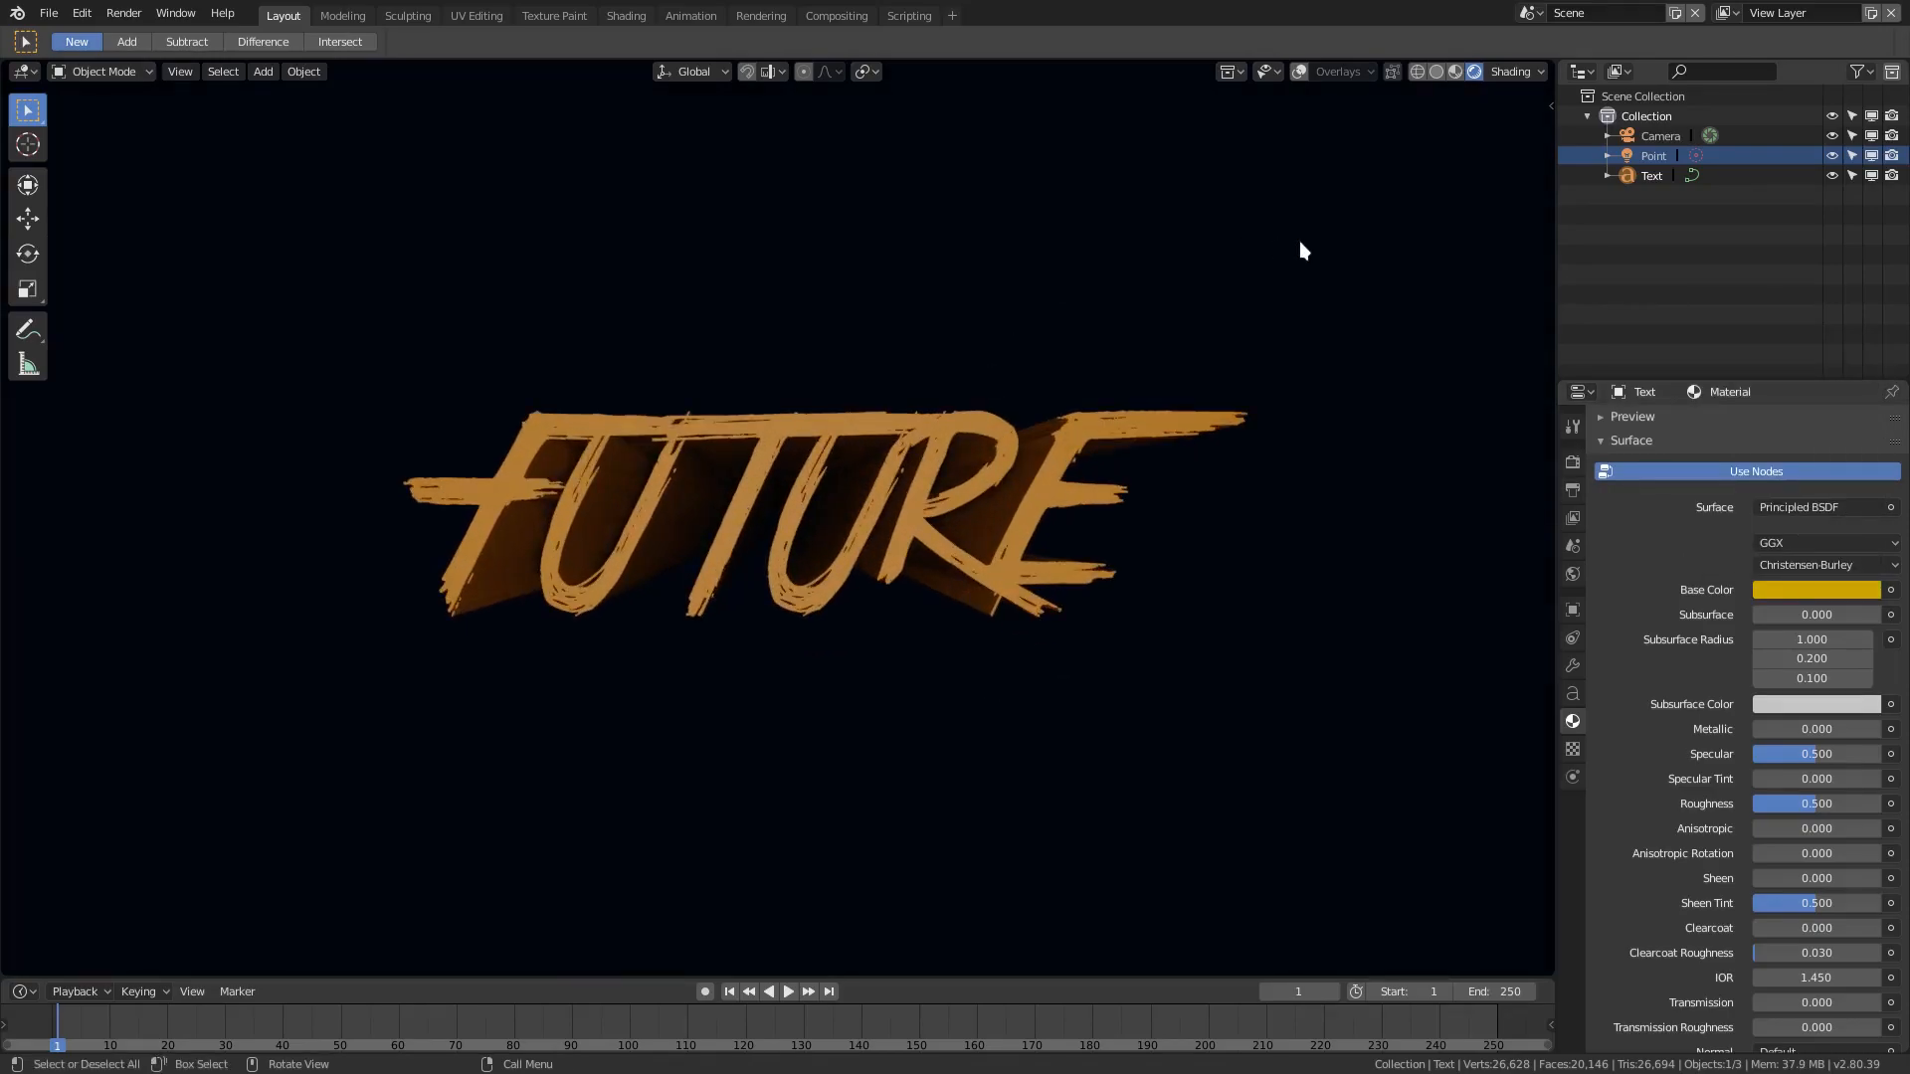
{"action": "scroll", "coordinate": [1007, 600], "scroll_direction": "up", "scroll_amount": 2}
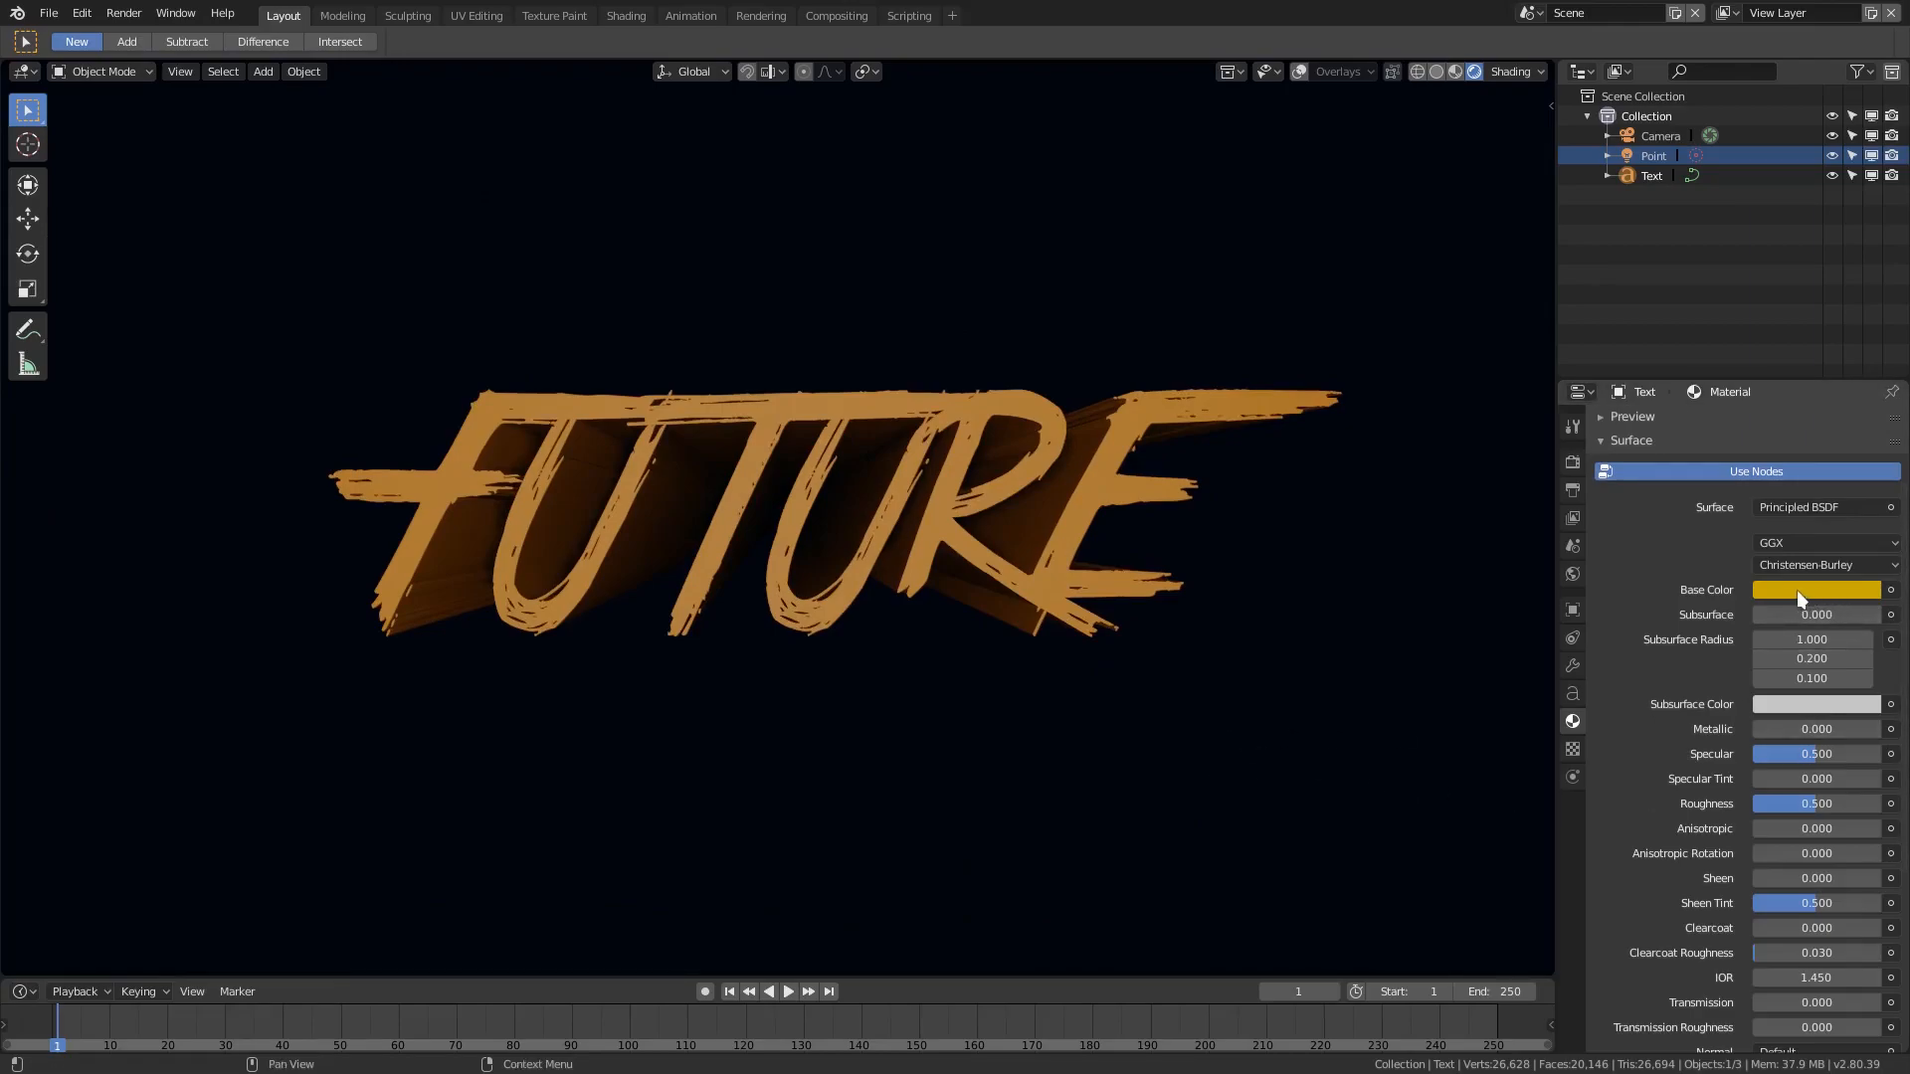
Copy the gold base colour to the Subsurface Color and set Subsurface to 0.033
{"action": "left_click_drag", "start_coordinate": [1803, 593], "coordinate": [1776, 705]}
{"action": "mouse_move", "coordinate": [1776, 613]}
{"action": "left_mouse_down"}
{"action": "mouse_move", "coordinate": [1800, 613]}
{"action": "mouse_move", "coordinate": [1764, 612]}
{"action": "left_mouse_up"}
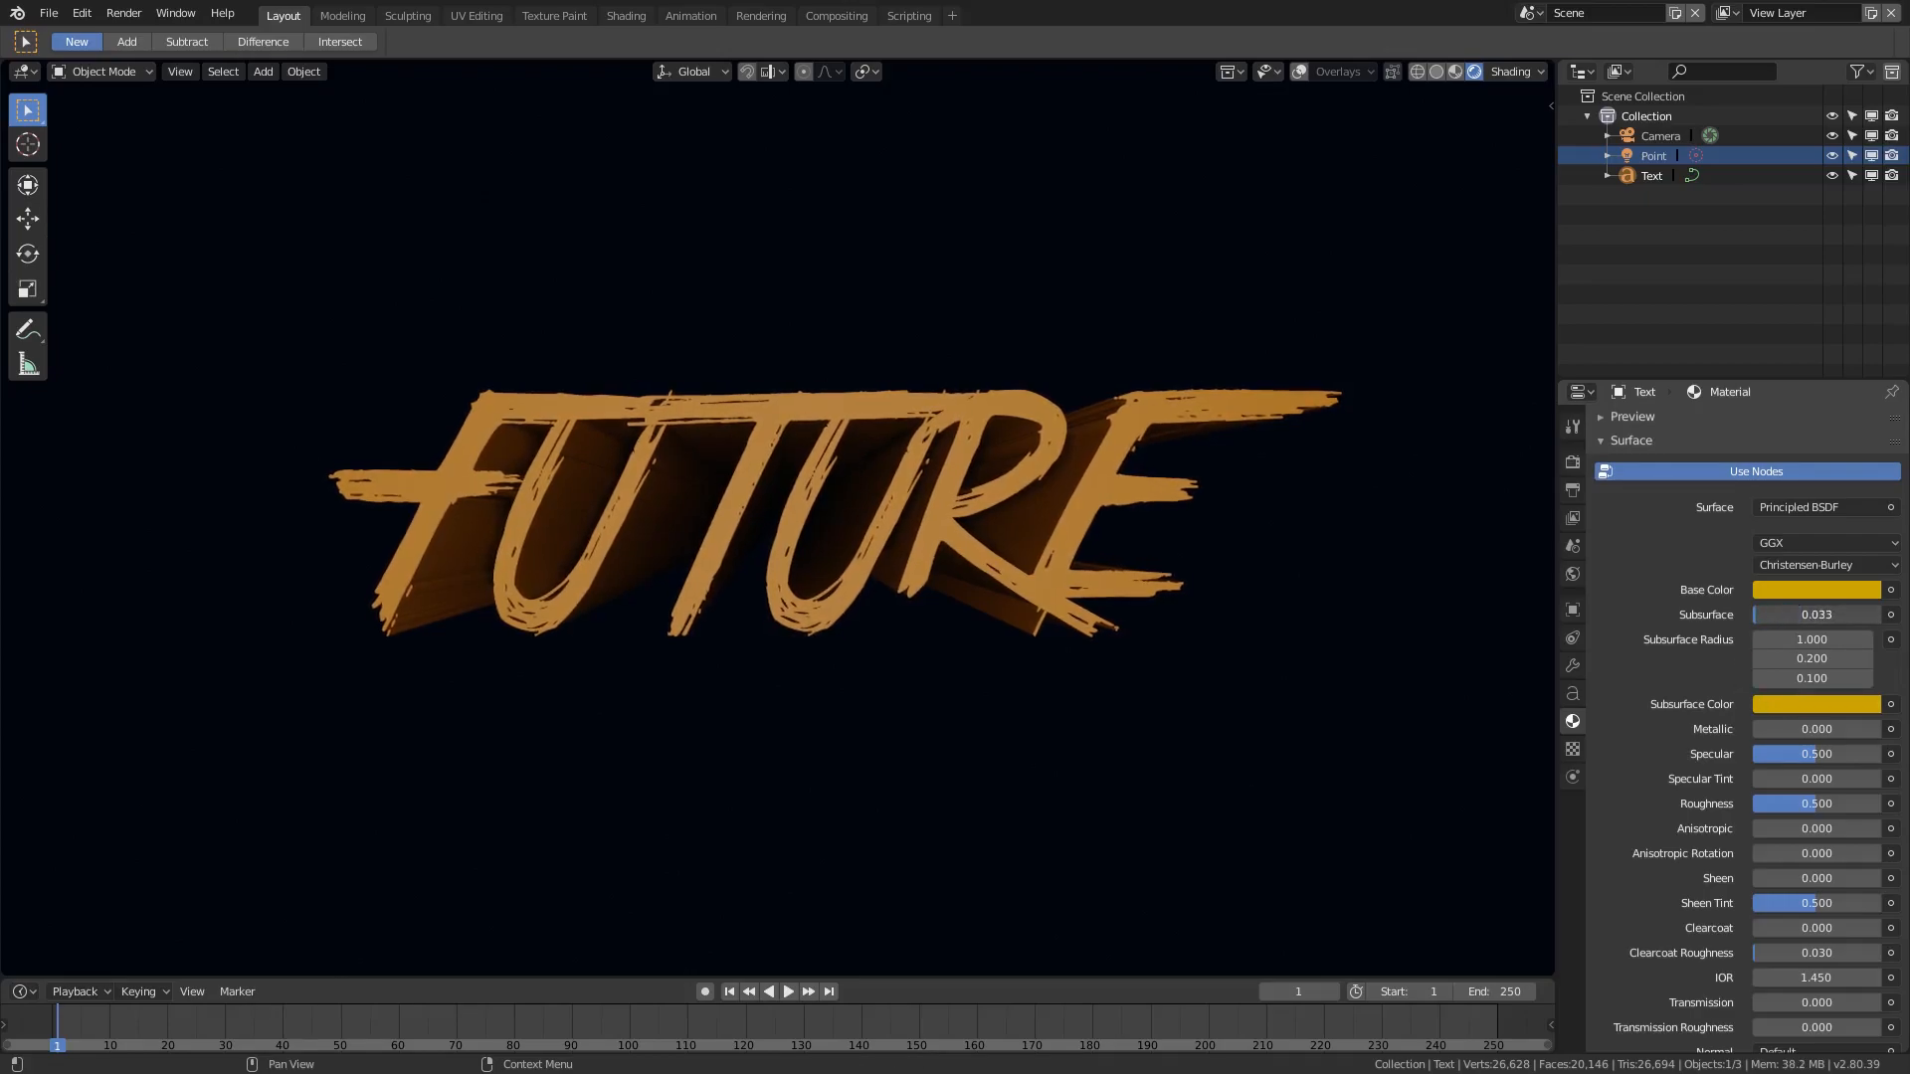
{"action": "left_click", "coordinate": [1826, 614]}
{"action": "key", "text": "Return"}
Enable Subsurface Scattering in the Eevee render settings, expand its options and inspect the lettering up close
{"action": "left_click", "coordinate": [1571, 463]}
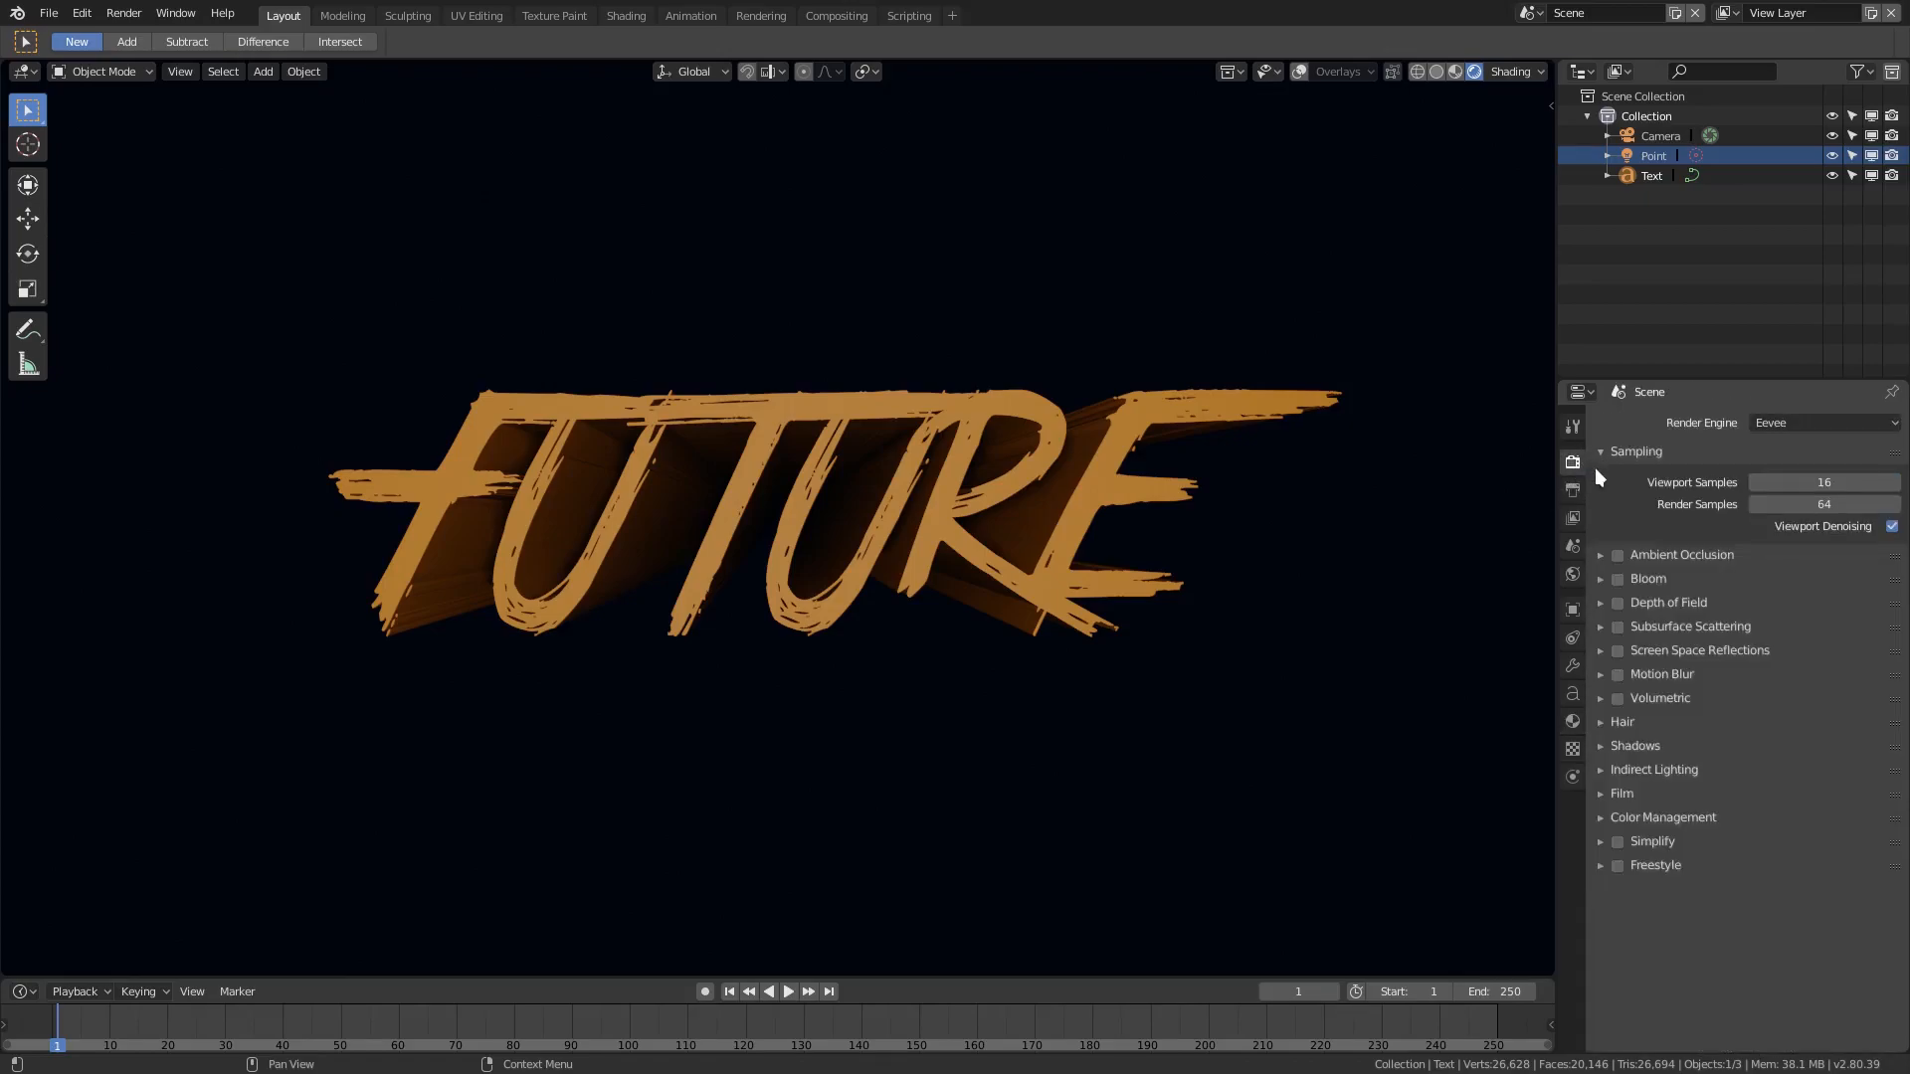
{"action": "left_click", "coordinate": [1618, 626]}
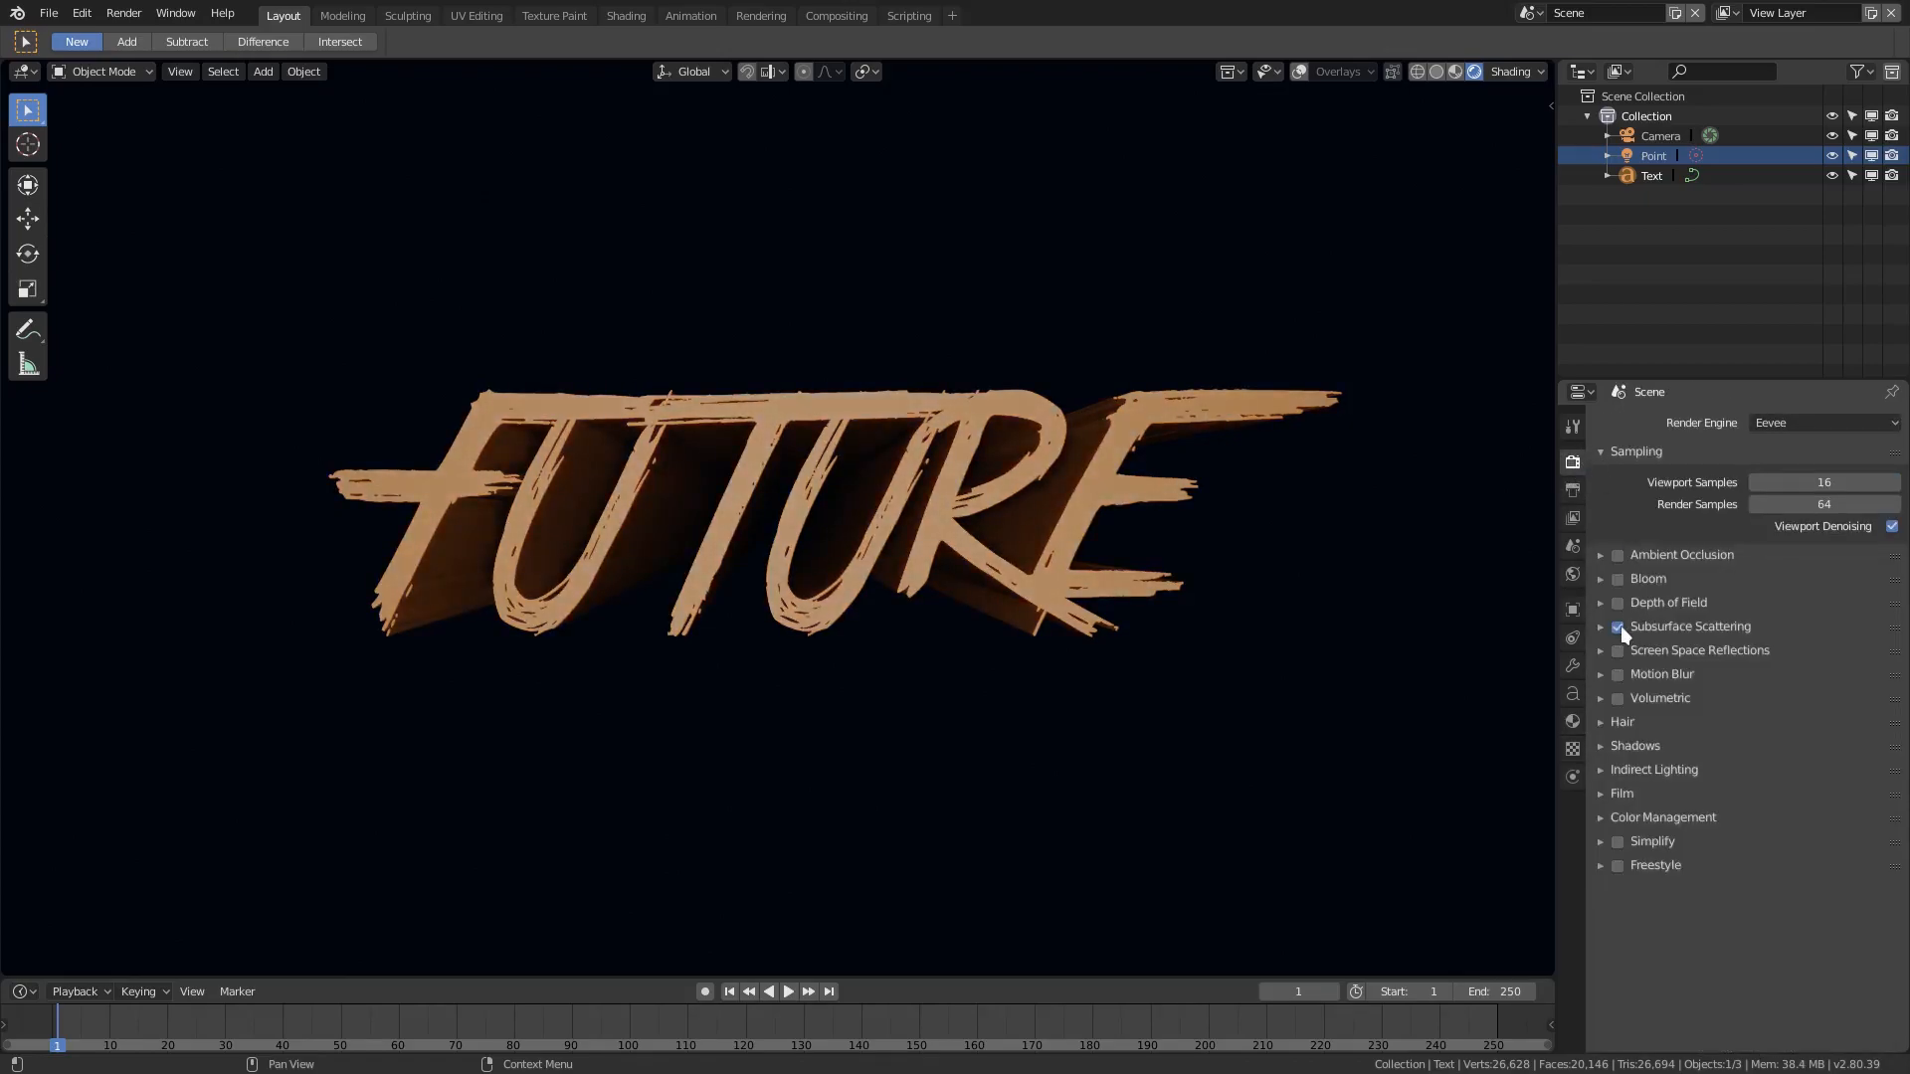
{"action": "left_click", "coordinate": [1605, 628]}
{"action": "scroll", "coordinate": [885, 476], "scroll_direction": "up", "scroll_amount": 5}
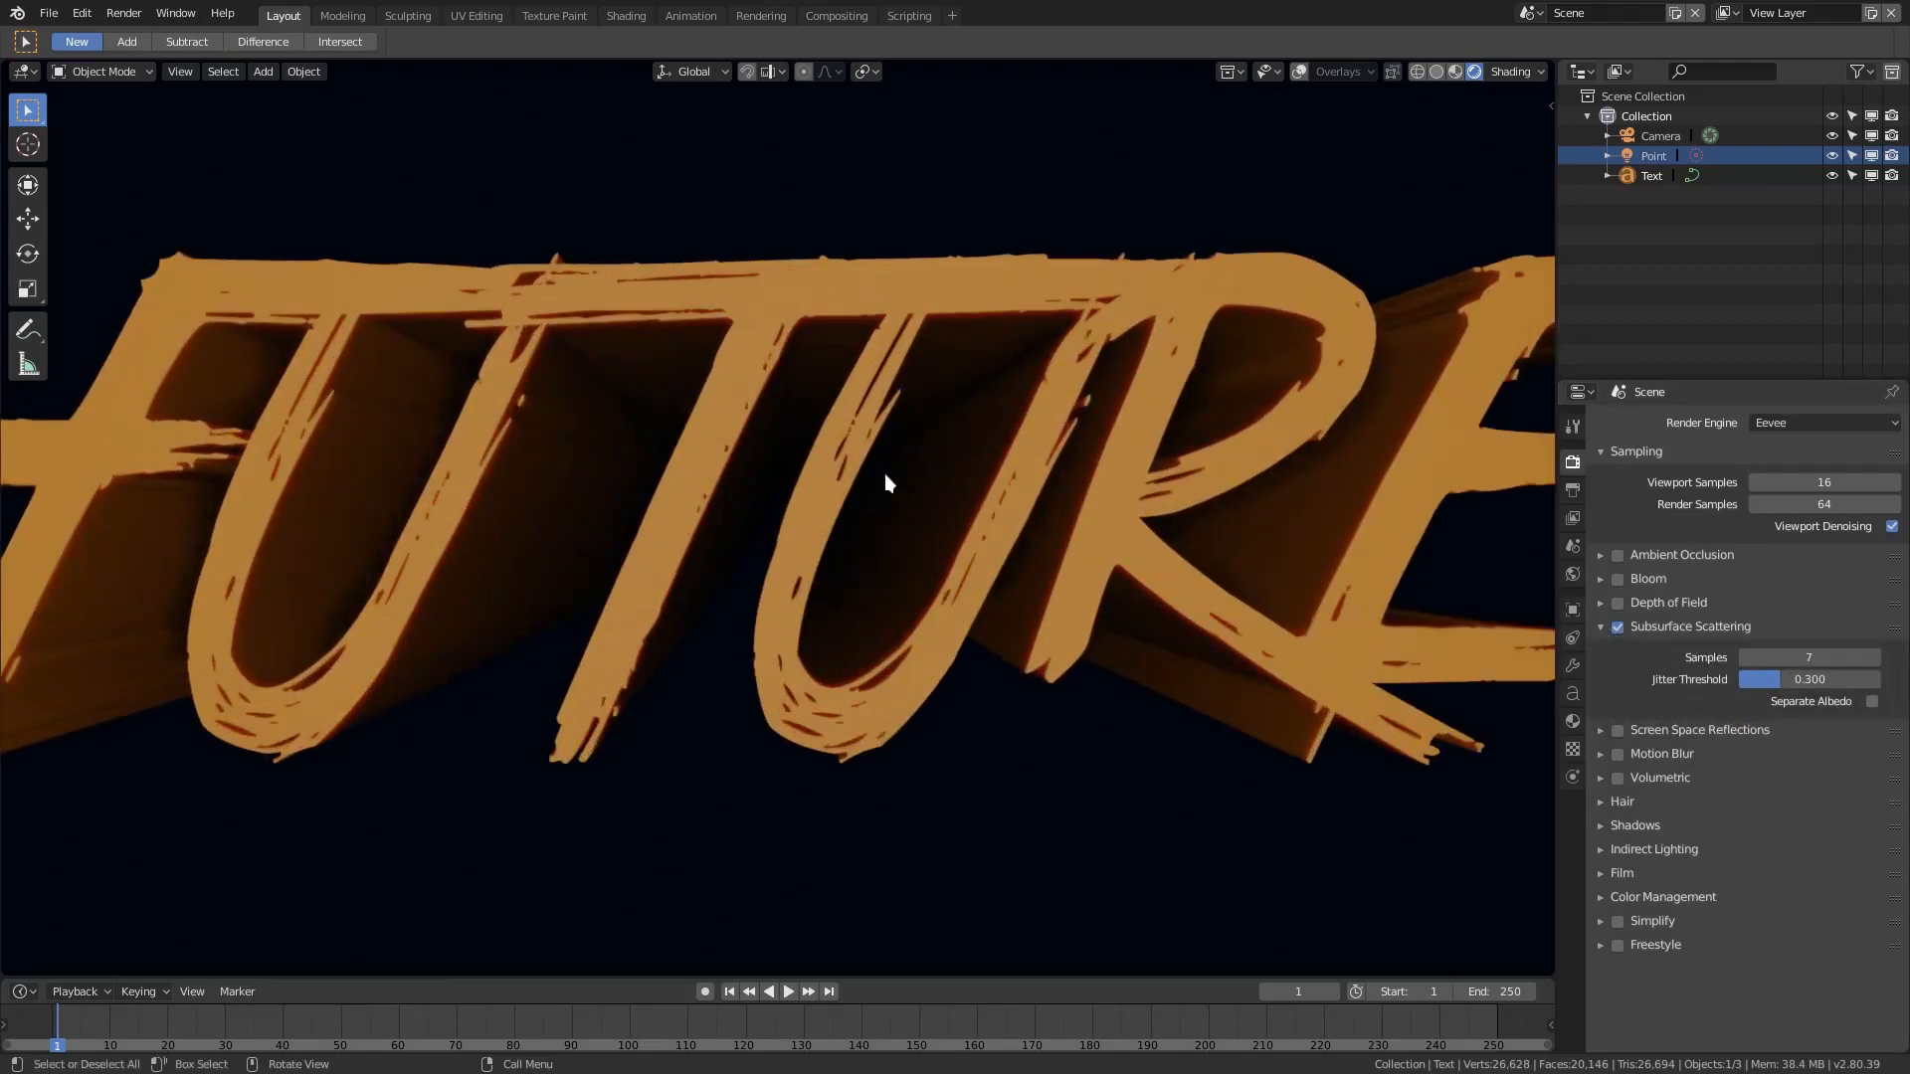
{"action": "scroll", "coordinate": [1066, 642], "scroll_direction": "down", "scroll_amount": 3}
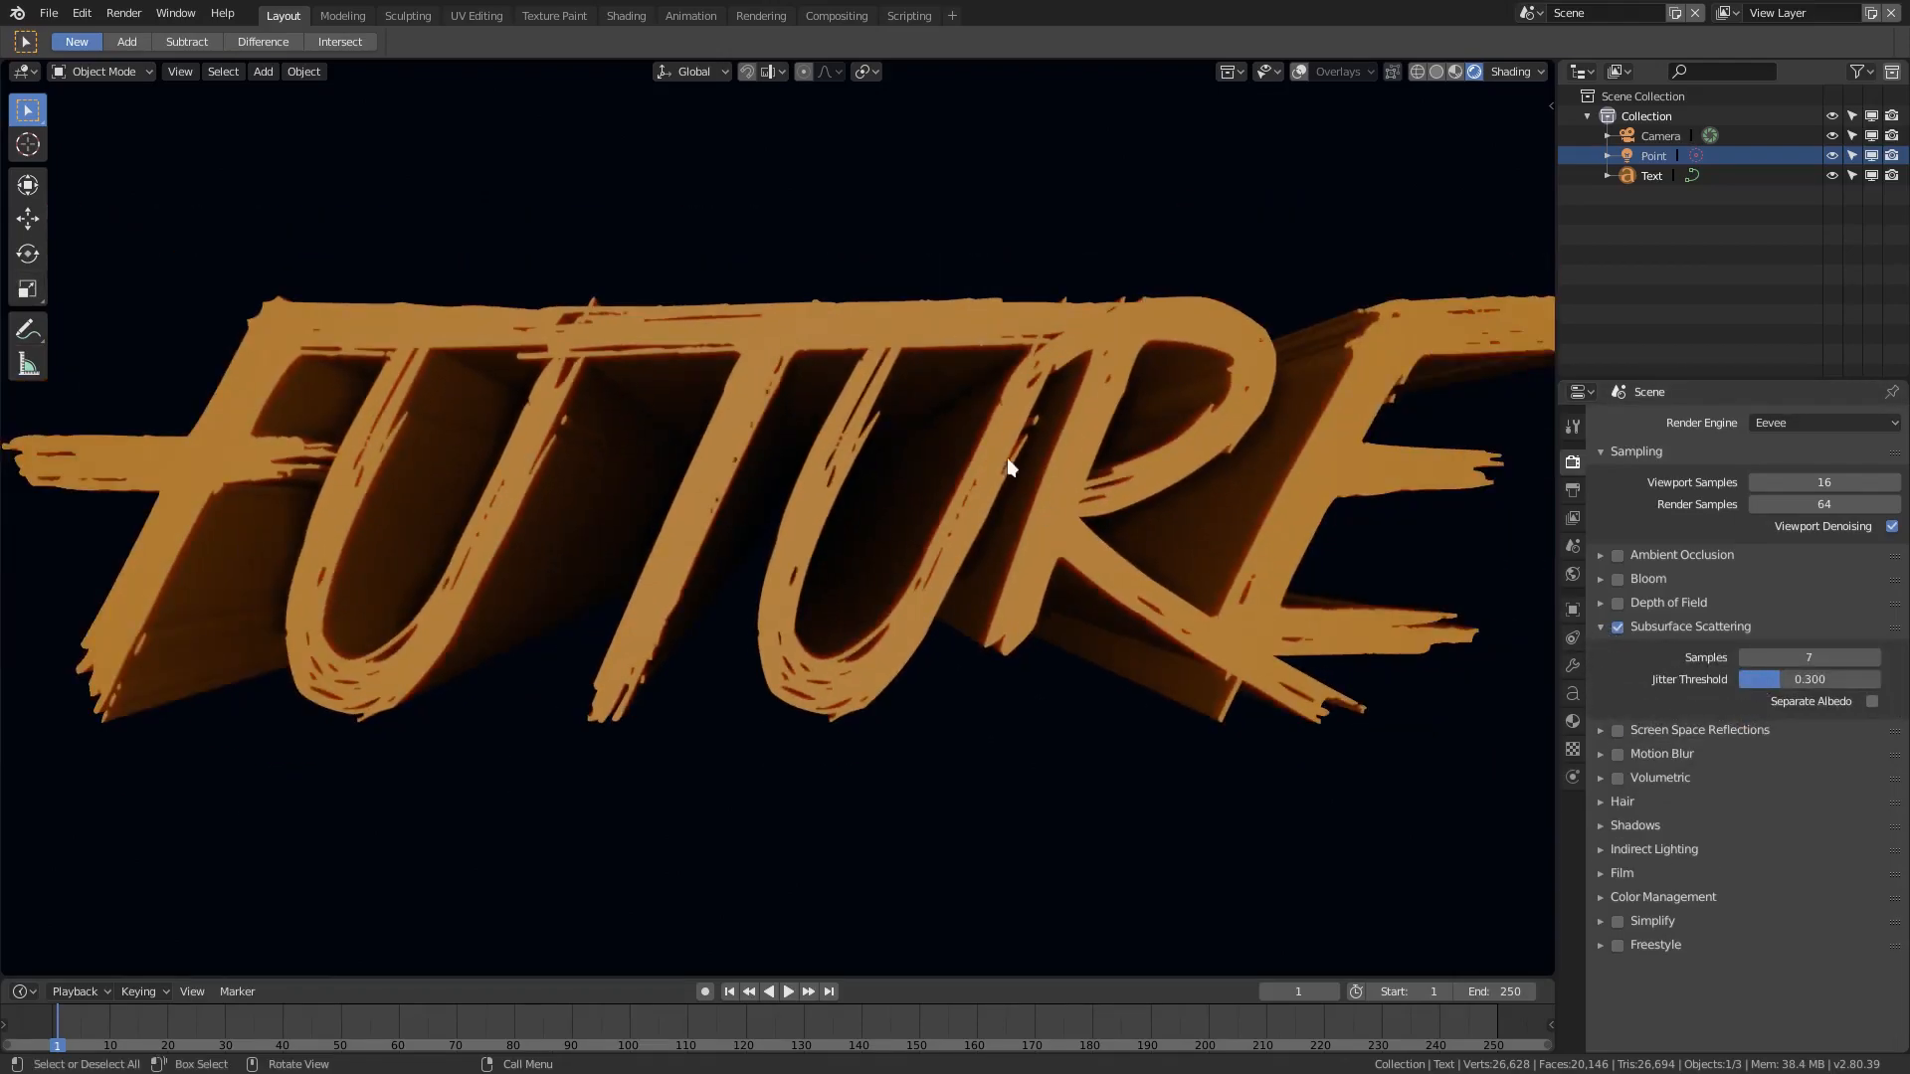
Set the text material's Metallic to 0.380 and Subsurface to 0.058
{"action": "left_click", "coordinate": [1573, 720]}
{"action": "left_click_drag", "start_coordinate": [1781, 729], "coordinate": [1806, 726]}
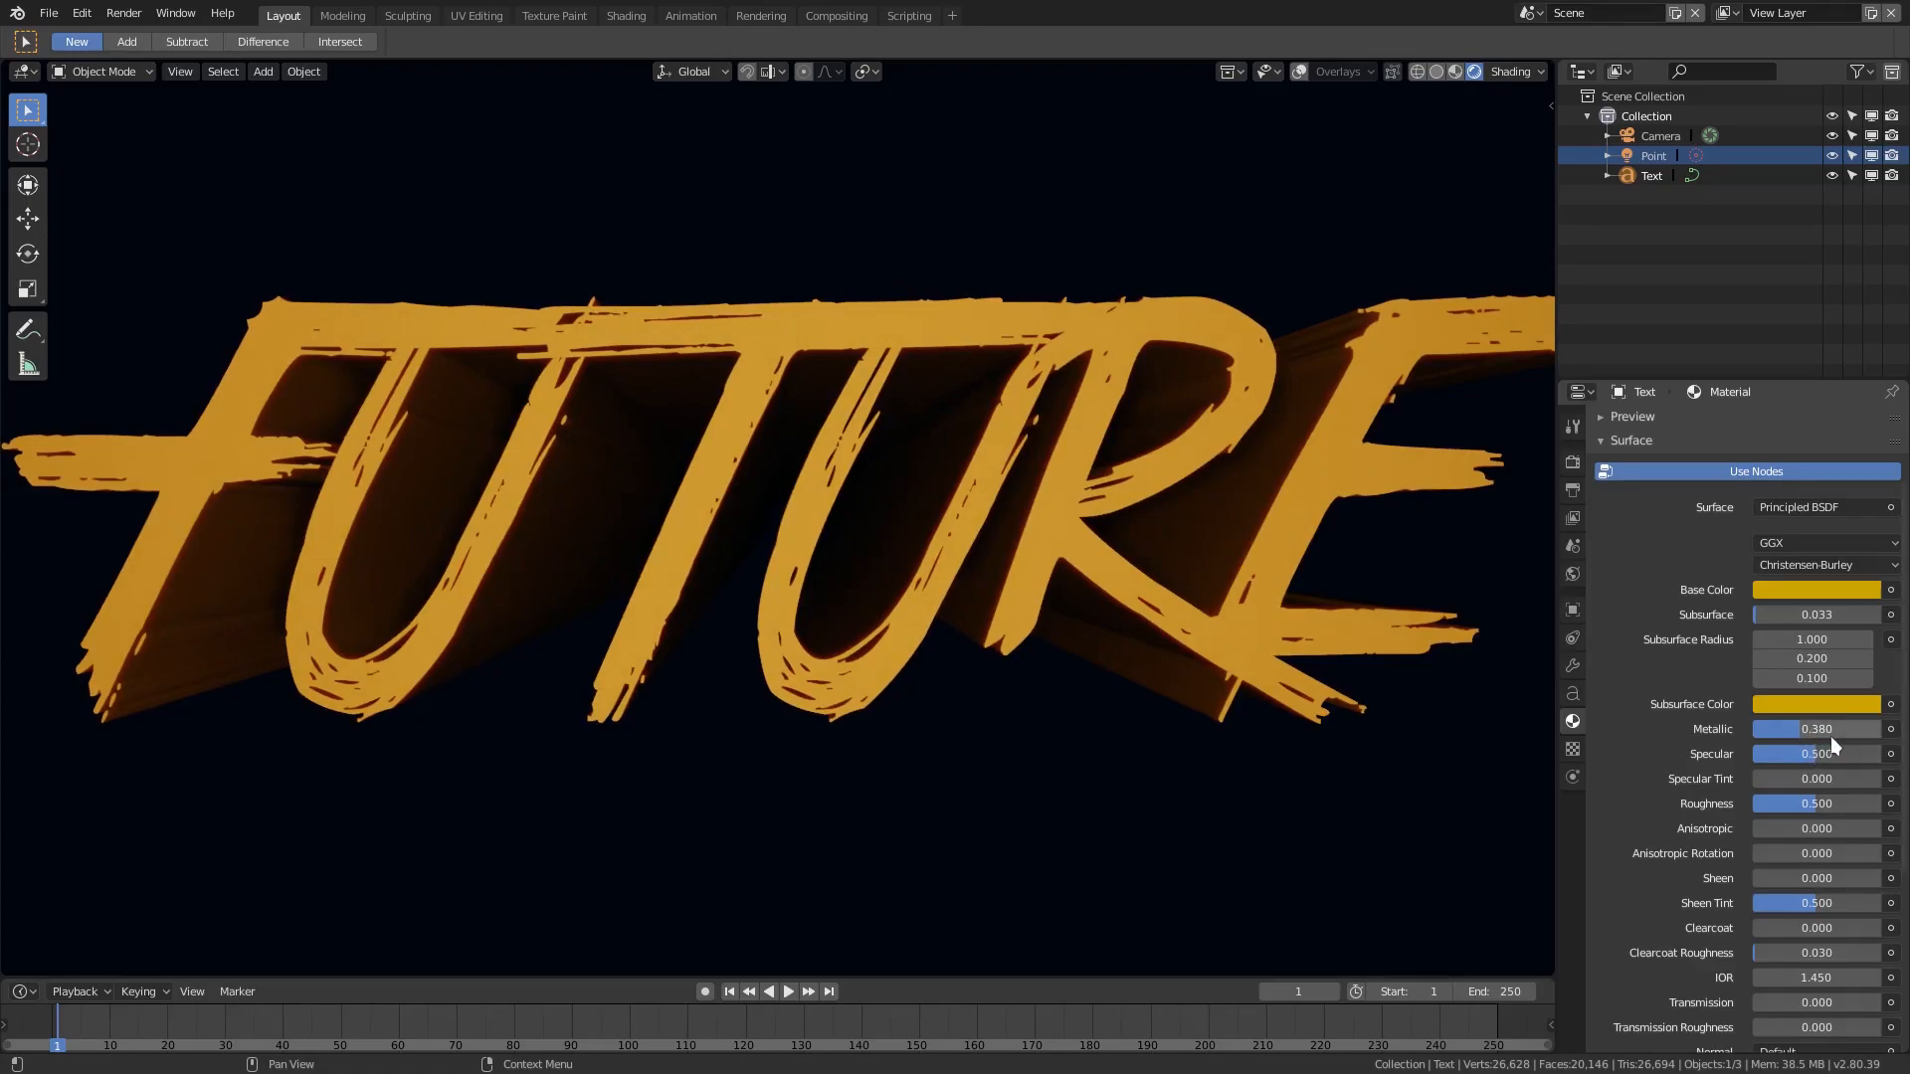
{"action": "left_click_drag", "start_coordinate": [1816, 621], "coordinate": [1824, 622]}
{"action": "scroll", "coordinate": [1041, 684], "scroll_direction": "down", "scroll_amount": 3}
{"action": "scroll", "coordinate": [1042, 683], "scroll_direction": "up", "scroll_amount": 3}
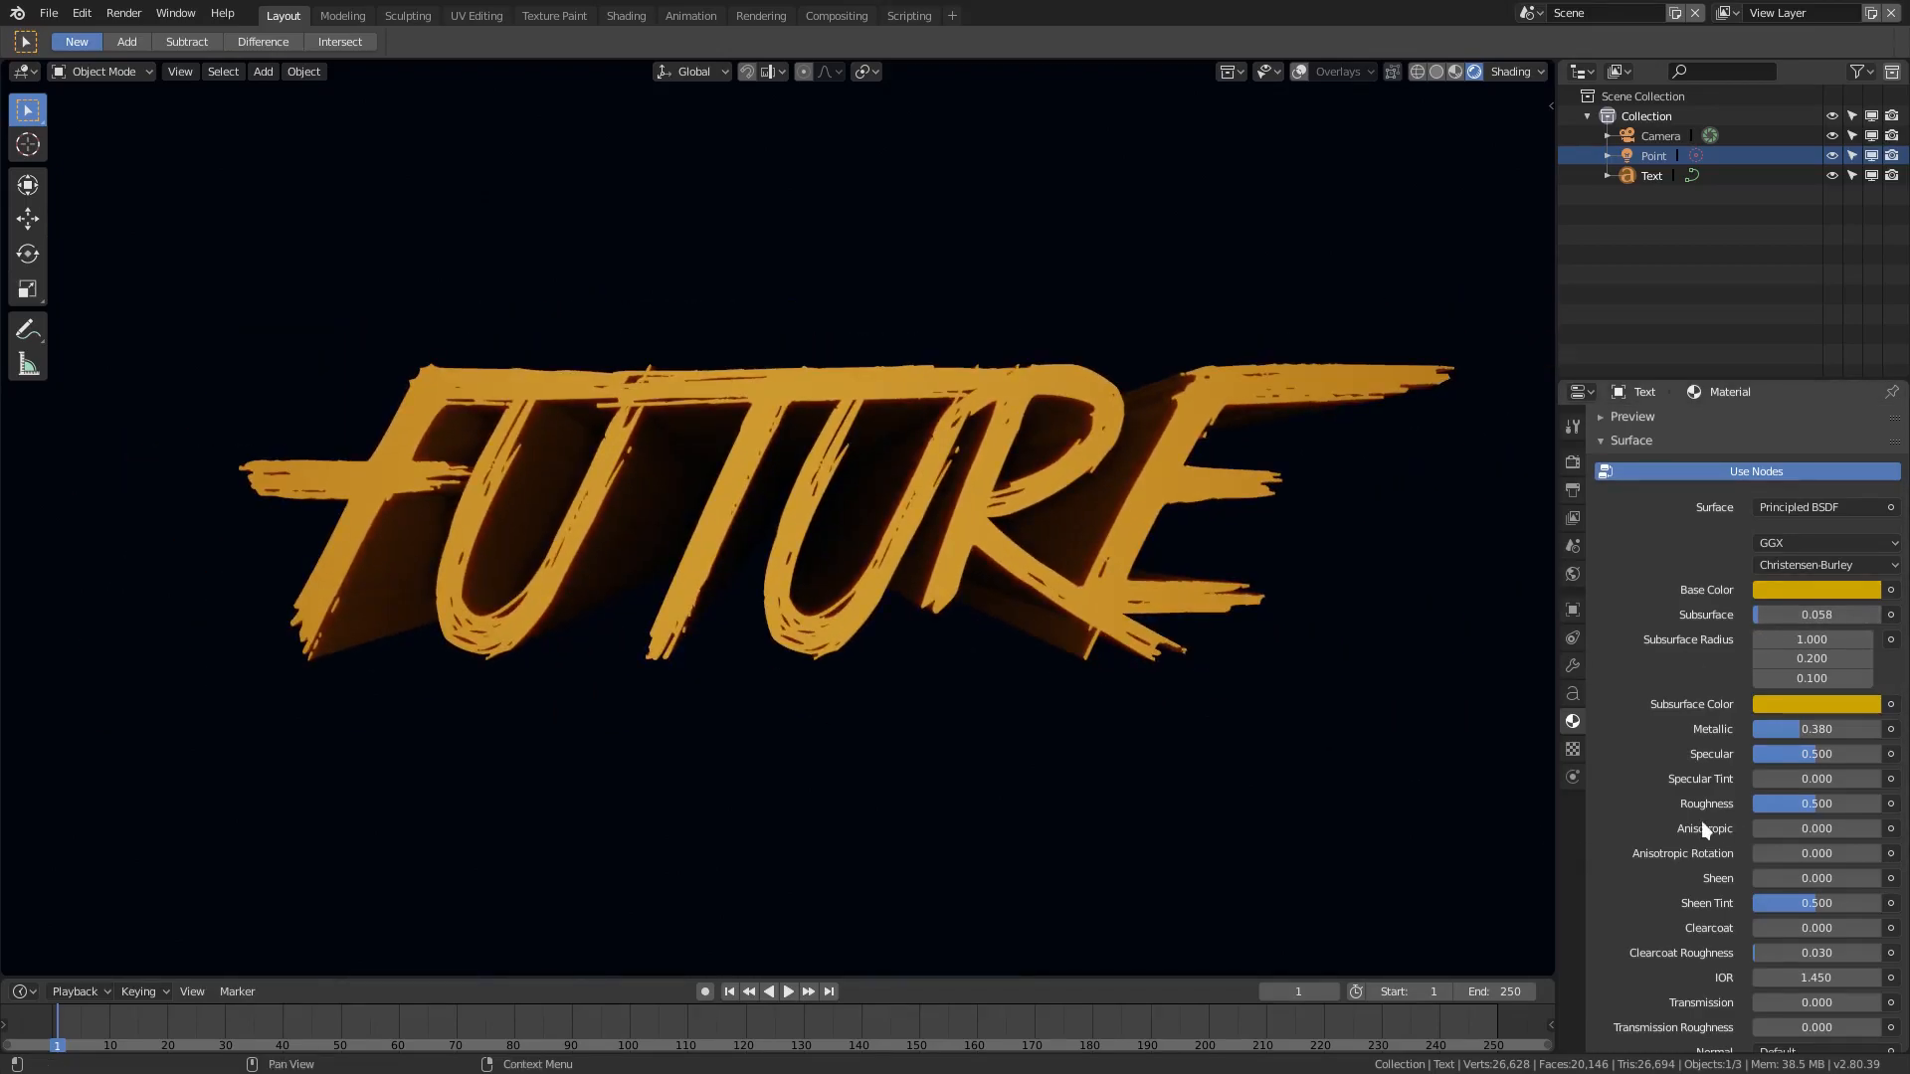
Set Specular to 0.000 and shift the base and subsurface colours to a yellower gold, R 1.000, G 0.515, B 0.000
{"action": "scroll", "coordinate": [1701, 821], "scroll_direction": "down", "scroll_amount": 3}
{"action": "left_click_drag", "start_coordinate": [1816, 633], "coordinate": [1752, 633]}
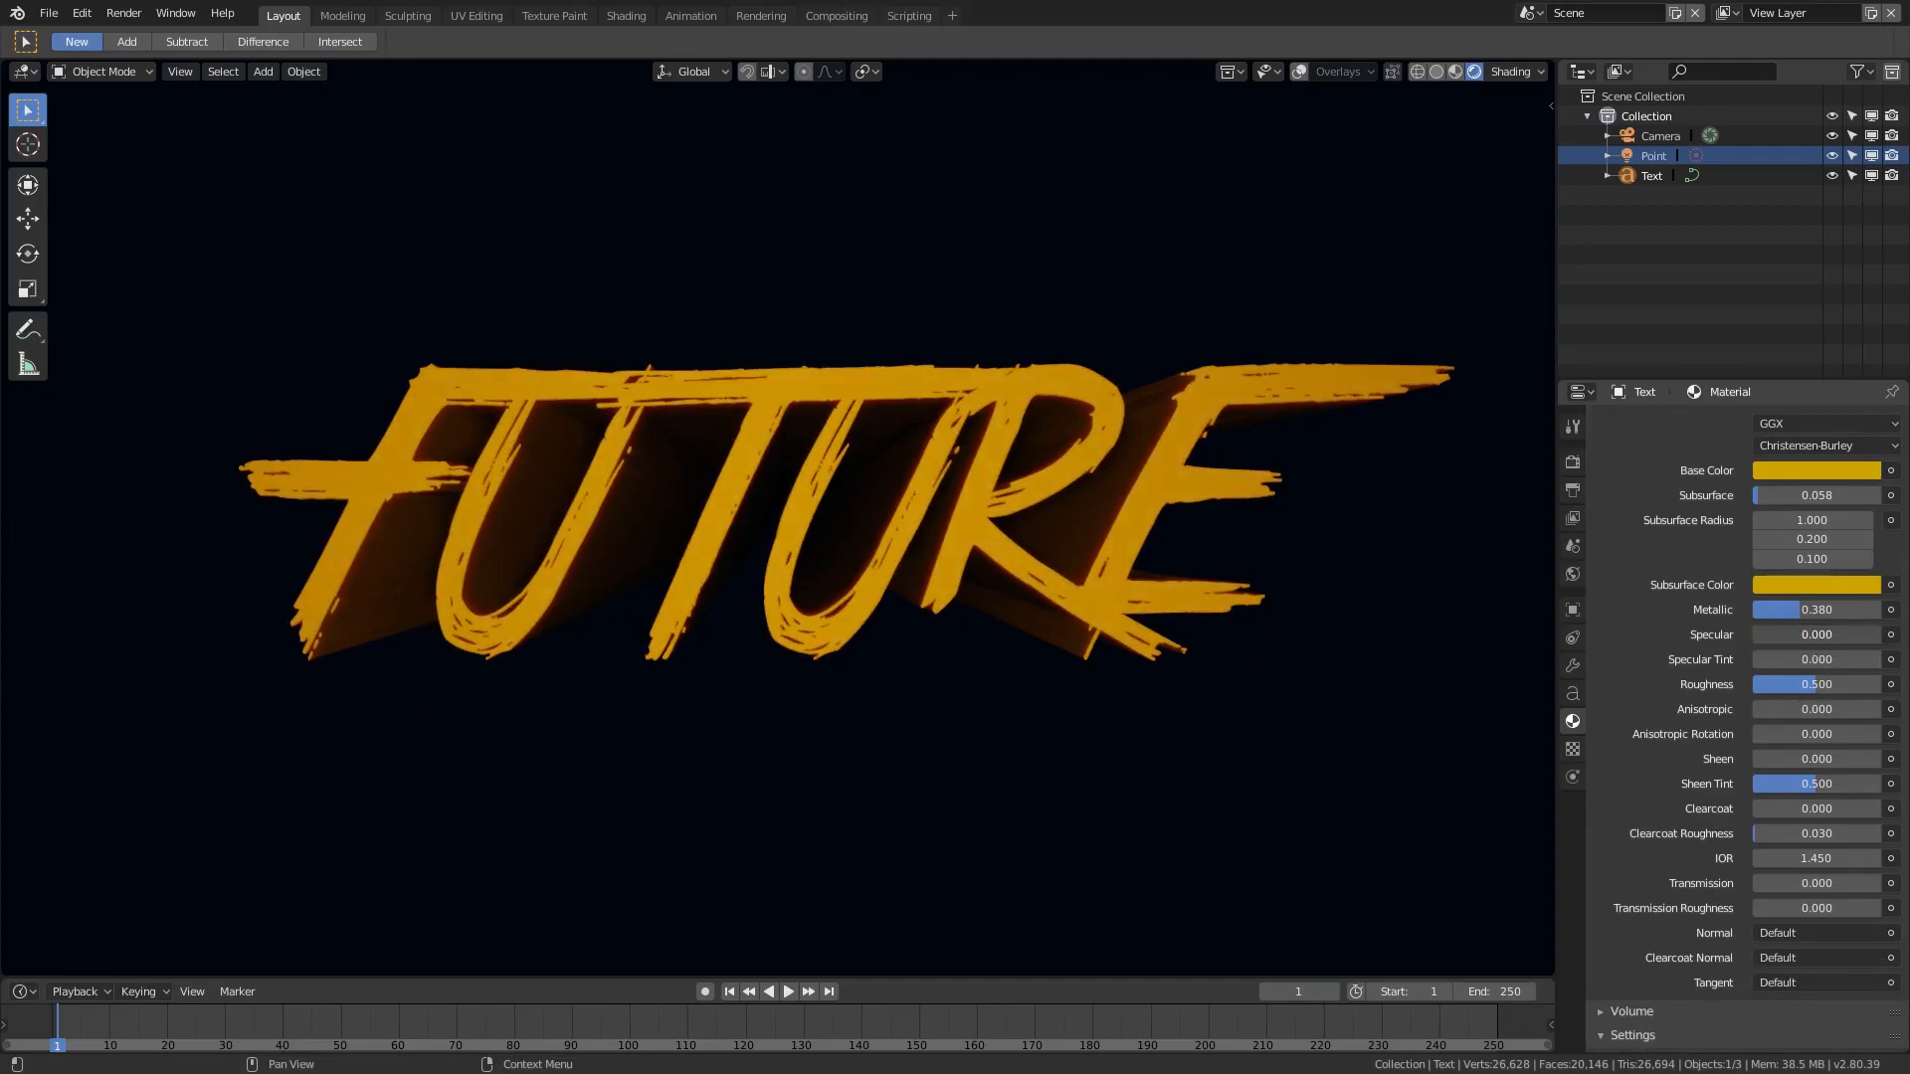
{"action": "left_click", "coordinate": [1824, 469]}
{"action": "left_click_drag", "start_coordinate": [1739, 318], "coordinate": [1737, 302]}
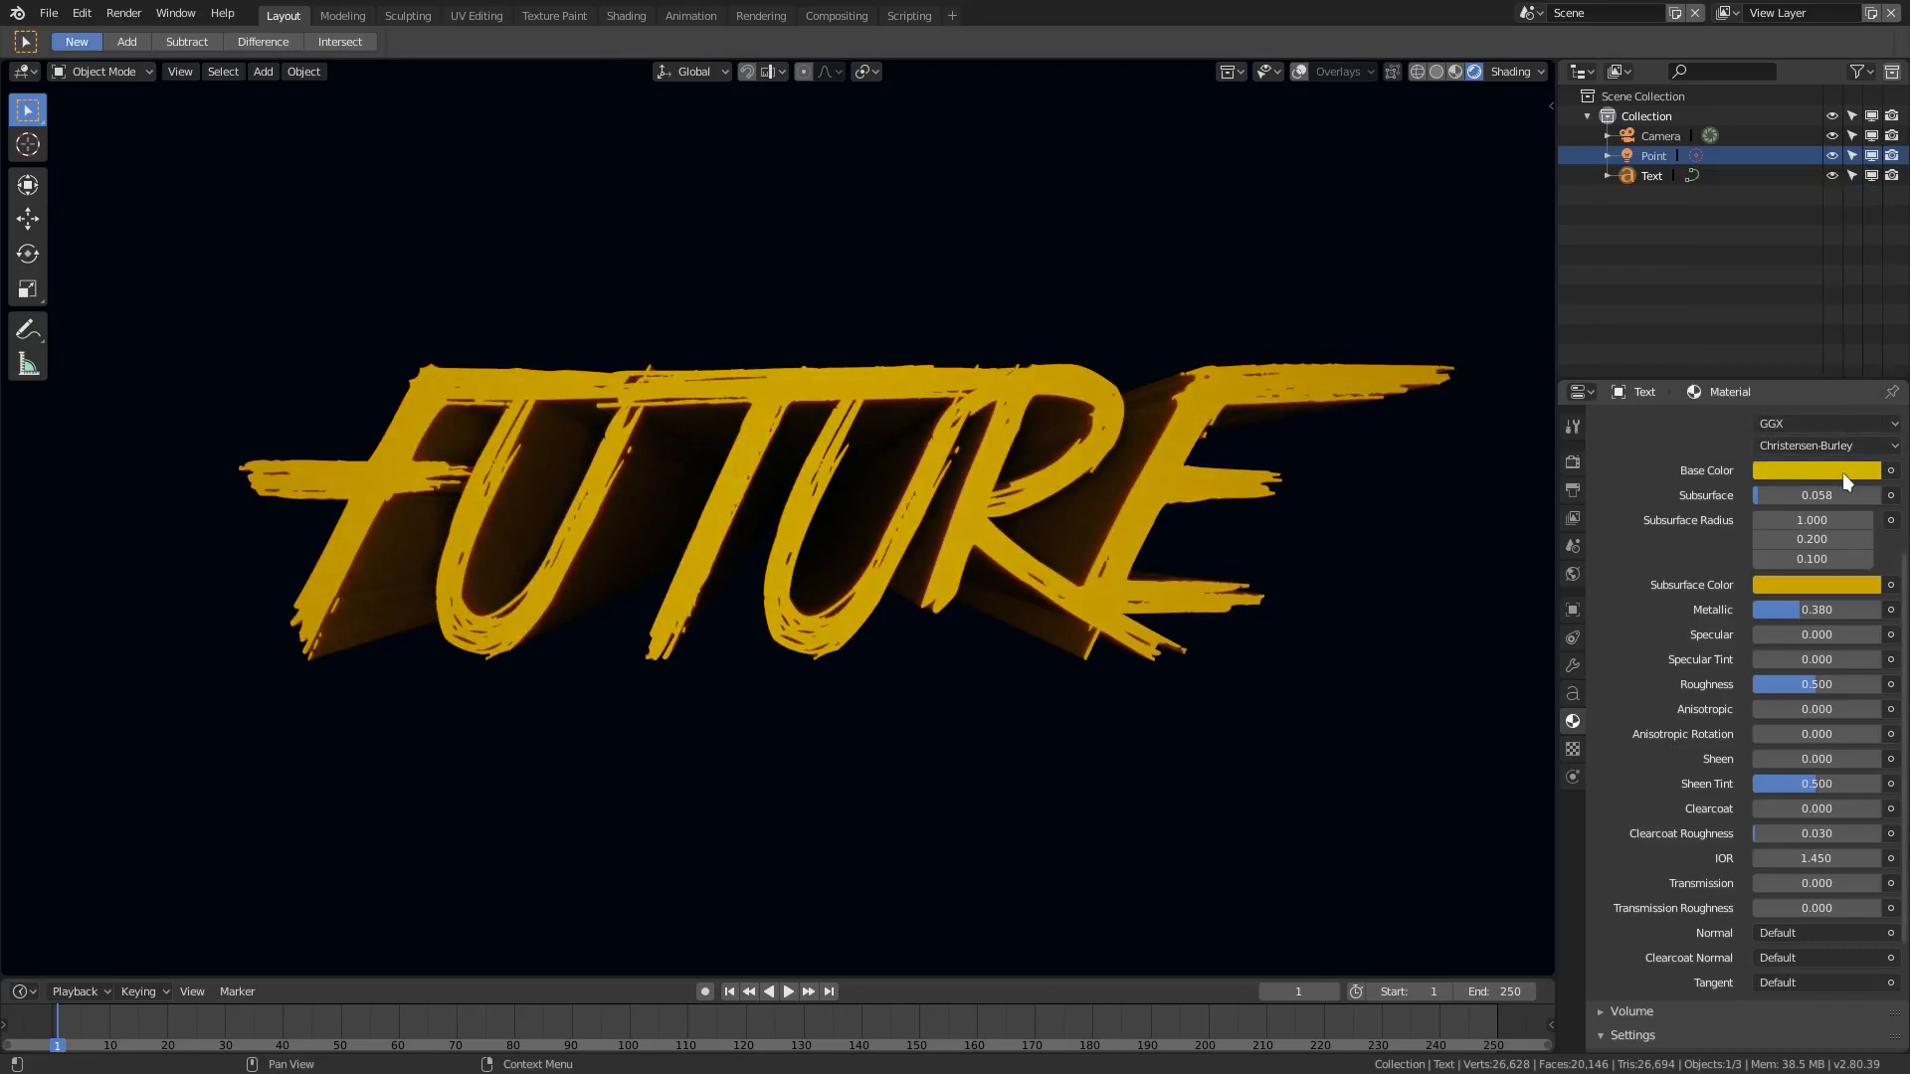
{"action": "scroll", "coordinate": [1042, 674], "scroll_direction": "down", "scroll_amount": 6}
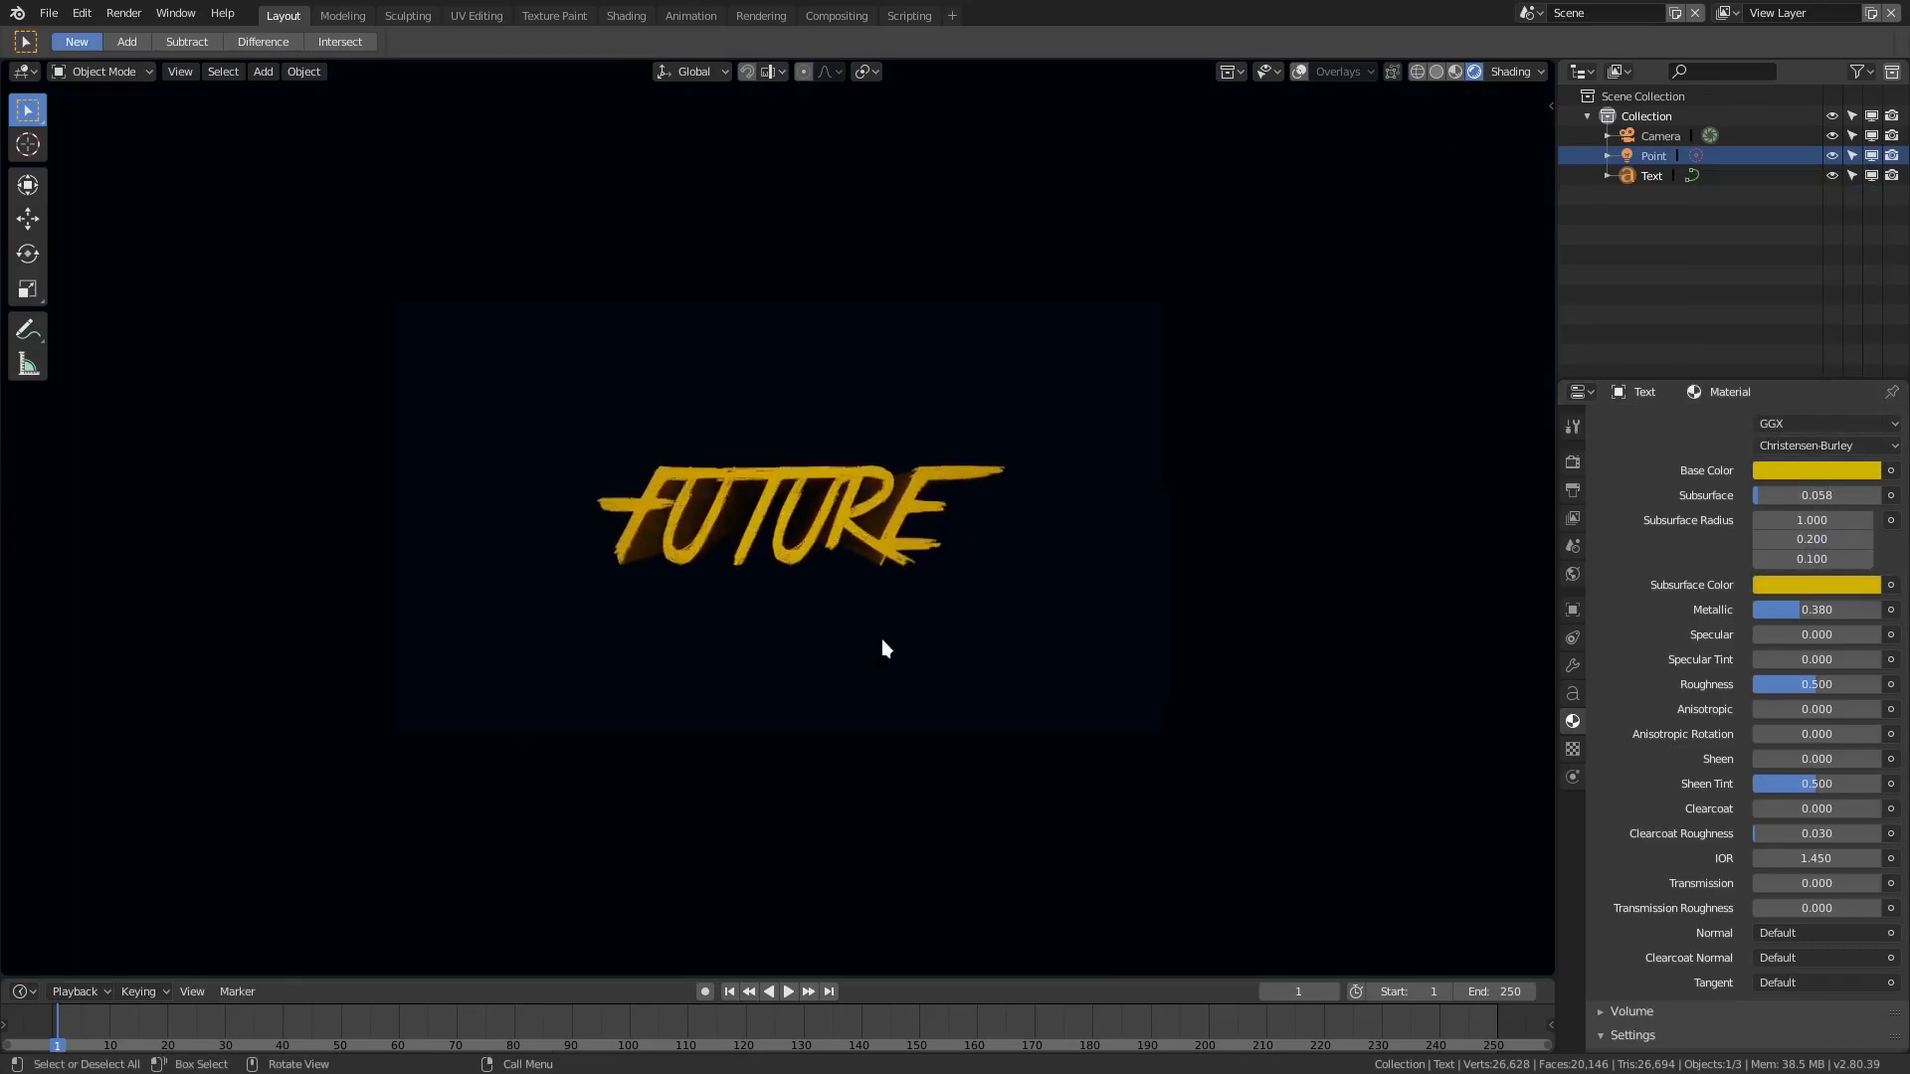
{"action": "scroll", "coordinate": [880, 636], "scroll_direction": "up", "scroll_amount": 5}
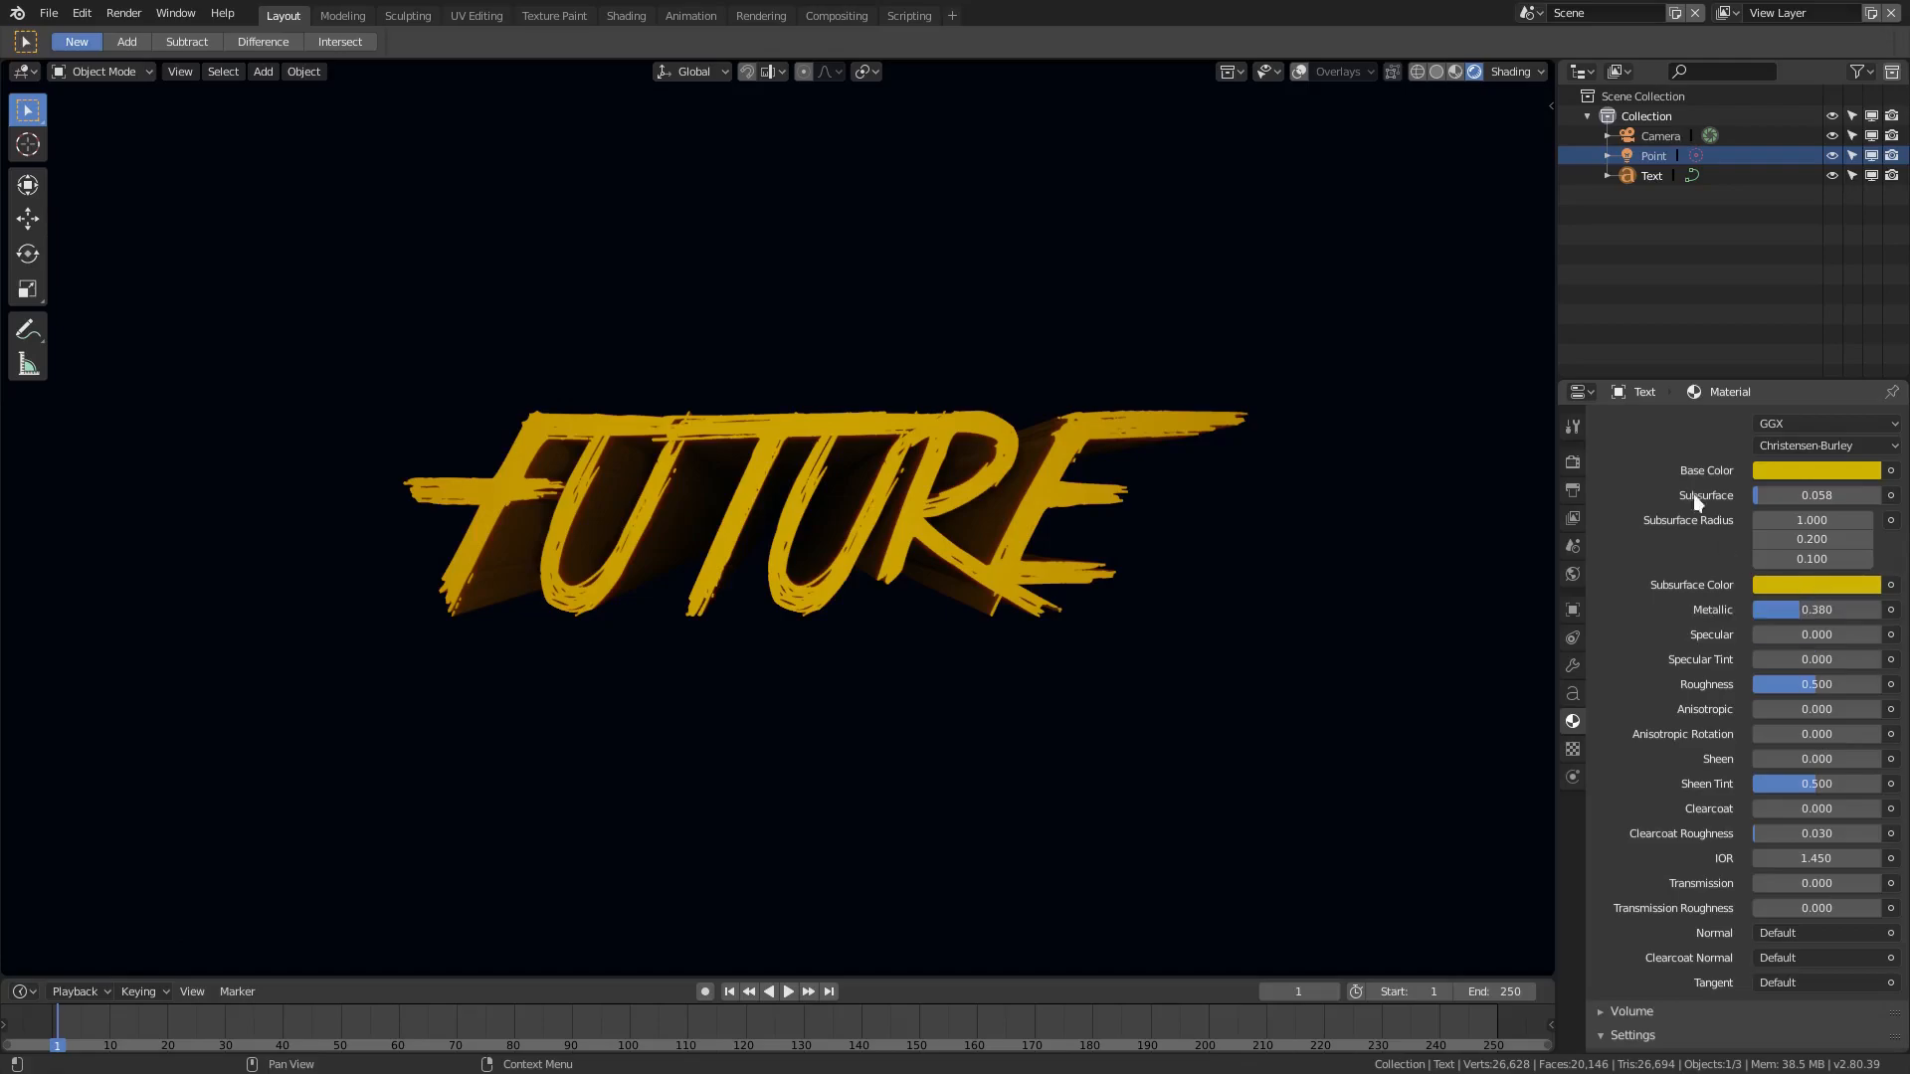
Set the text material's Roughness to 1.000
{"action": "scroll", "coordinate": [1635, 719], "scroll_direction": "down", "scroll_amount": 3}
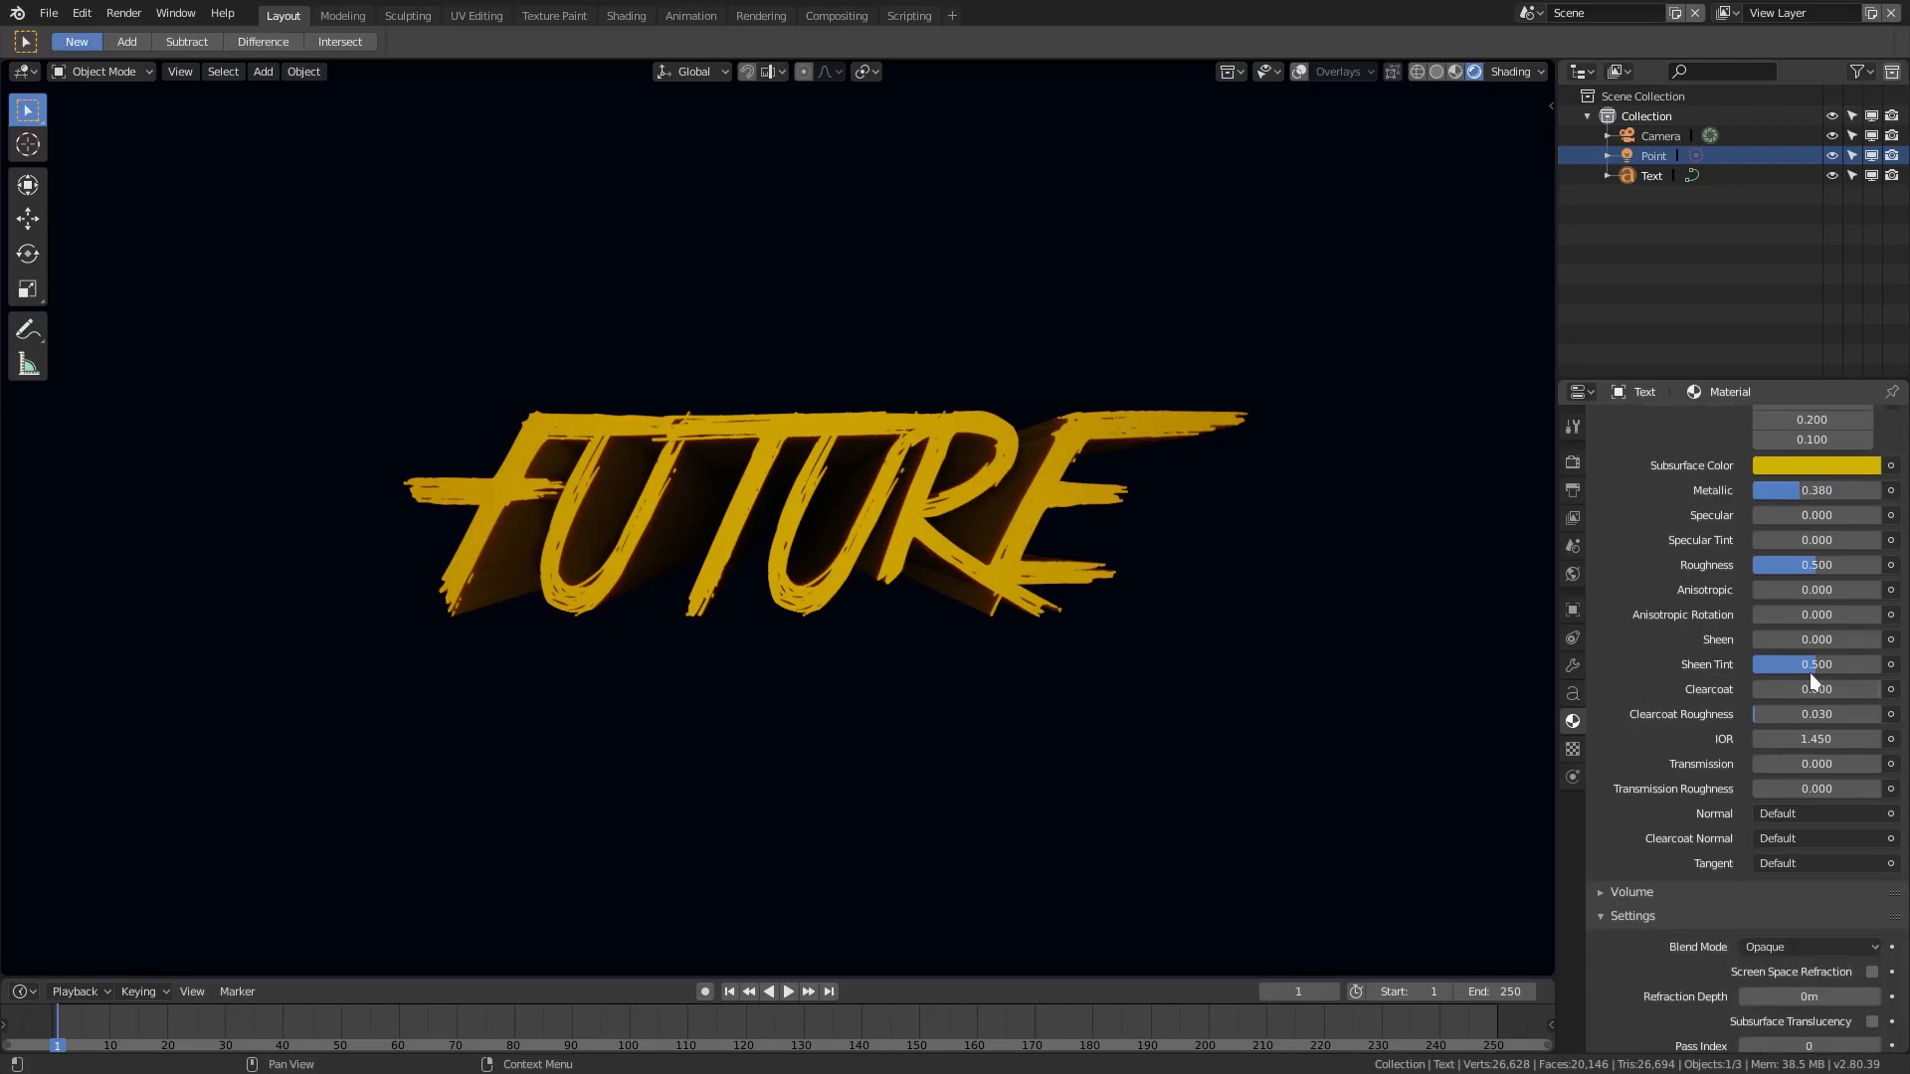
{"action": "left_click_drag", "start_coordinate": [1802, 565], "coordinate": [1878, 565]}
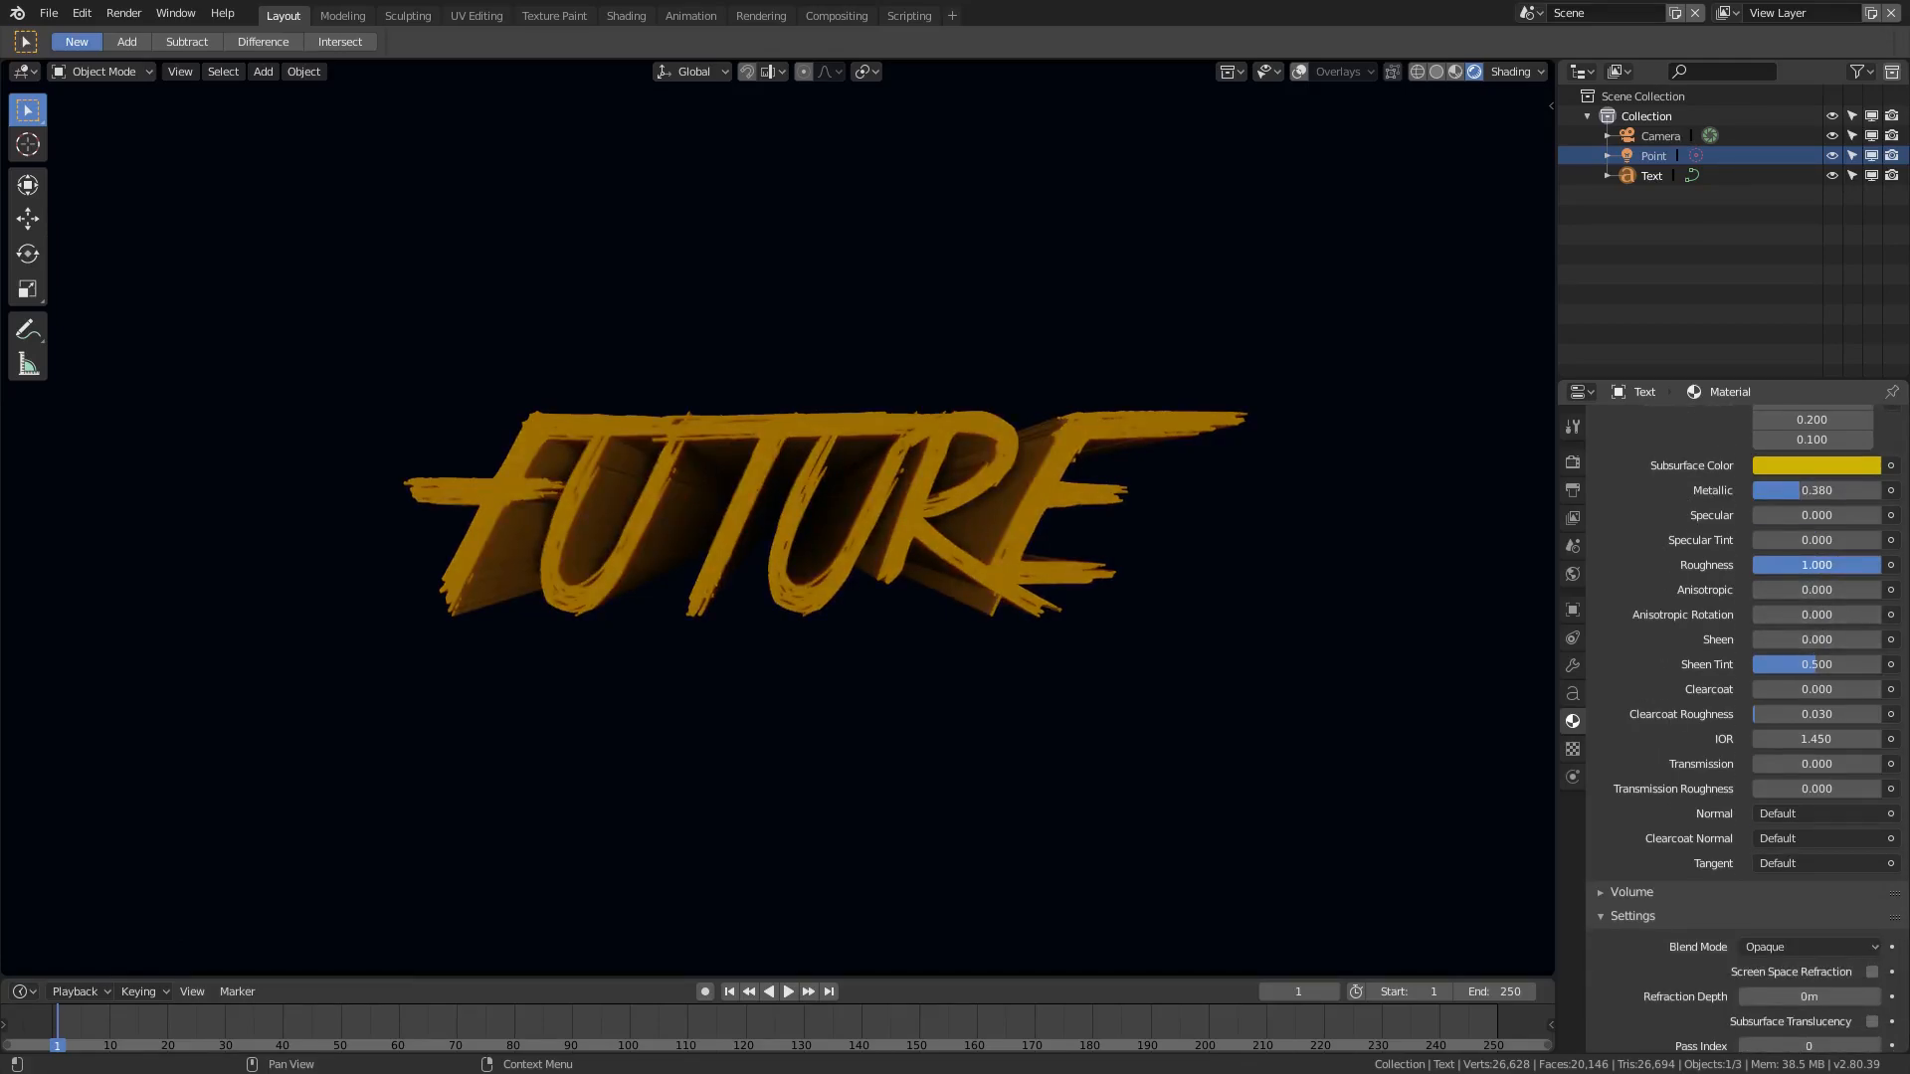
{"action": "scroll", "coordinate": [1657, 593], "scroll_direction": "up", "scroll_amount": 5}
Soften the base colour to a less saturated gold and copy it to the Subsurface Color
{"action": "left_click", "coordinate": [1789, 548]}
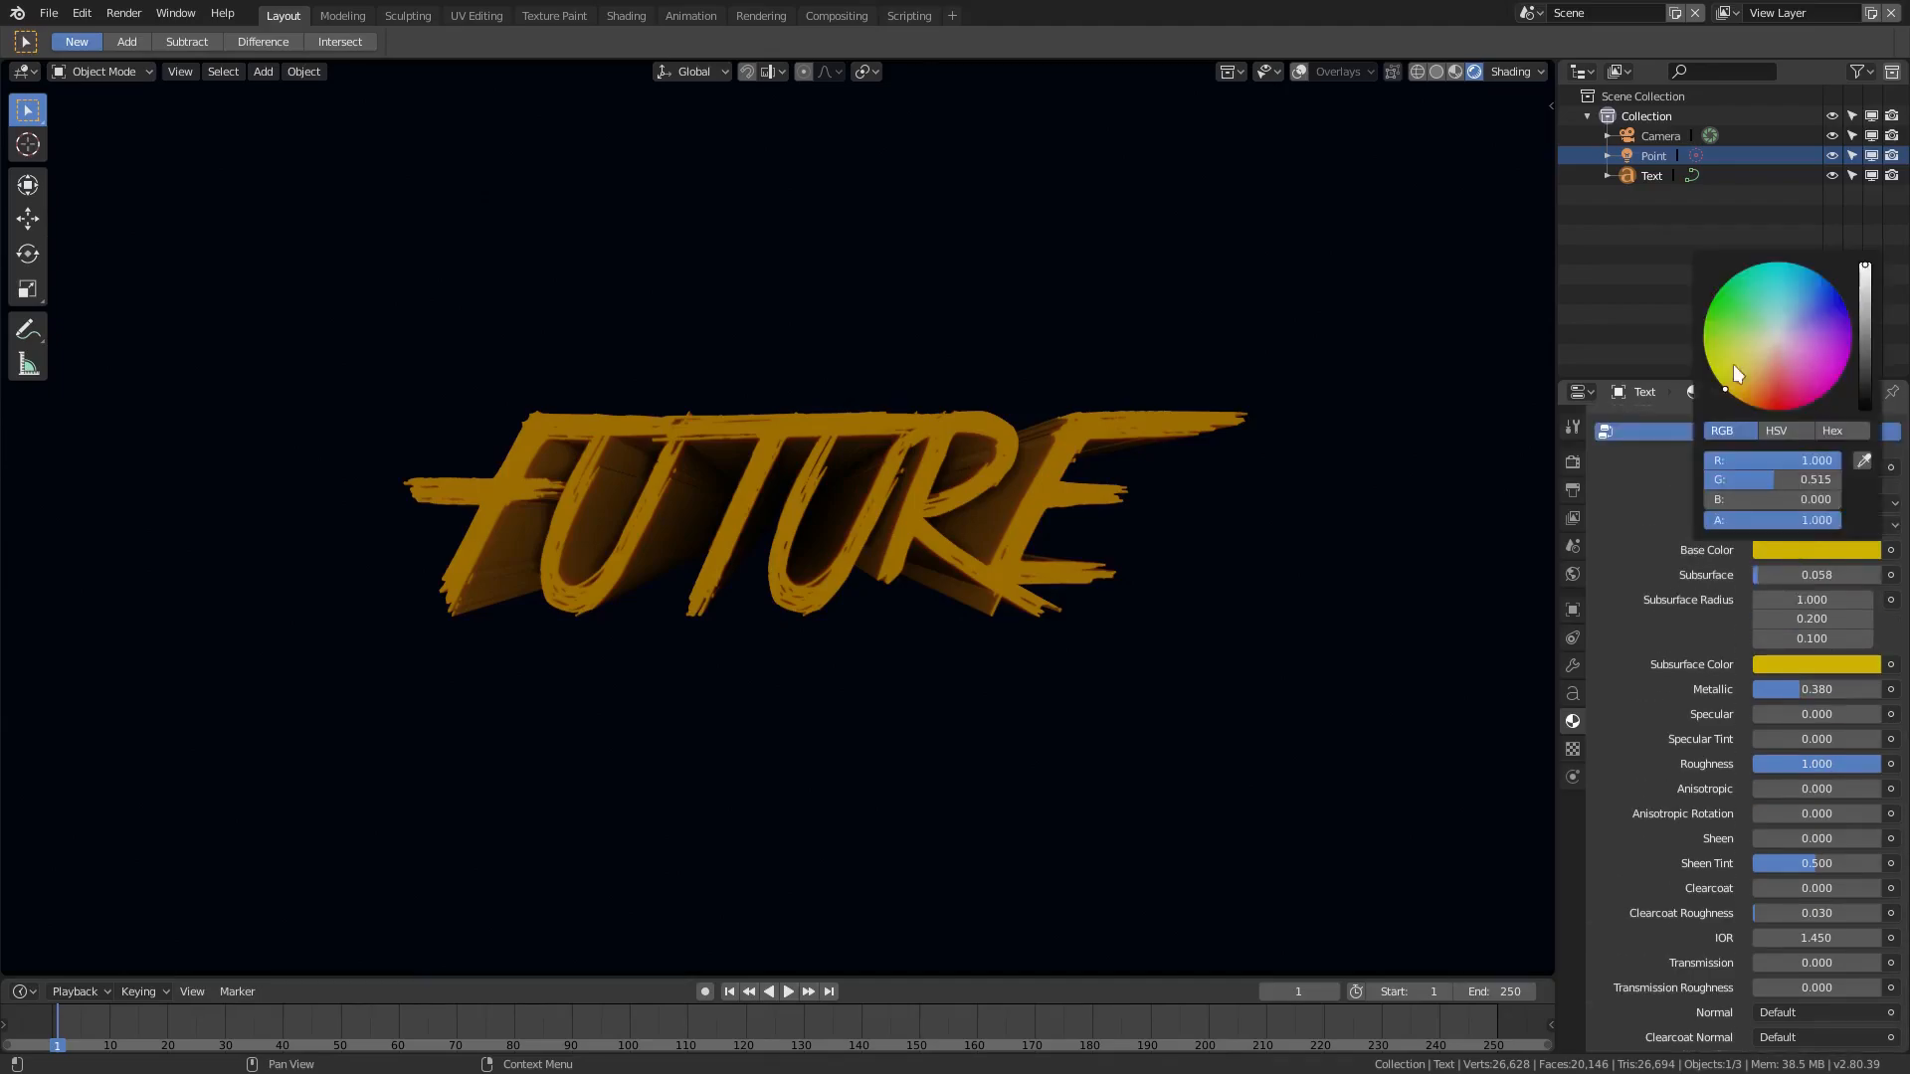
{"action": "left_click", "coordinate": [1810, 673]}
{"action": "mouse_move", "coordinate": [1733, 491]}
{"action": "left_mouse_down"}
{"action": "mouse_move", "coordinate": [1760, 481]}
{"action": "mouse_move", "coordinate": [1751, 511]}
{"action": "left_mouse_up"}
{"action": "left_click", "coordinate": [1812, 550]}
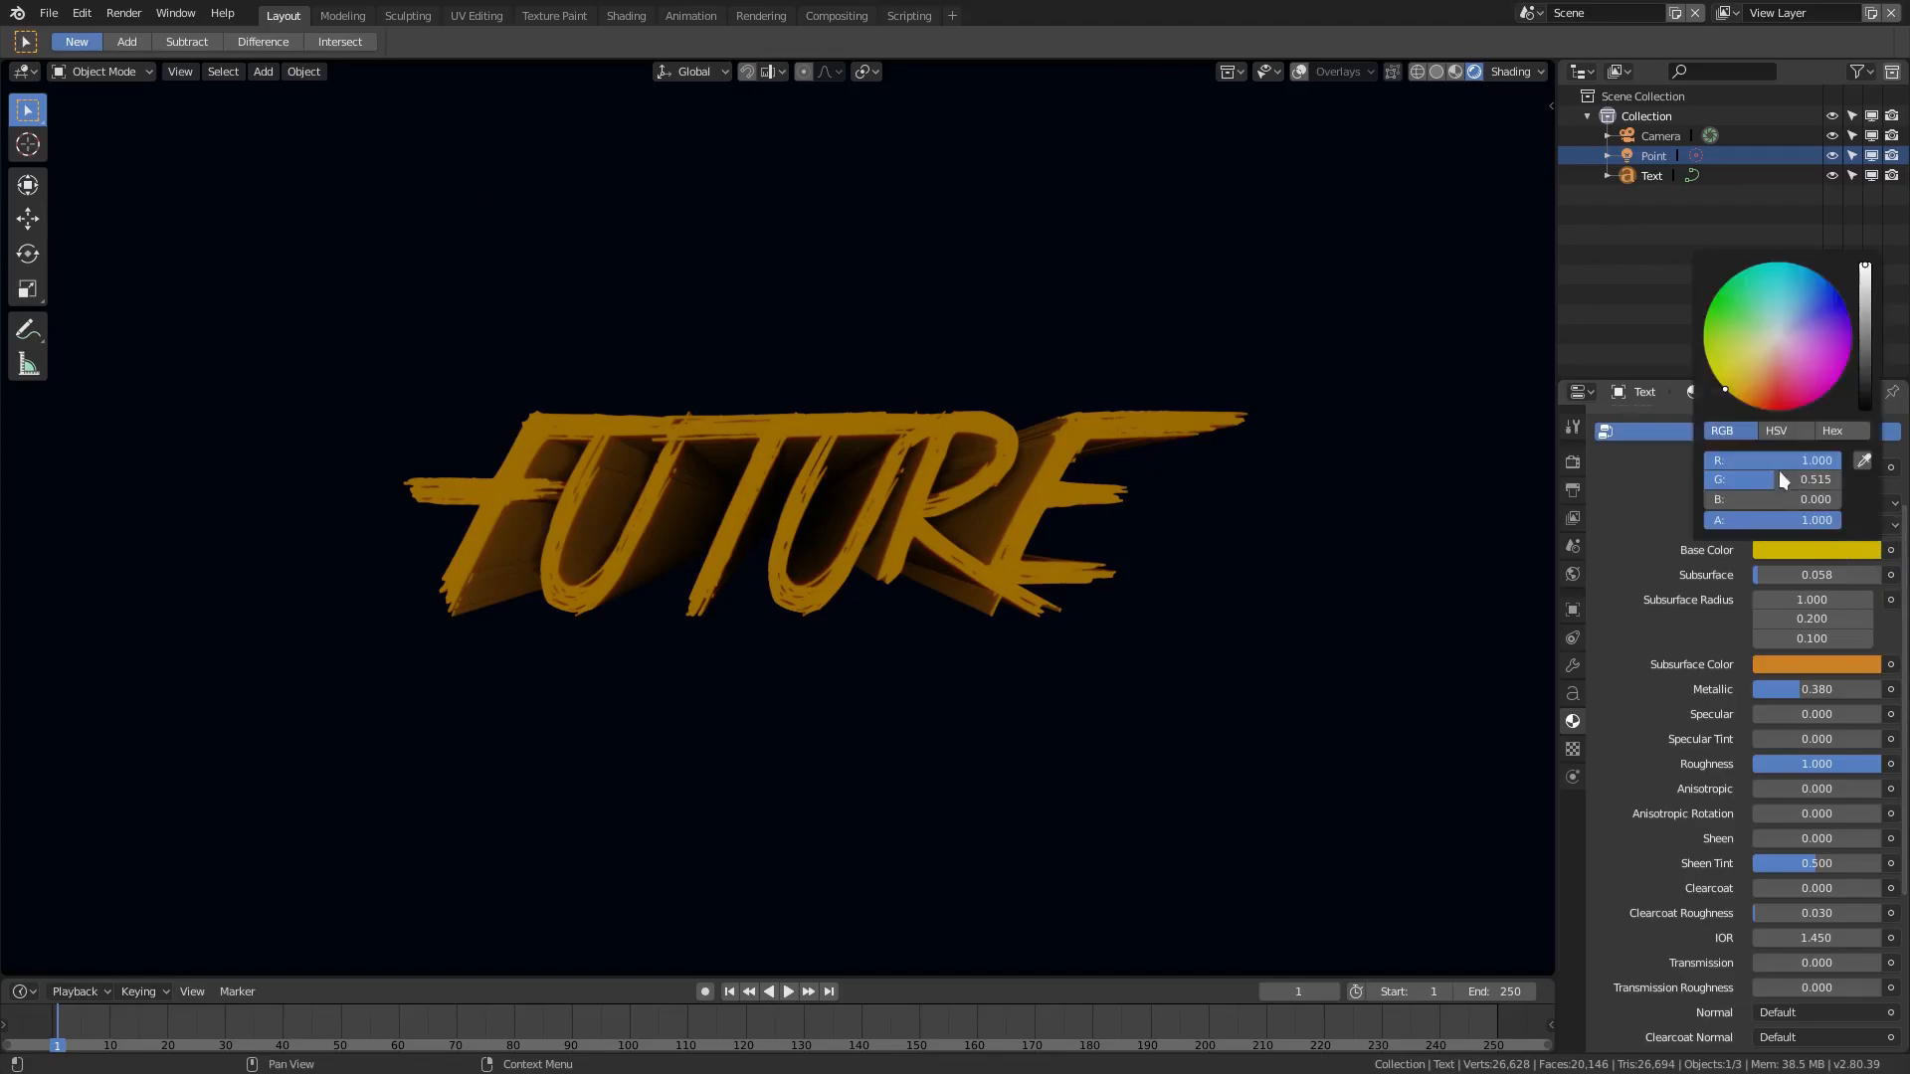
{"action": "left_click_drag", "start_coordinate": [1723, 388], "coordinate": [1742, 385]}
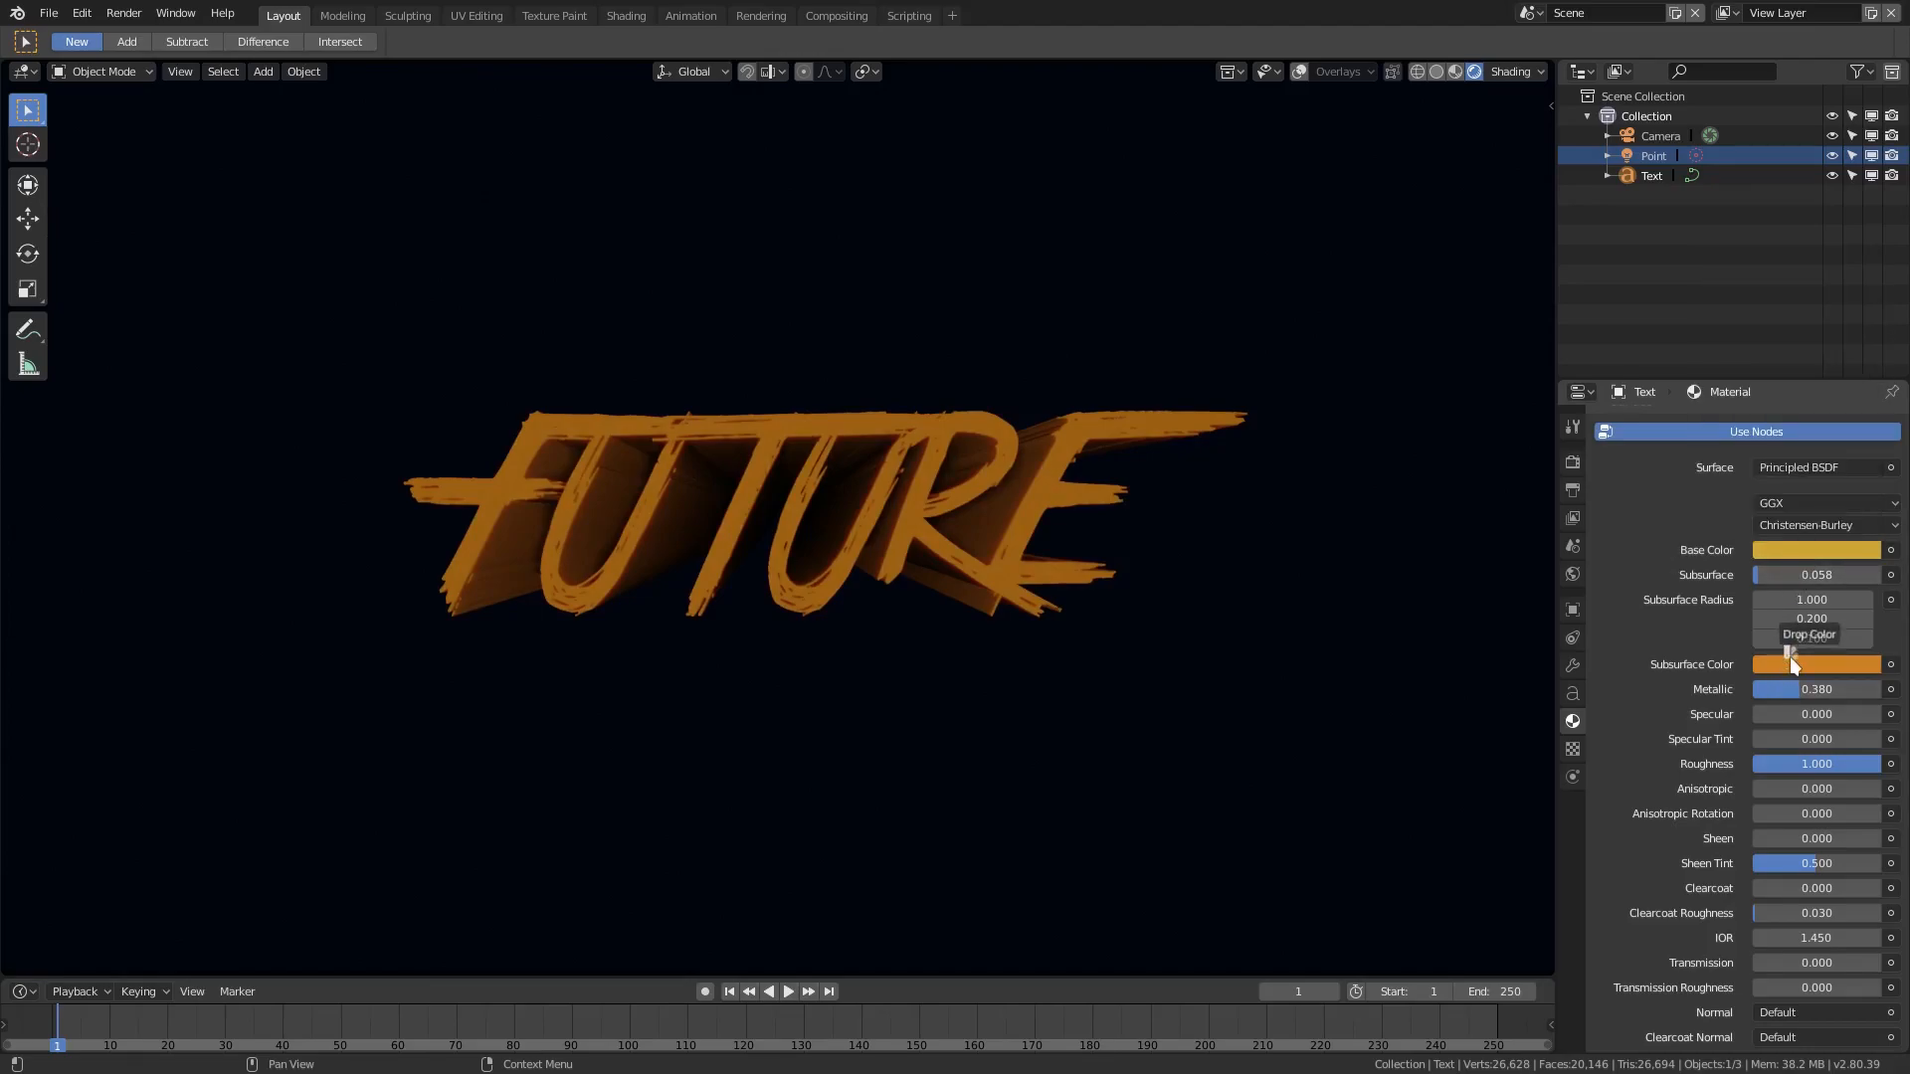
{"action": "scroll", "coordinate": [1070, 581], "scroll_direction": "down", "scroll_amount": 5}
{"action": "scroll", "coordinate": [1070, 581], "scroll_direction": "up", "scroll_amount": 4}
With solid shading and overlays on, move the camera and point light together closer to the text, then view the rendered result through the camera
{"action": "left_click", "coordinate": [1655, 154]}
{"action": "mouse_move", "coordinate": [1194, 585]}
{"action": "middle_mouse_down"}
{"action": "mouse_move", "coordinate": [968, 678]}
{"action": "mouse_move", "coordinate": [1057, 699]}
{"action": "middle_mouse_up"}
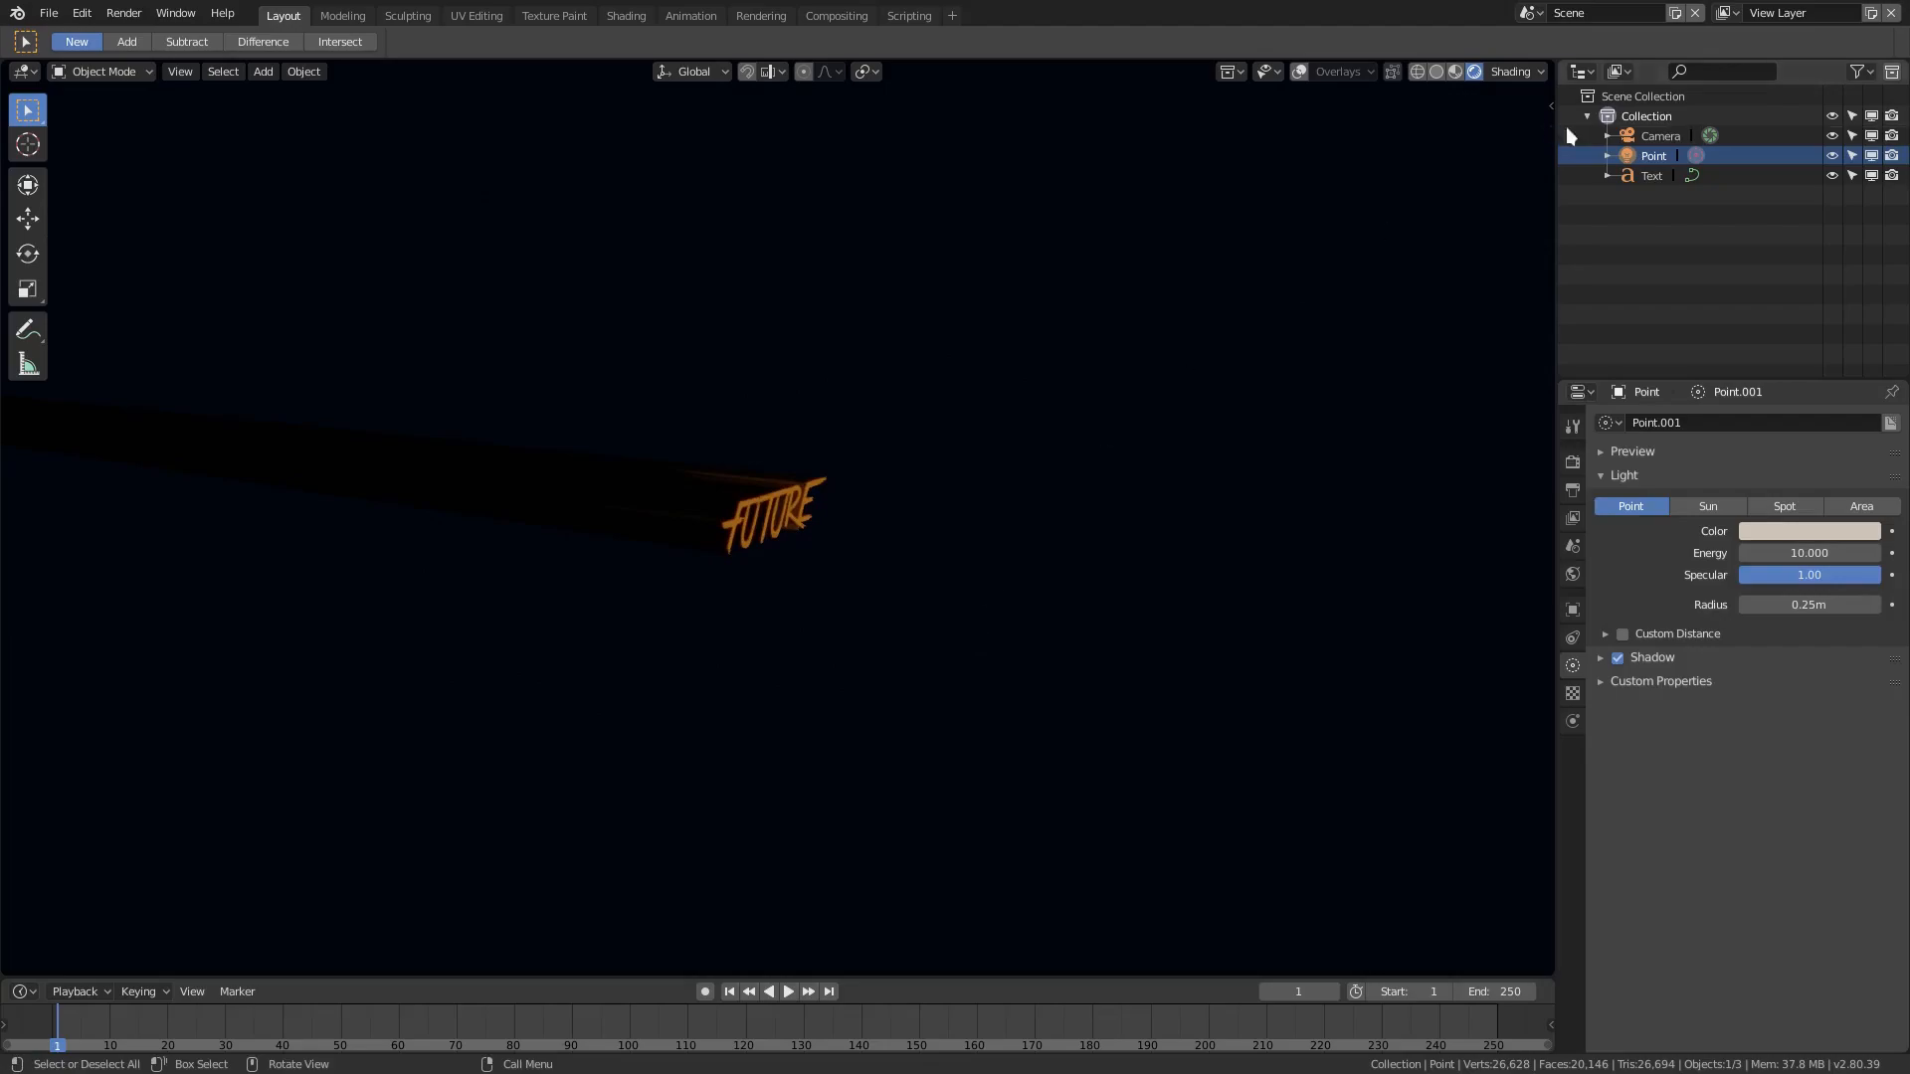
{"action": "left_click", "coordinate": [1435, 72]}
{"action": "left_click", "coordinate": [1299, 72]}
{"action": "left_click", "coordinate": [1165, 560]}
{"action": "key", "text": "g"}
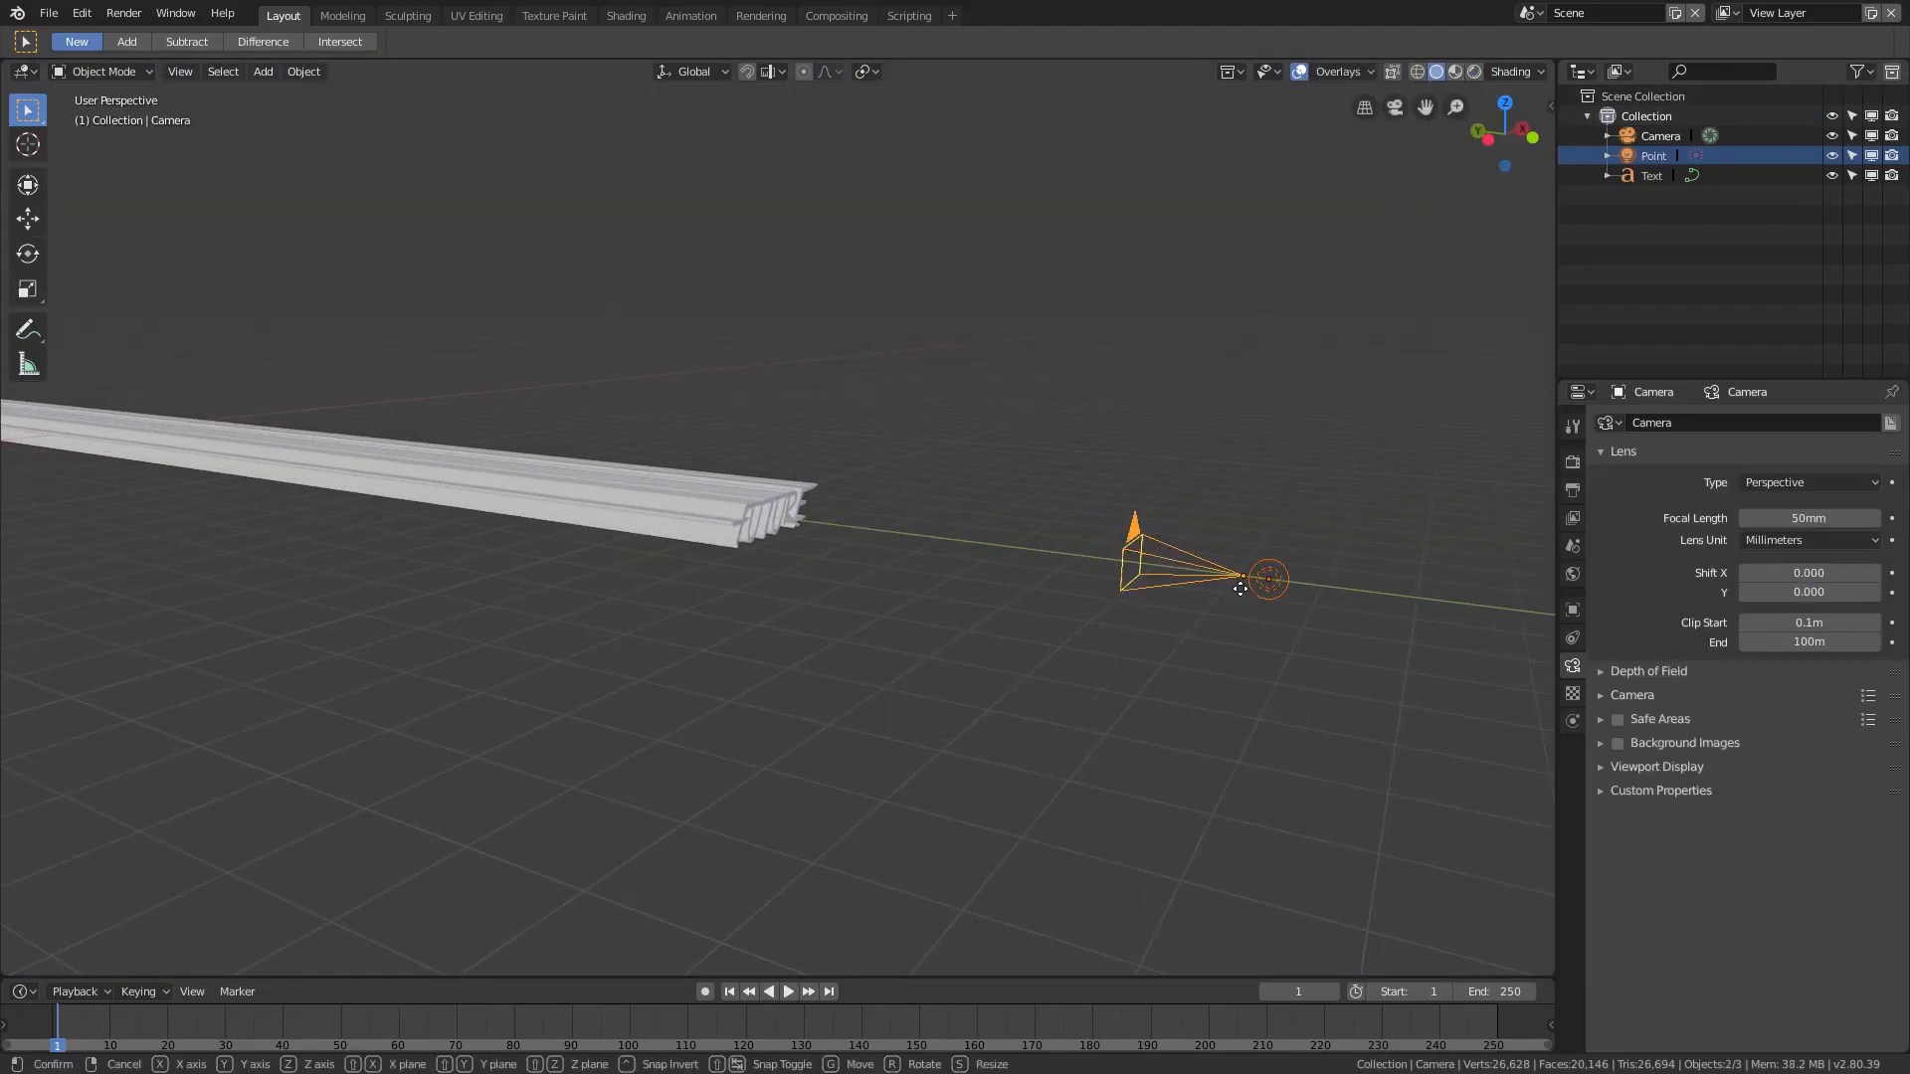
{"action": "left_click", "coordinate": [911, 522]}
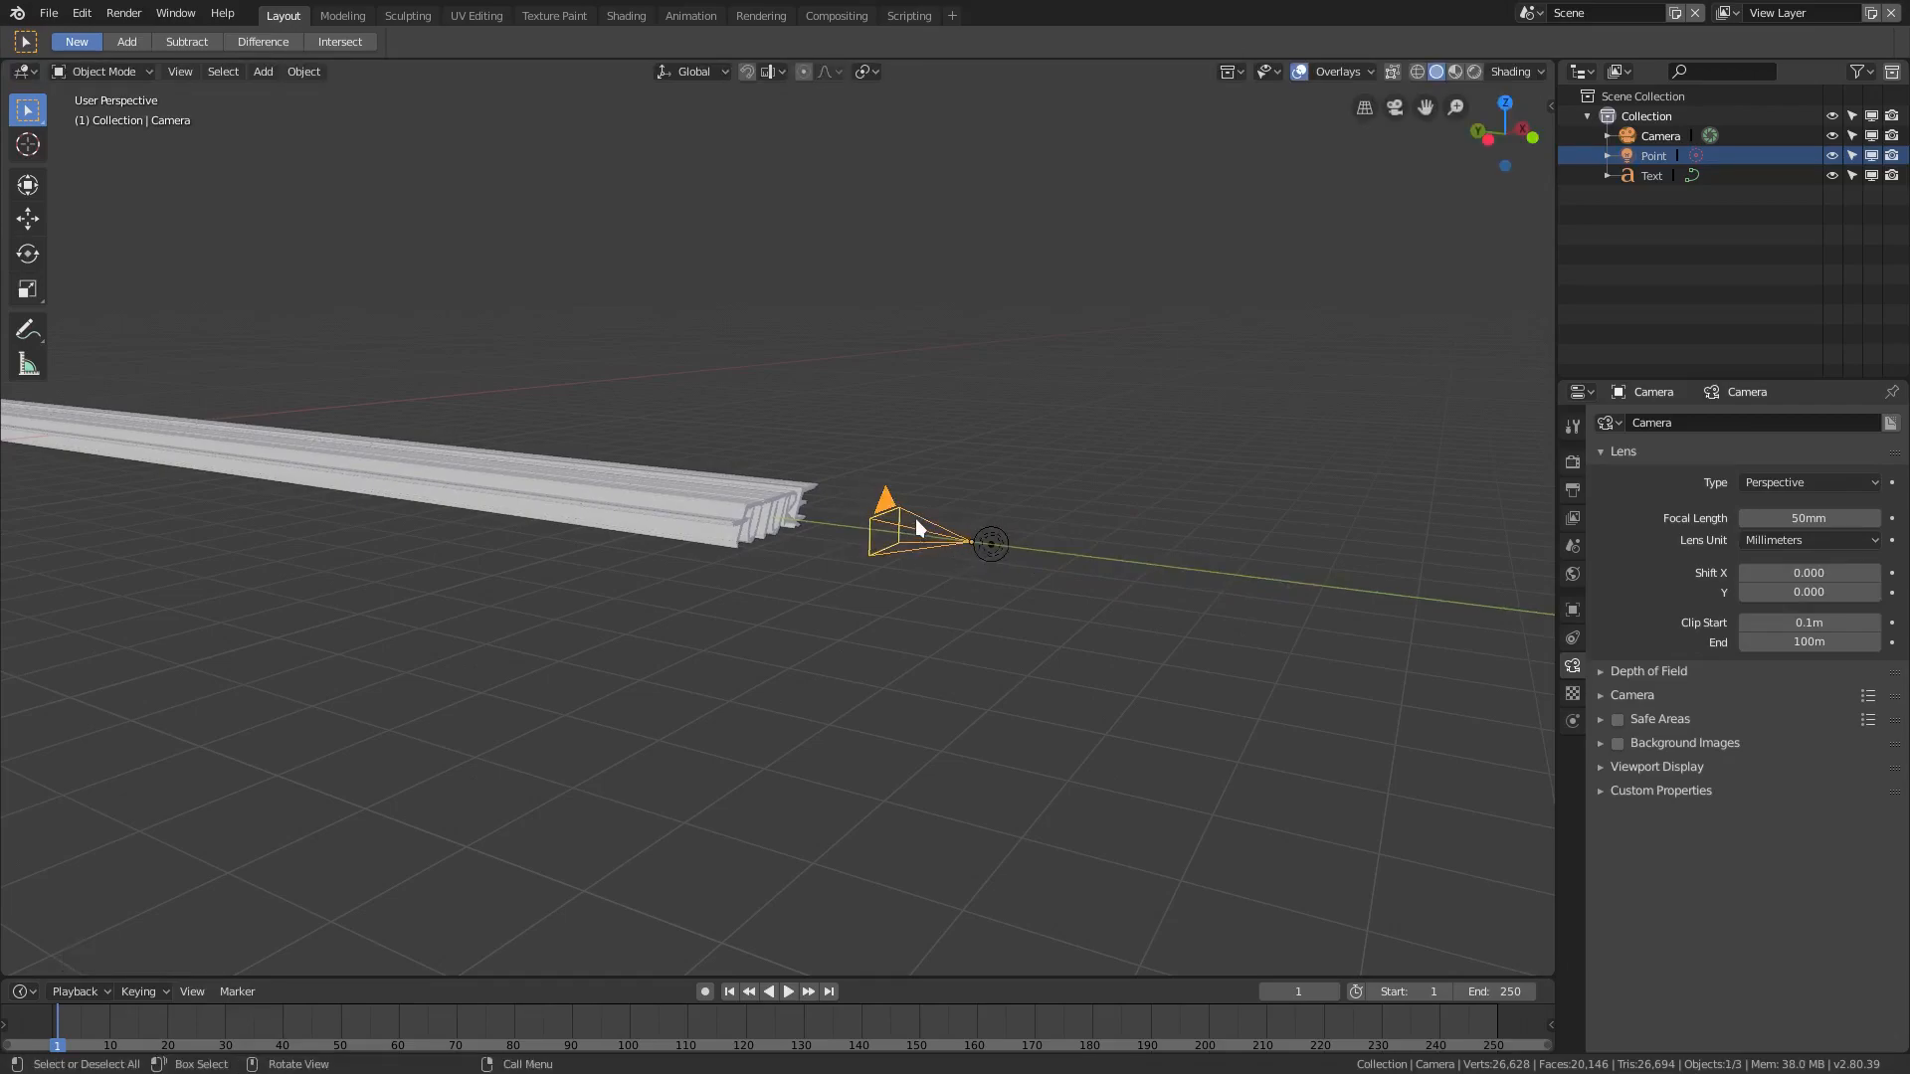
{"action": "key", "text": "KP_0"}
{"action": "left_click", "coordinate": [1474, 72]}
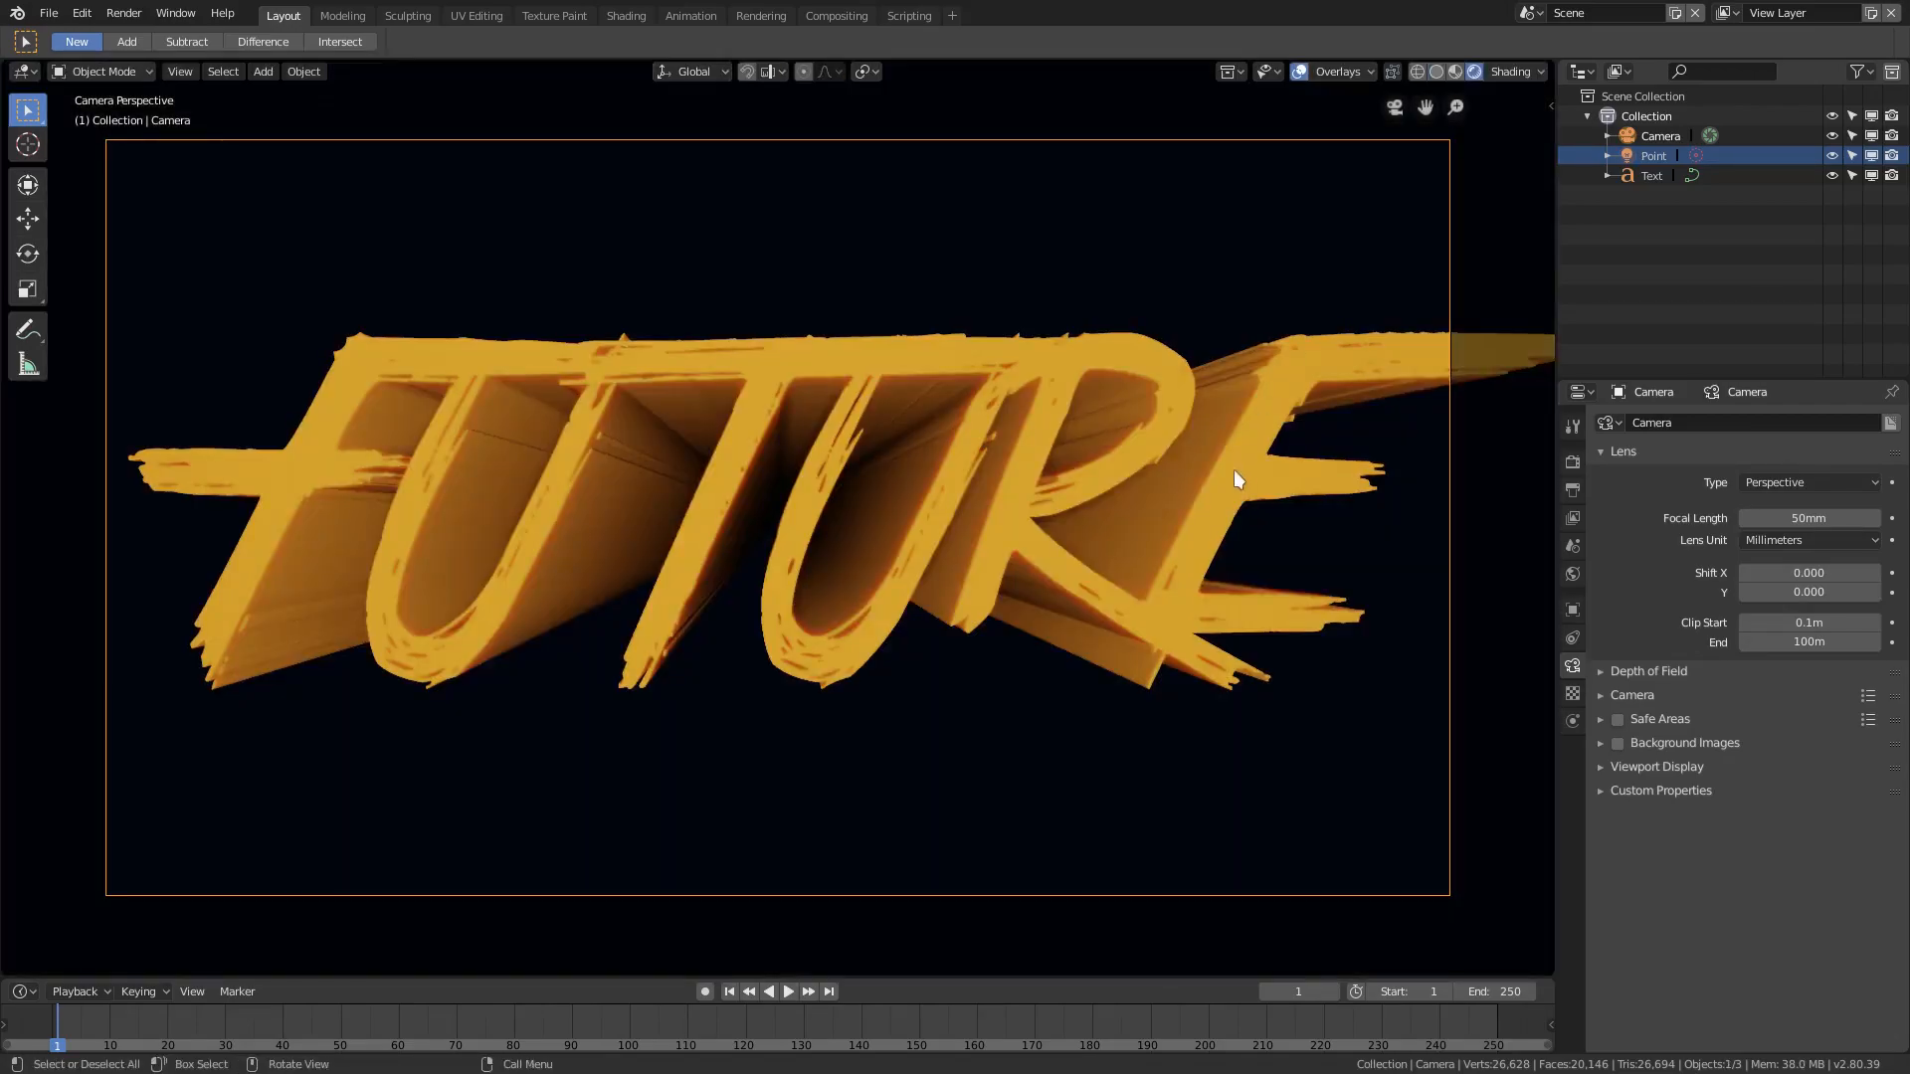
Set the camera's focal length to 25 mm
{"action": "left_click", "coordinate": [1234, 470]}
{"action": "left_click", "coordinate": [1573, 721]}
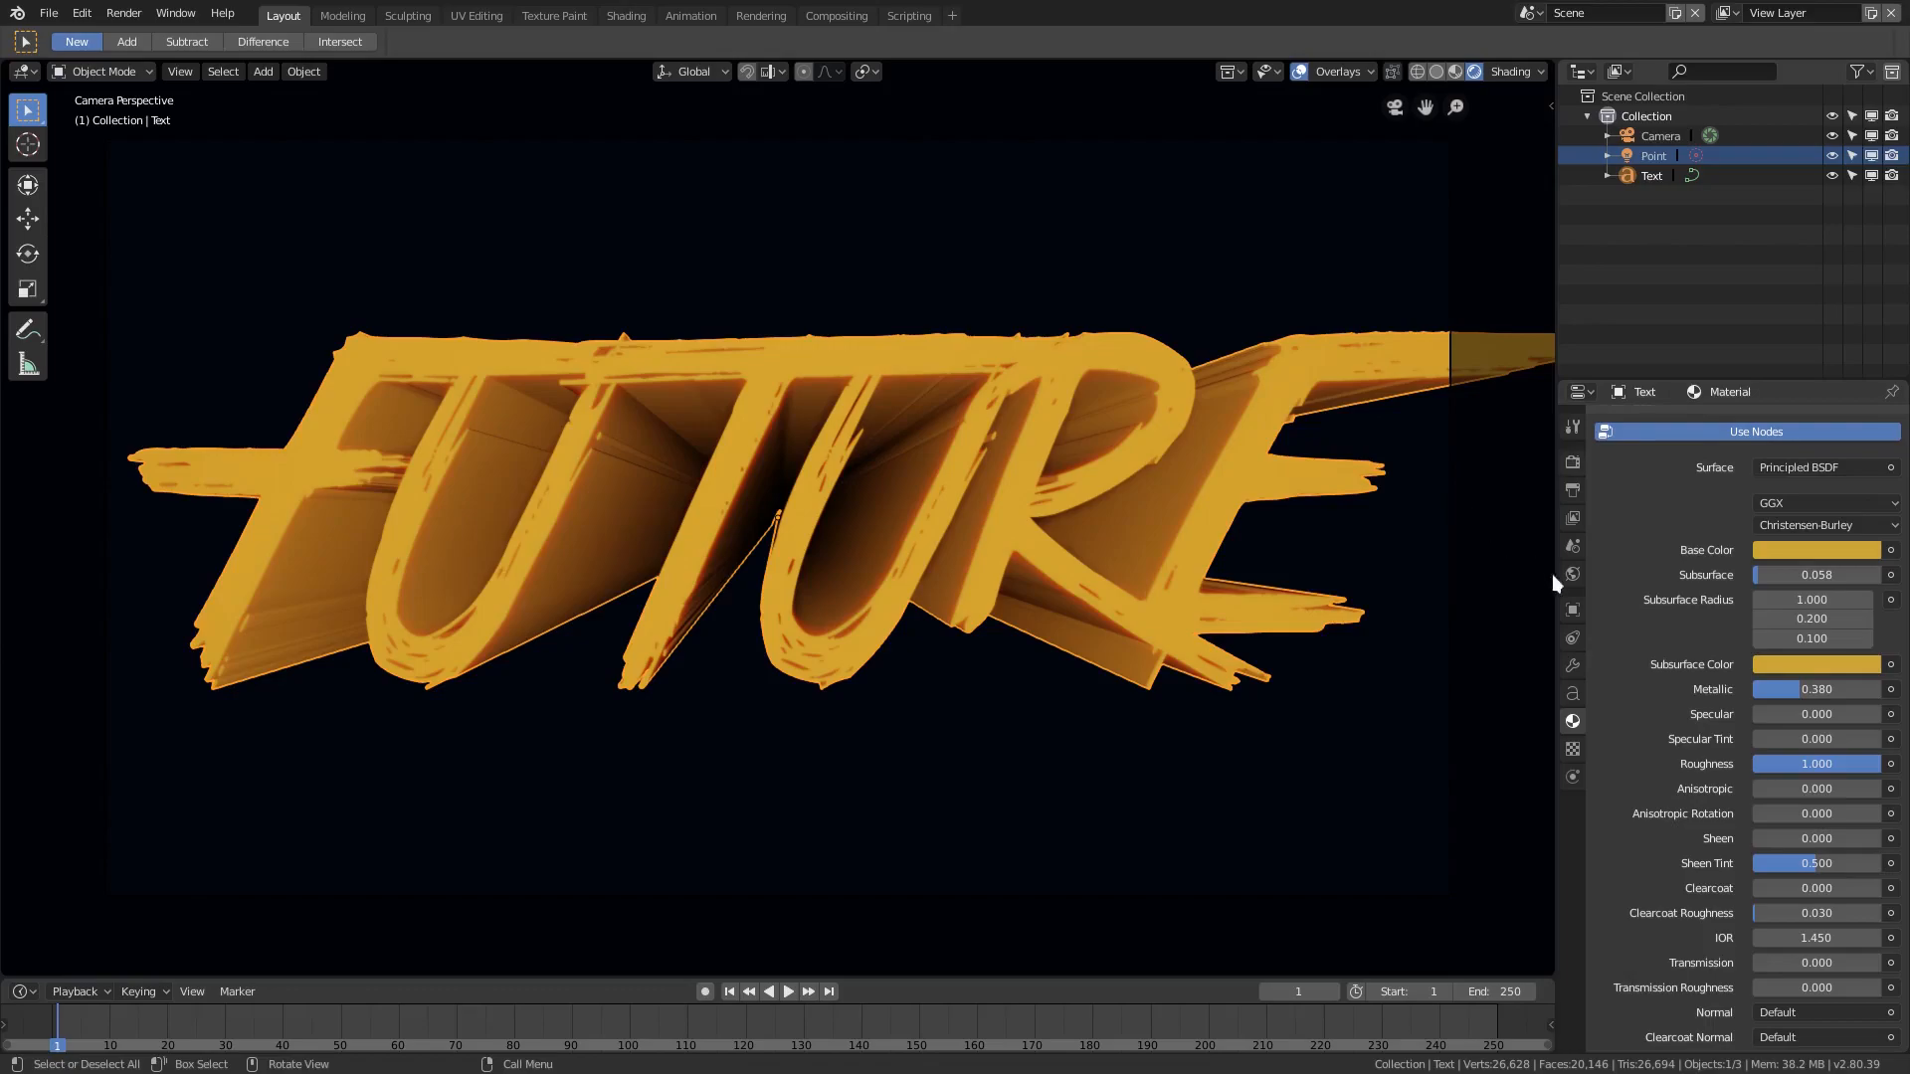
{"action": "left_click", "coordinate": [1451, 638]}
{"action": "mouse_move", "coordinate": [1808, 517]}
{"action": "left_mouse_down"}
{"action": "mouse_move", "coordinate": [1745, 517]}
{"action": "mouse_move", "coordinate": [1791, 517]}
{"action": "left_mouse_up"}
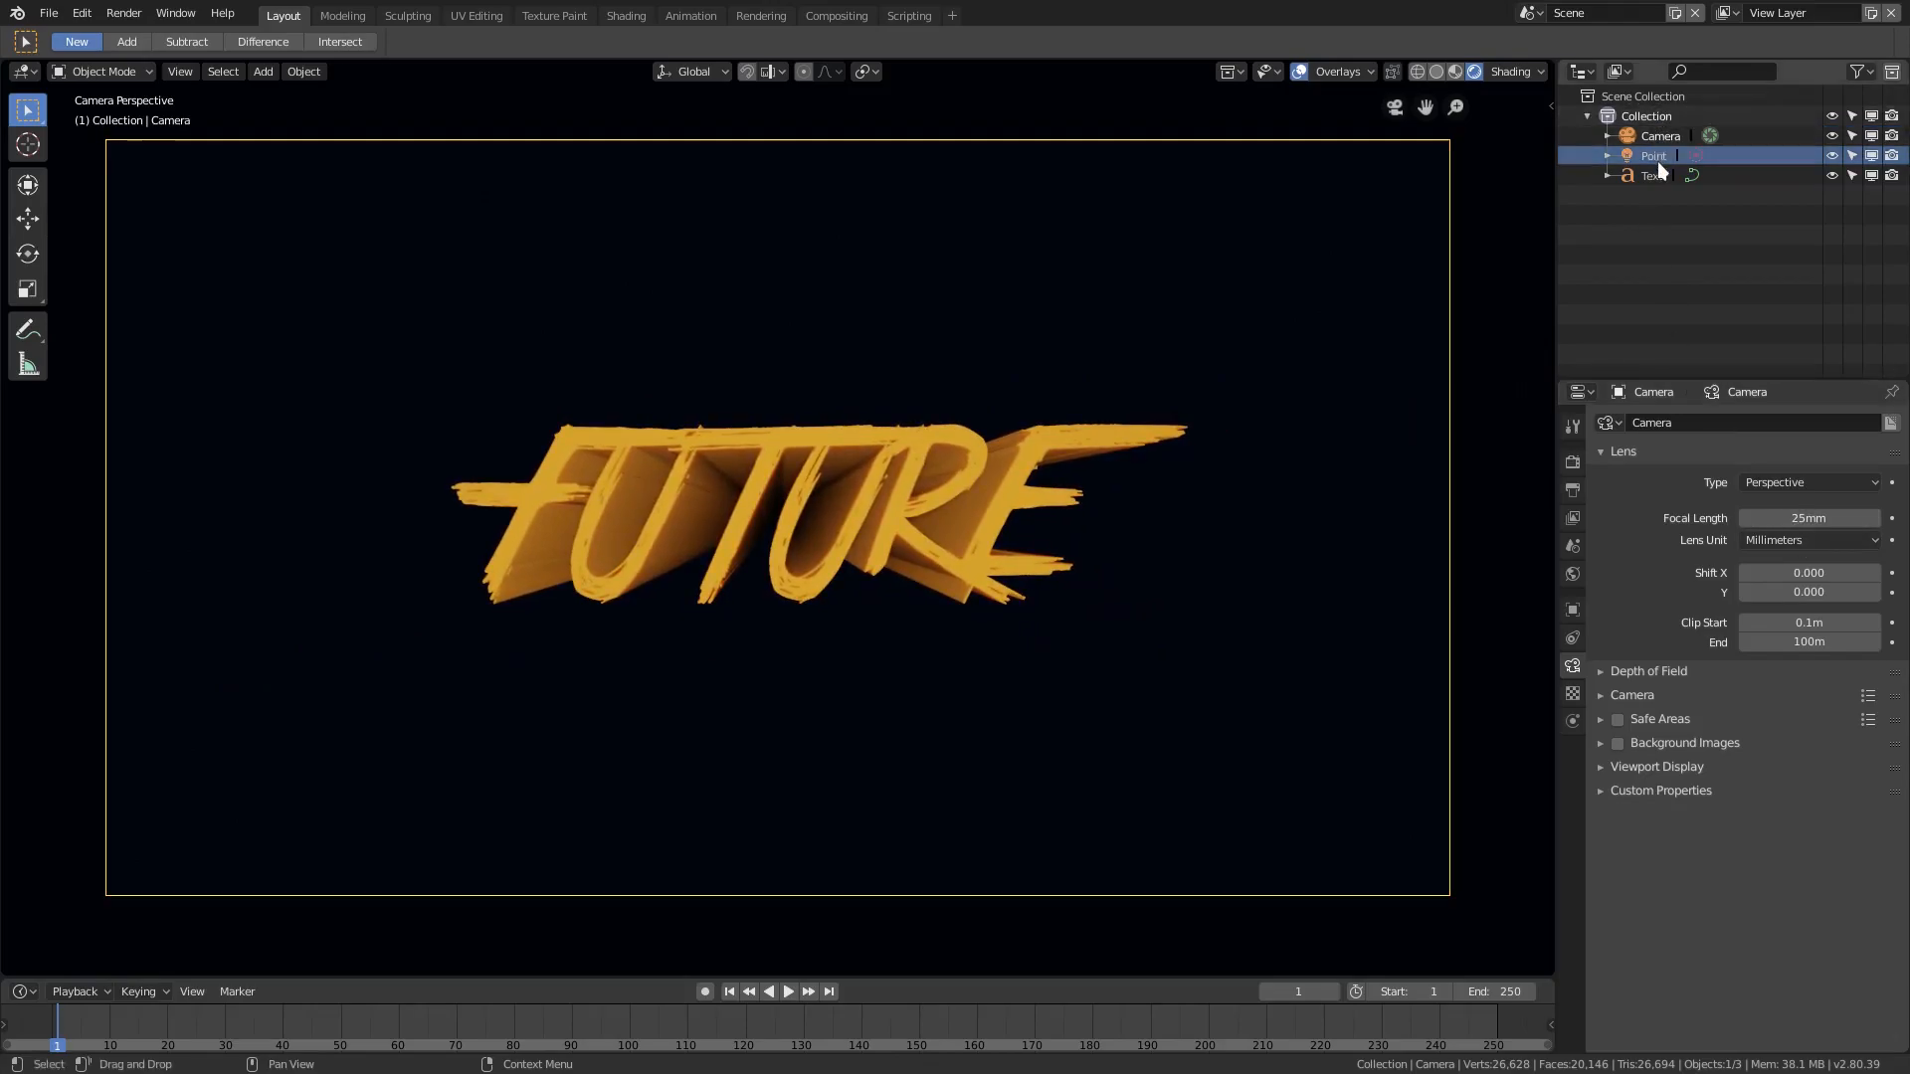
Move the point light about -1.68 m along global Y, away from the text, and return to the camera view
{"action": "left_click", "coordinate": [1655, 177]}
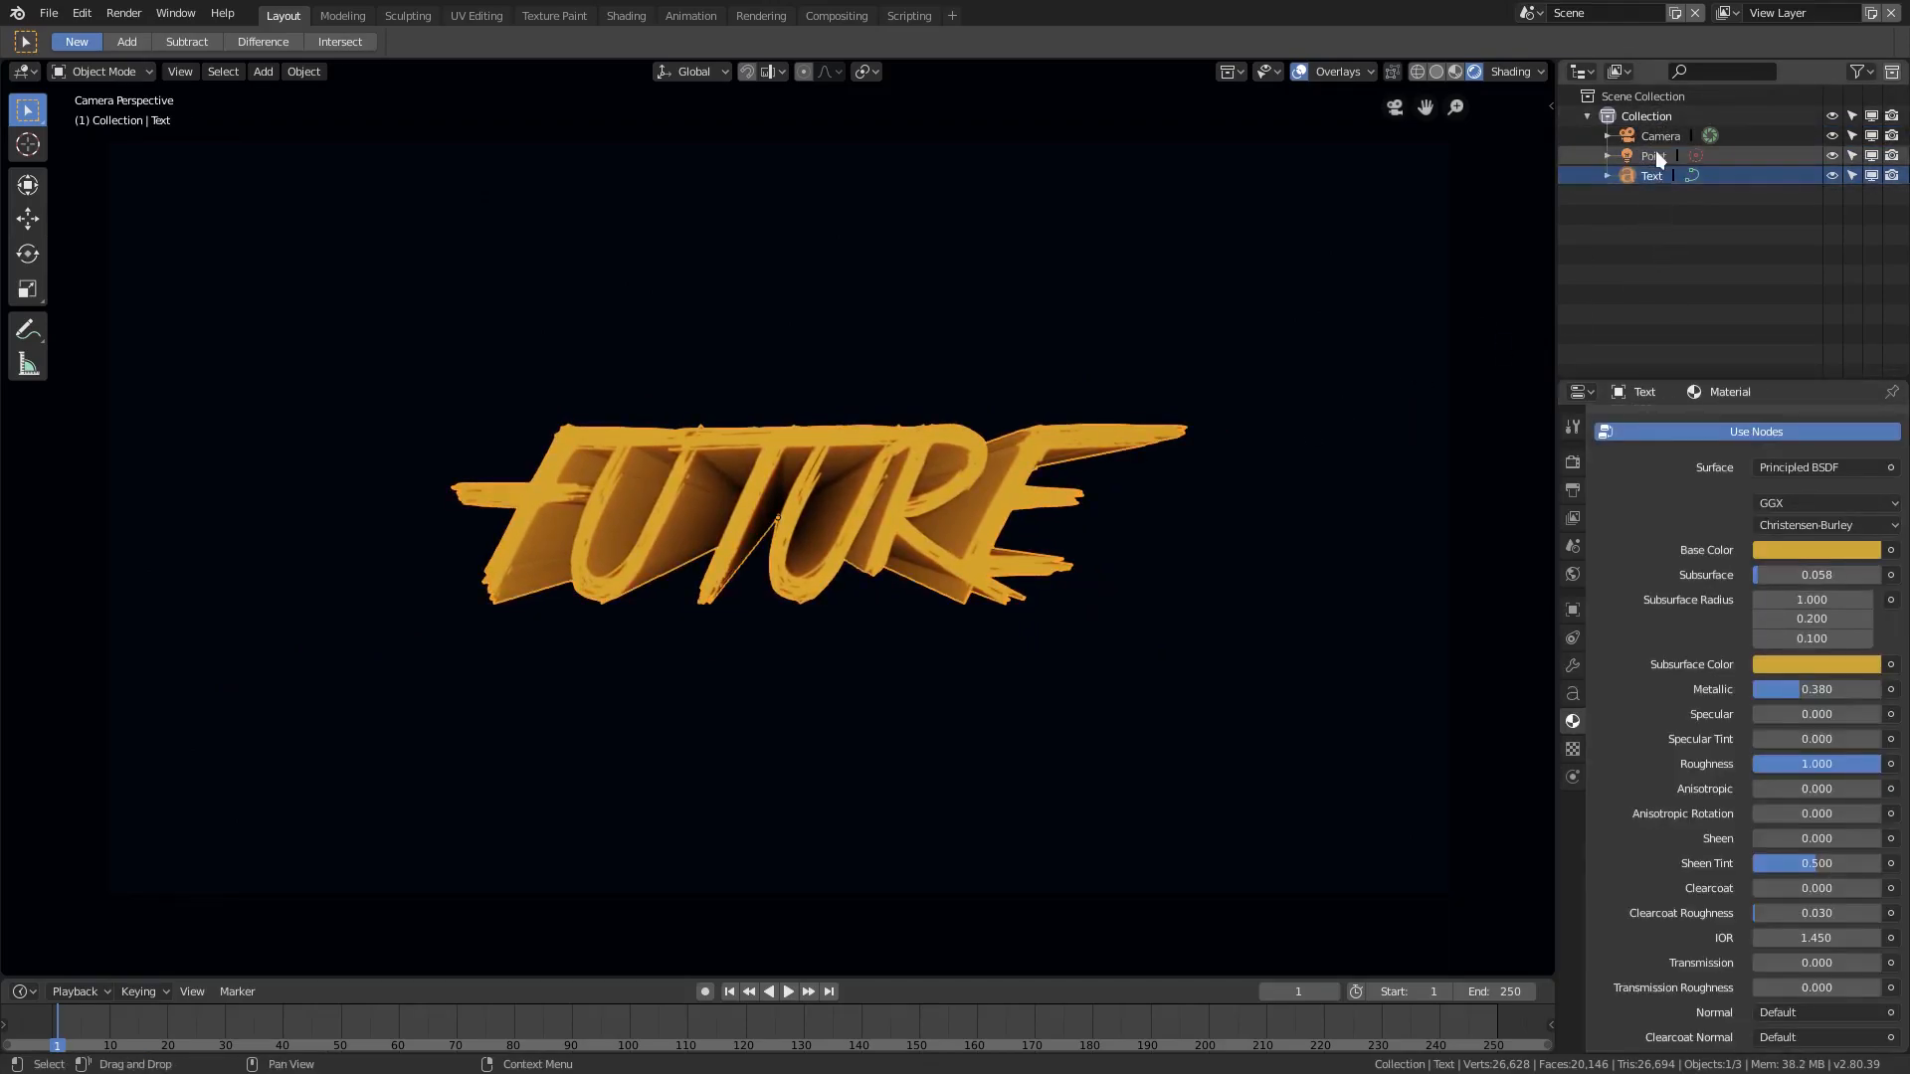
{"action": "left_click", "coordinate": [1653, 157]}
{"action": "middle_click_drag", "start_coordinate": [975, 497], "coordinate": [984, 563]}
{"action": "key", "text": "g"}
{"action": "key", "text": "y"}
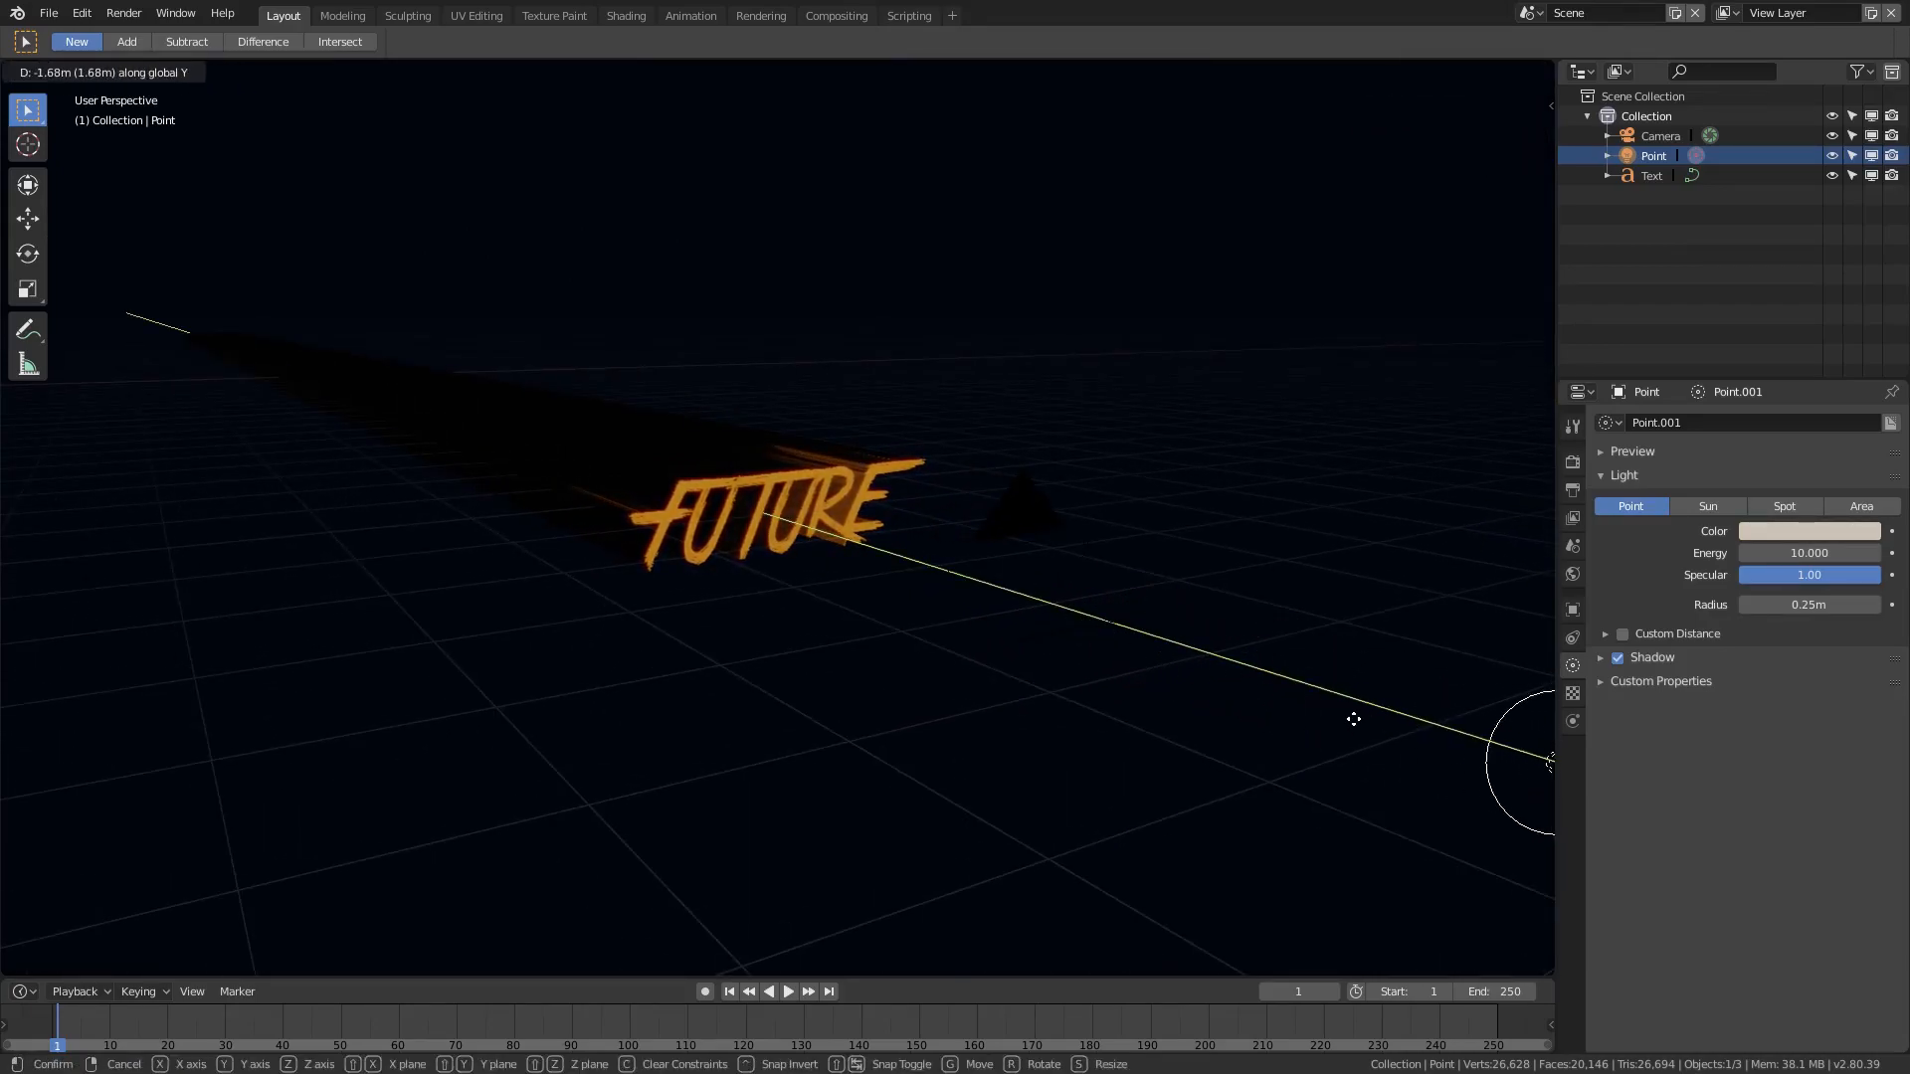
{"action": "left_click", "coordinate": [1352, 716]}
{"action": "key", "text": "KP_0"}
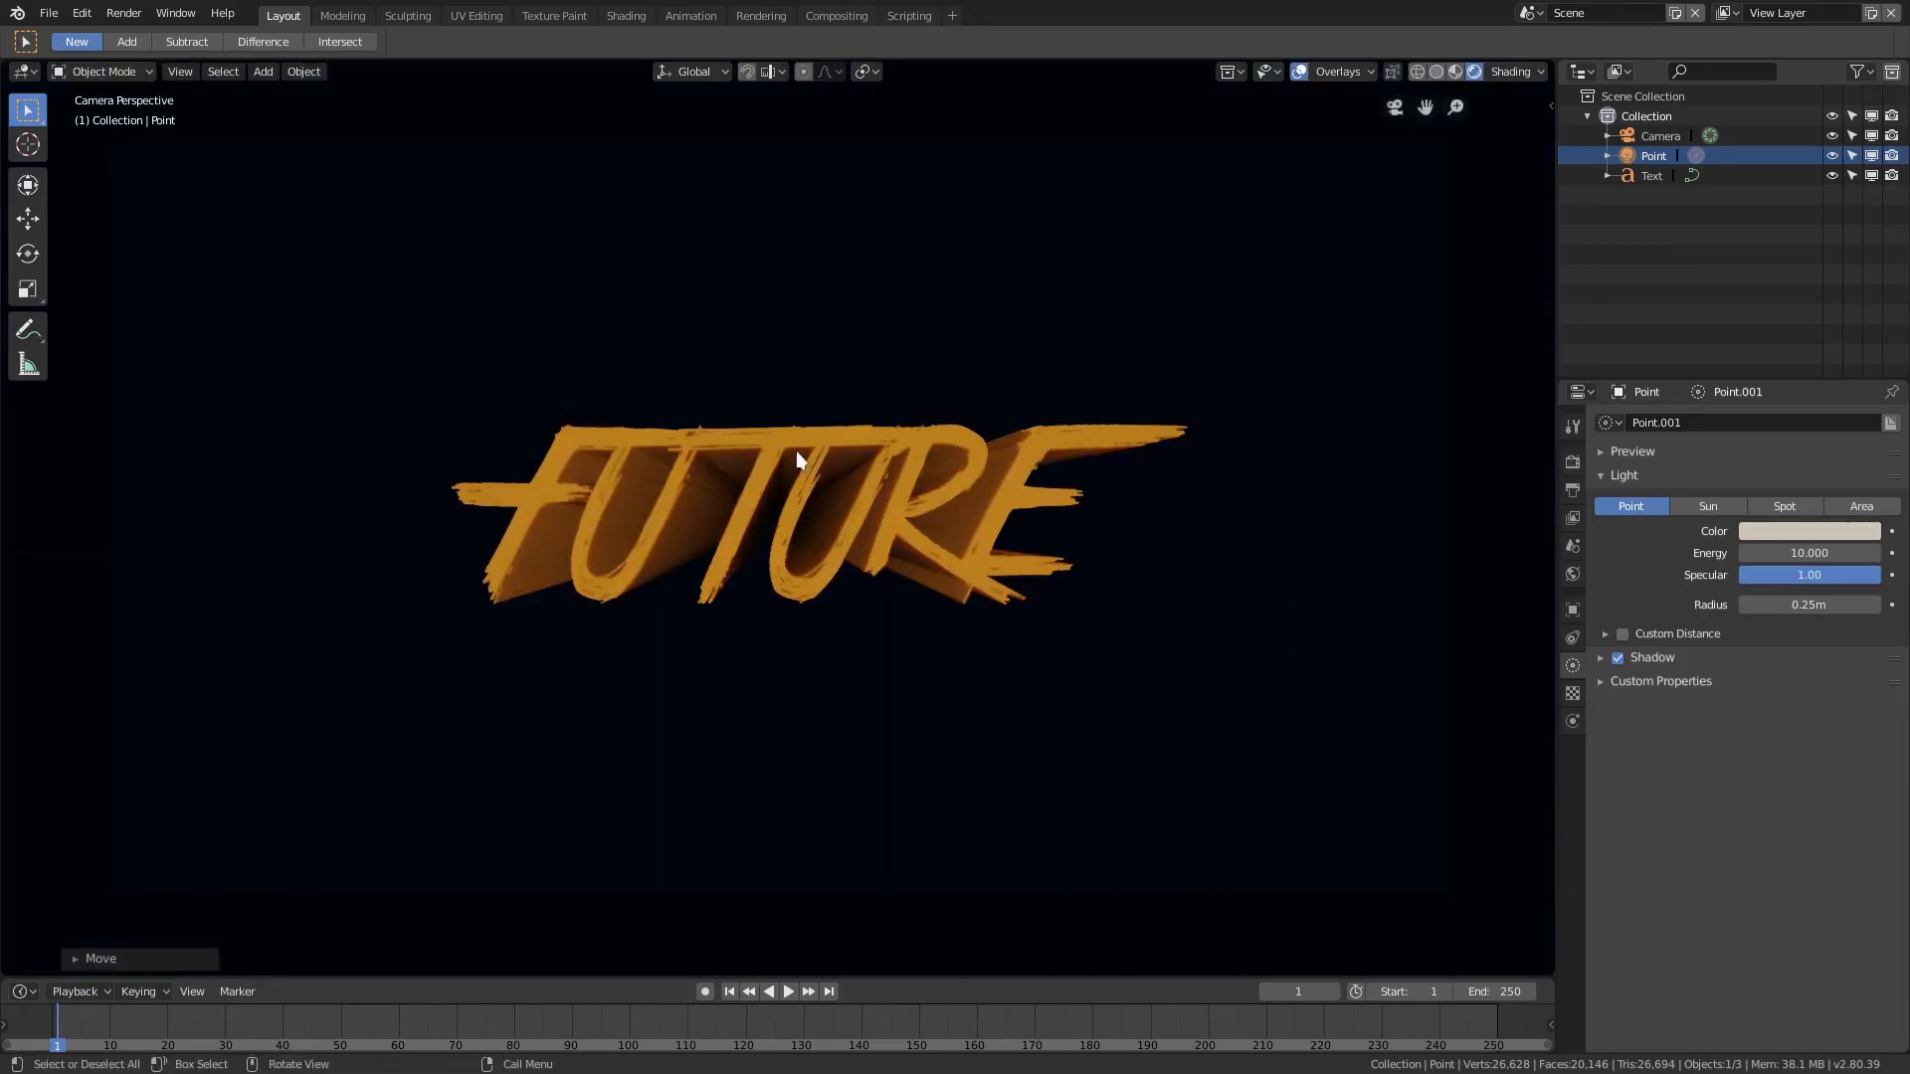
Add an area light and rotate it 180° around the global X axis so it shines upward
{"action": "left_click", "coordinate": [885, 523]}
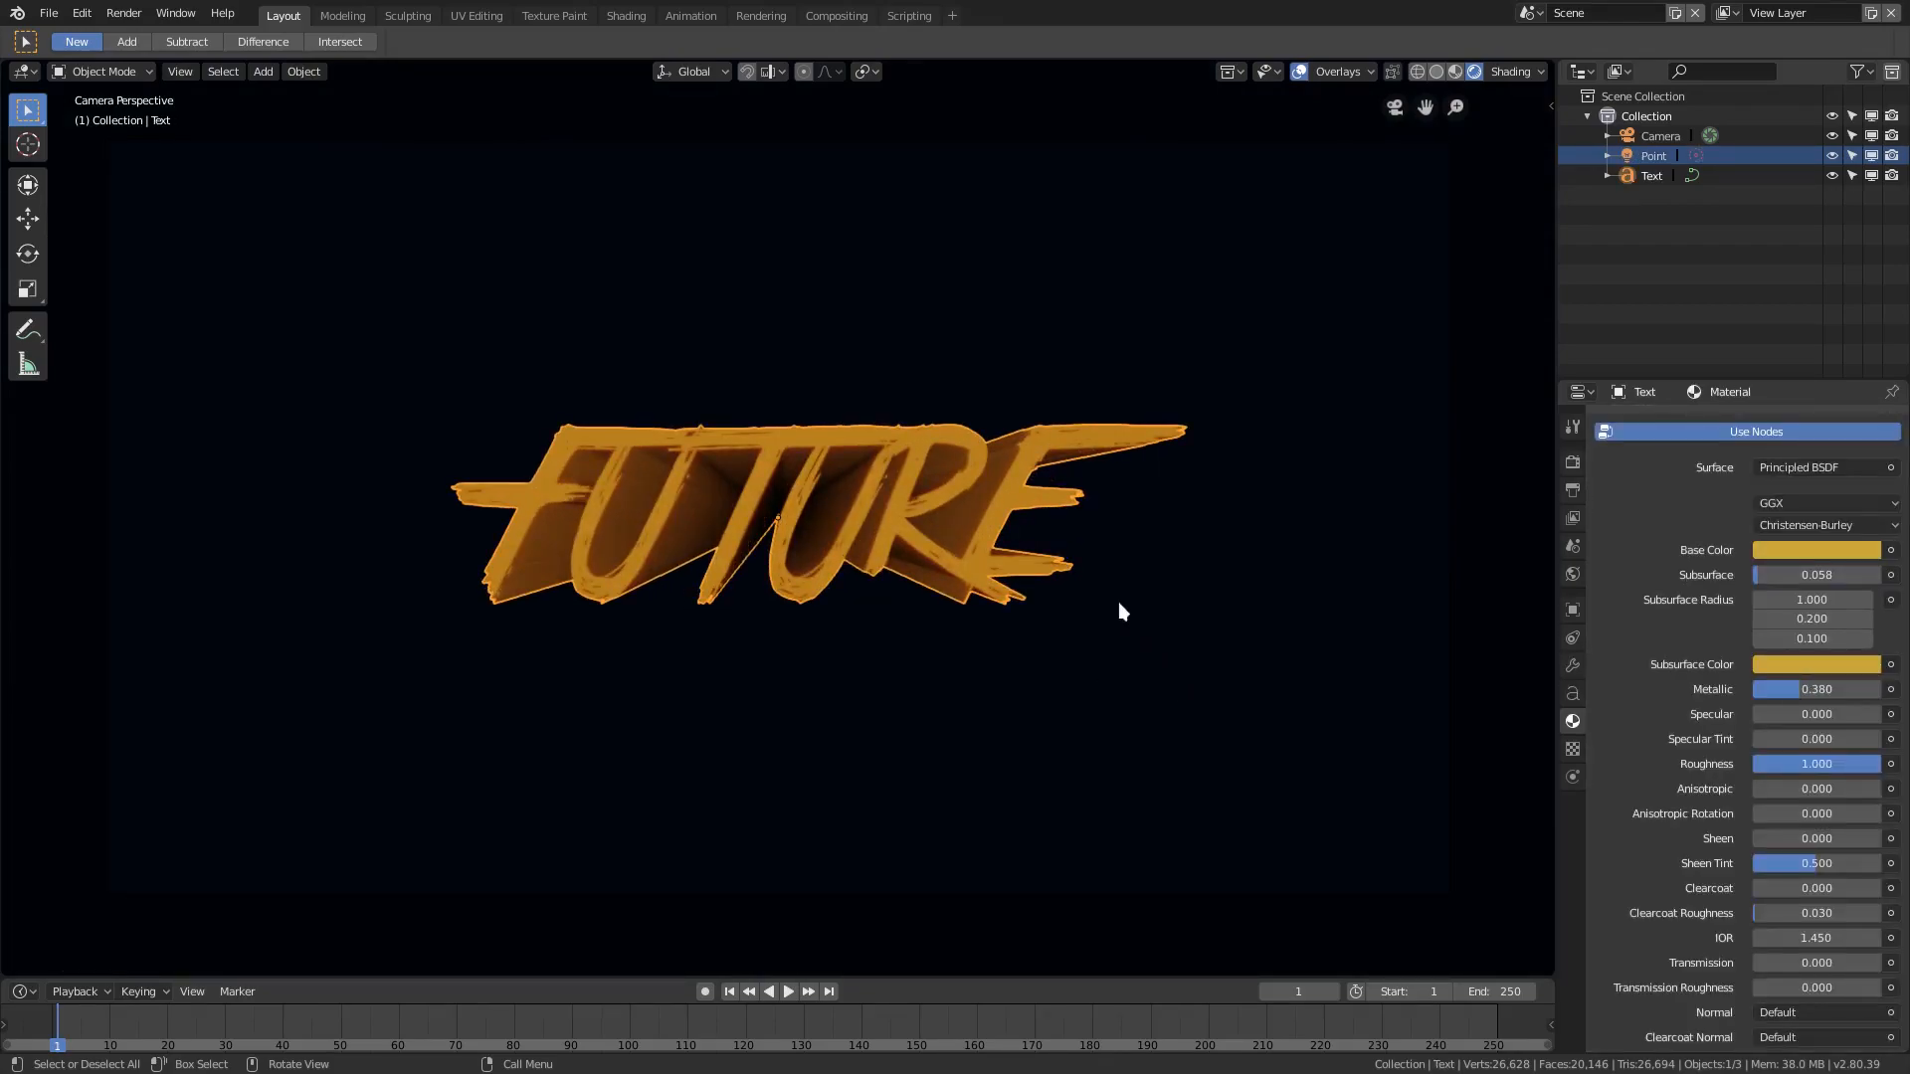
{"action": "middle_click_drag", "start_coordinate": [852, 375], "coordinate": [874, 451]}
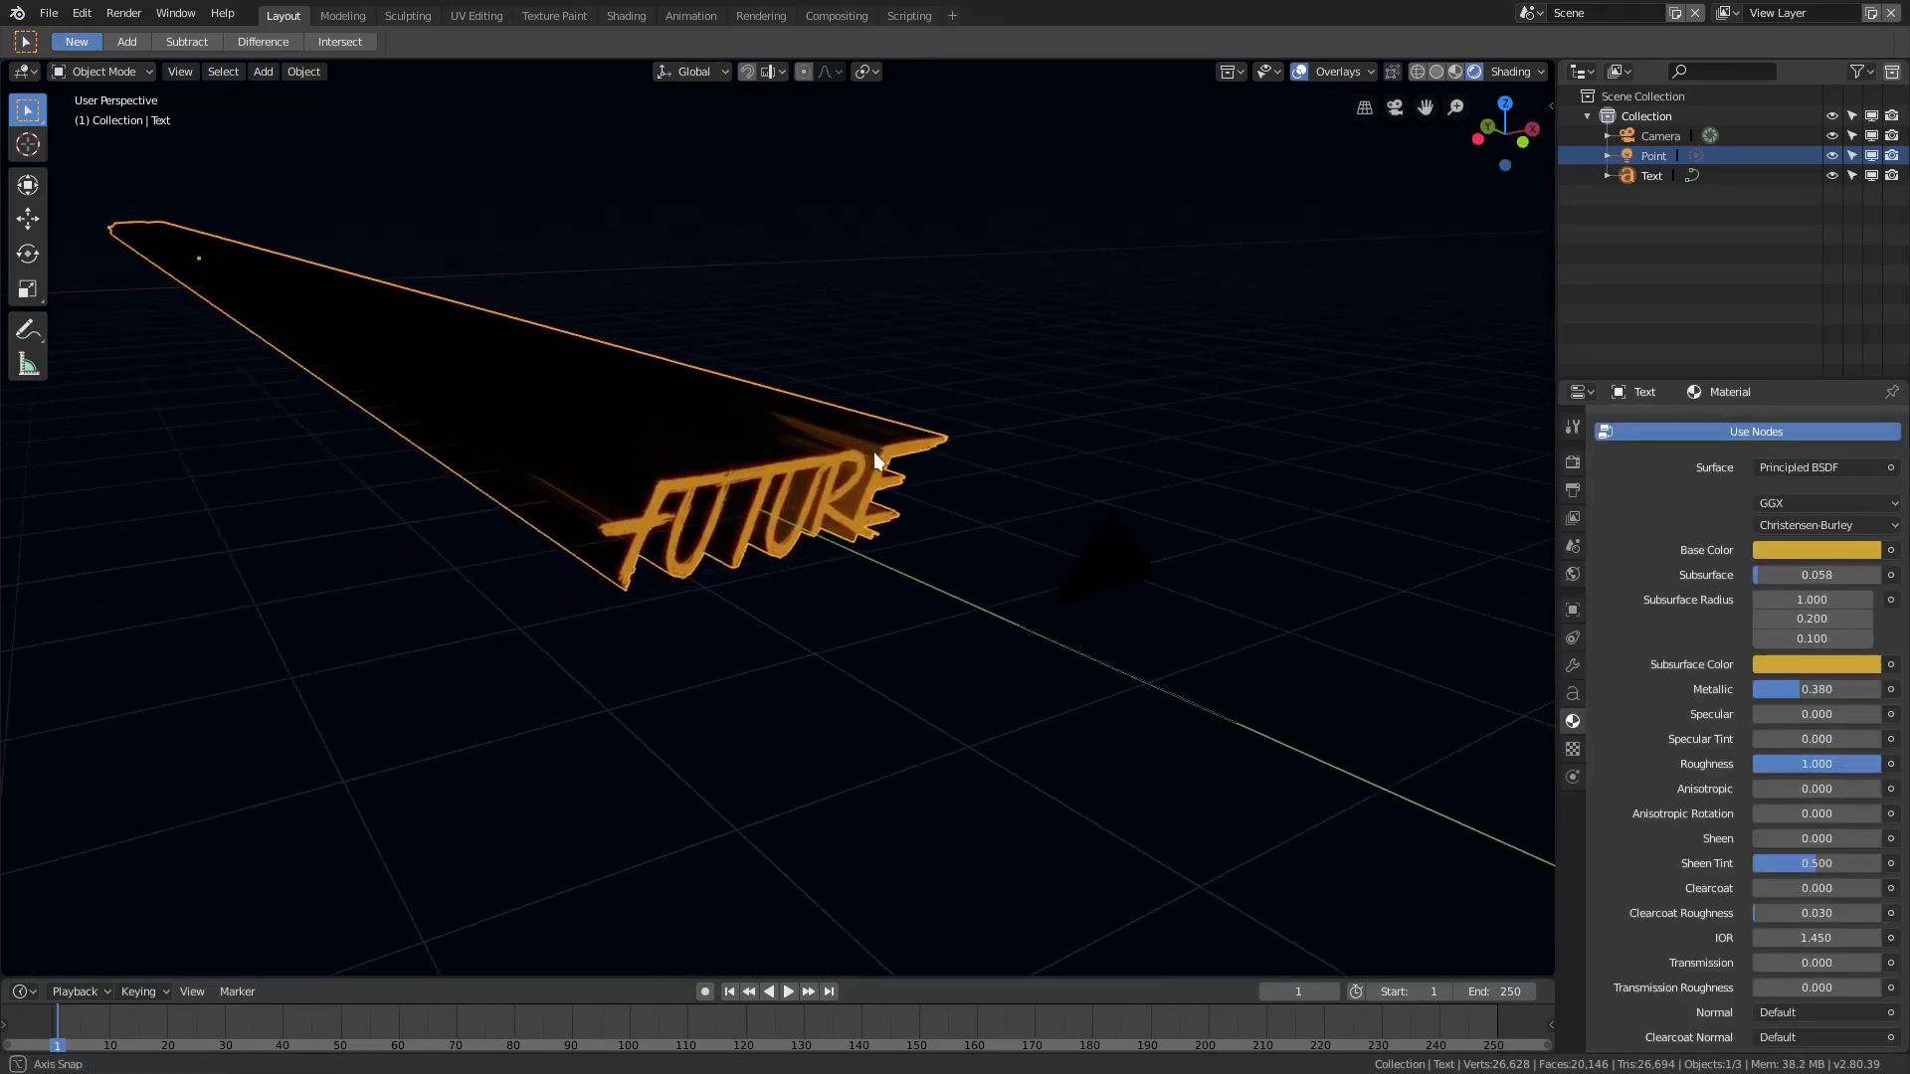
{"action": "key", "text": "shift+a"}
{"action": "mouse_move", "coordinate": [851, 449]}
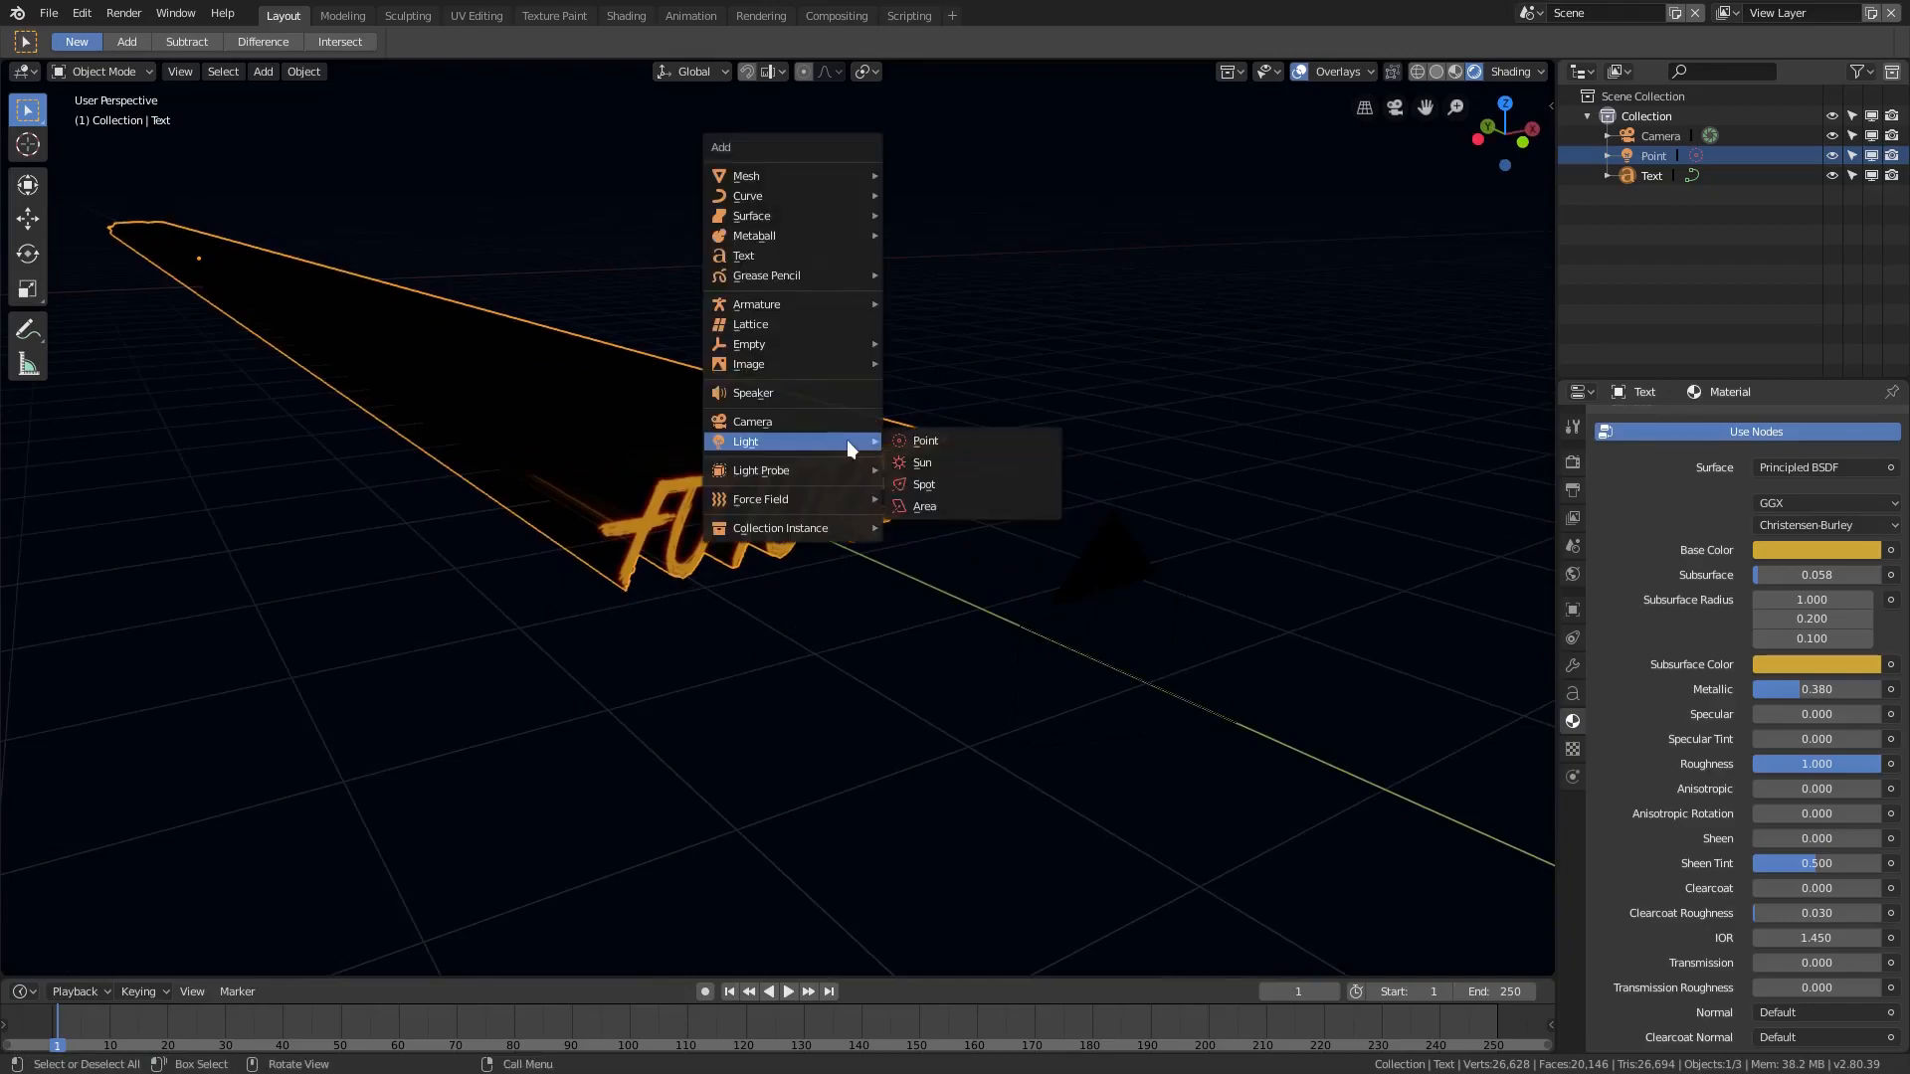
{"action": "left_click", "coordinate": [960, 505]}
{"action": "scroll", "coordinate": [945, 500], "scroll_direction": "down", "scroll_amount": 4}
{"action": "middle_click_drag", "start_coordinate": [579, 427], "coordinate": [558, 420]}
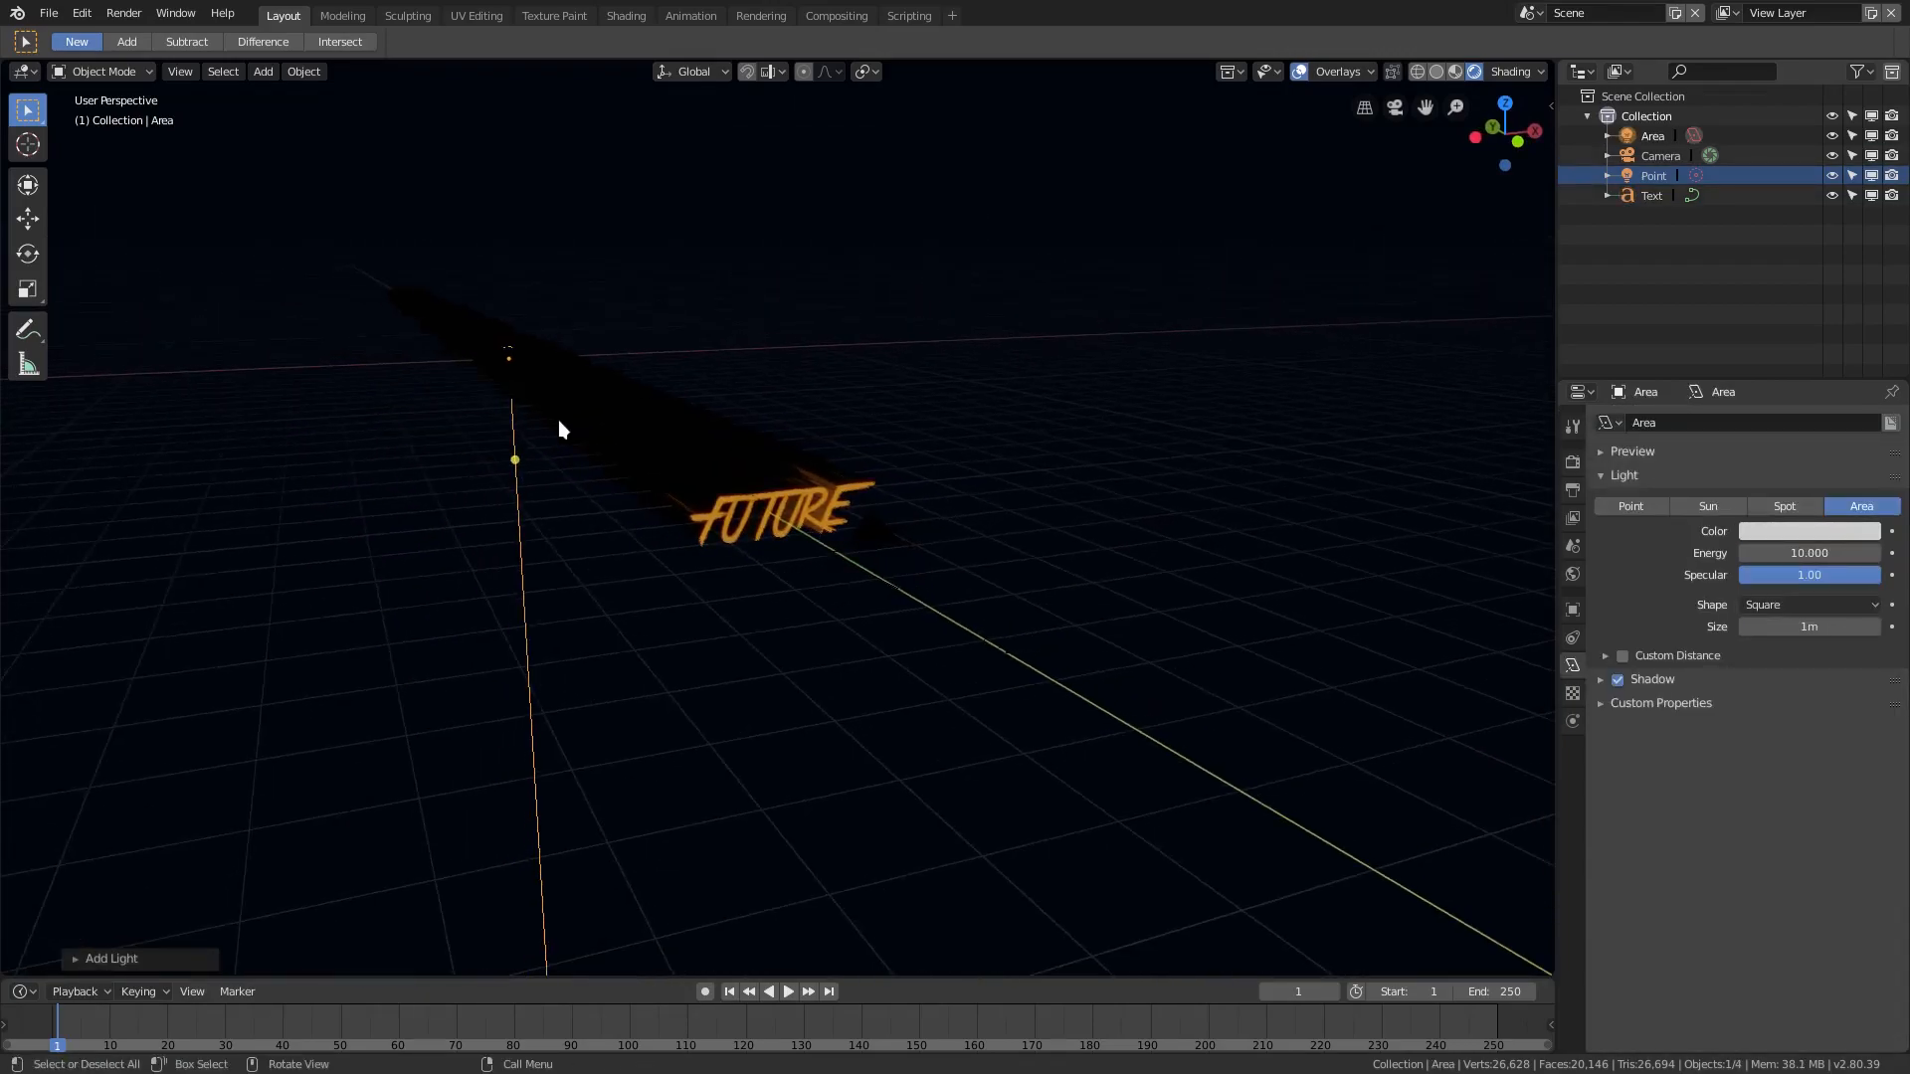
{"action": "type", "text": "rx"}
{"action": "type", "text": "180"}
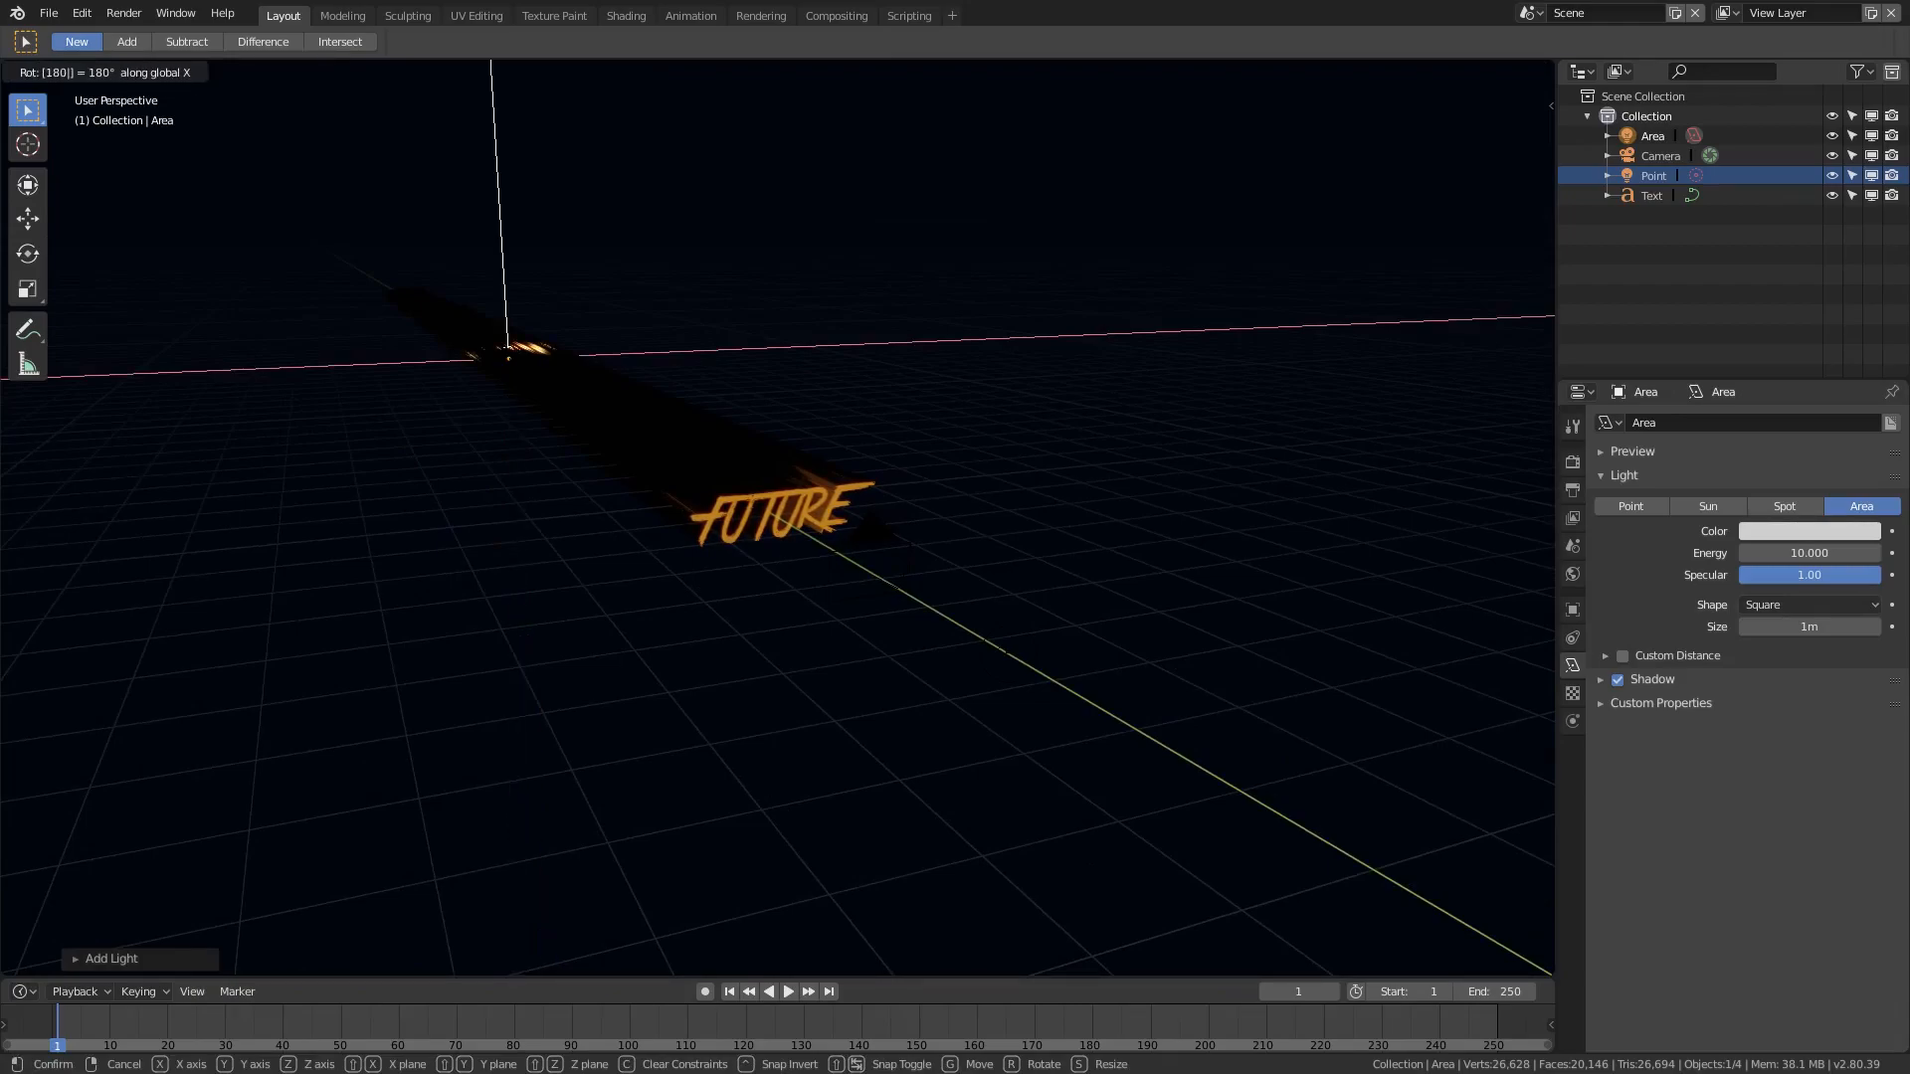
{"action": "key", "text": "Return"}
Move the area light along global Y to the text's front end, lower it about 2.1 m along Z, and return to the camera view
{"action": "key", "text": "g"}
{"action": "key", "text": "y"}
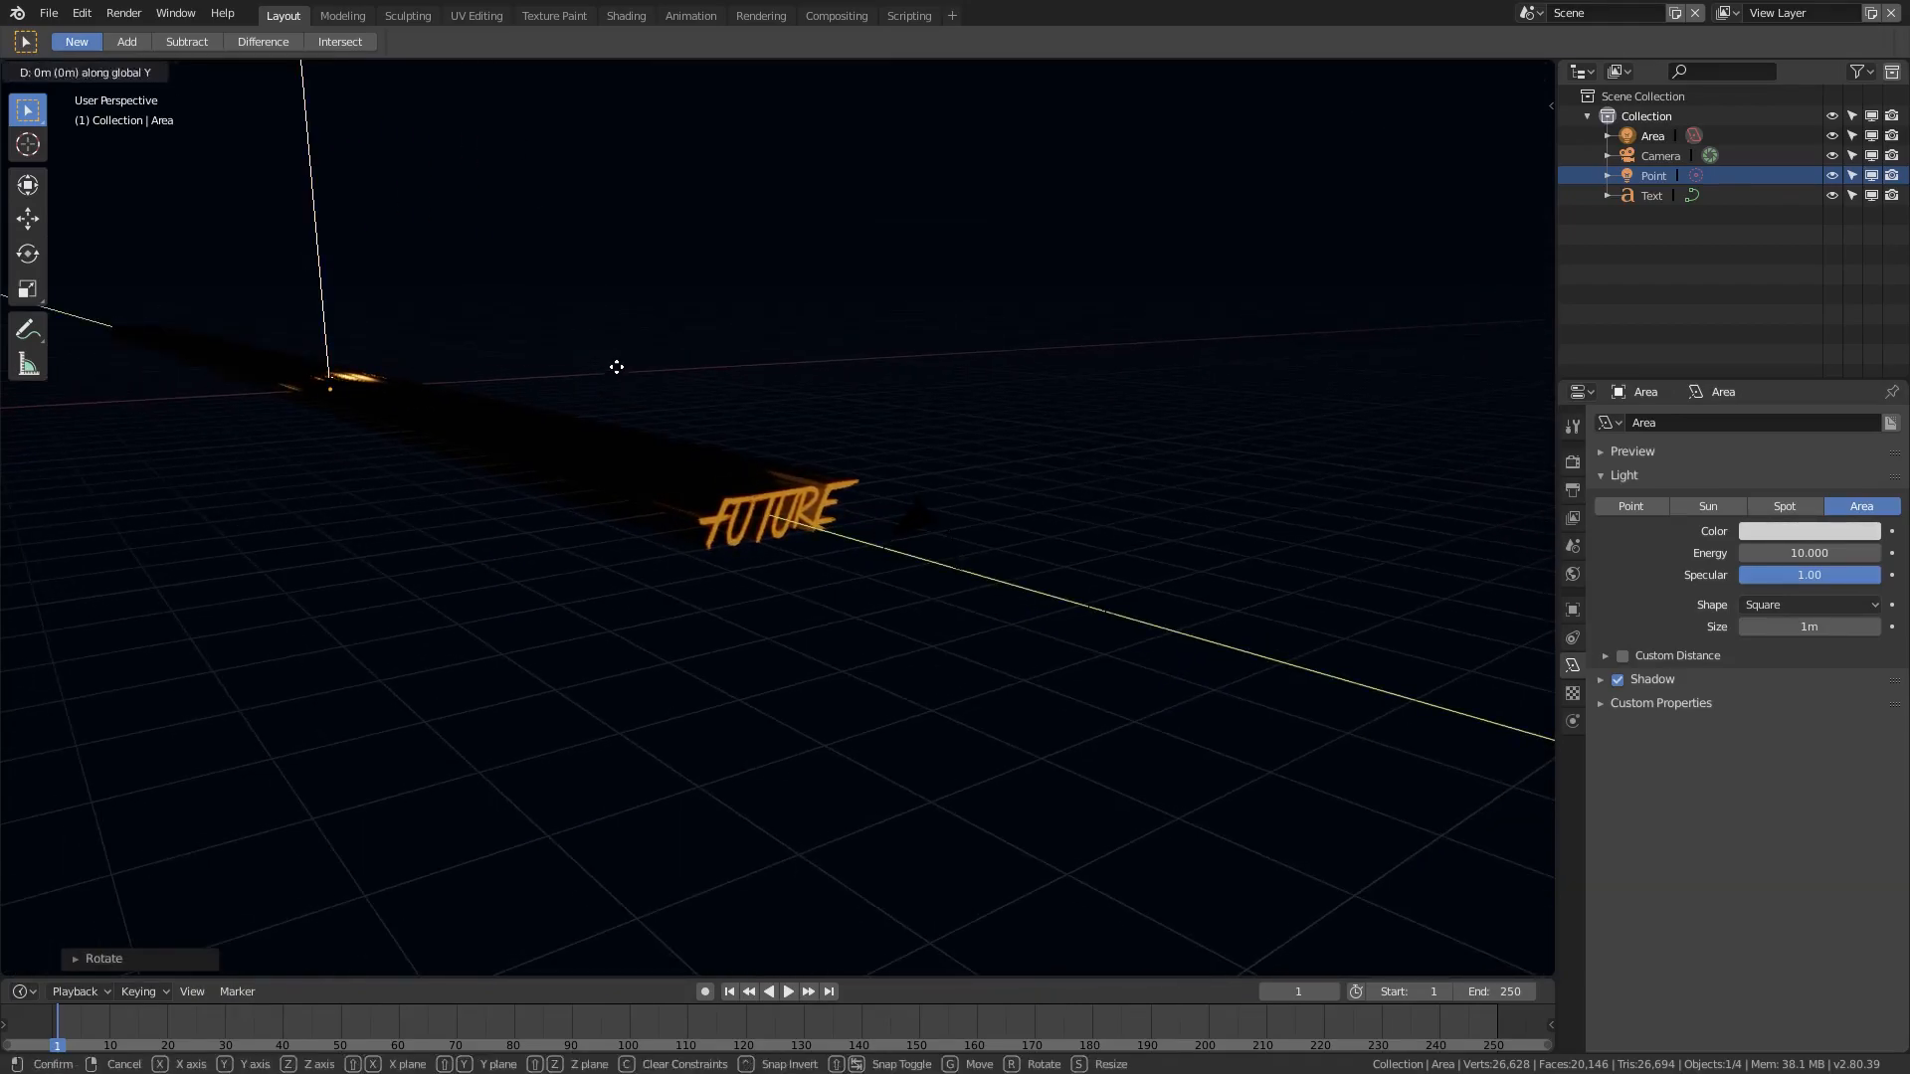
{"action": "left_click", "coordinate": [983, 641]}
{"action": "scroll", "coordinate": [964, 642], "scroll_direction": "up", "scroll_amount": 4}
{"action": "key", "text": "g"}
{"action": "key", "text": "z"}
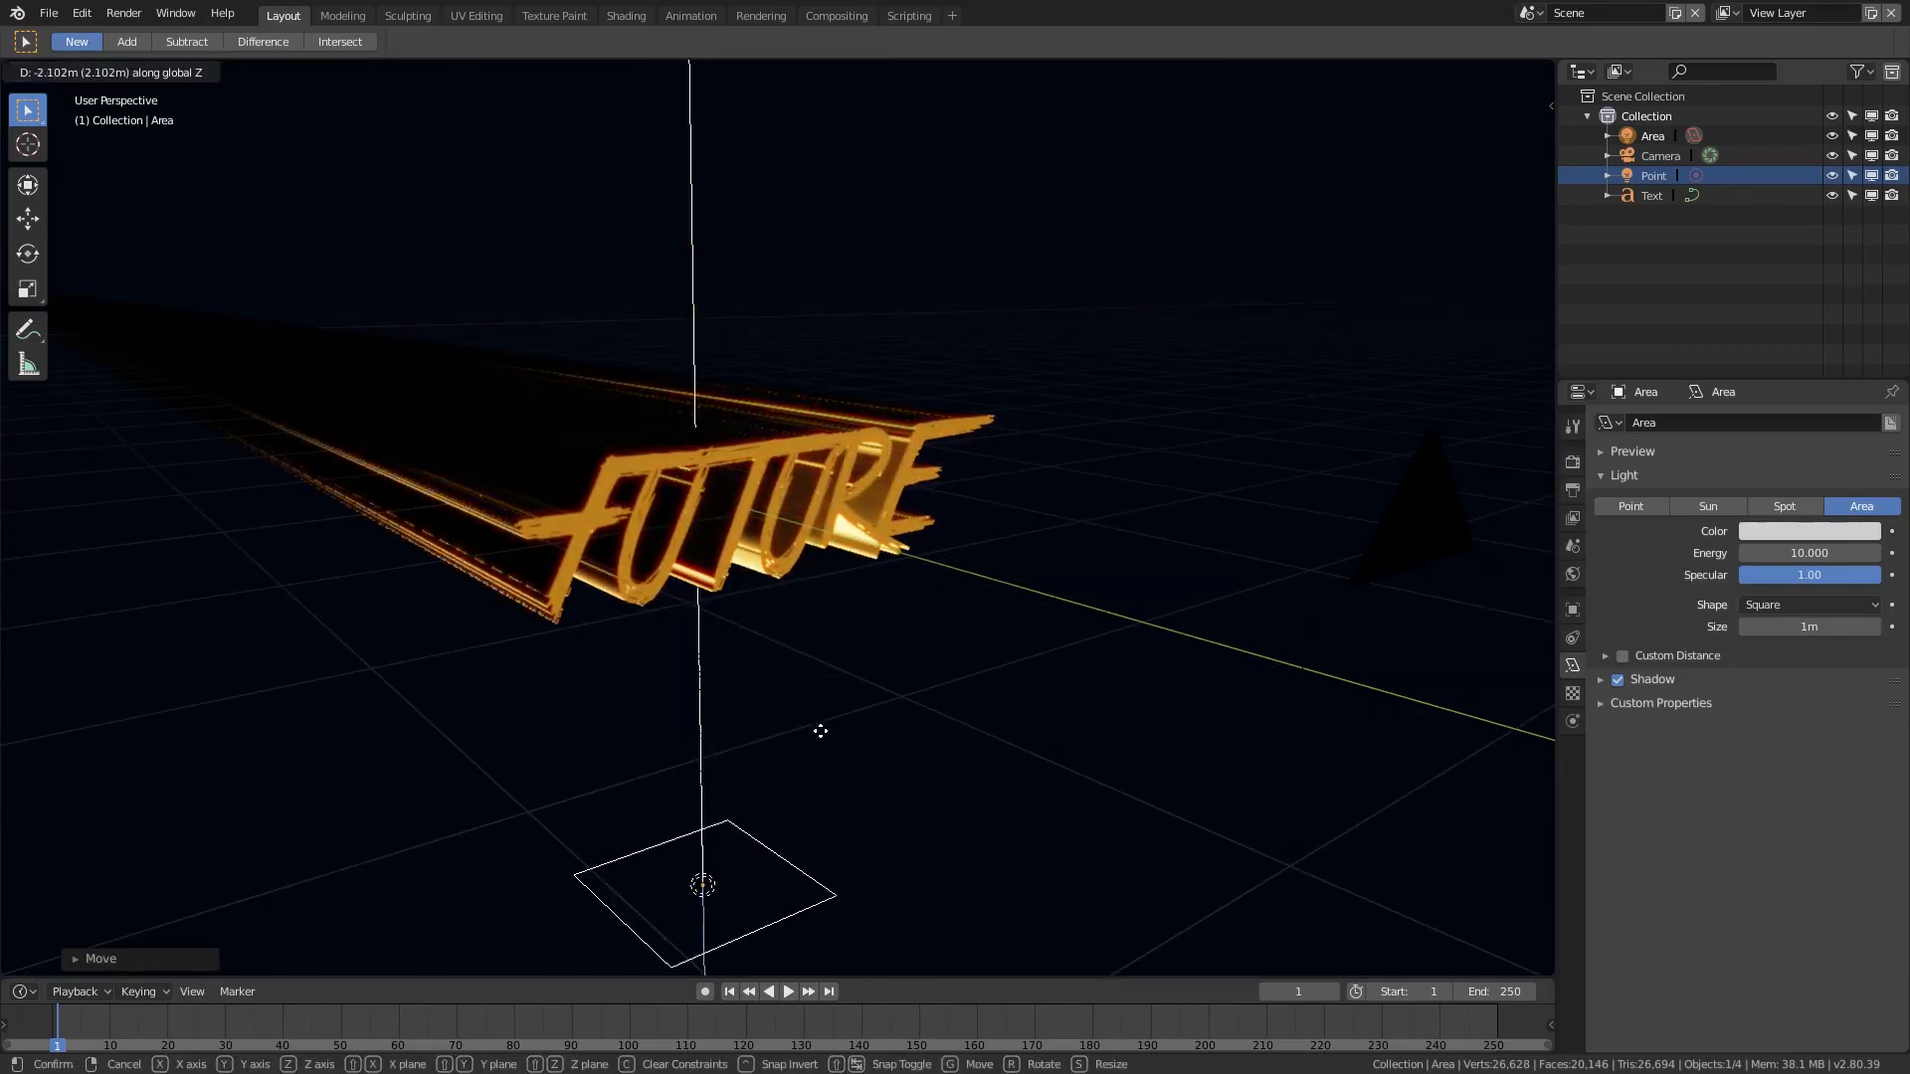
{"action": "left_click", "coordinate": [819, 725]}
{"action": "middle_click_drag", "start_coordinate": [819, 714], "coordinate": [721, 542]}
{"action": "key", "text": "KP_0"}
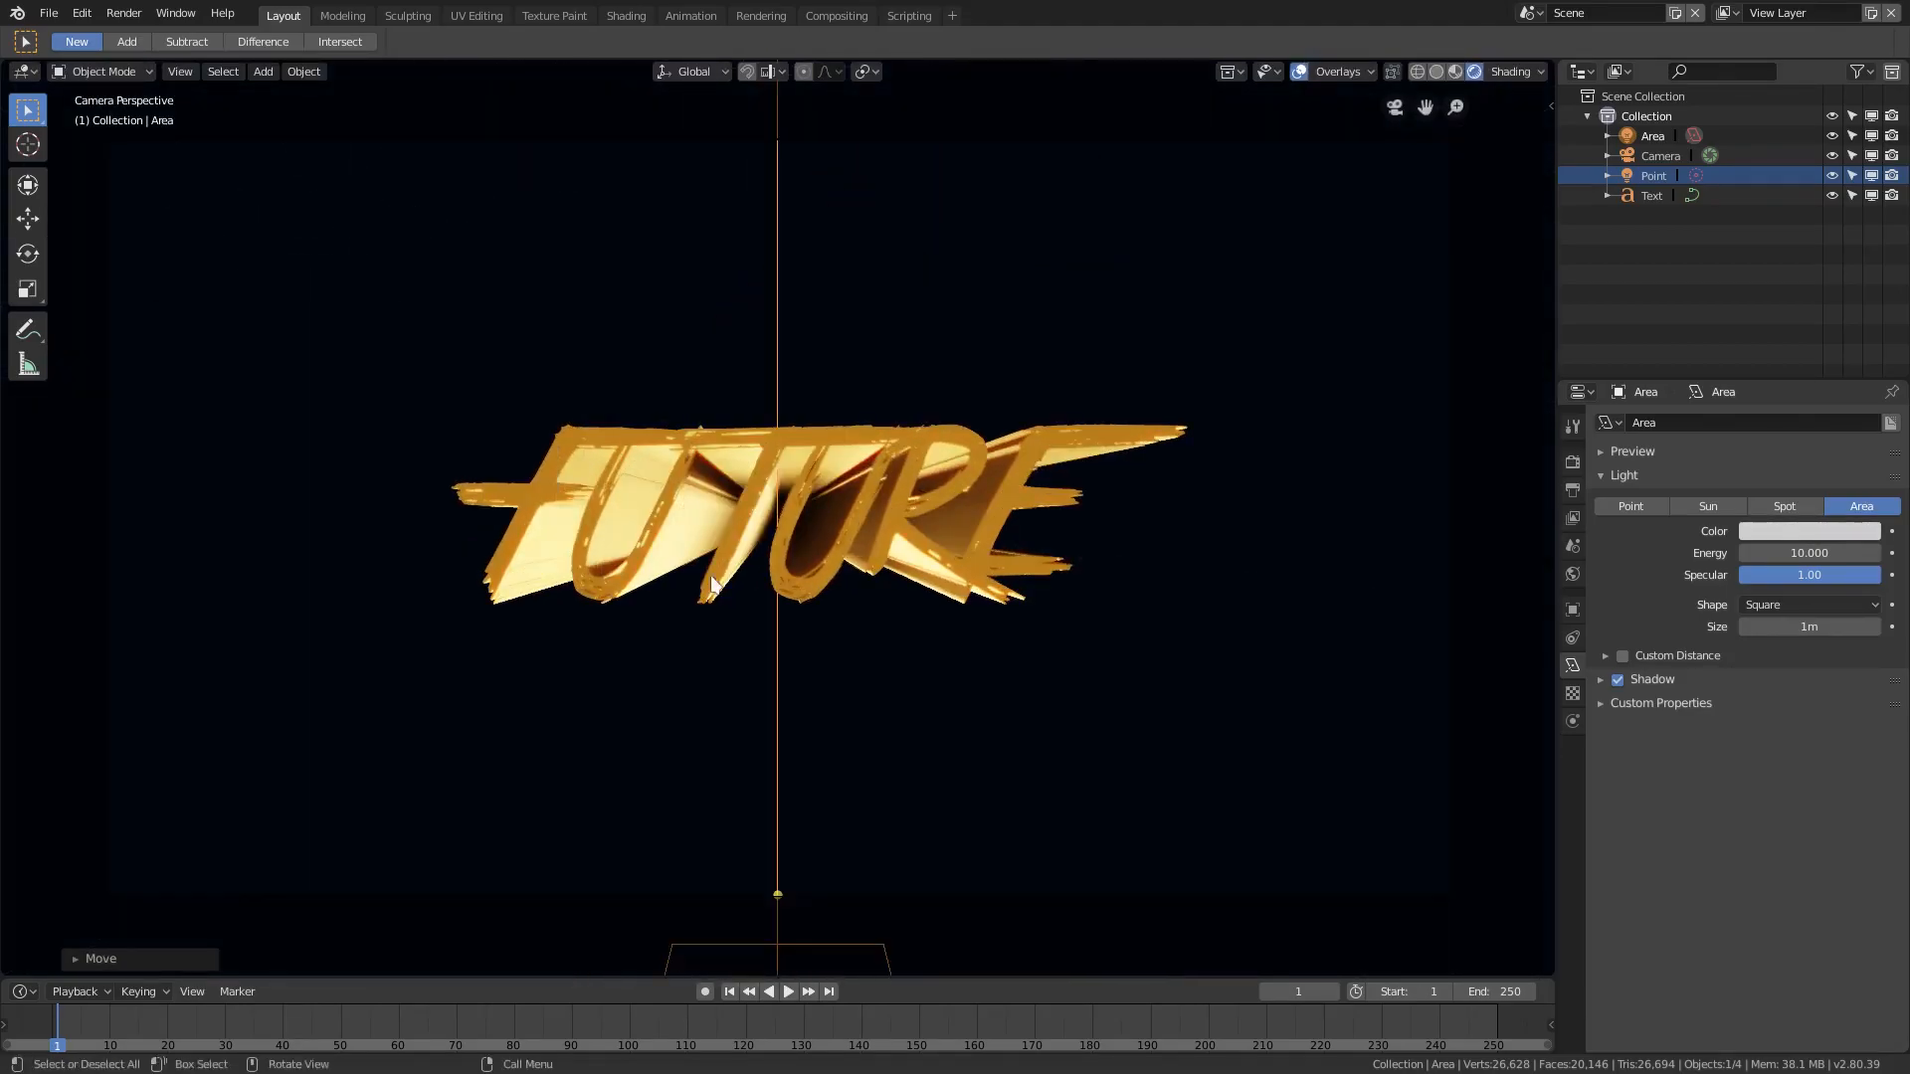
Colour the area light deep orange with RGB 1.000, 0.068, 0.000
{"action": "left_click", "coordinate": [1813, 531]}
{"action": "left_click_drag", "start_coordinate": [1768, 396], "coordinate": [1755, 408]}
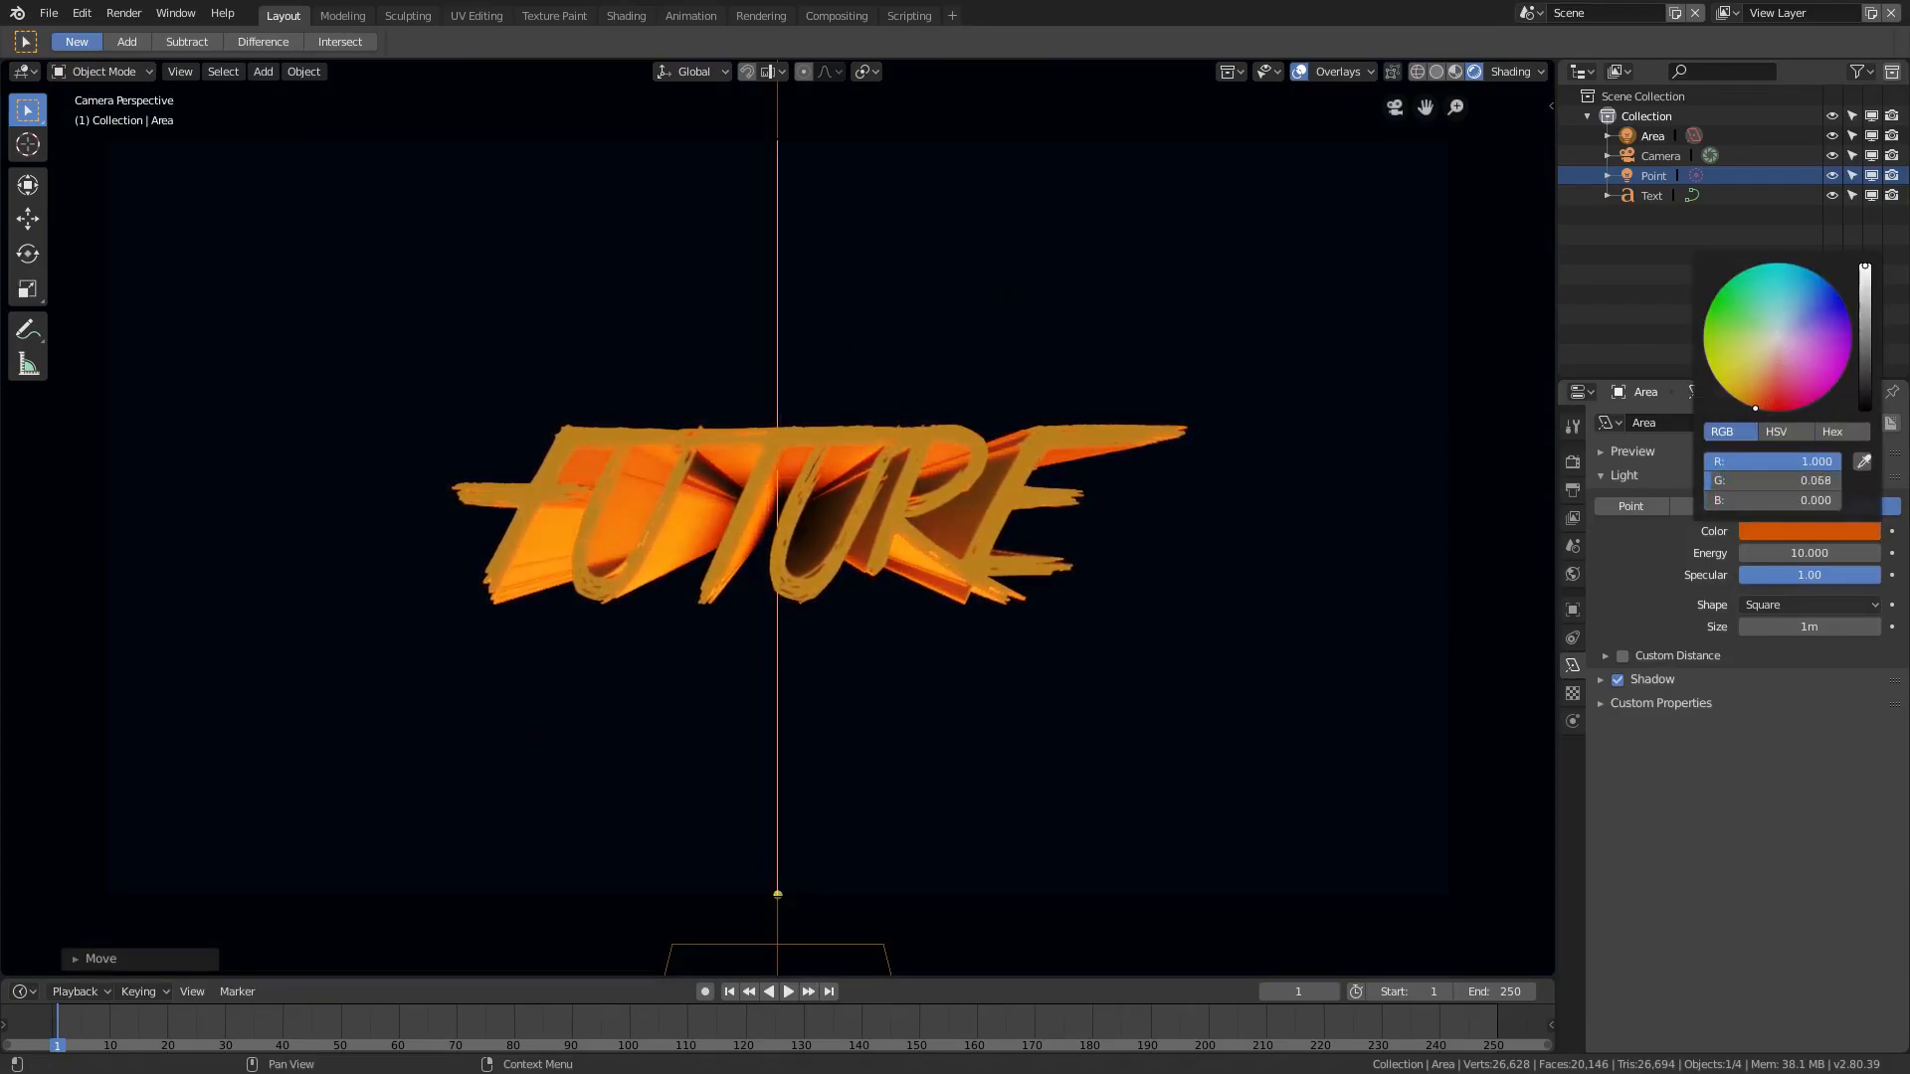
{"action": "left_click", "coordinate": [965, 451]}
Colour the point light in front of the text a soft warm orange, RGB 1.000, 0.461, 0.177, and return to the camera view
{"action": "middle_click_drag", "start_coordinate": [965, 451], "coordinate": [1198, 559]}
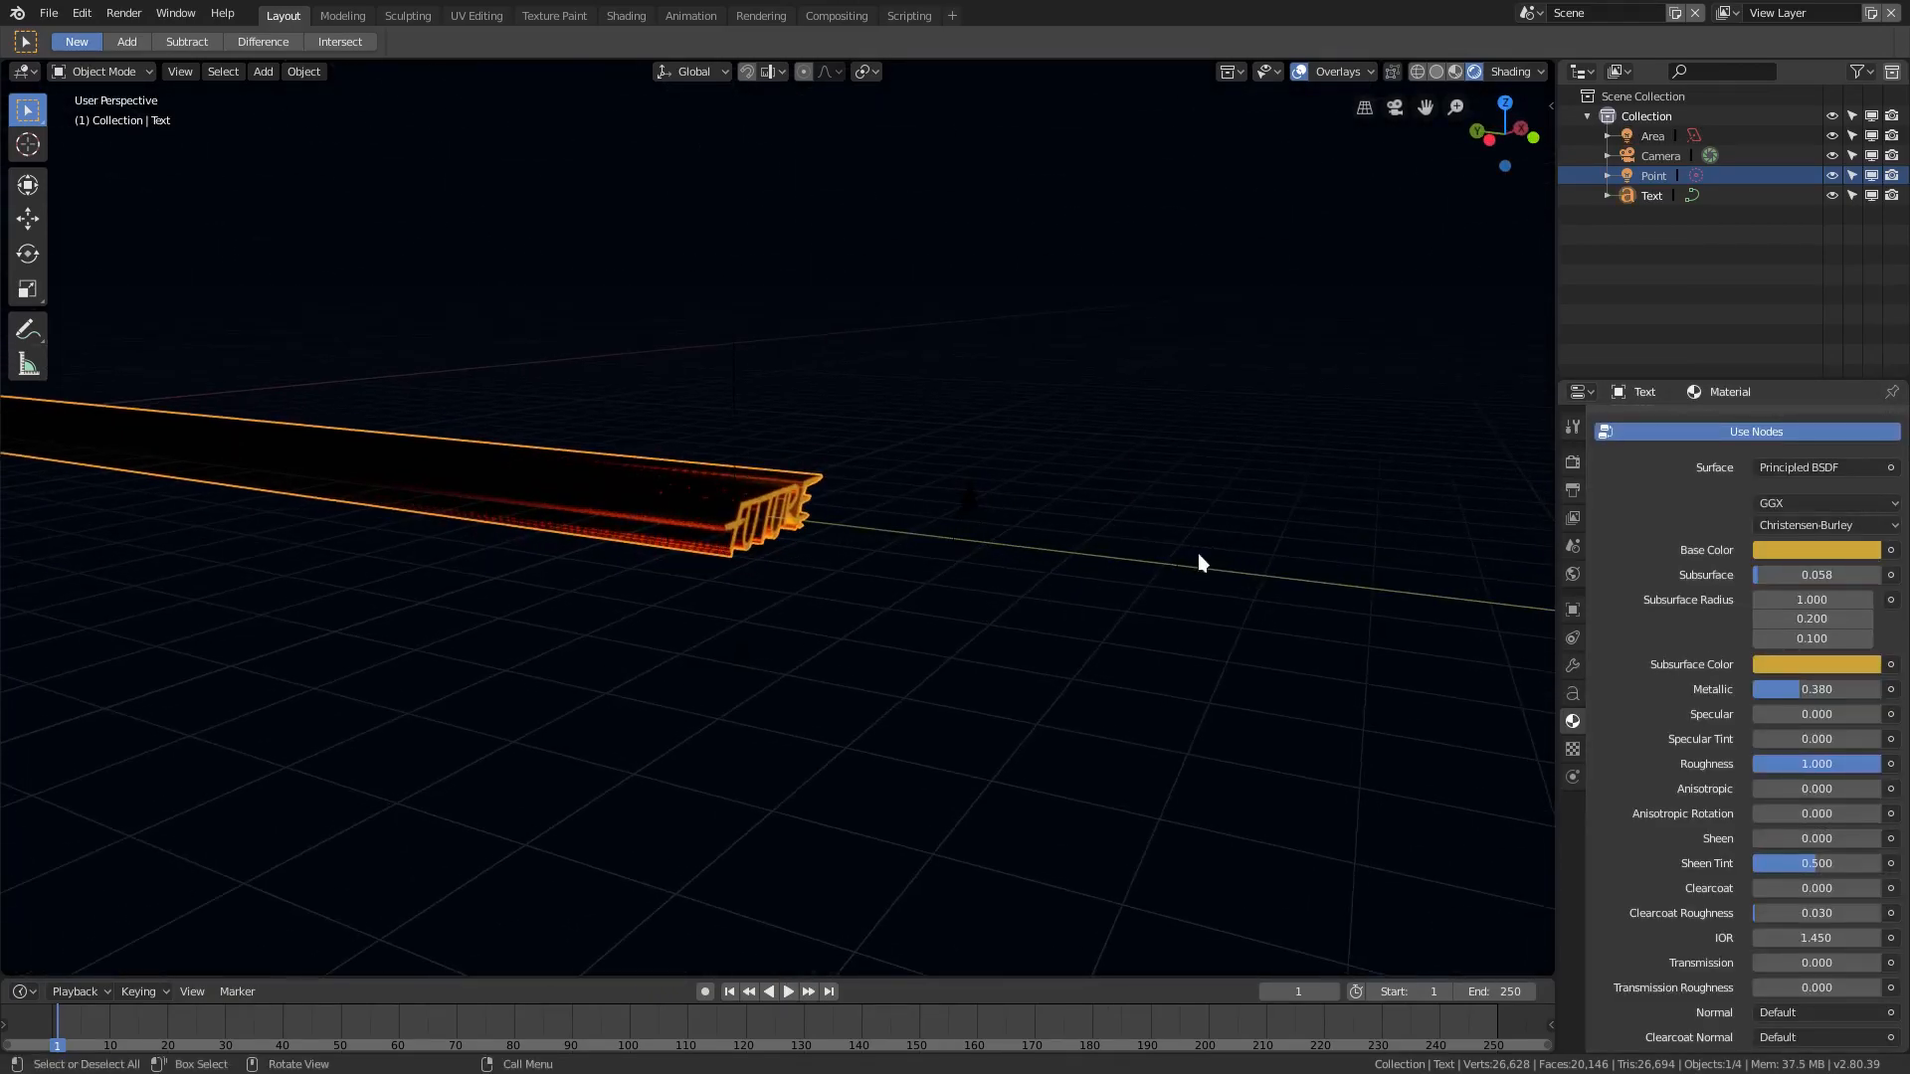
{"action": "left_click", "coordinate": [1199, 563]}
{"action": "left_click", "coordinate": [1749, 530]}
{"action": "left_click_drag", "start_coordinate": [1759, 360], "coordinate": [1753, 374]}
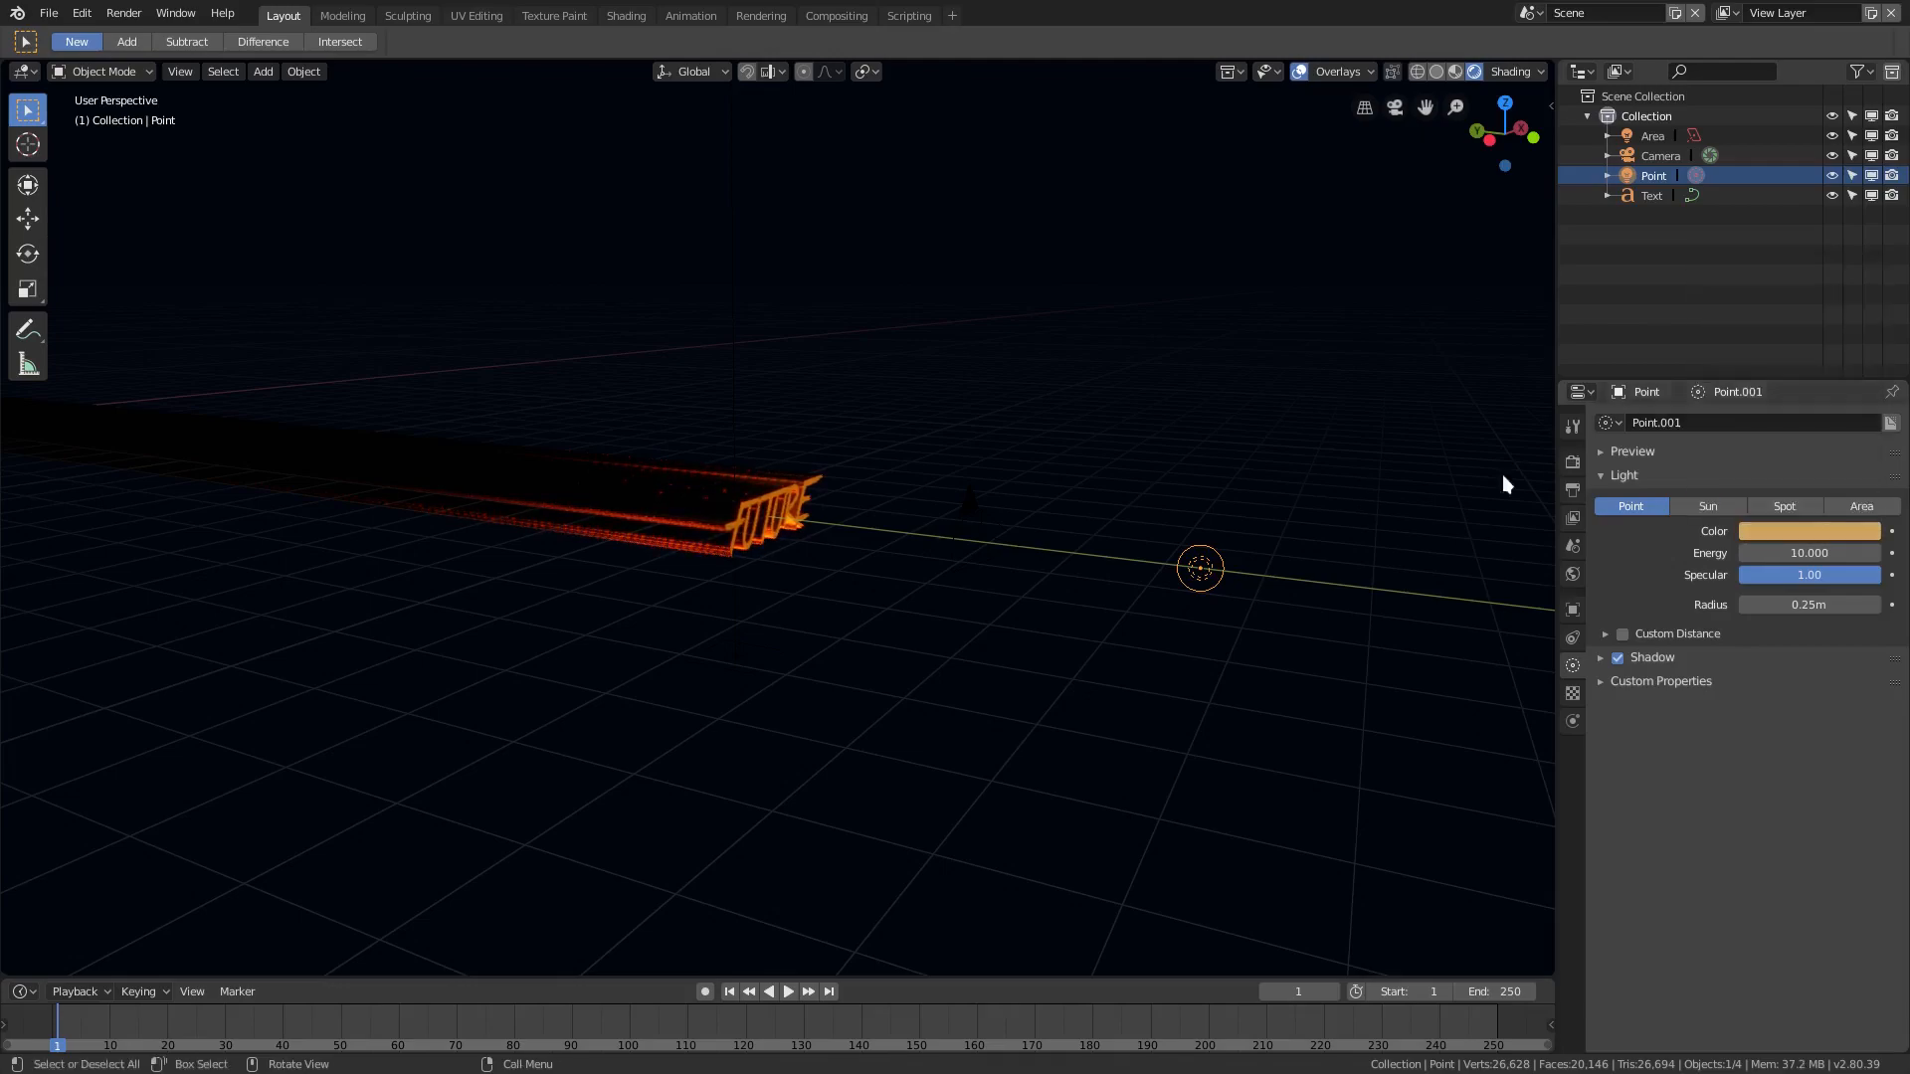
{"action": "left_click", "coordinate": [1768, 527]}
{"action": "left_click_drag", "start_coordinate": [1781, 351], "coordinate": [1762, 369]}
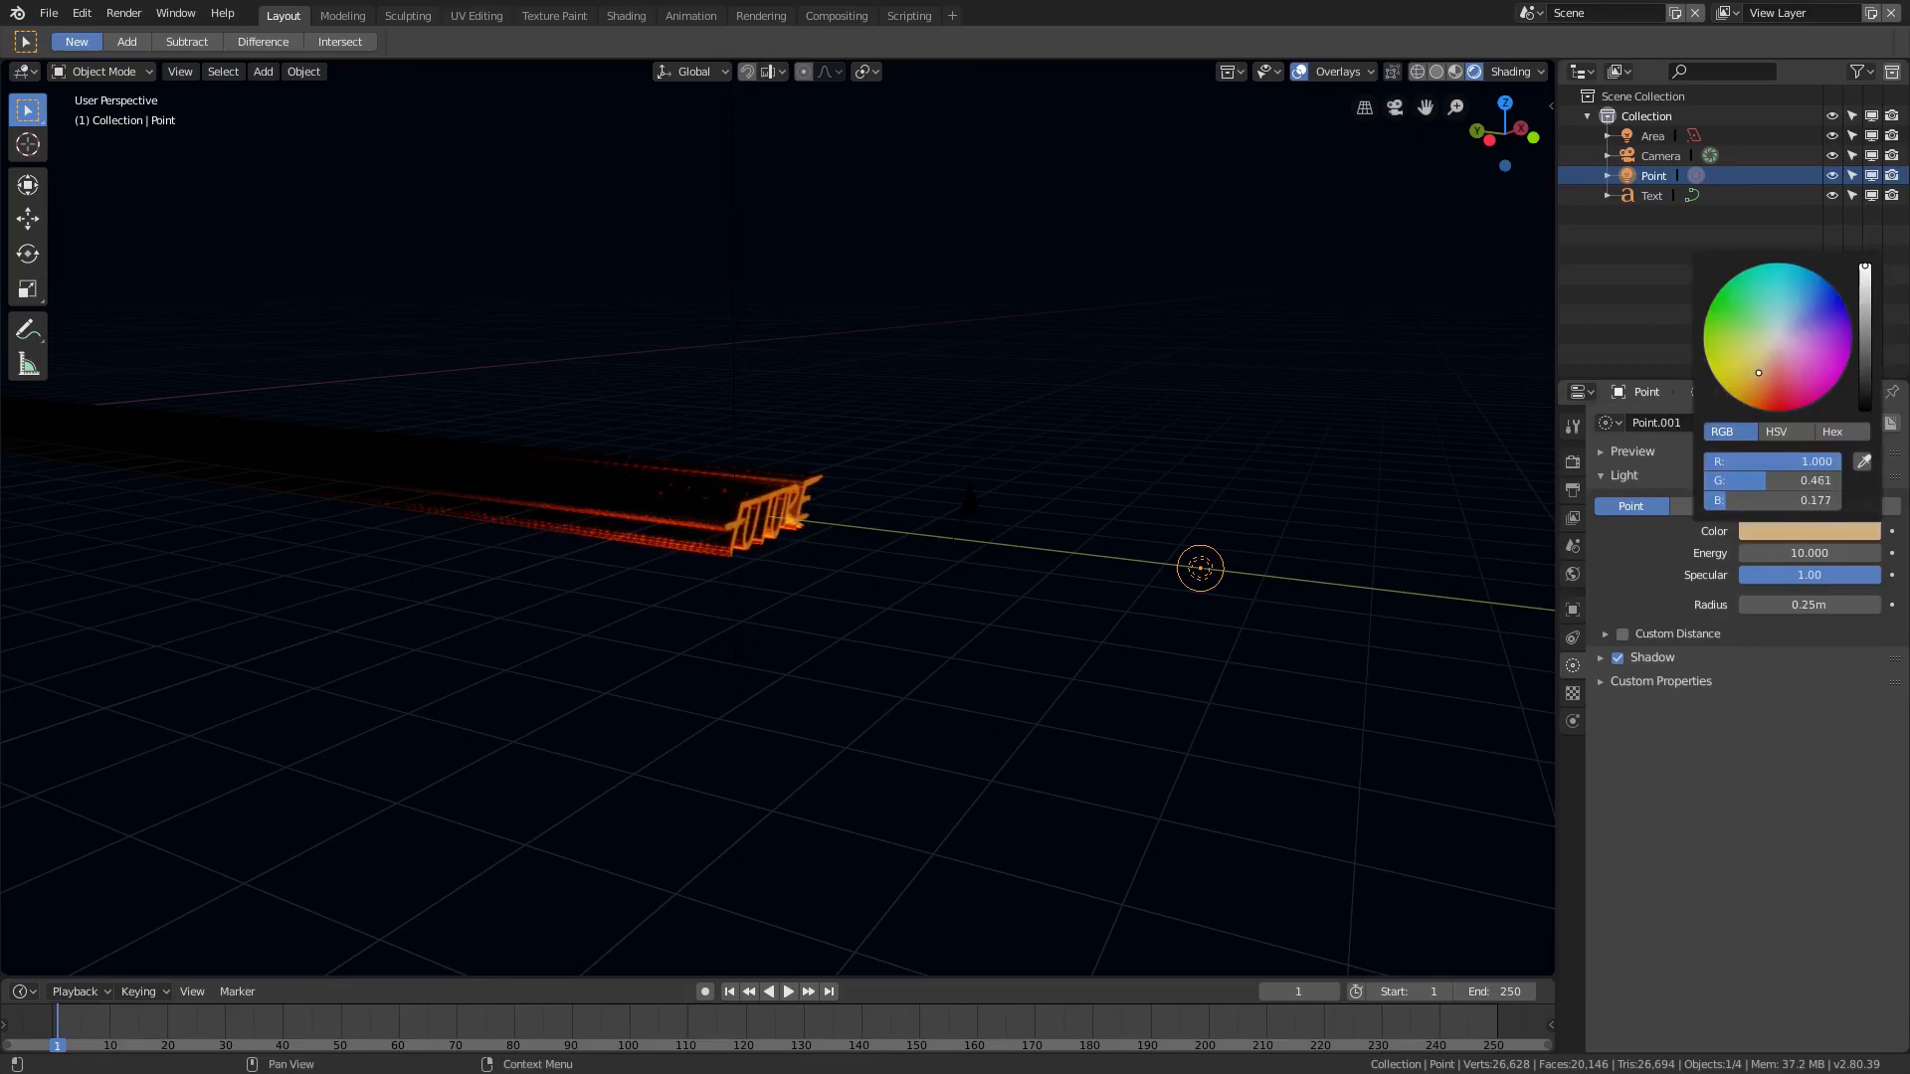
{"action": "key", "text": "KP_0"}
Add a second point light to the scene
{"action": "left_click", "coordinate": [867, 509]}
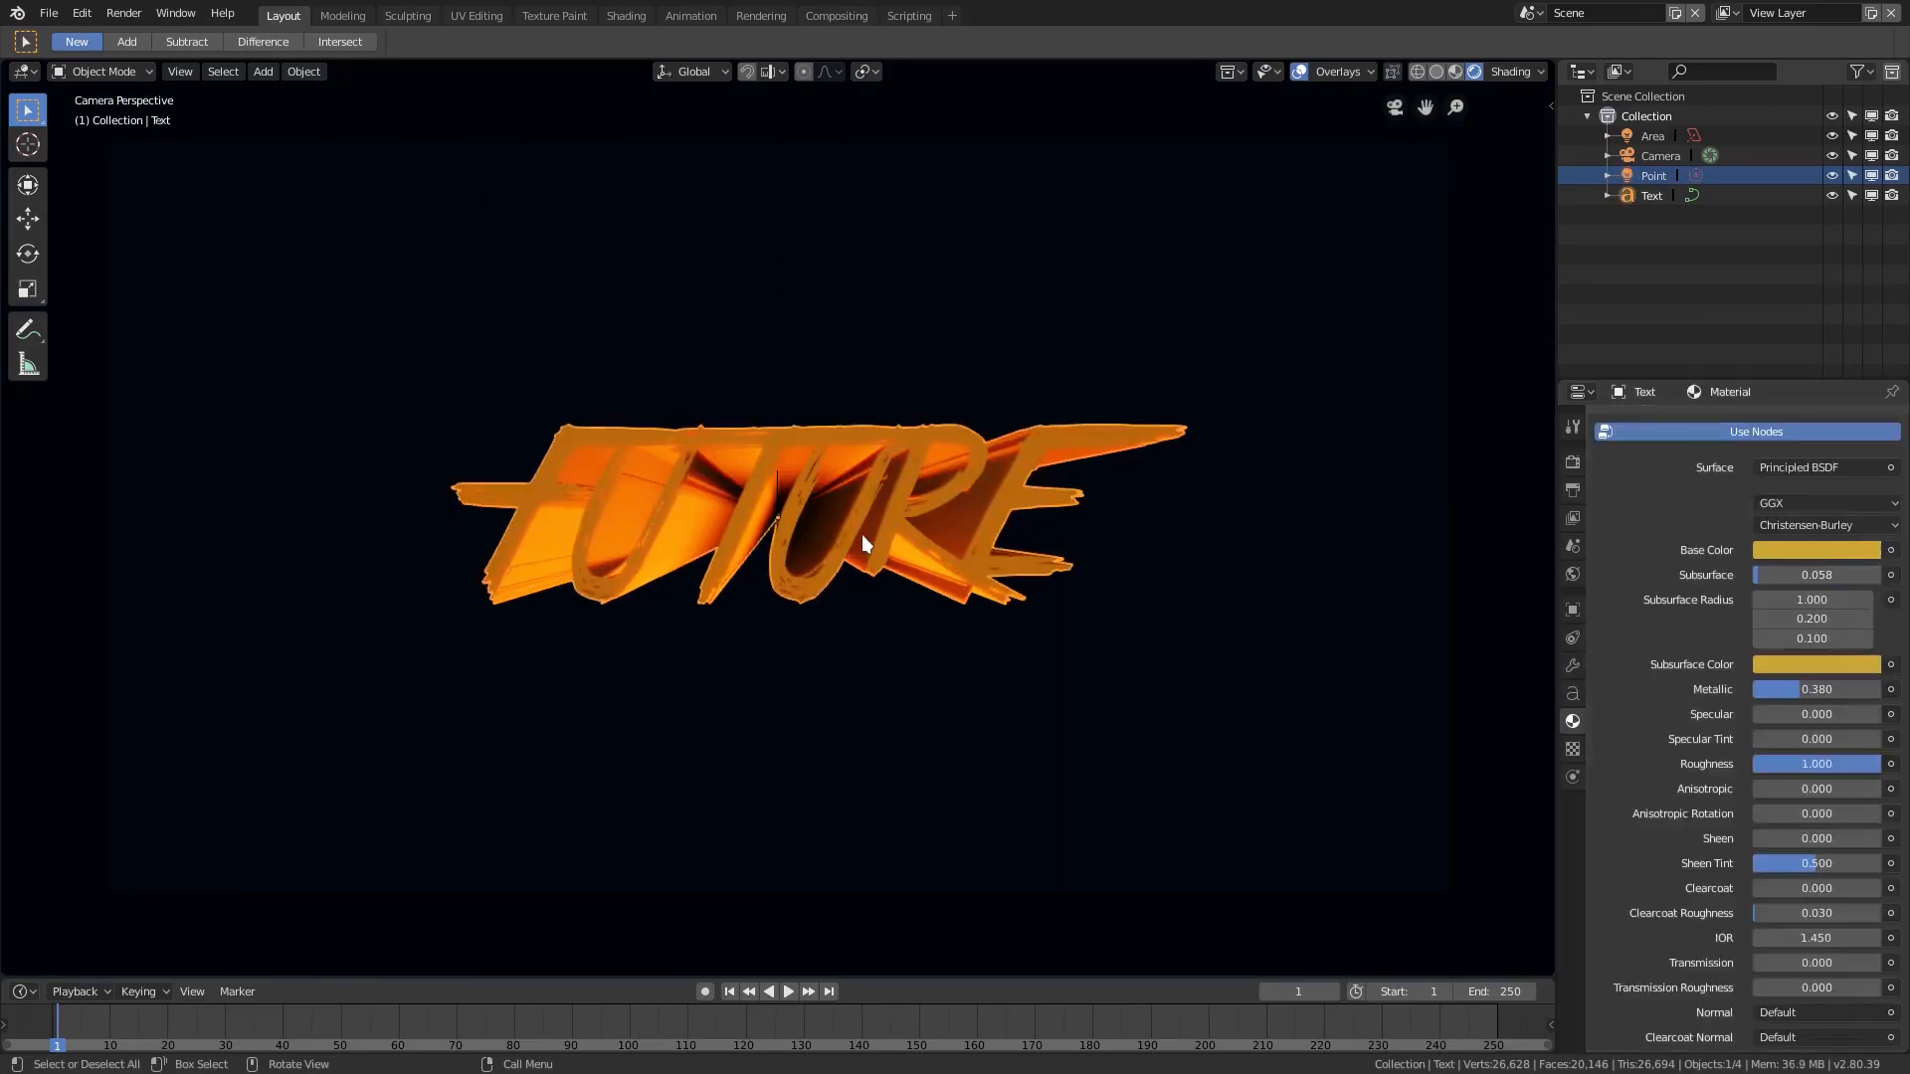
{"action": "scroll", "coordinate": [861, 534], "scroll_direction": "up", "scroll_amount": 3}
{"action": "middle_click_drag", "start_coordinate": [700, 457], "coordinate": [779, 434]}
{"action": "scroll", "coordinate": [735, 468], "scroll_direction": "down", "scroll_amount": 3}
{"action": "key", "text": "shift+a"}
{"action": "mouse_move", "coordinate": [780, 419]}
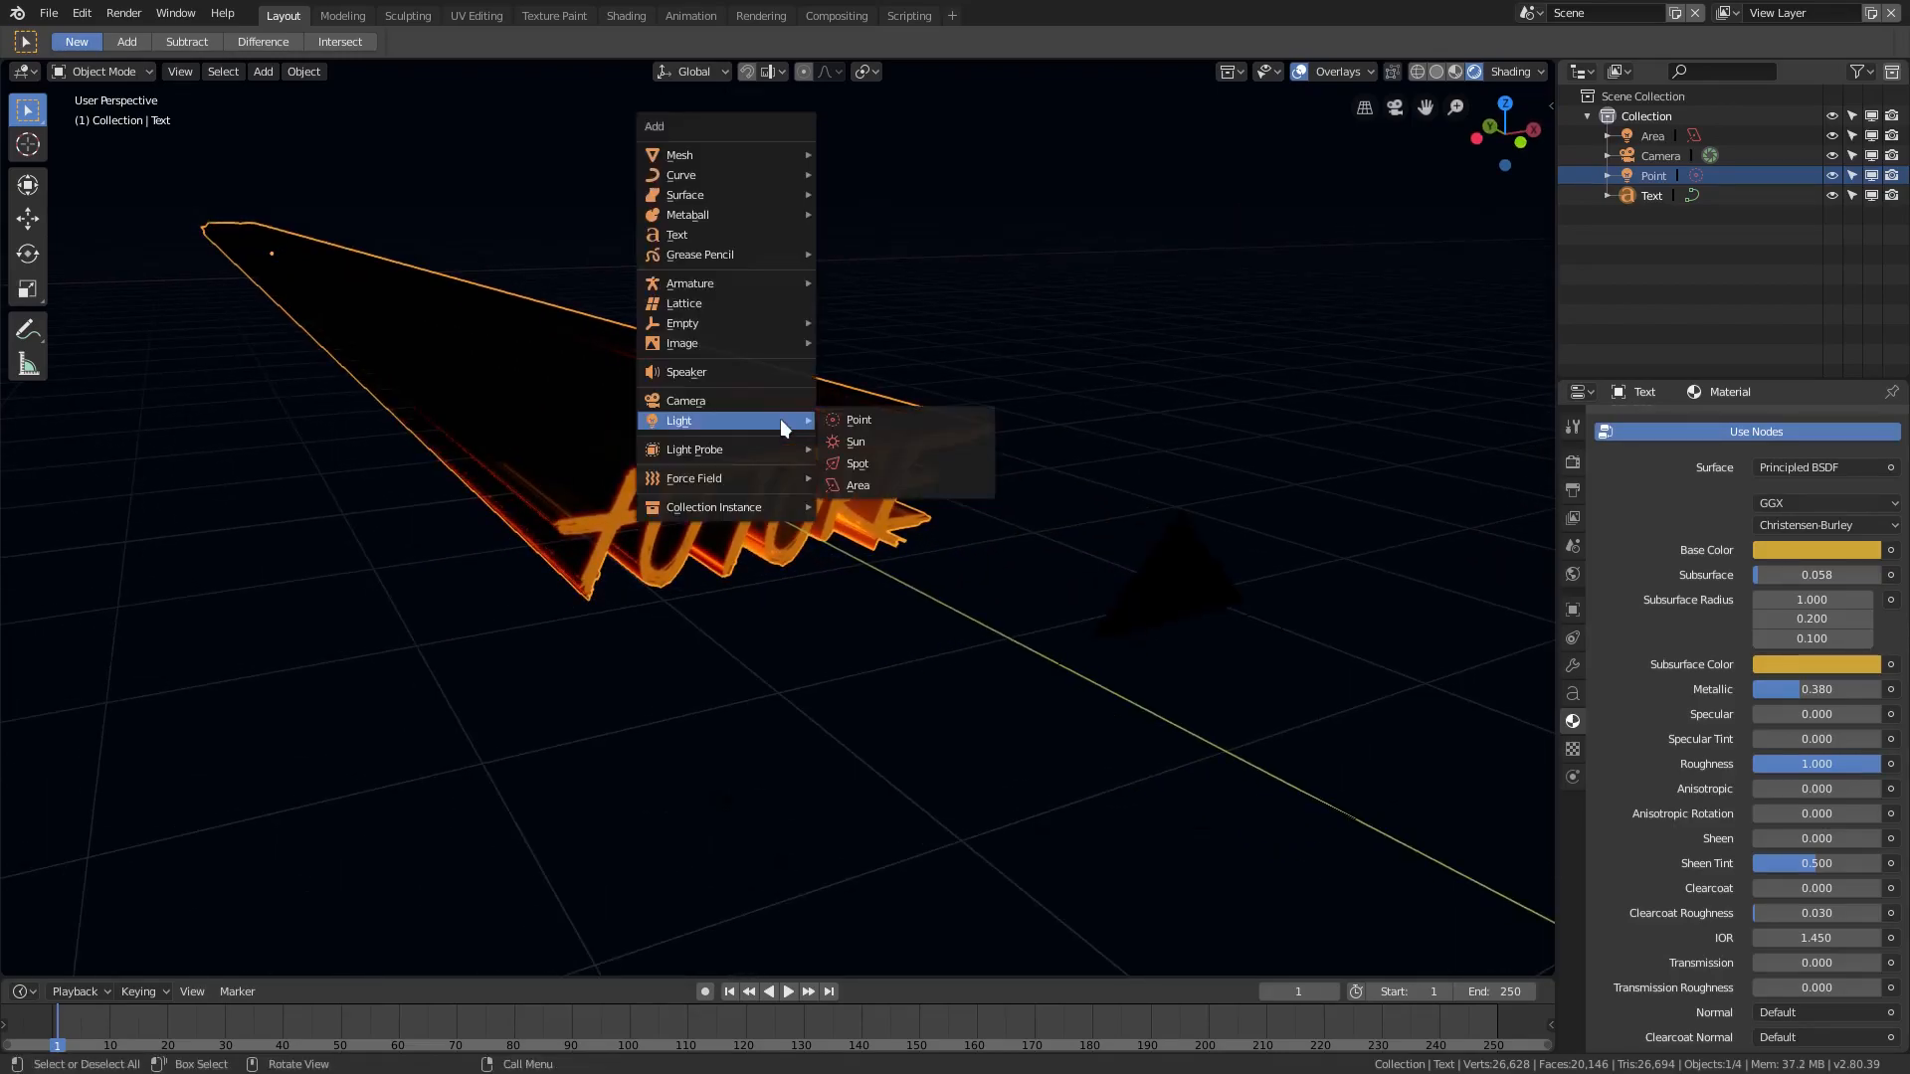
{"action": "left_click", "coordinate": [892, 421]}
{"action": "scroll", "coordinate": [380, 368], "scroll_direction": "down", "scroll_amount": 3}
{"action": "middle_click_drag", "start_coordinate": [380, 275], "coordinate": [398, 279]}
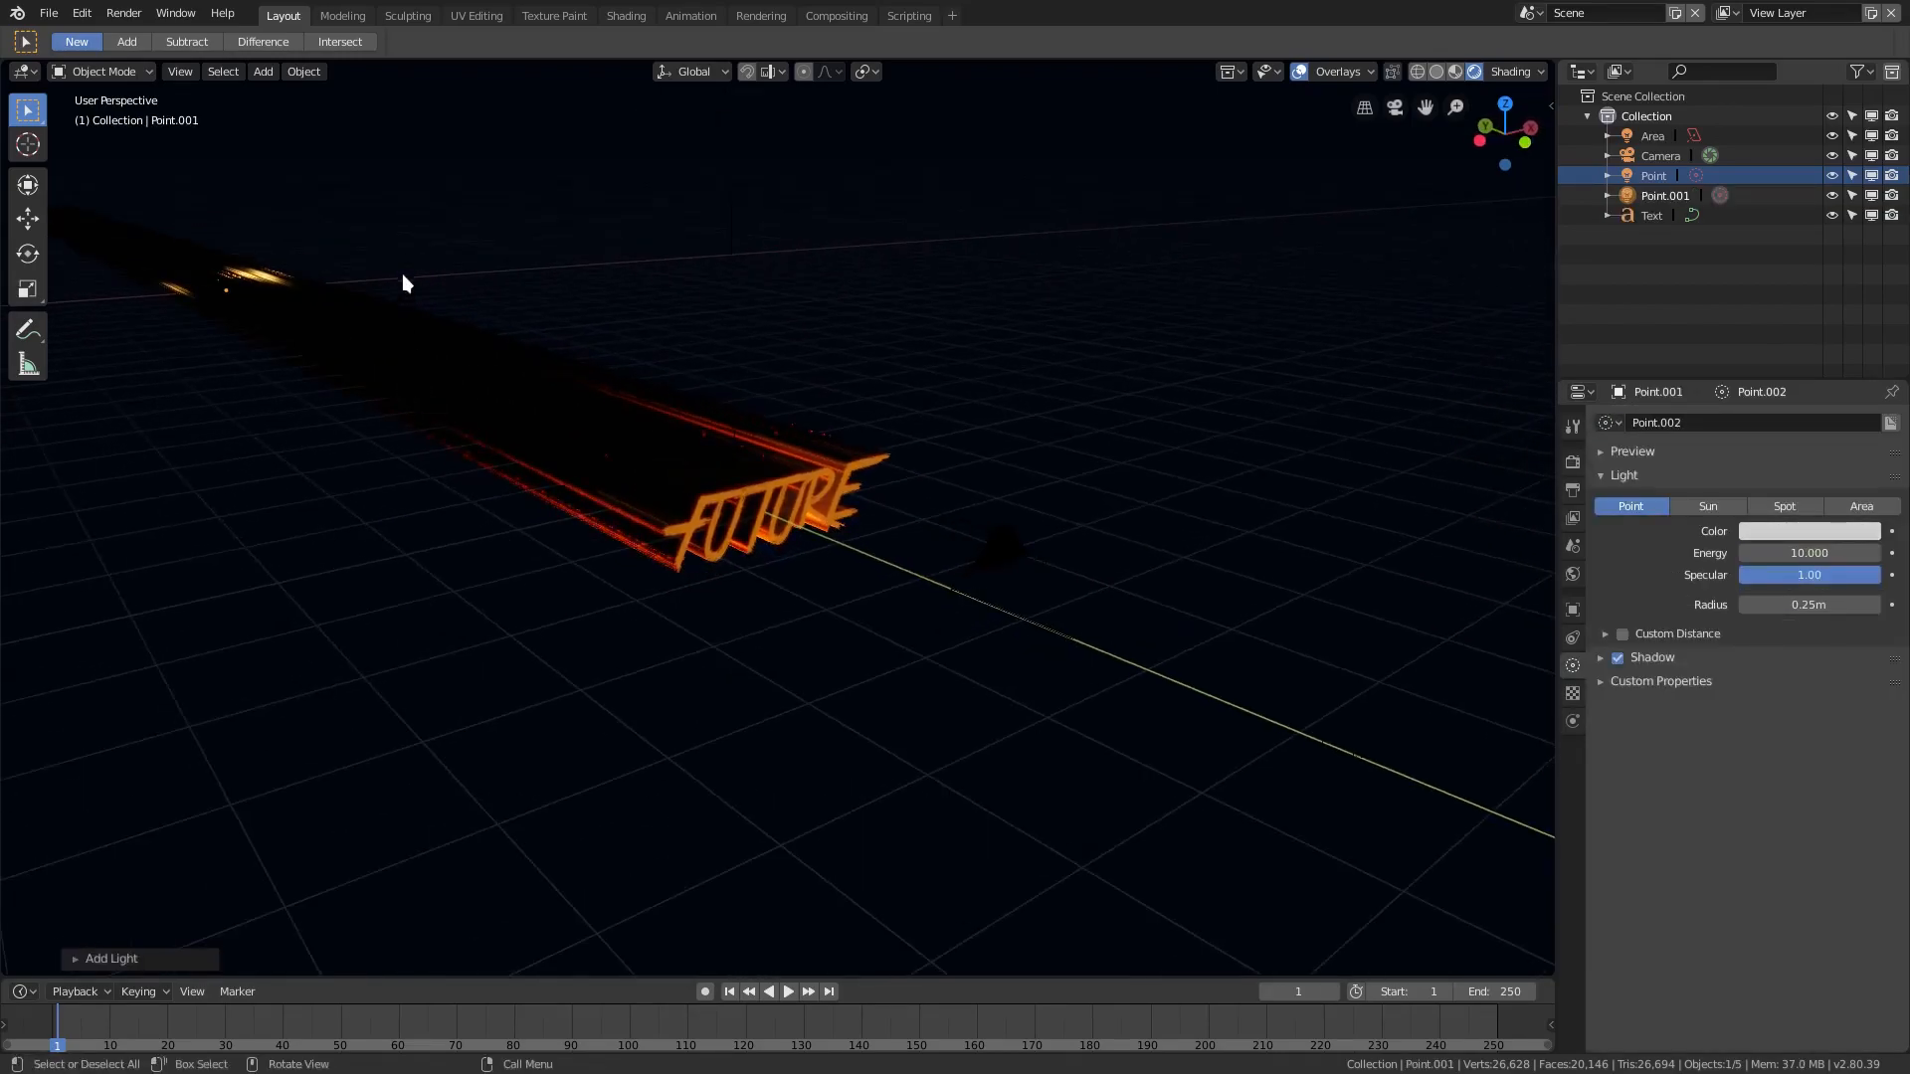
Move the new point light about -21 m along global Y to the front end of the extruded letters and fine-tune its depth
{"action": "key", "text": "g"}
{"action": "key", "text": "y"}
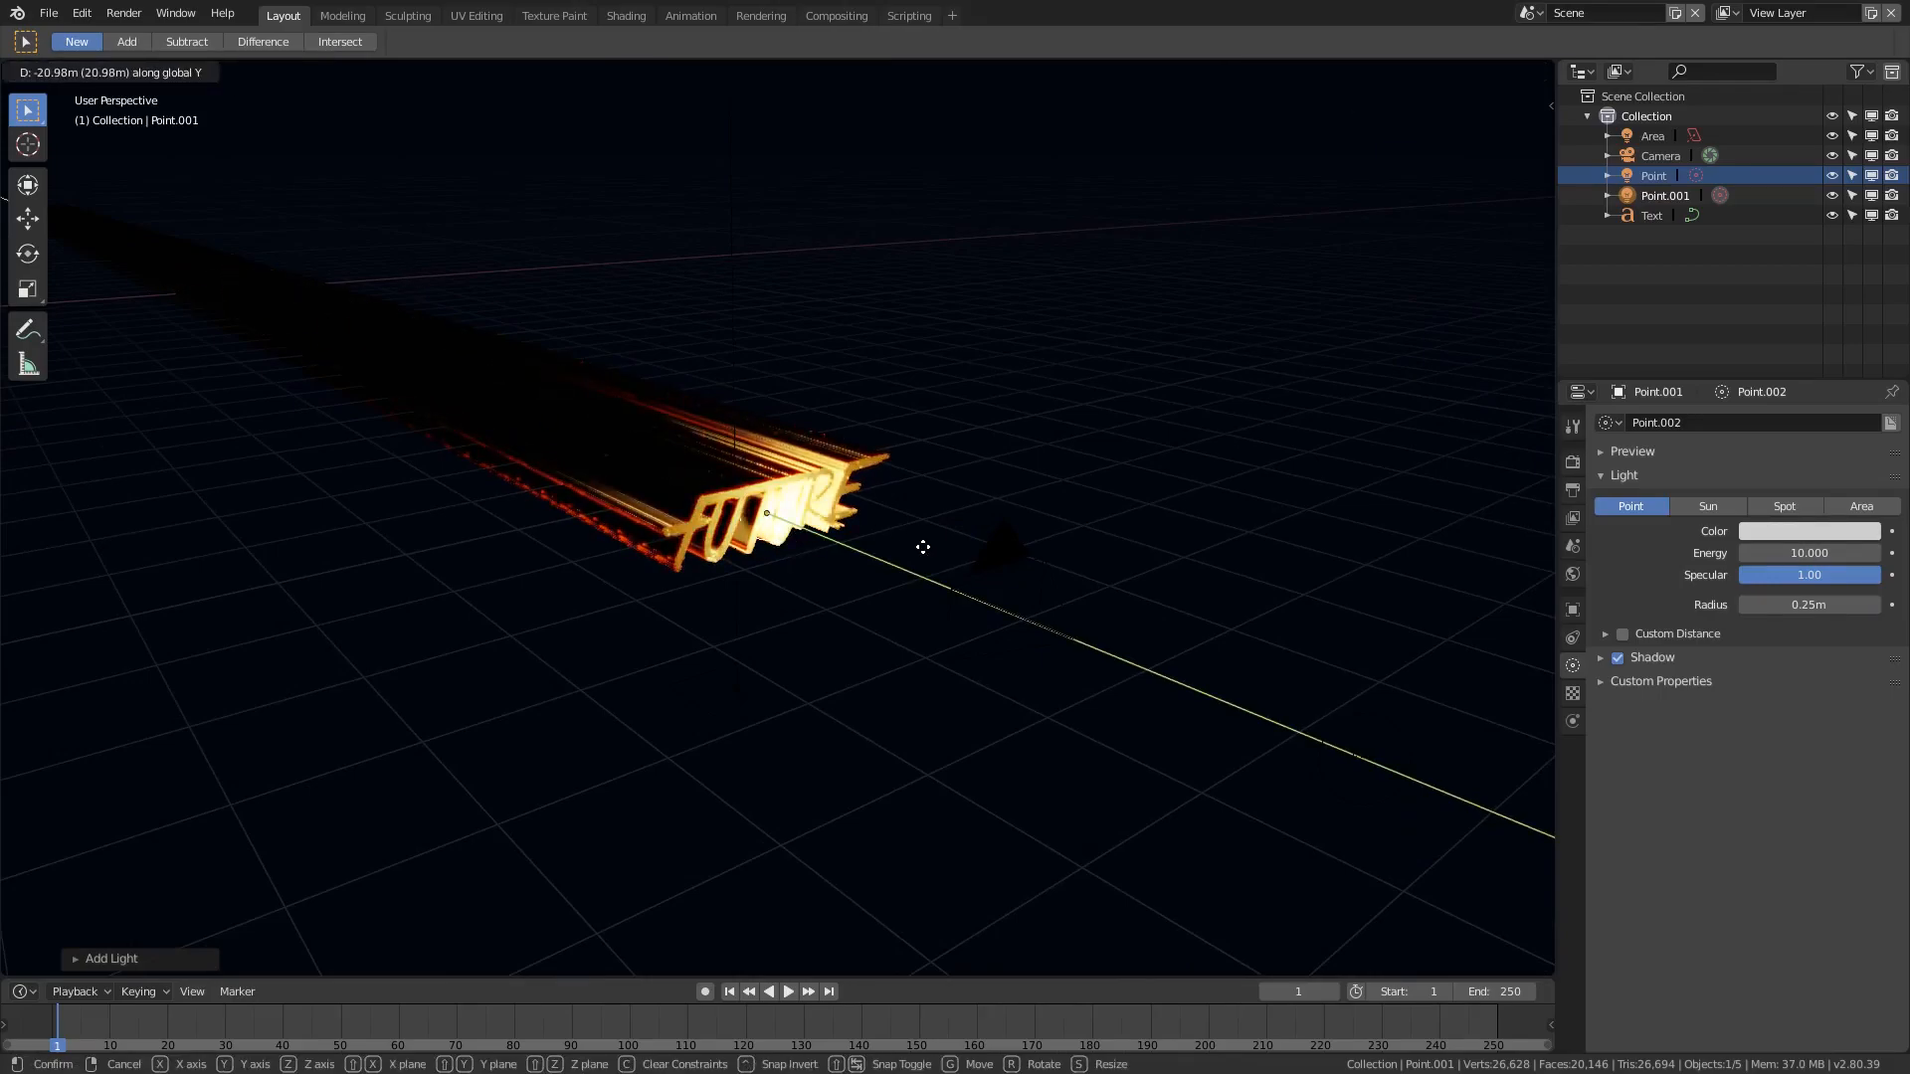
{"action": "left_click", "coordinate": [903, 542]}
{"action": "middle_click_drag", "start_coordinate": [855, 543], "coordinate": [848, 482]}
{"action": "key", "text": "g"}
{"action": "key", "text": "y"}
{"action": "left_click", "coordinate": [842, 475]}
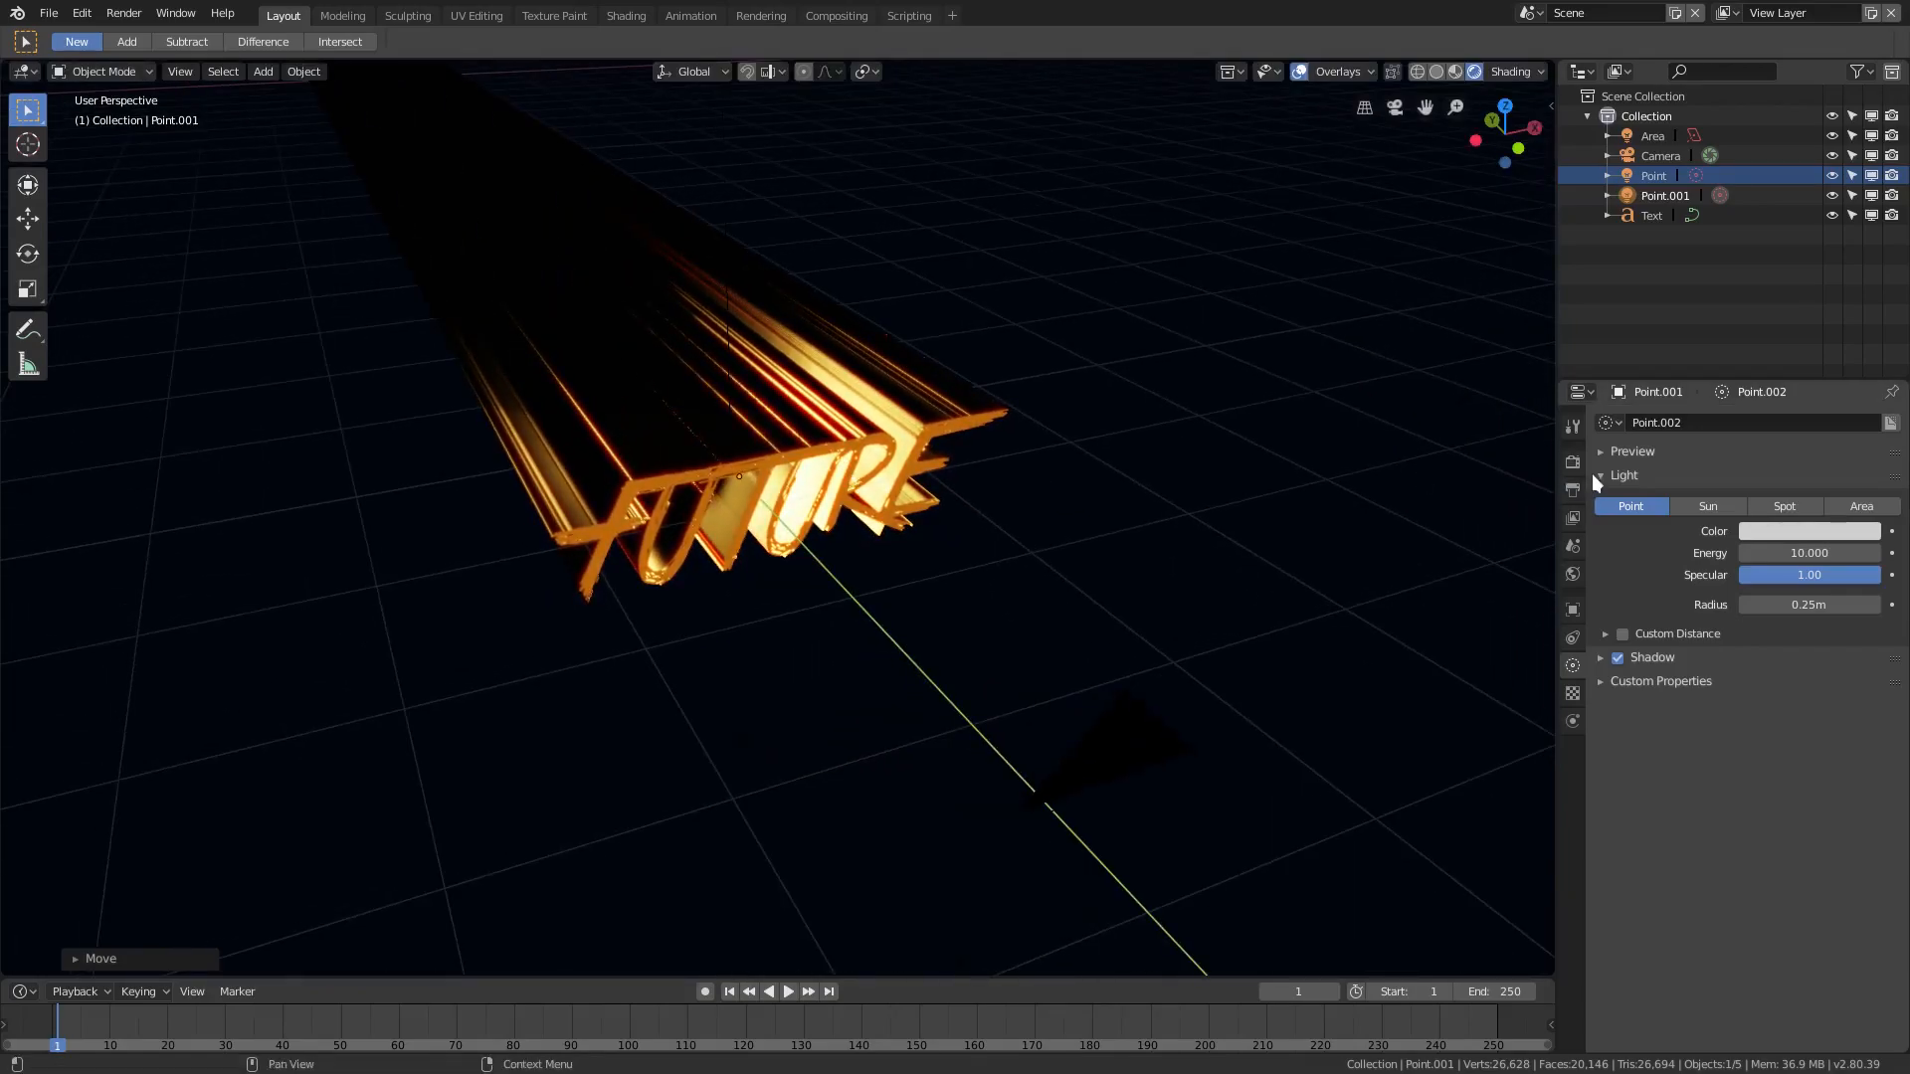
Toggle Subsurface Scattering in the render settings to compare its effect, leave it enabled, and view the text through the camera
{"action": "left_click", "coordinate": [1573, 462]}
{"action": "left_click", "coordinate": [1618, 623]}
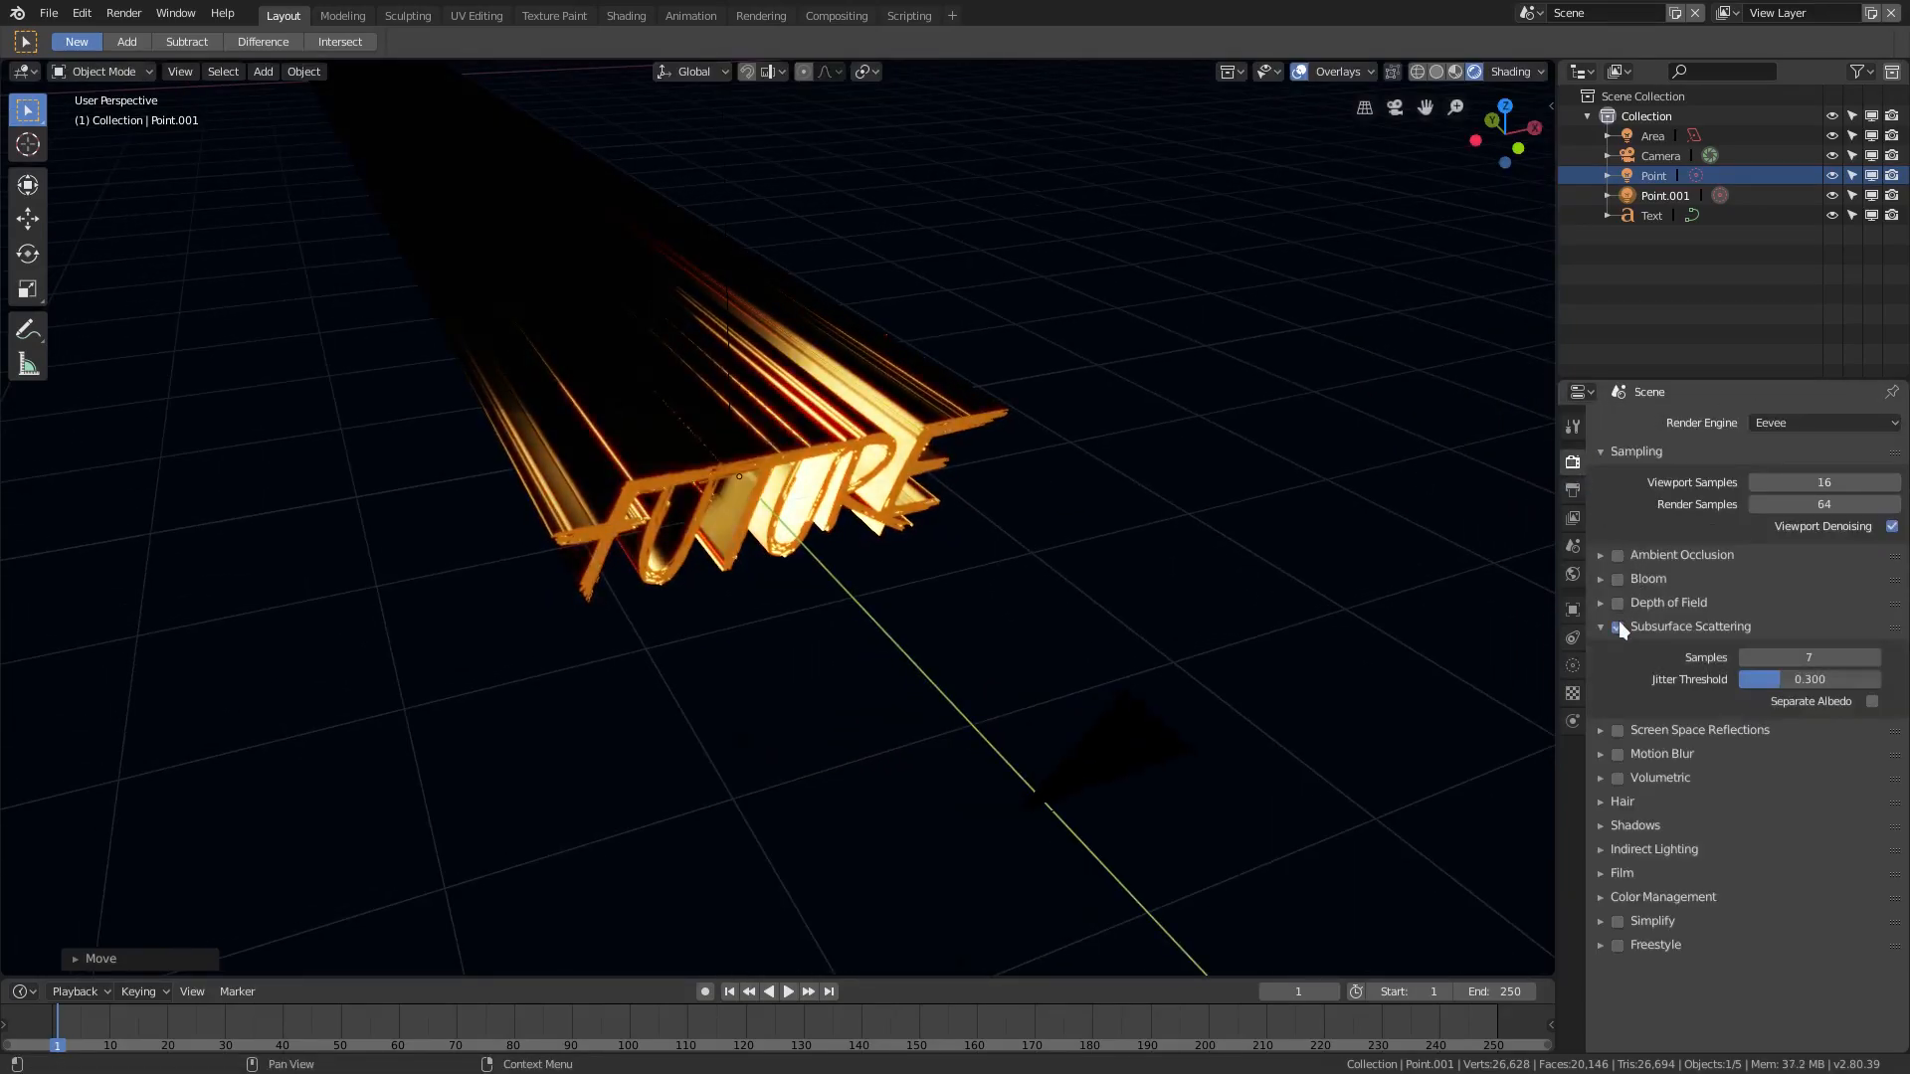
{"action": "left_click", "coordinate": [1618, 626]}
{"action": "middle_click_drag", "start_coordinate": [1044, 576], "coordinate": [825, 495]}
{"action": "key", "text": "KP_0"}
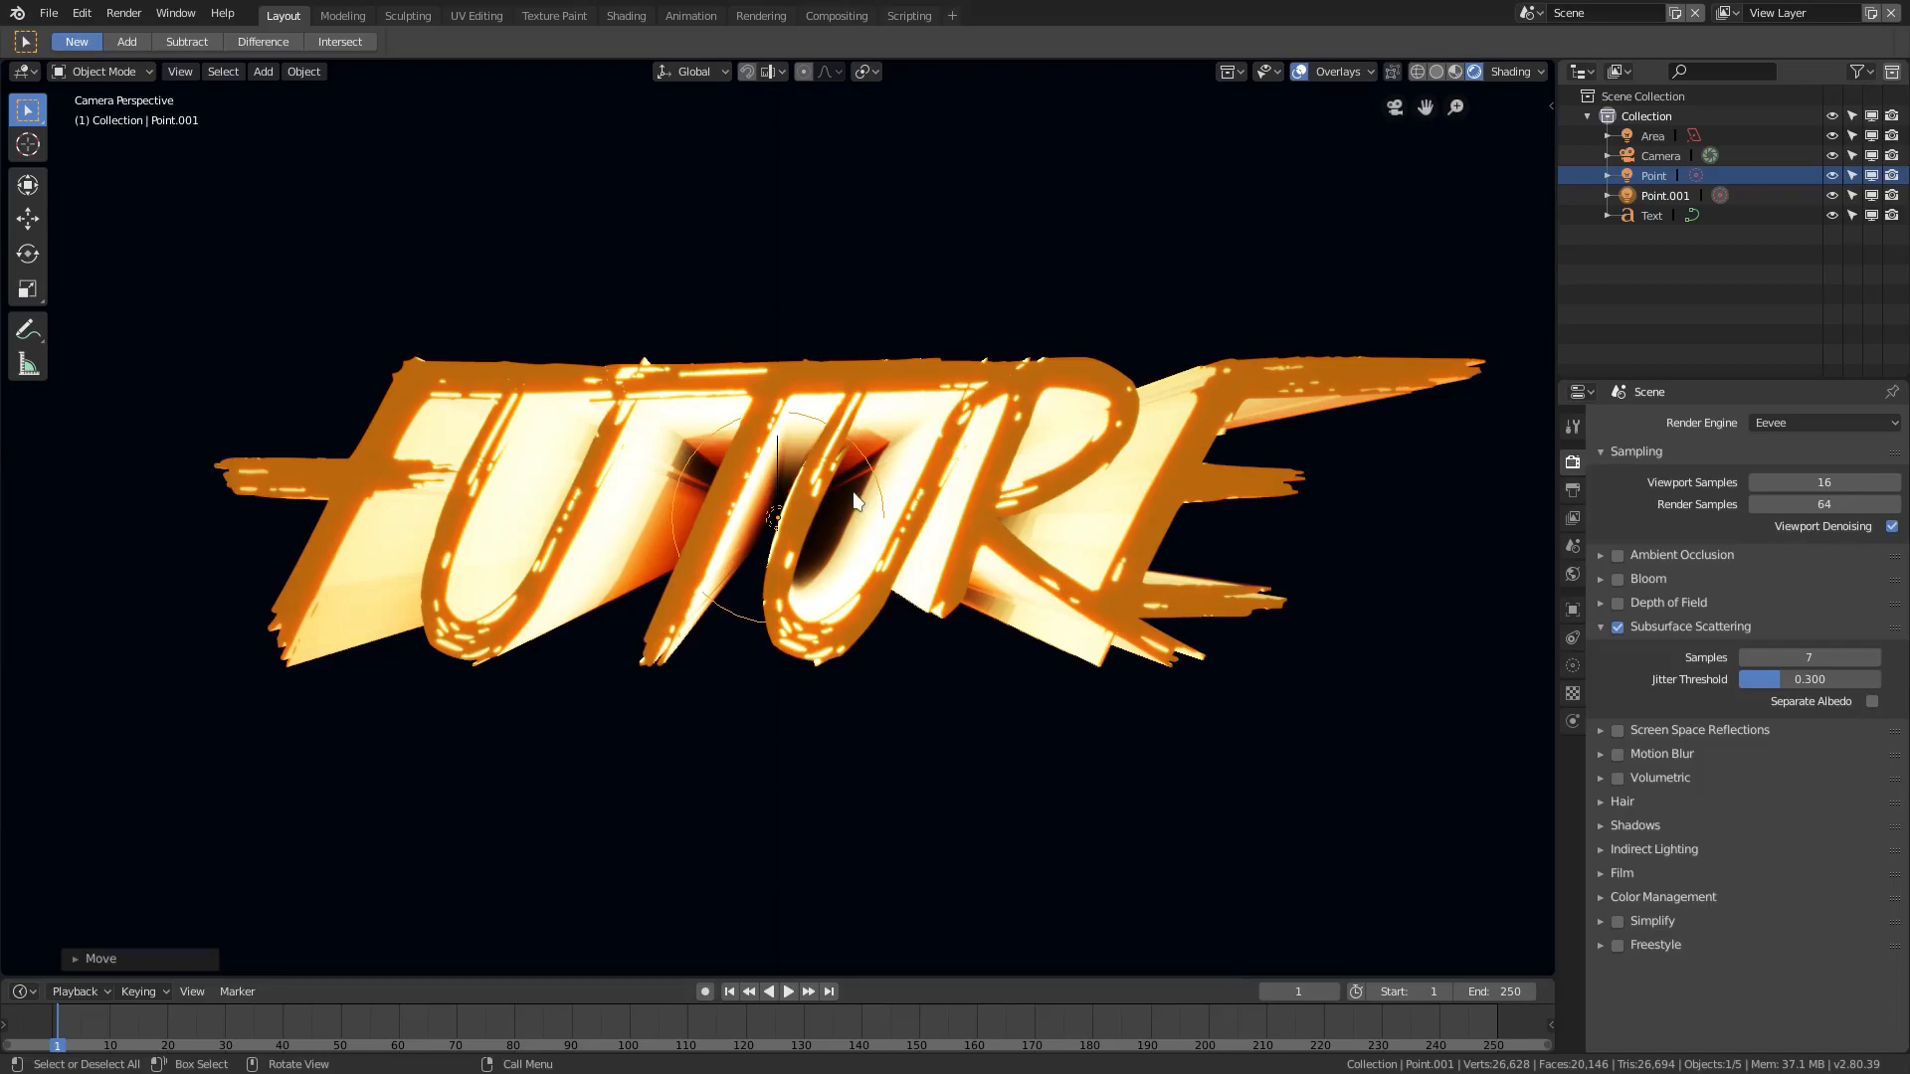
Shift the new point light slightly deeper into the letters along global Y
{"action": "middle_click_drag", "start_coordinate": [861, 703], "coordinate": [733, 542]}
{"action": "right_click", "coordinate": [756, 540]}
{"action": "key", "text": "Escape"}
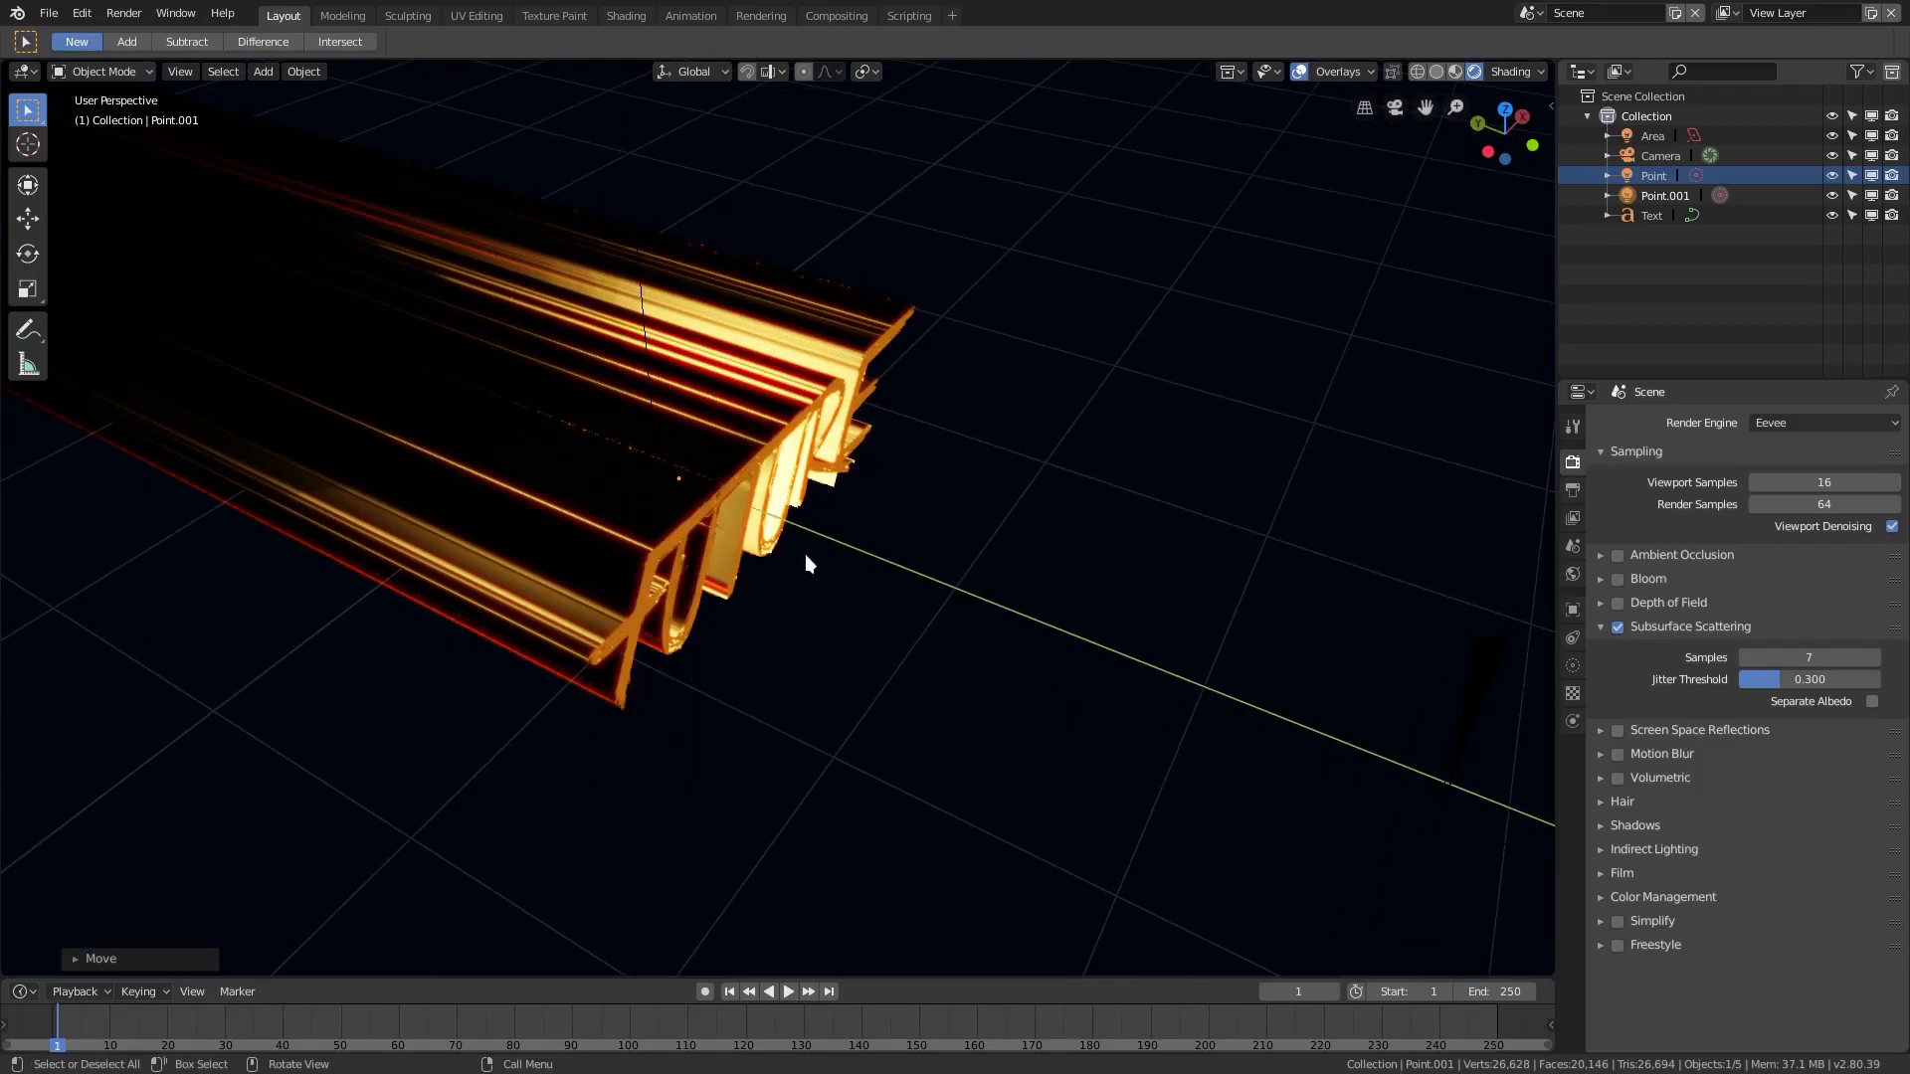
{"action": "key", "text": "g"}
{"action": "key", "text": "y"}
{"action": "left_click", "coordinate": [720, 513]}
{"action": "middle_click_drag", "start_coordinate": [720, 514], "coordinate": [615, 412]}
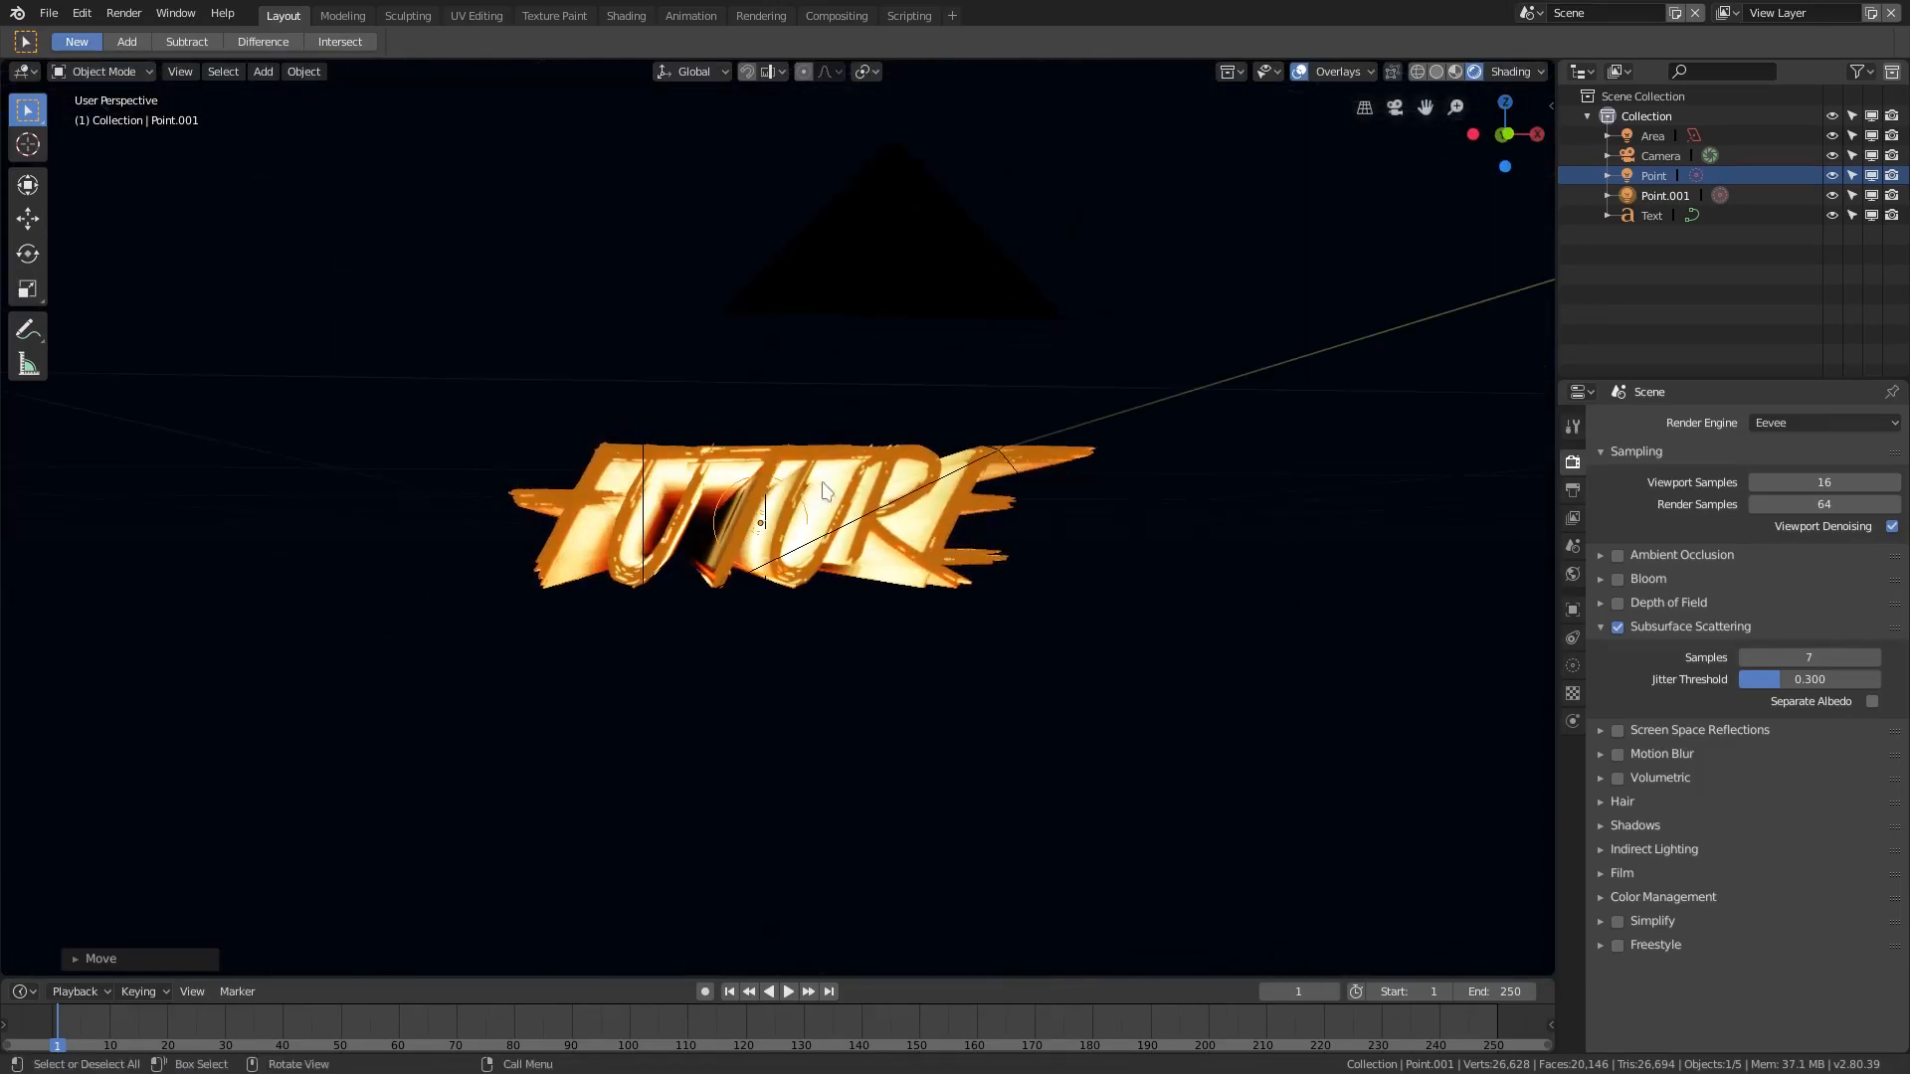
Colour the point light inside the letters orange with RGB 1.000, 0.273, 0.079 and return to the camera view
{"action": "left_click", "coordinate": [1571, 665]}
{"action": "left_click", "coordinate": [1784, 530]}
{"action": "mouse_move", "coordinate": [1771, 399]}
{"action": "left_mouse_down"}
{"action": "mouse_move", "coordinate": [1766, 367]}
{"action": "mouse_move", "coordinate": [1759, 384]}
{"action": "left_mouse_up"}
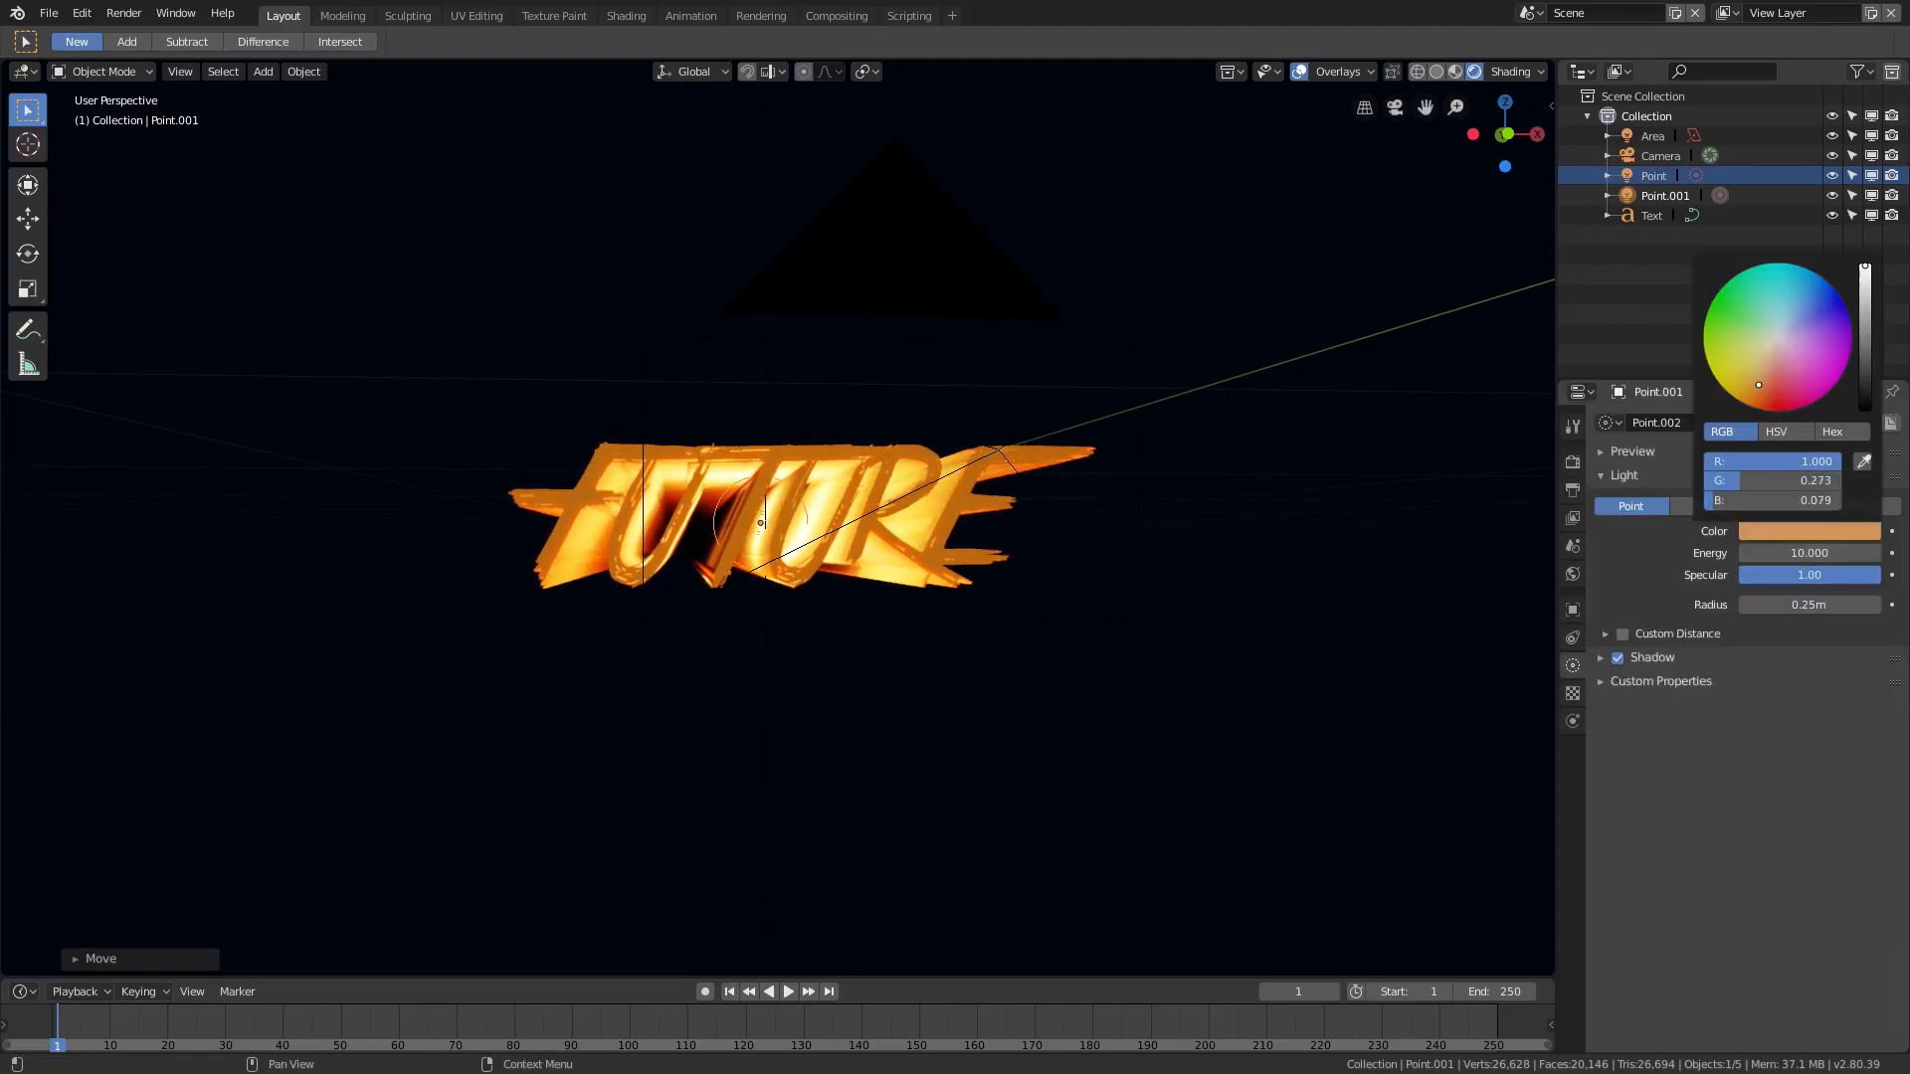
{"action": "key", "text": "KP_0"}
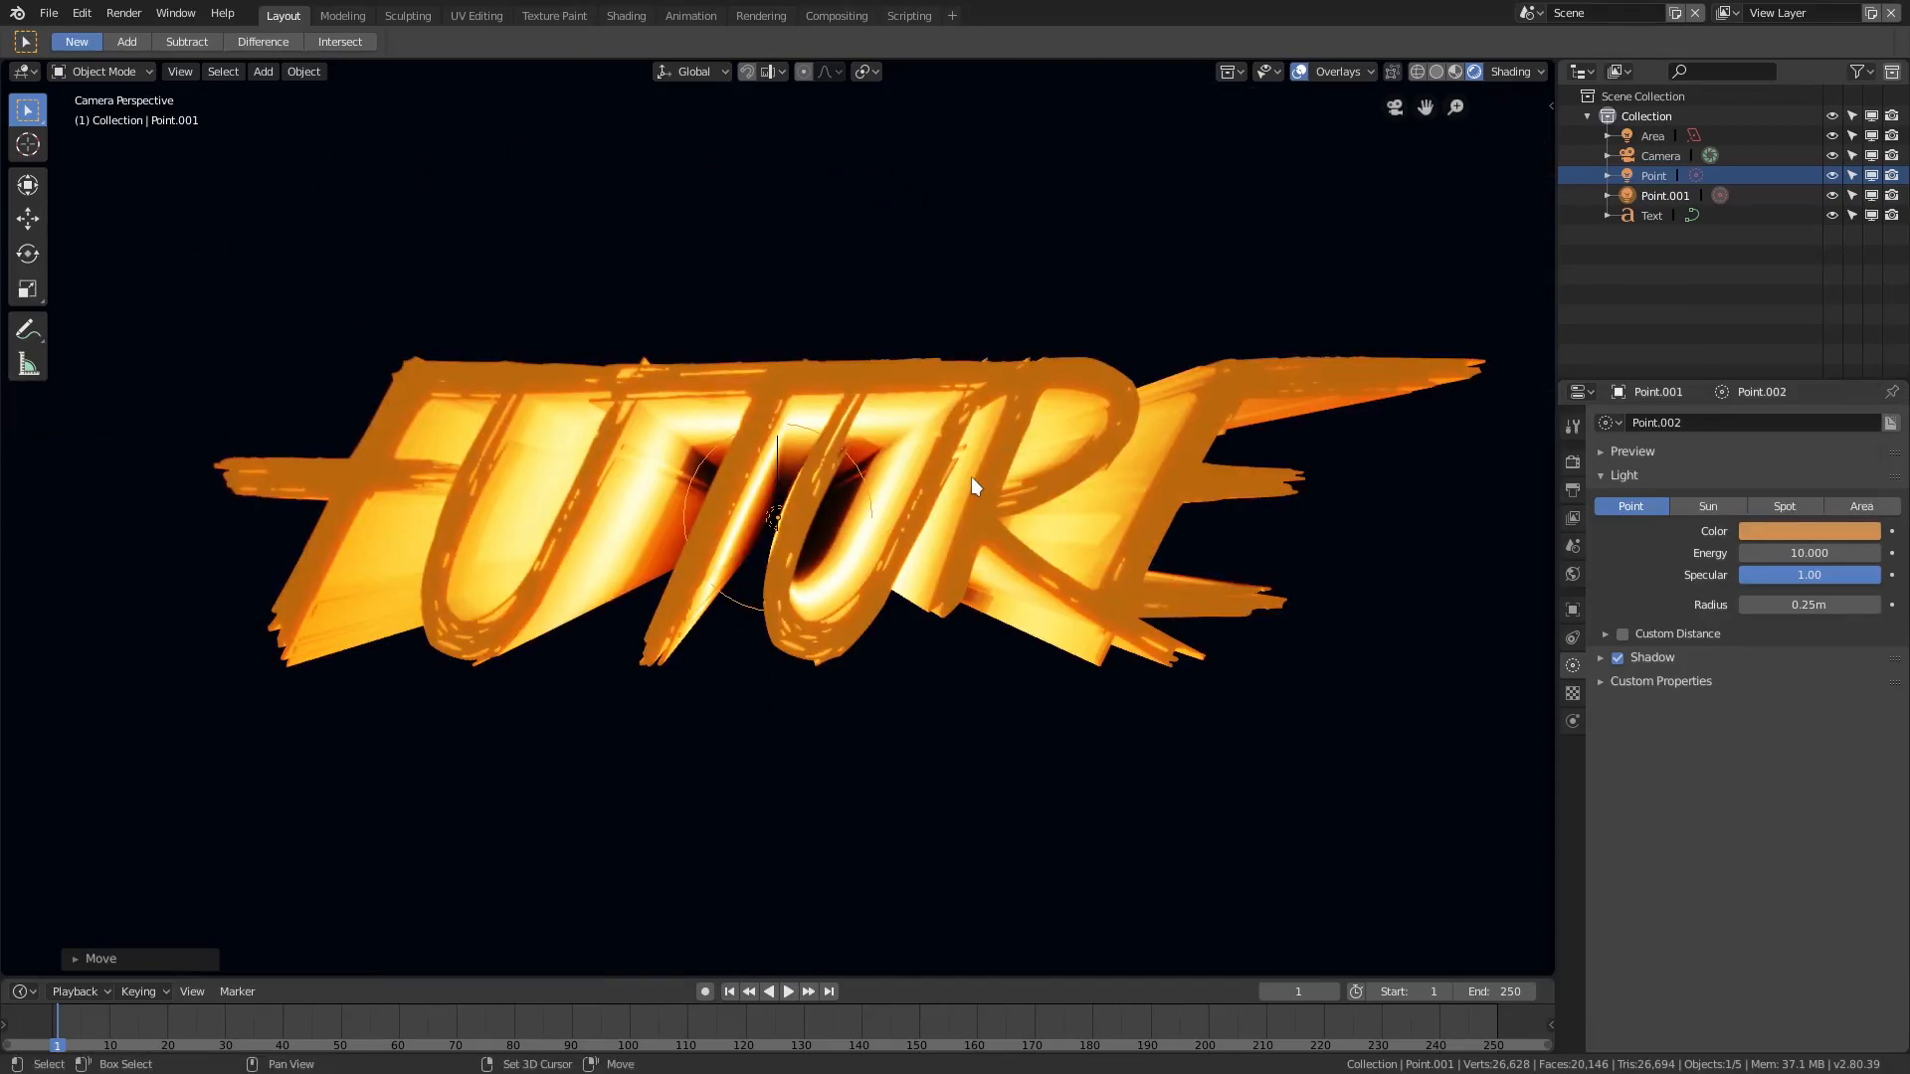
Duplicate the orange point light along global X in the negative direction, placing the copy behind the first U
{"action": "key", "text": "shift+d"}
{"action": "key", "text": "x"}
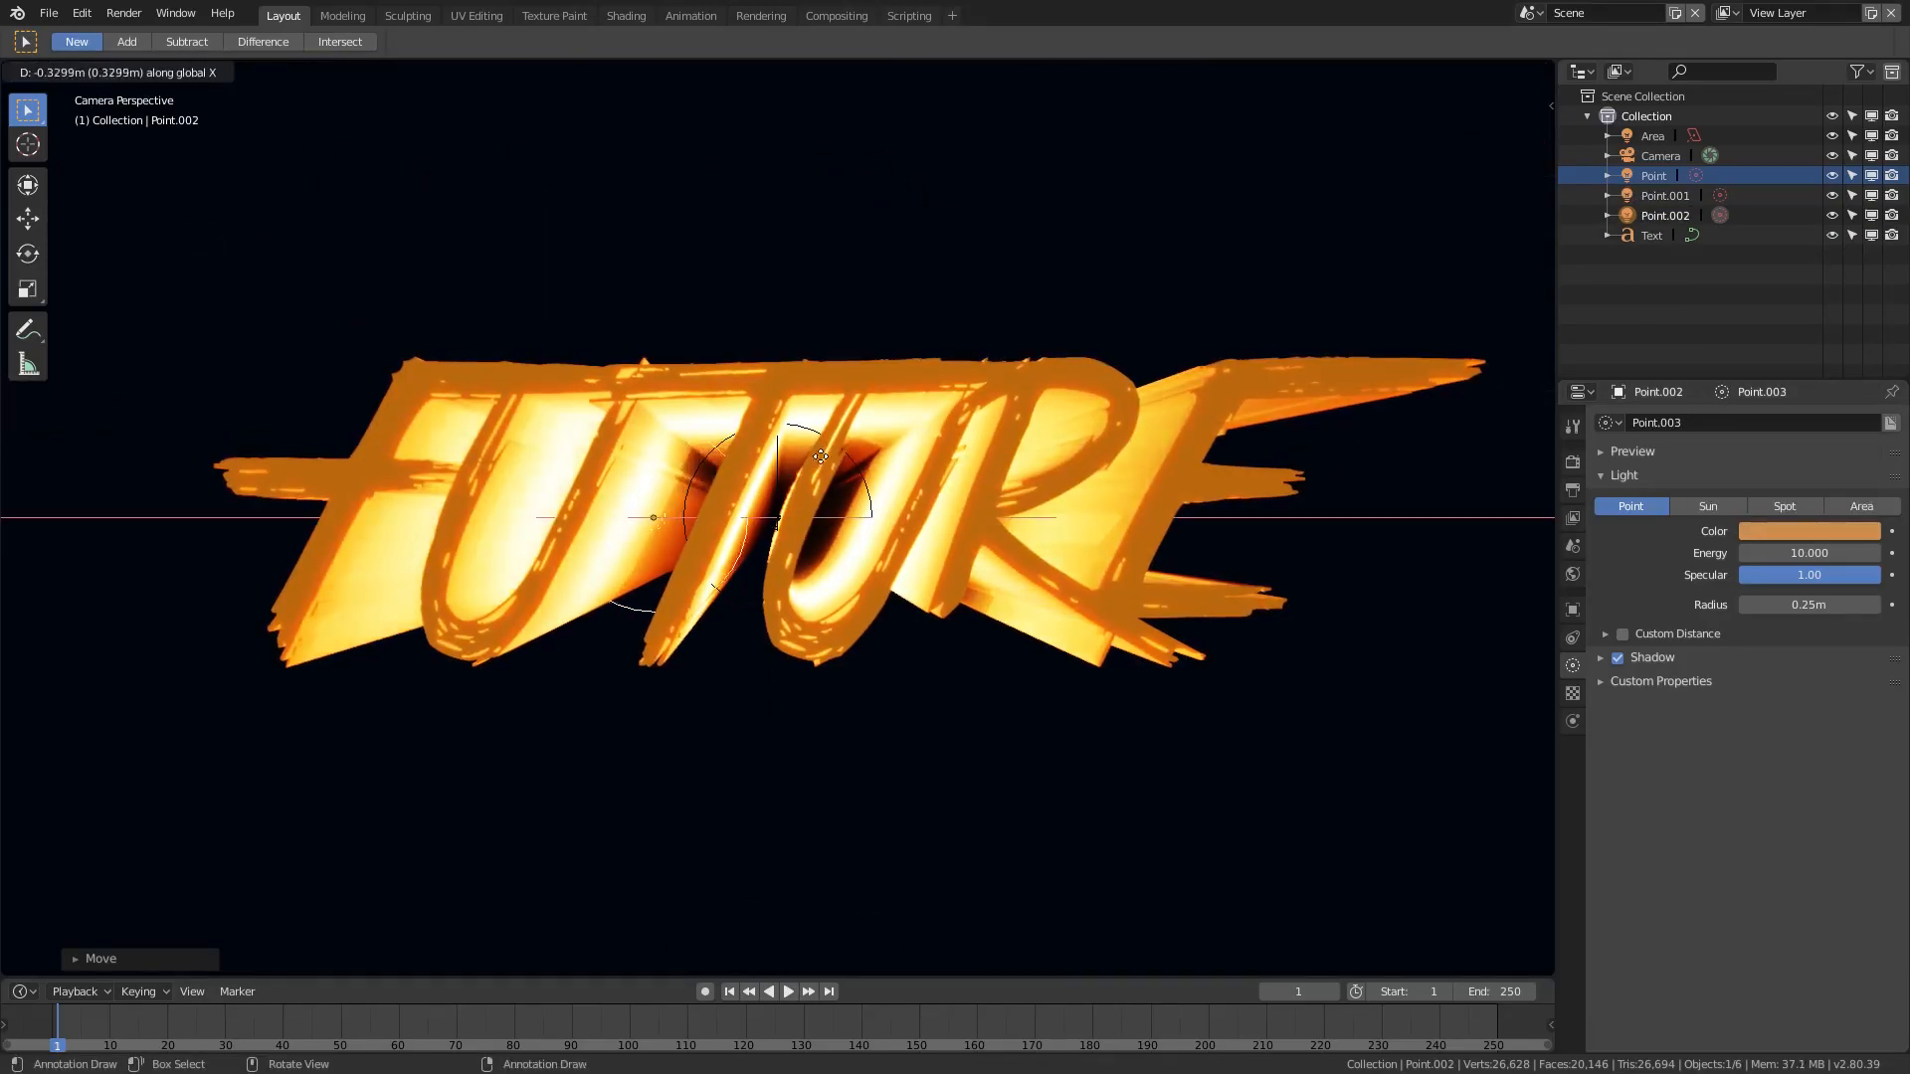
{"action": "left_click", "coordinate": [699, 456]}
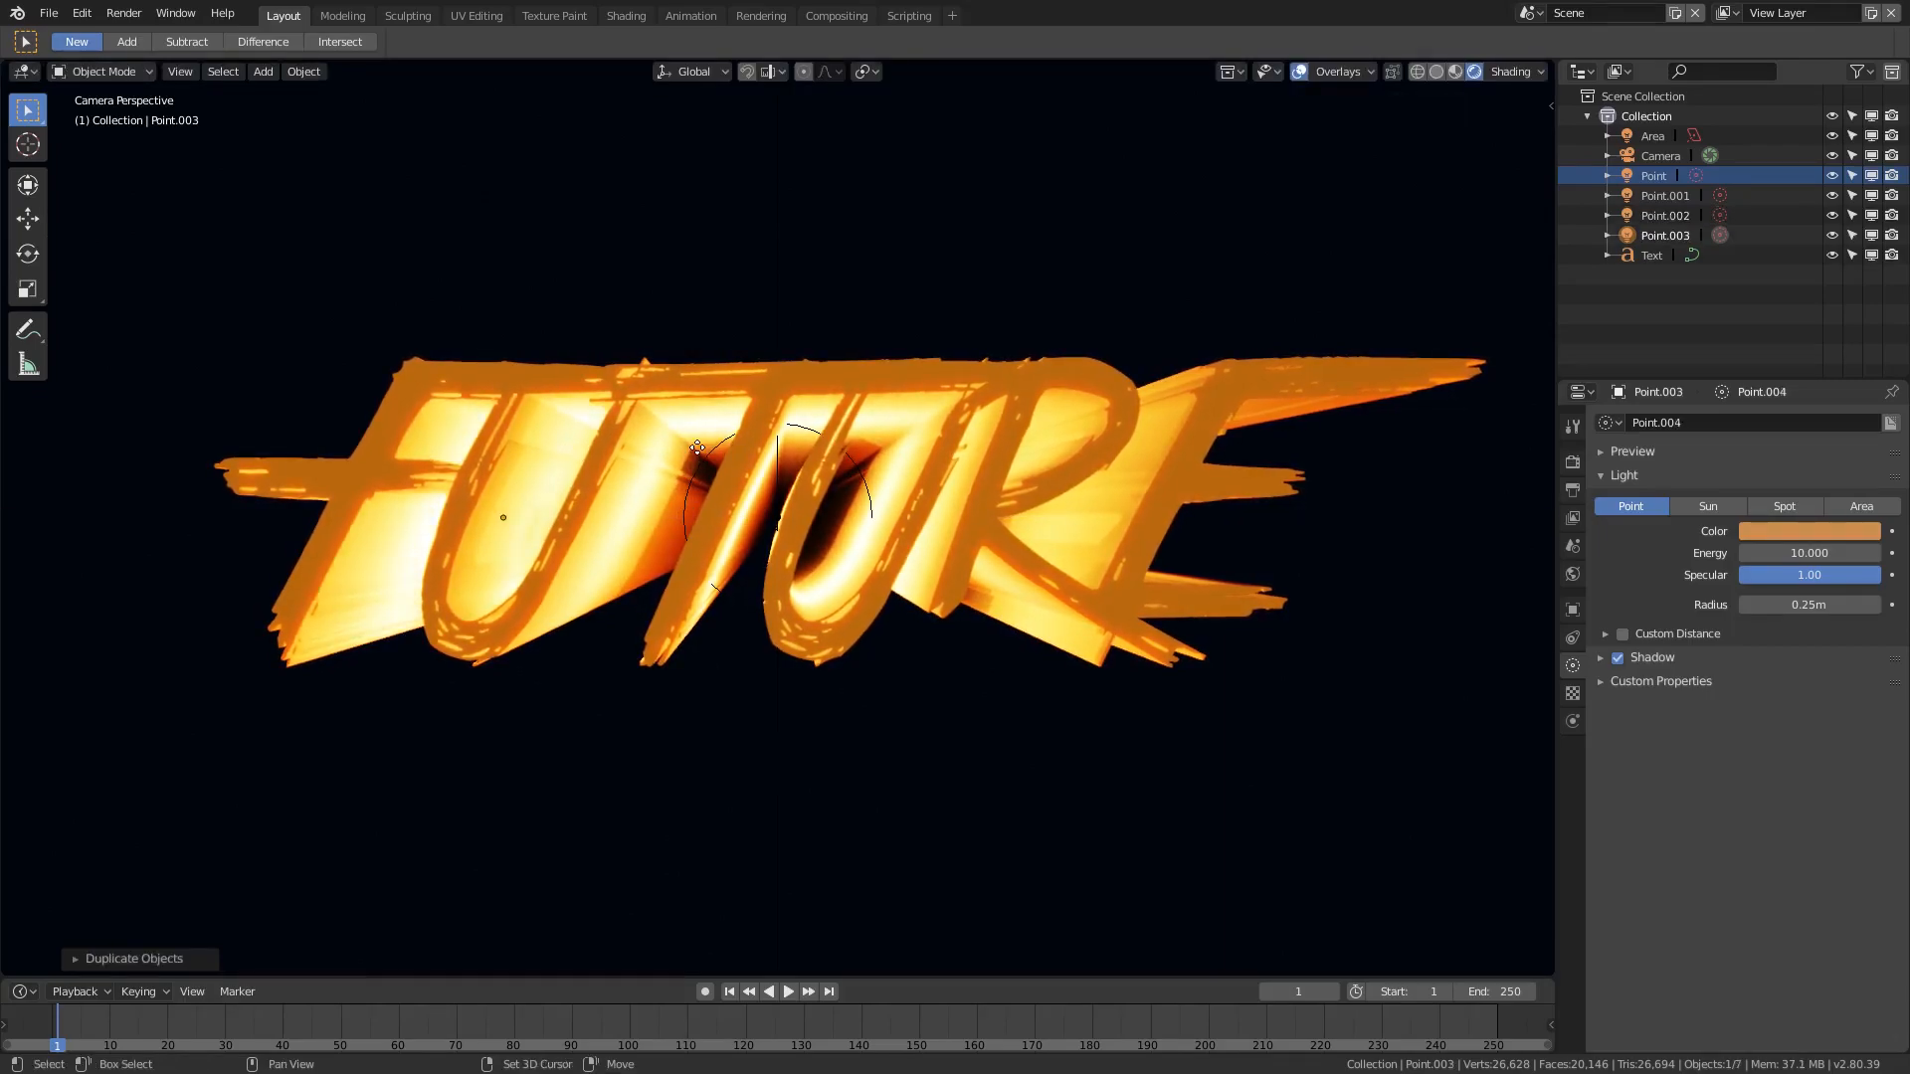
{"action": "key", "text": "shift+d"}
{"action": "key", "text": "x"}
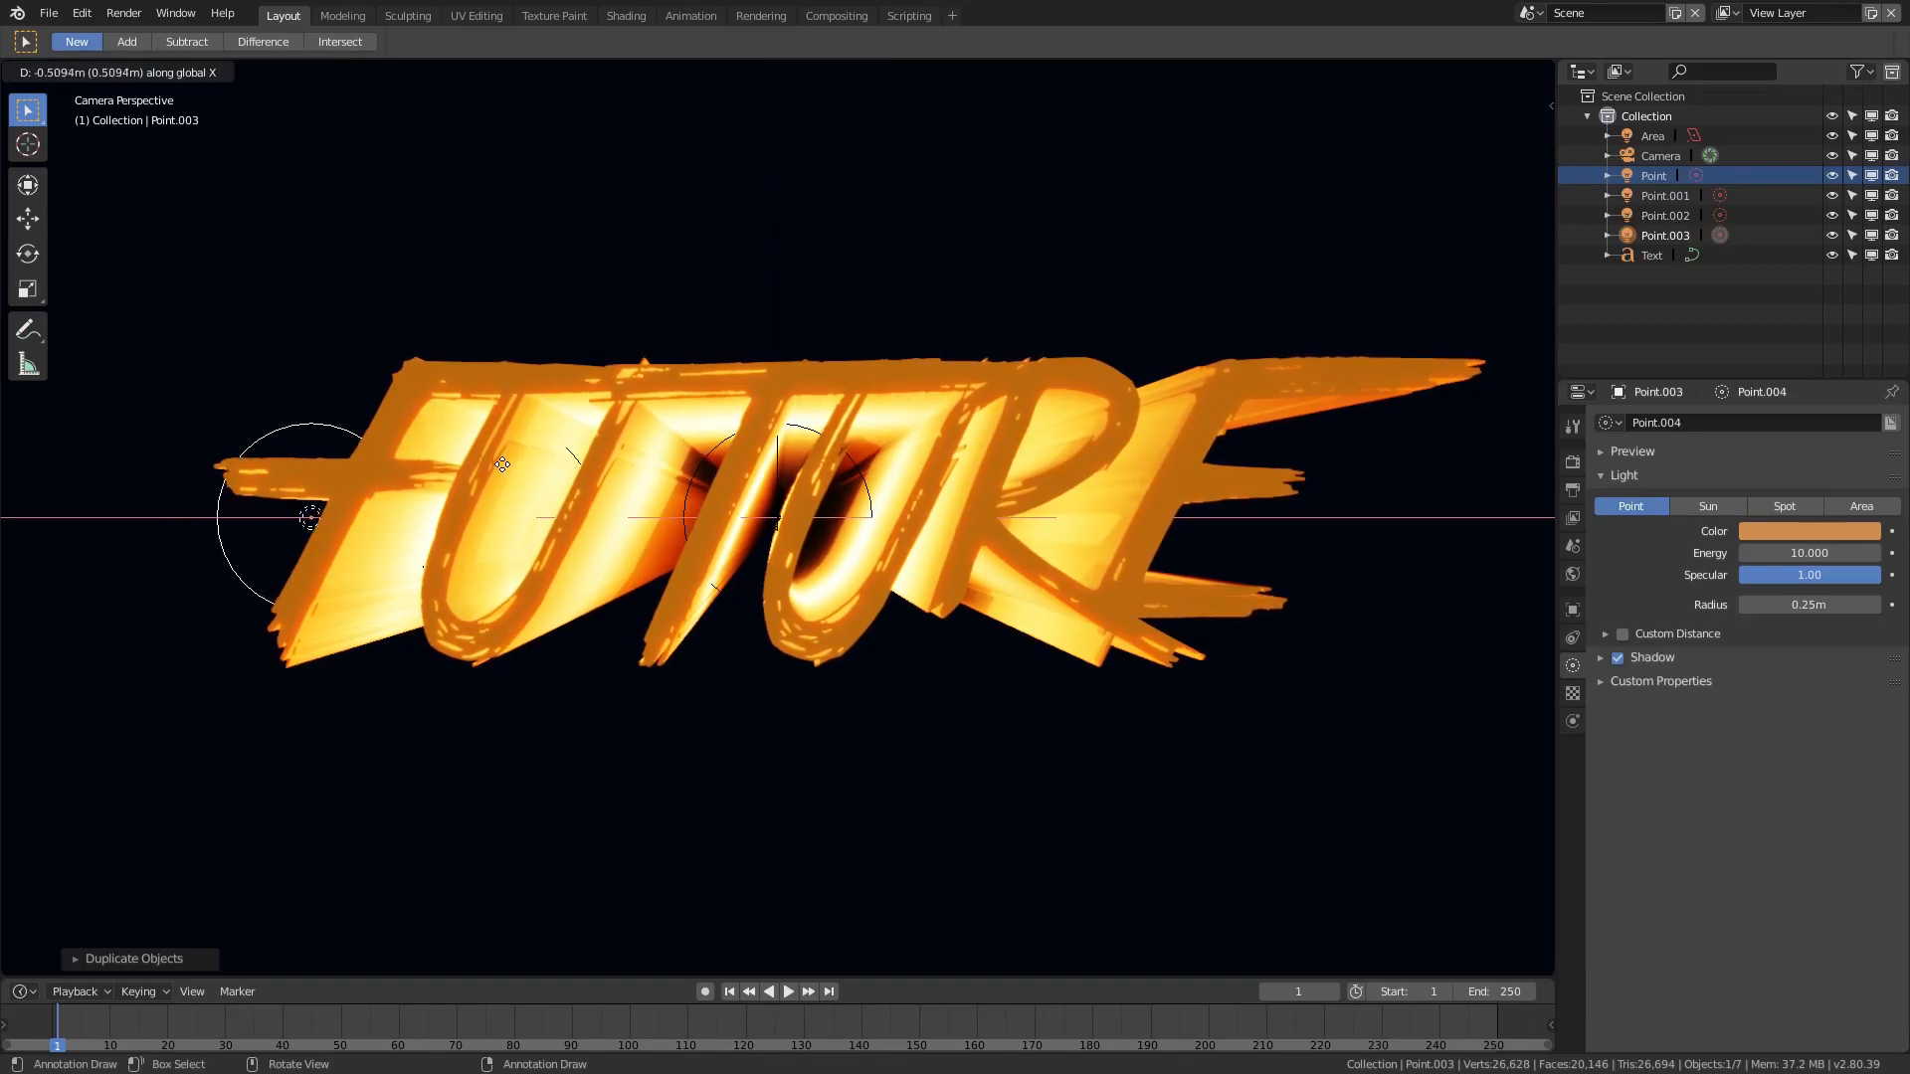
{"action": "key", "text": "Escape"}
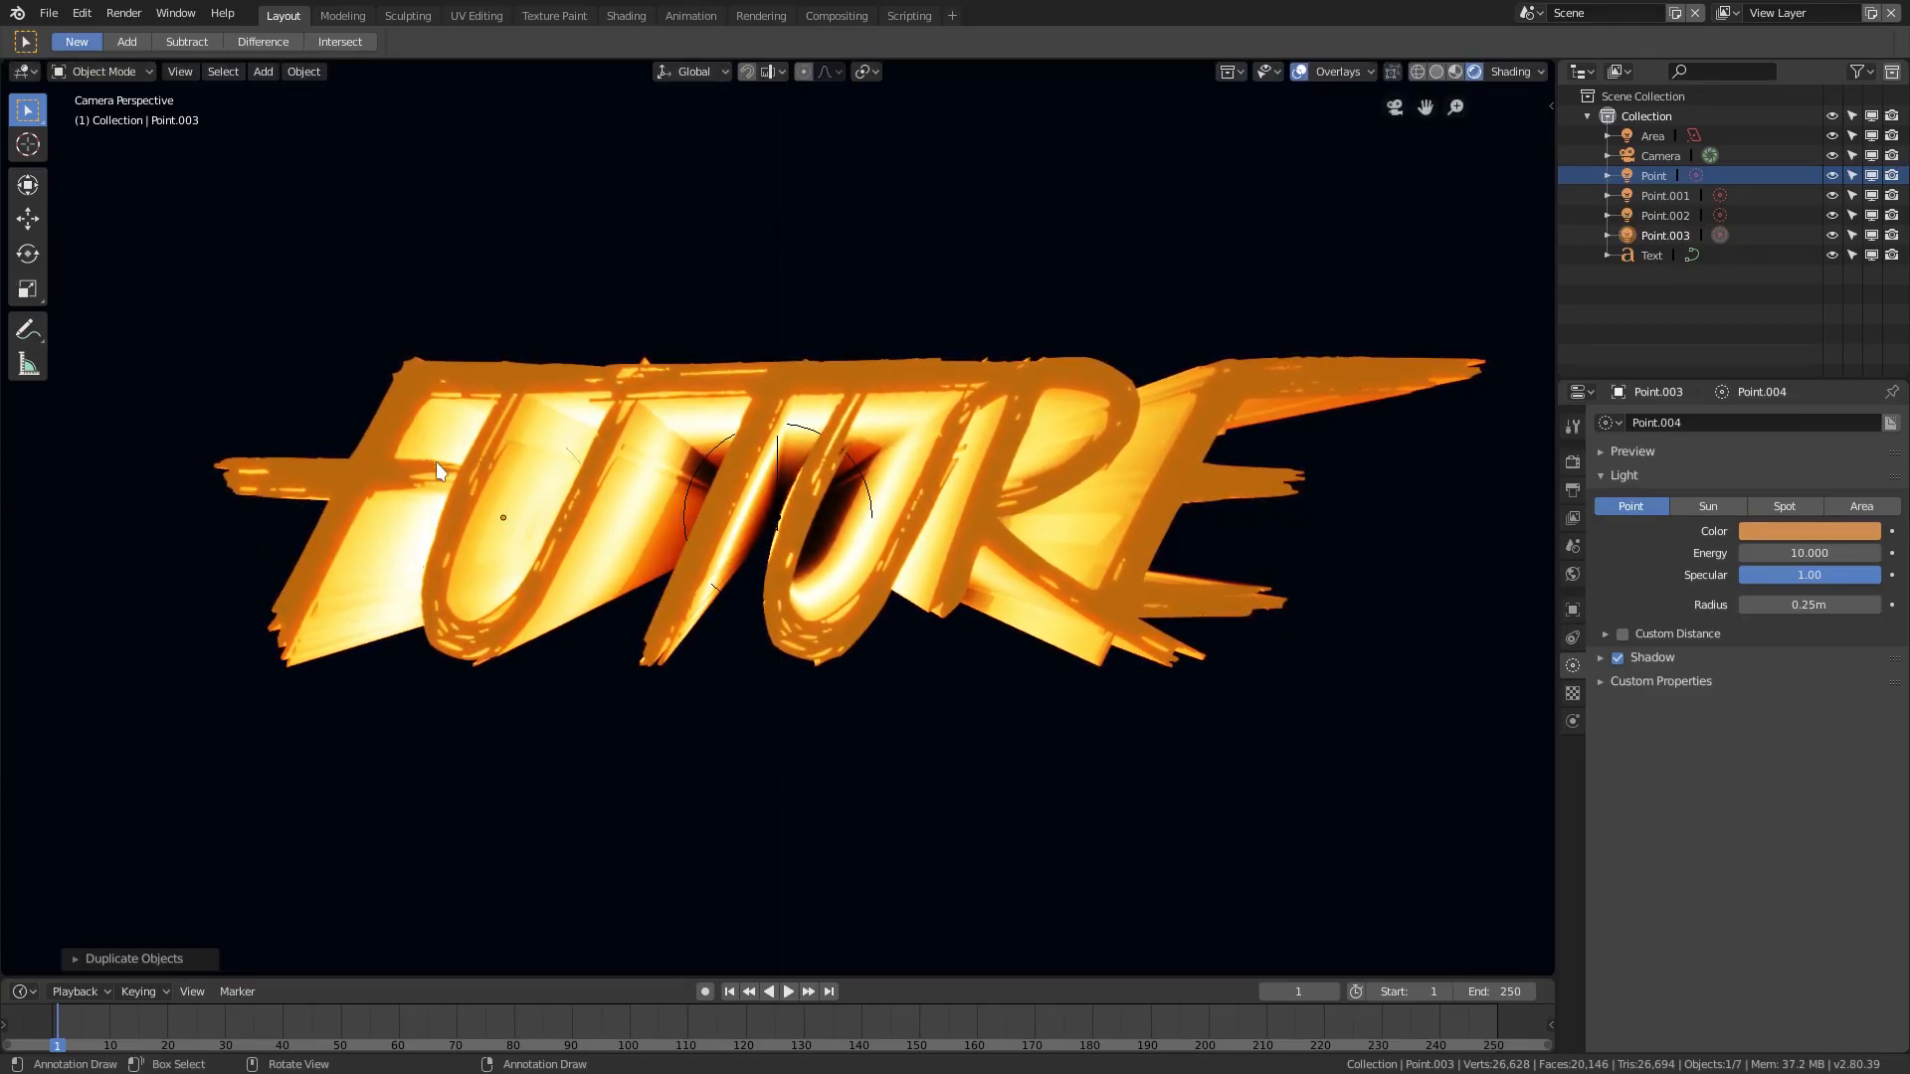
{"action": "key", "text": "Delete"}
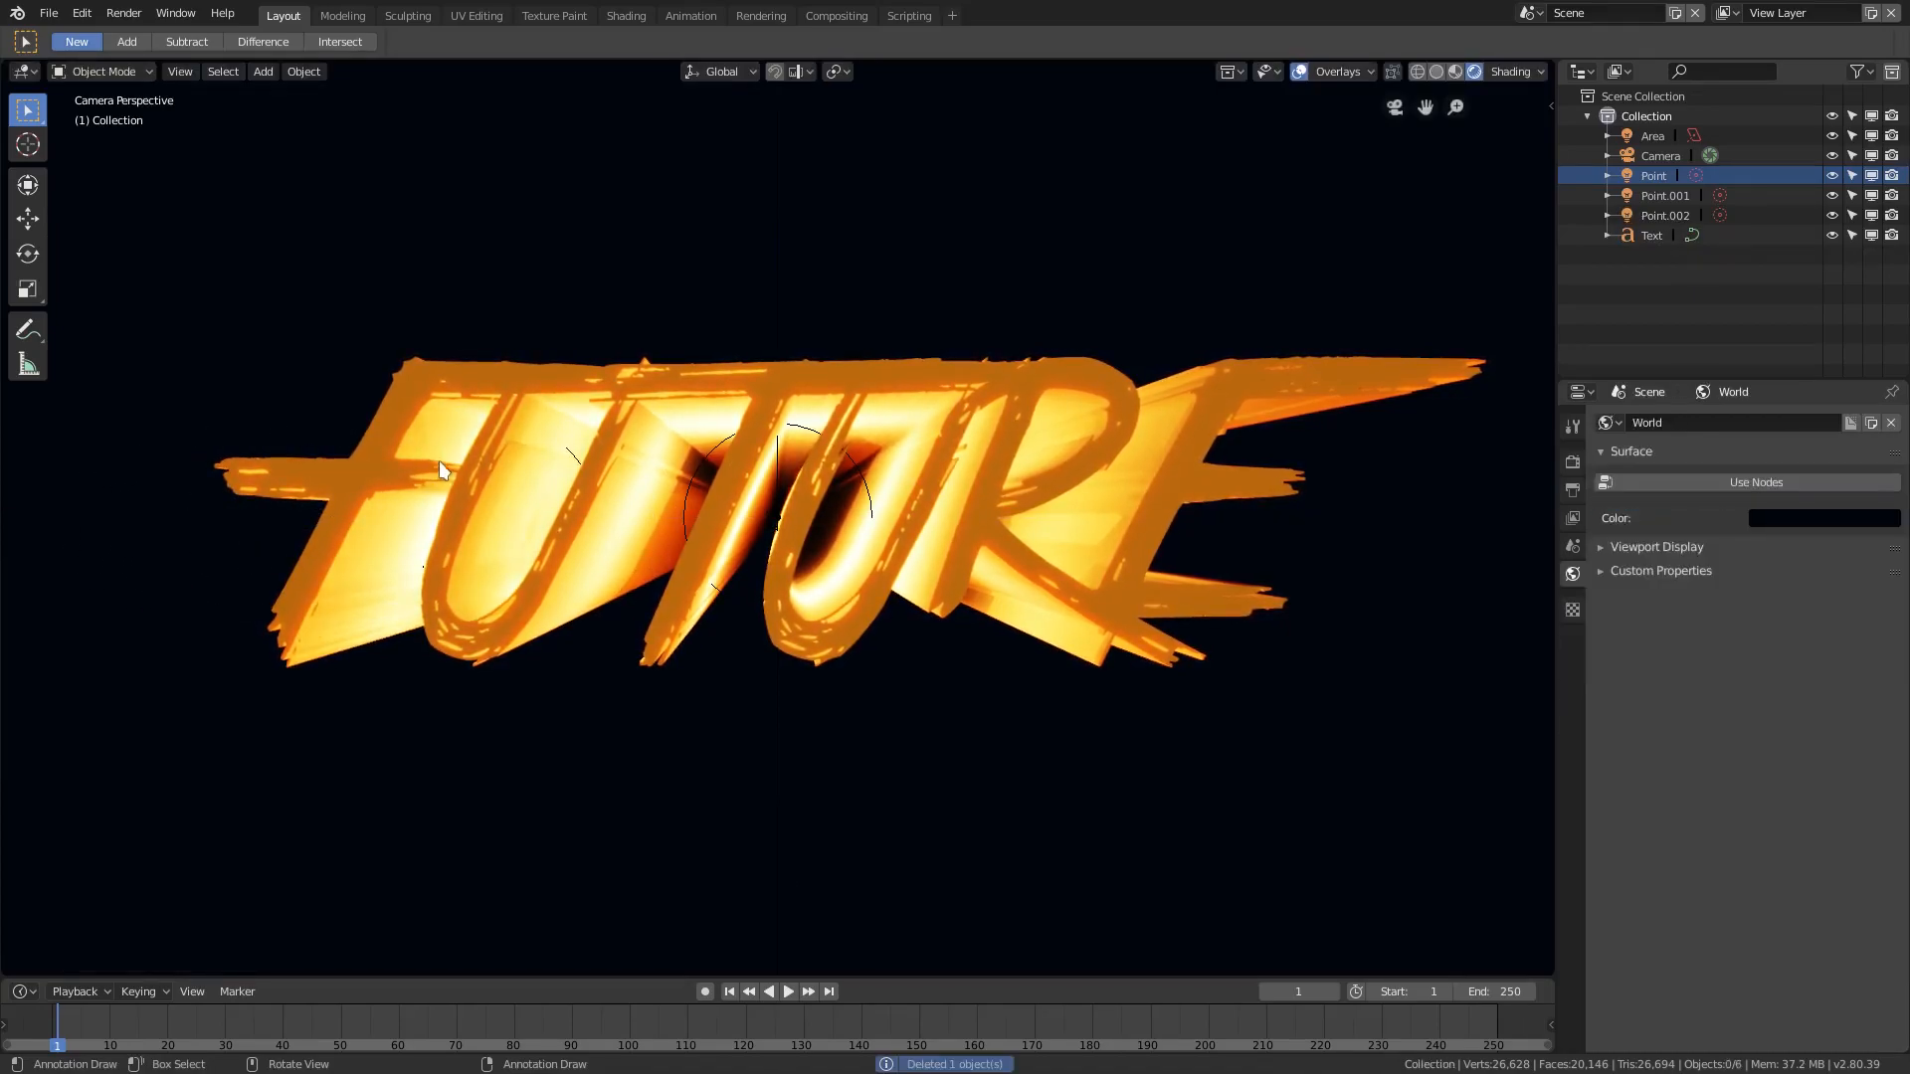
Duplicate the central orange point light along global X in the positive direction, placing the copy behind the R
{"action": "left_click", "coordinate": [814, 427]}
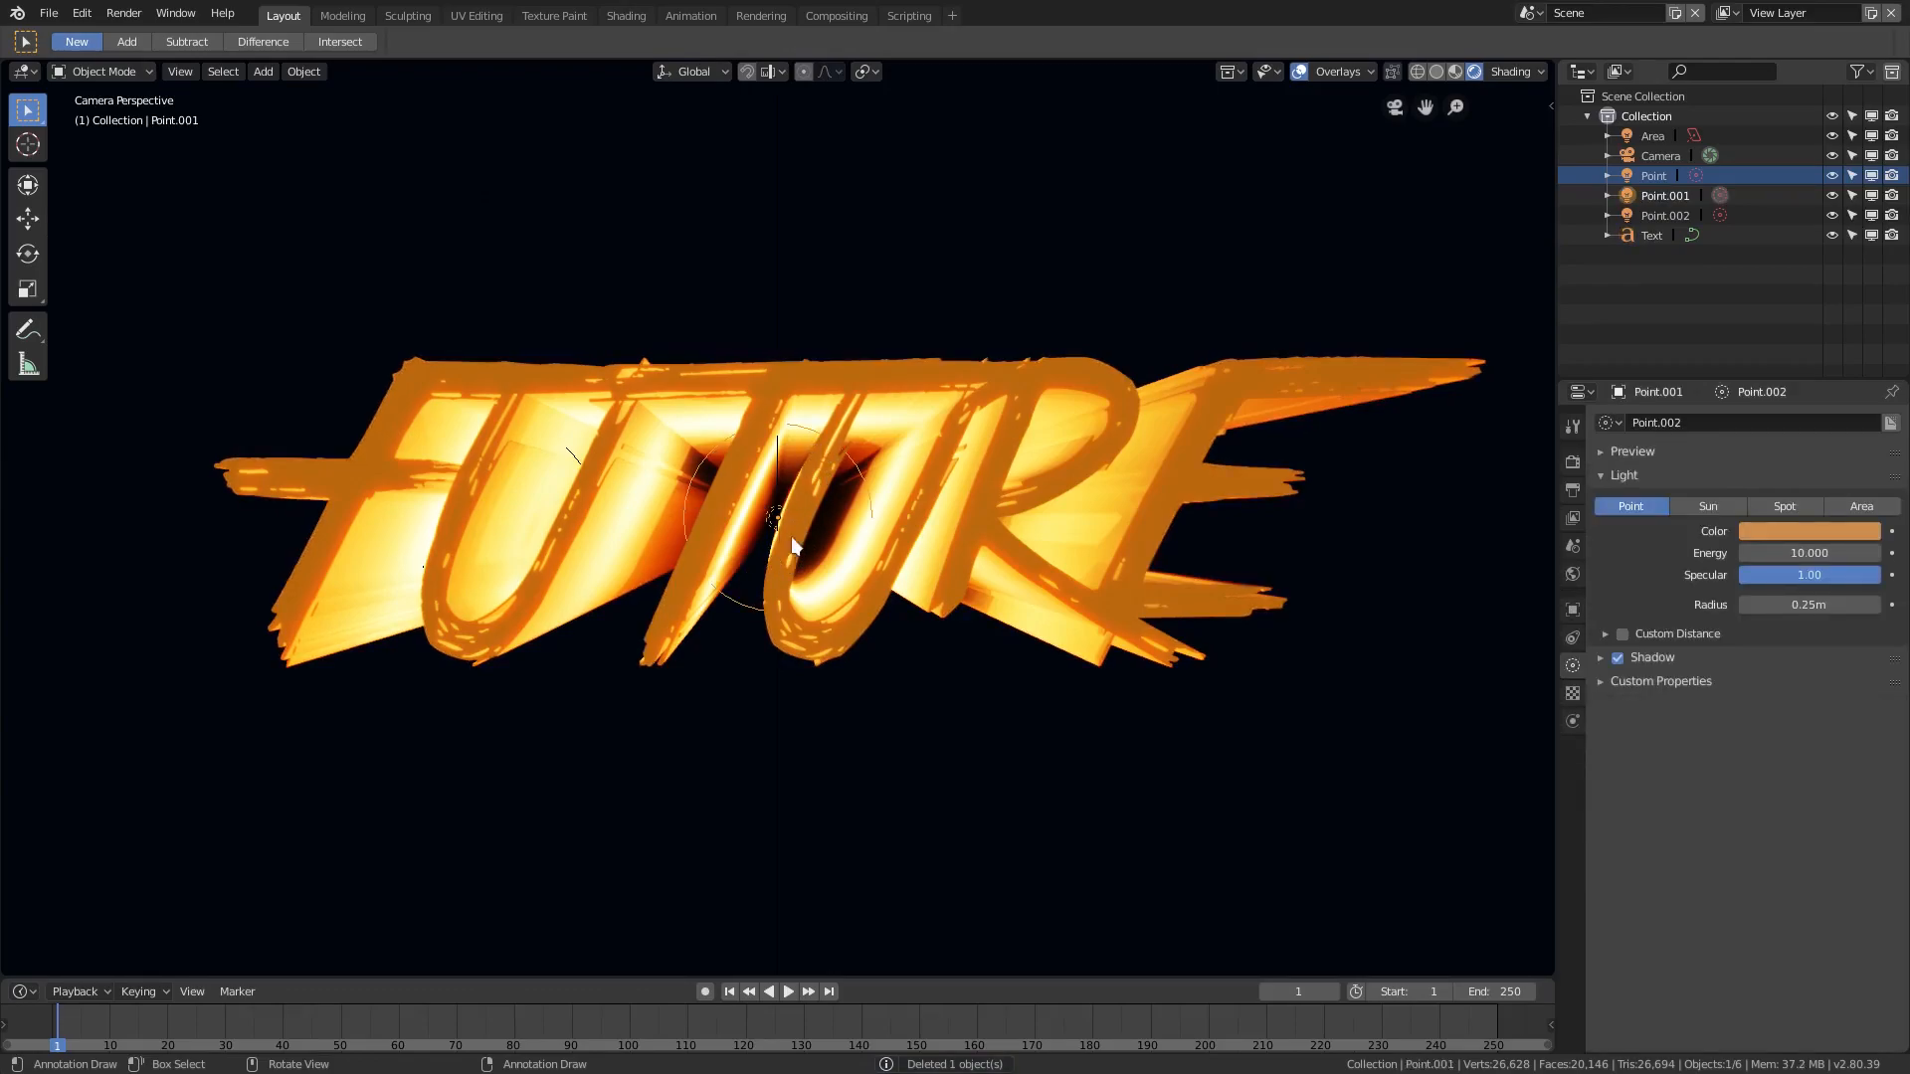
{"action": "key", "text": "shift+d"}
{"action": "key", "text": "x"}
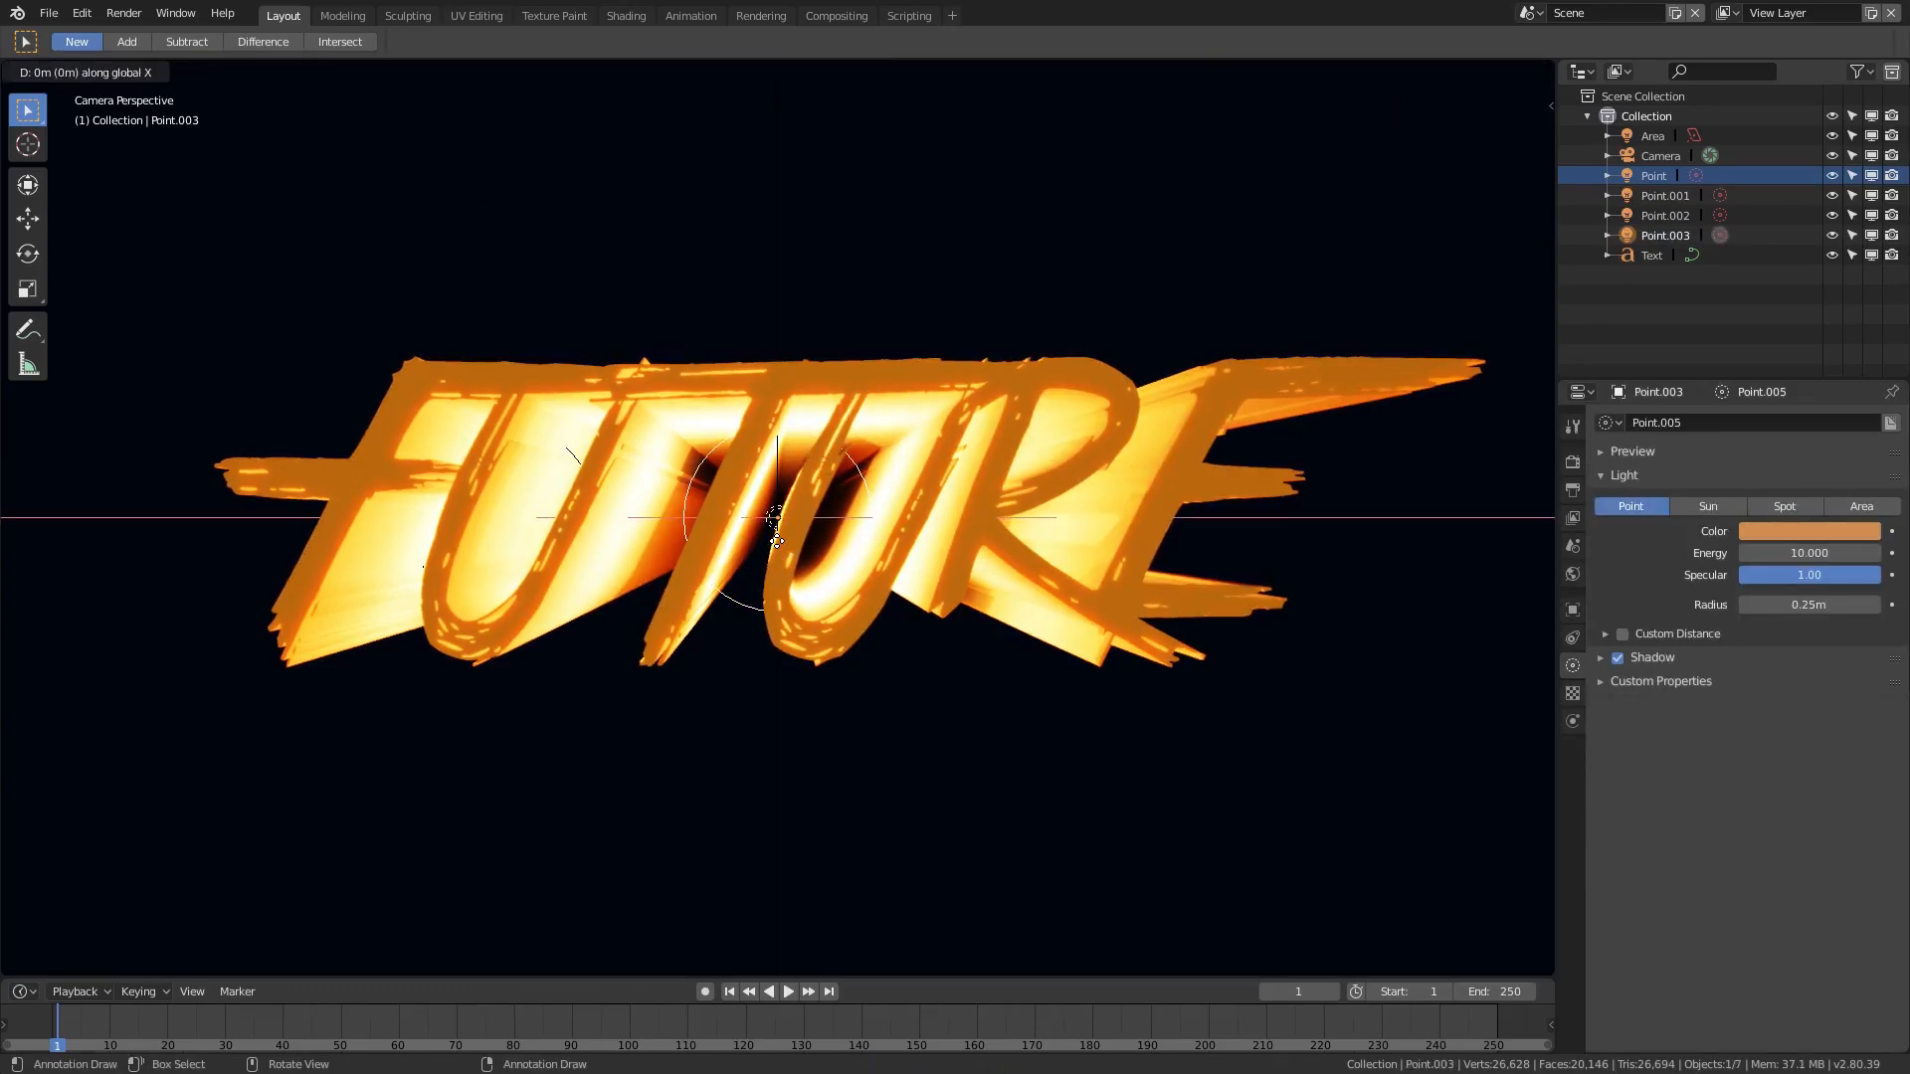
{"action": "left_click", "coordinate": [1025, 561]}
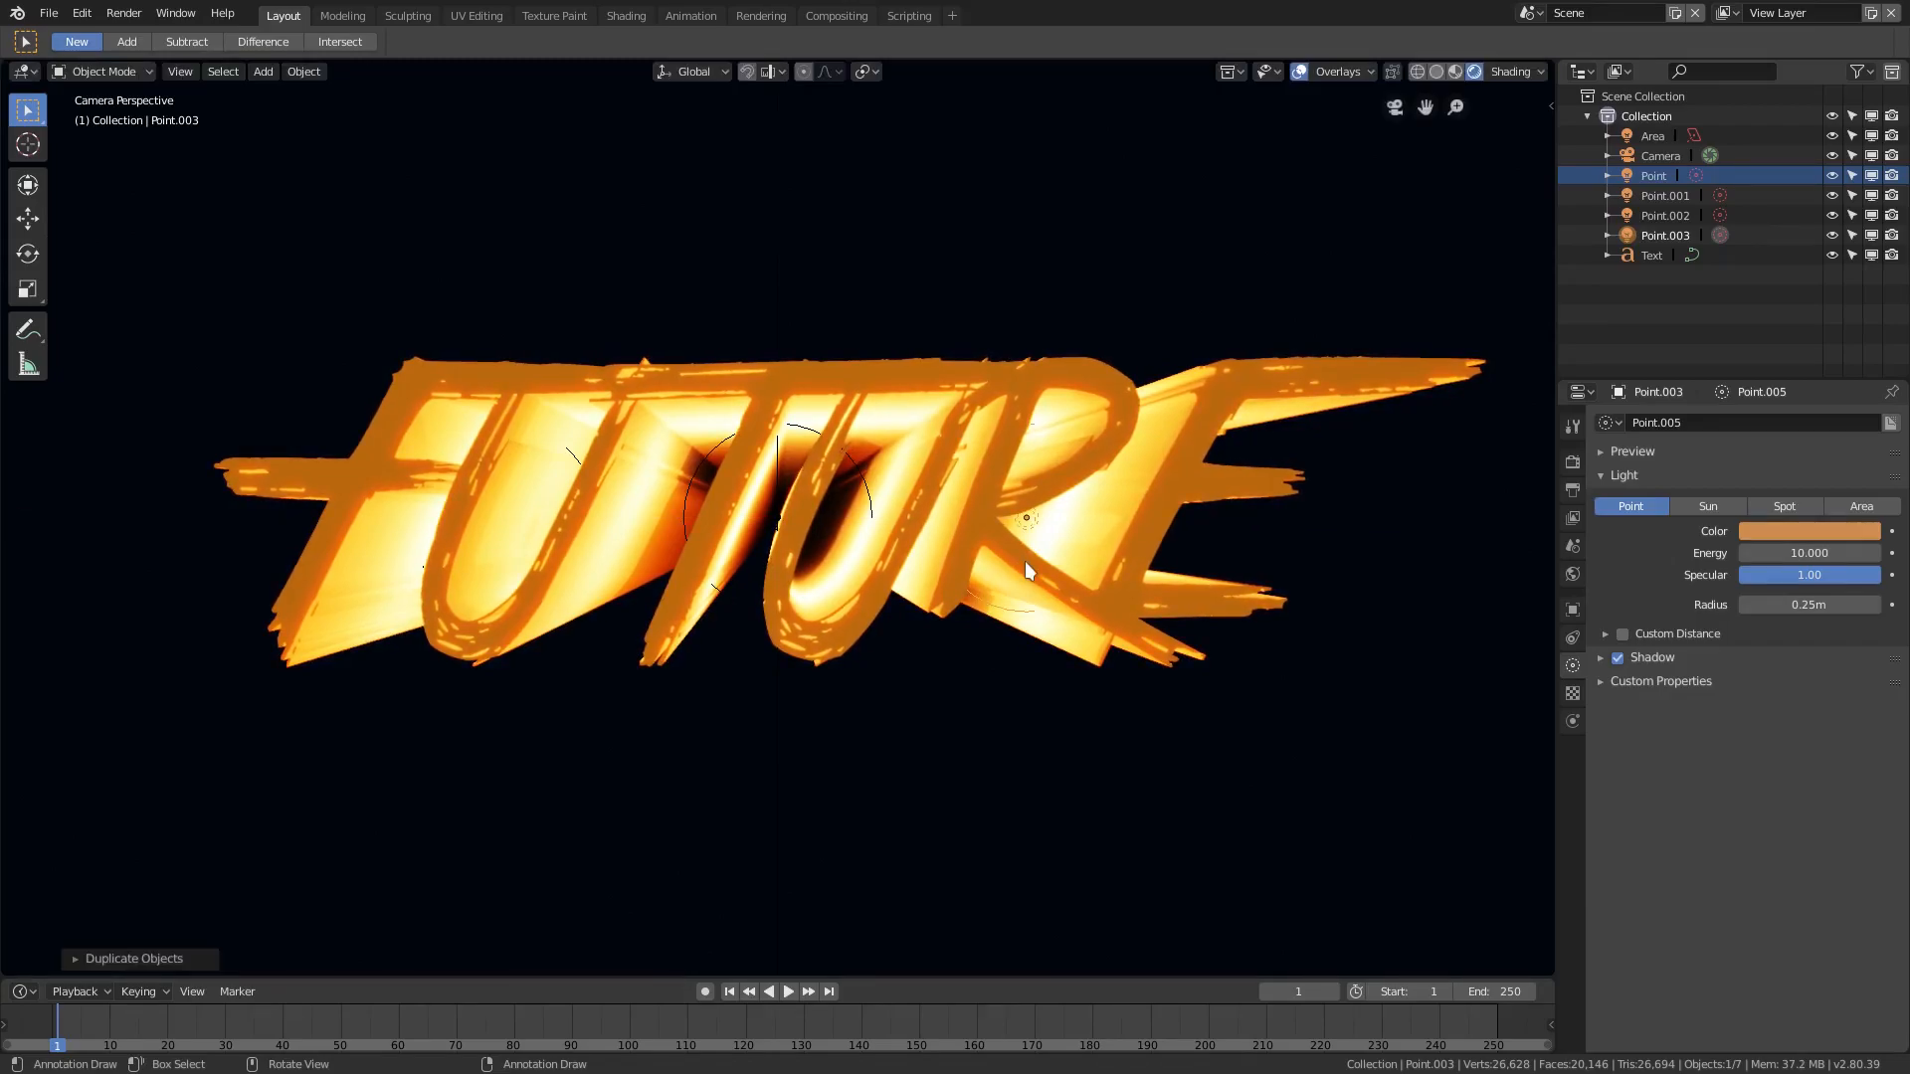
Duplicate the light behind the R along global X to the final E and shift the copy slightly up to the E's middle bar
{"action": "key", "text": "shift+d"}
{"action": "key", "text": "x"}
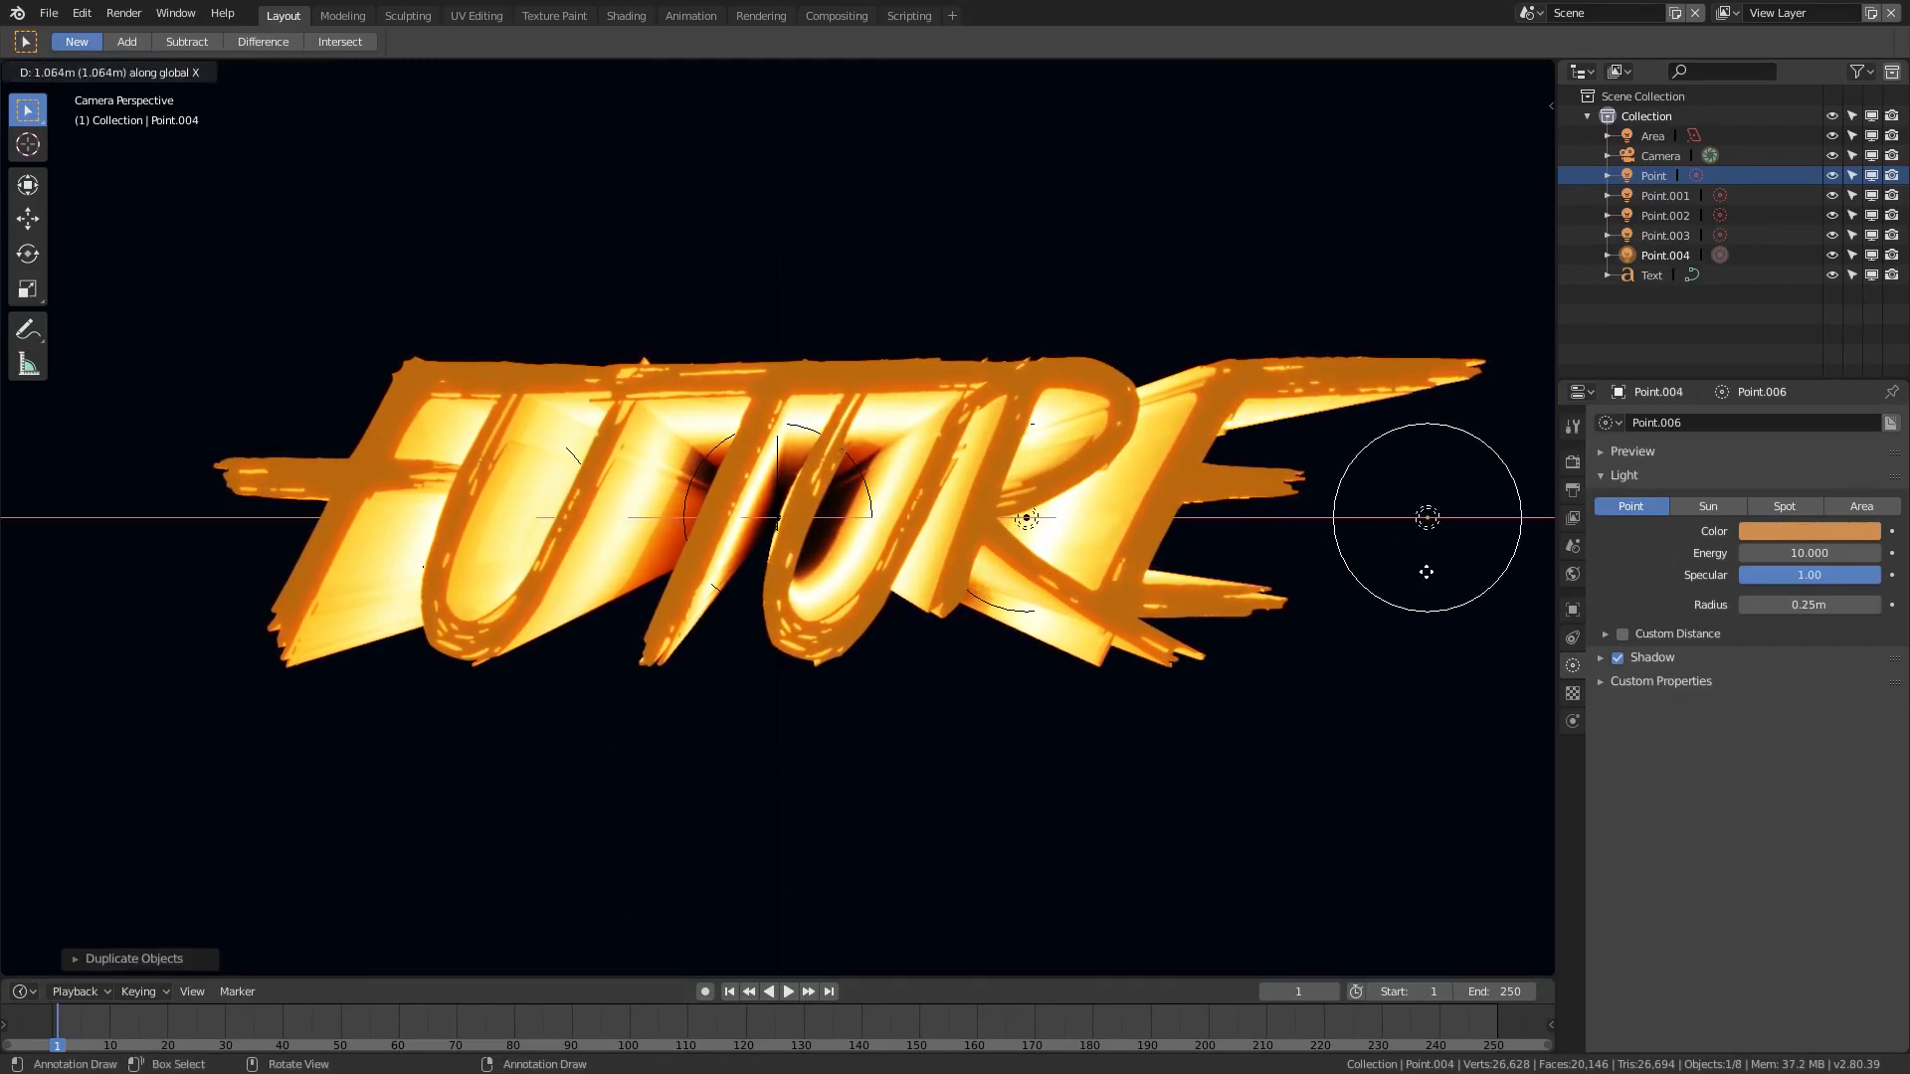
{"action": "left_click", "coordinate": [1195, 566]}
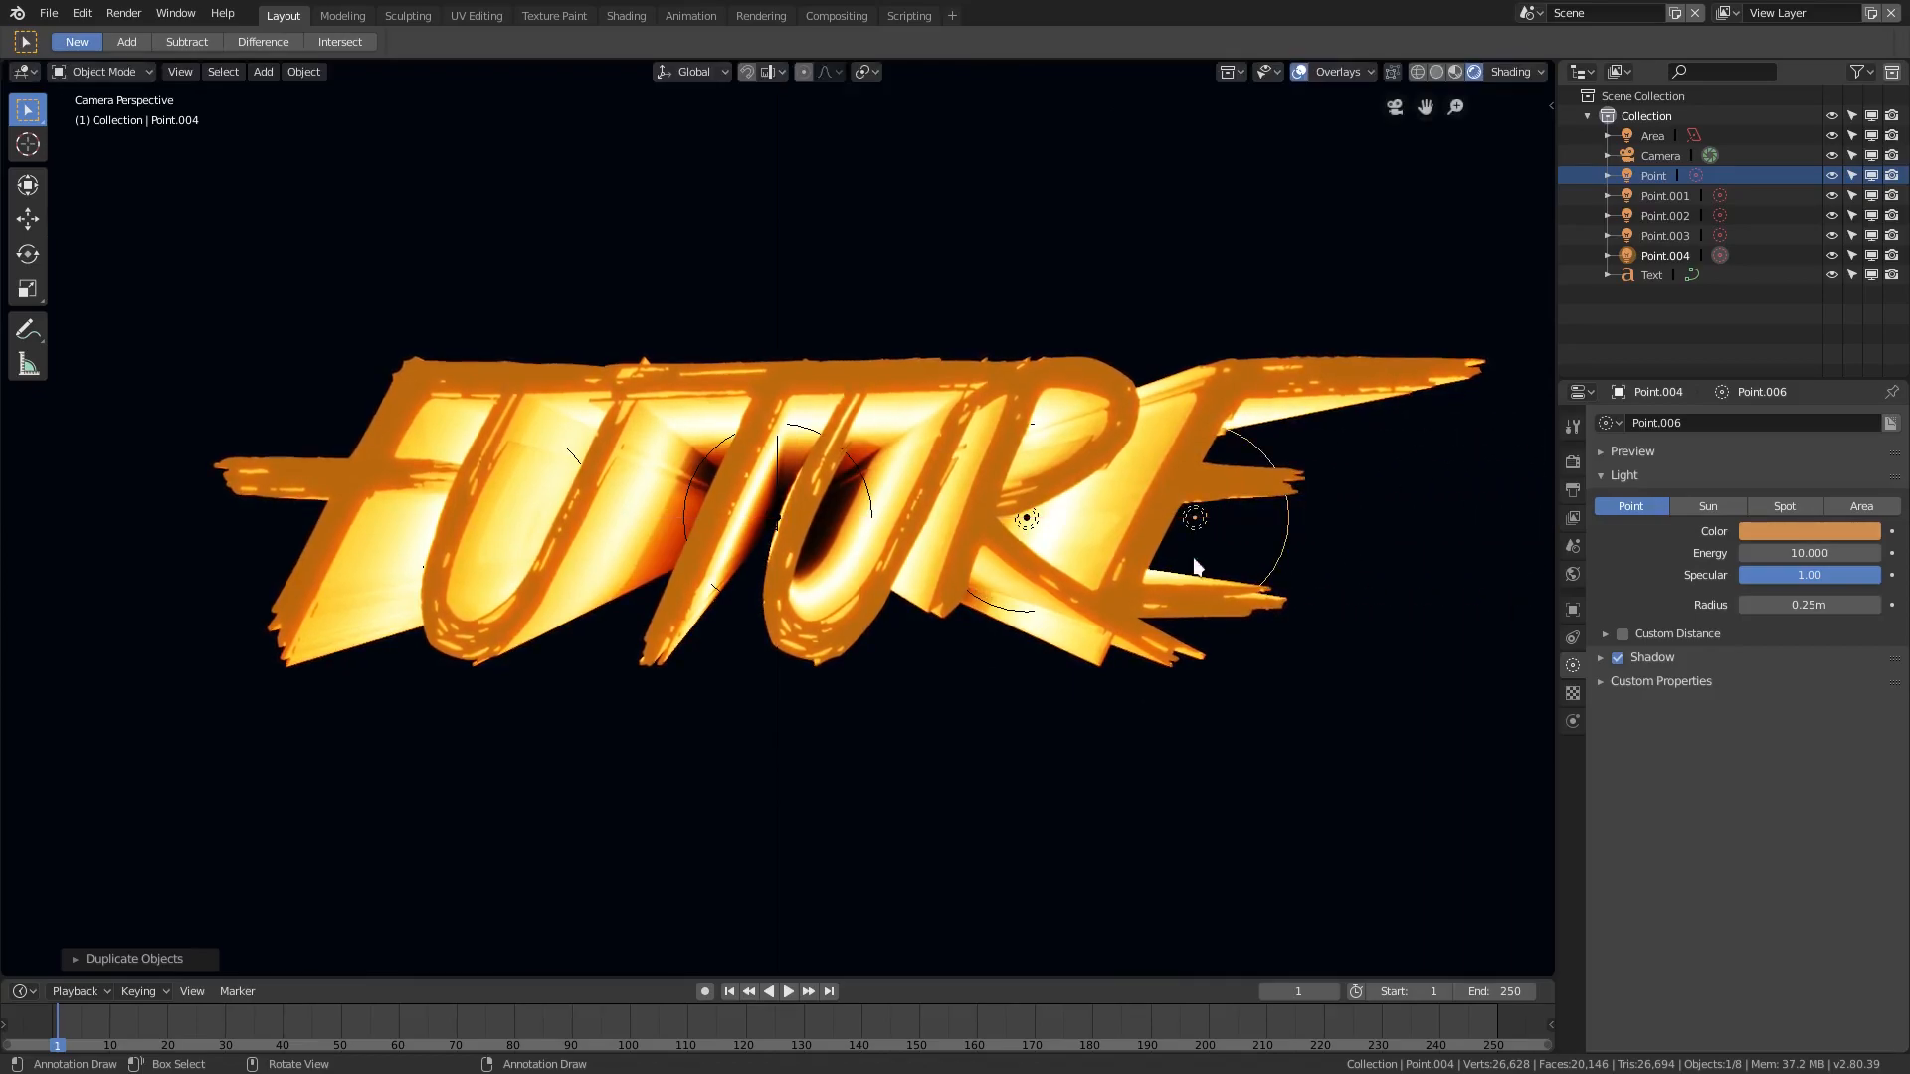
{"action": "key", "text": "g"}
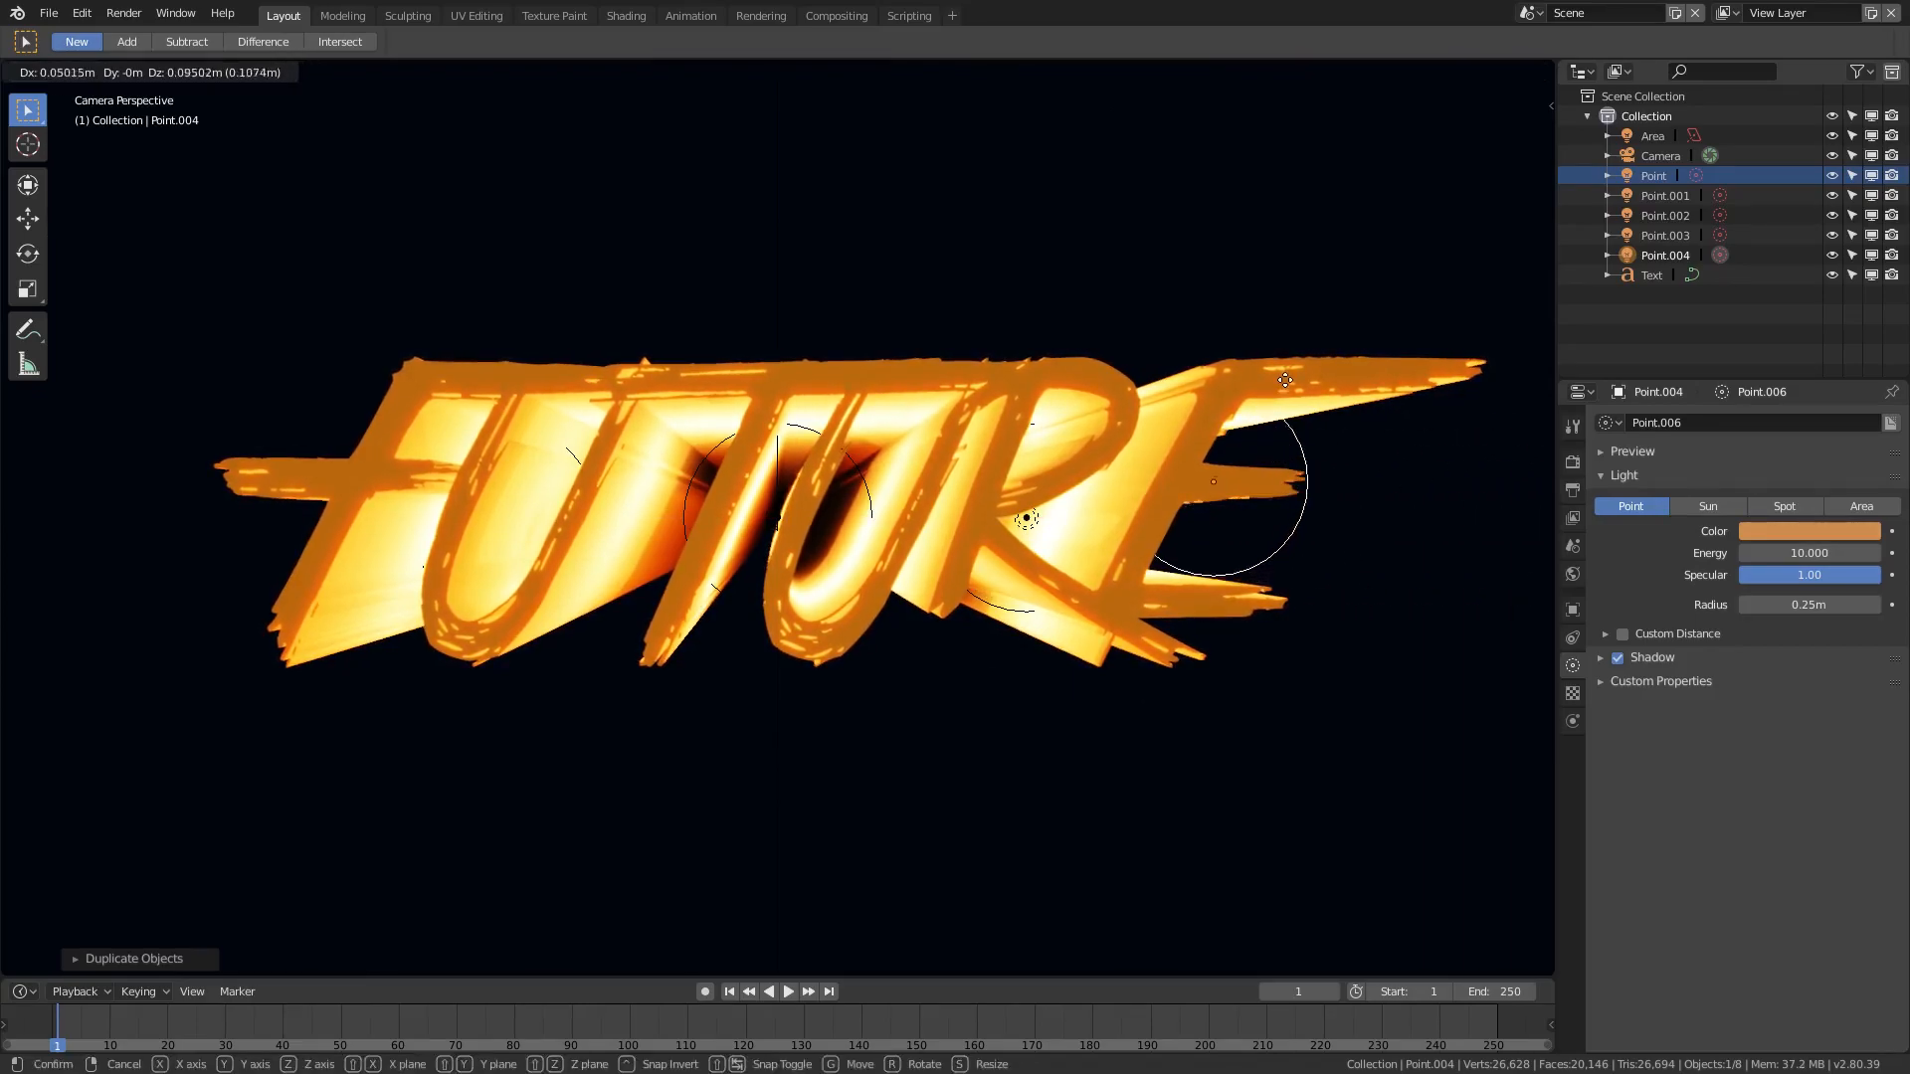
{"action": "left_click", "coordinate": [1292, 375]}
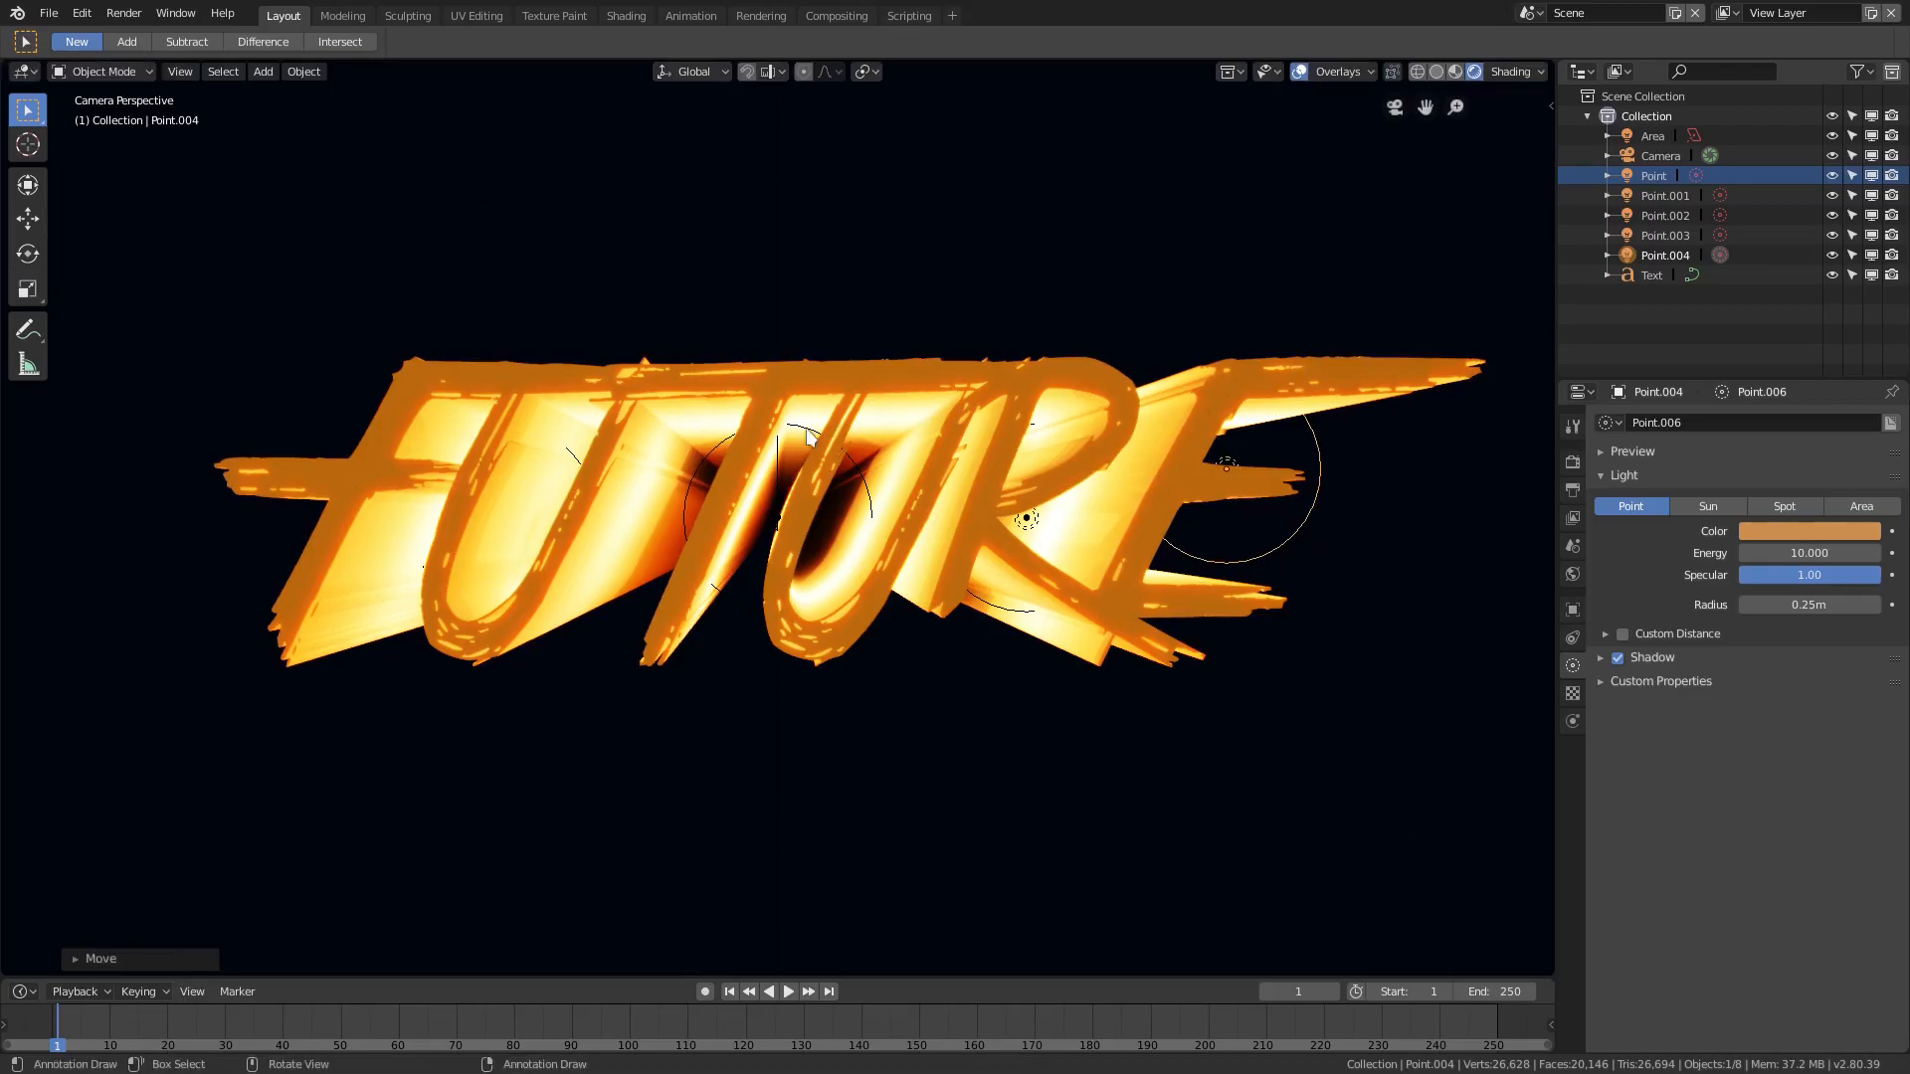
Select the FUTURE text and hide the viewport overlays to examine its lighting without light outlines
{"action": "left_click", "coordinate": [1031, 525]}
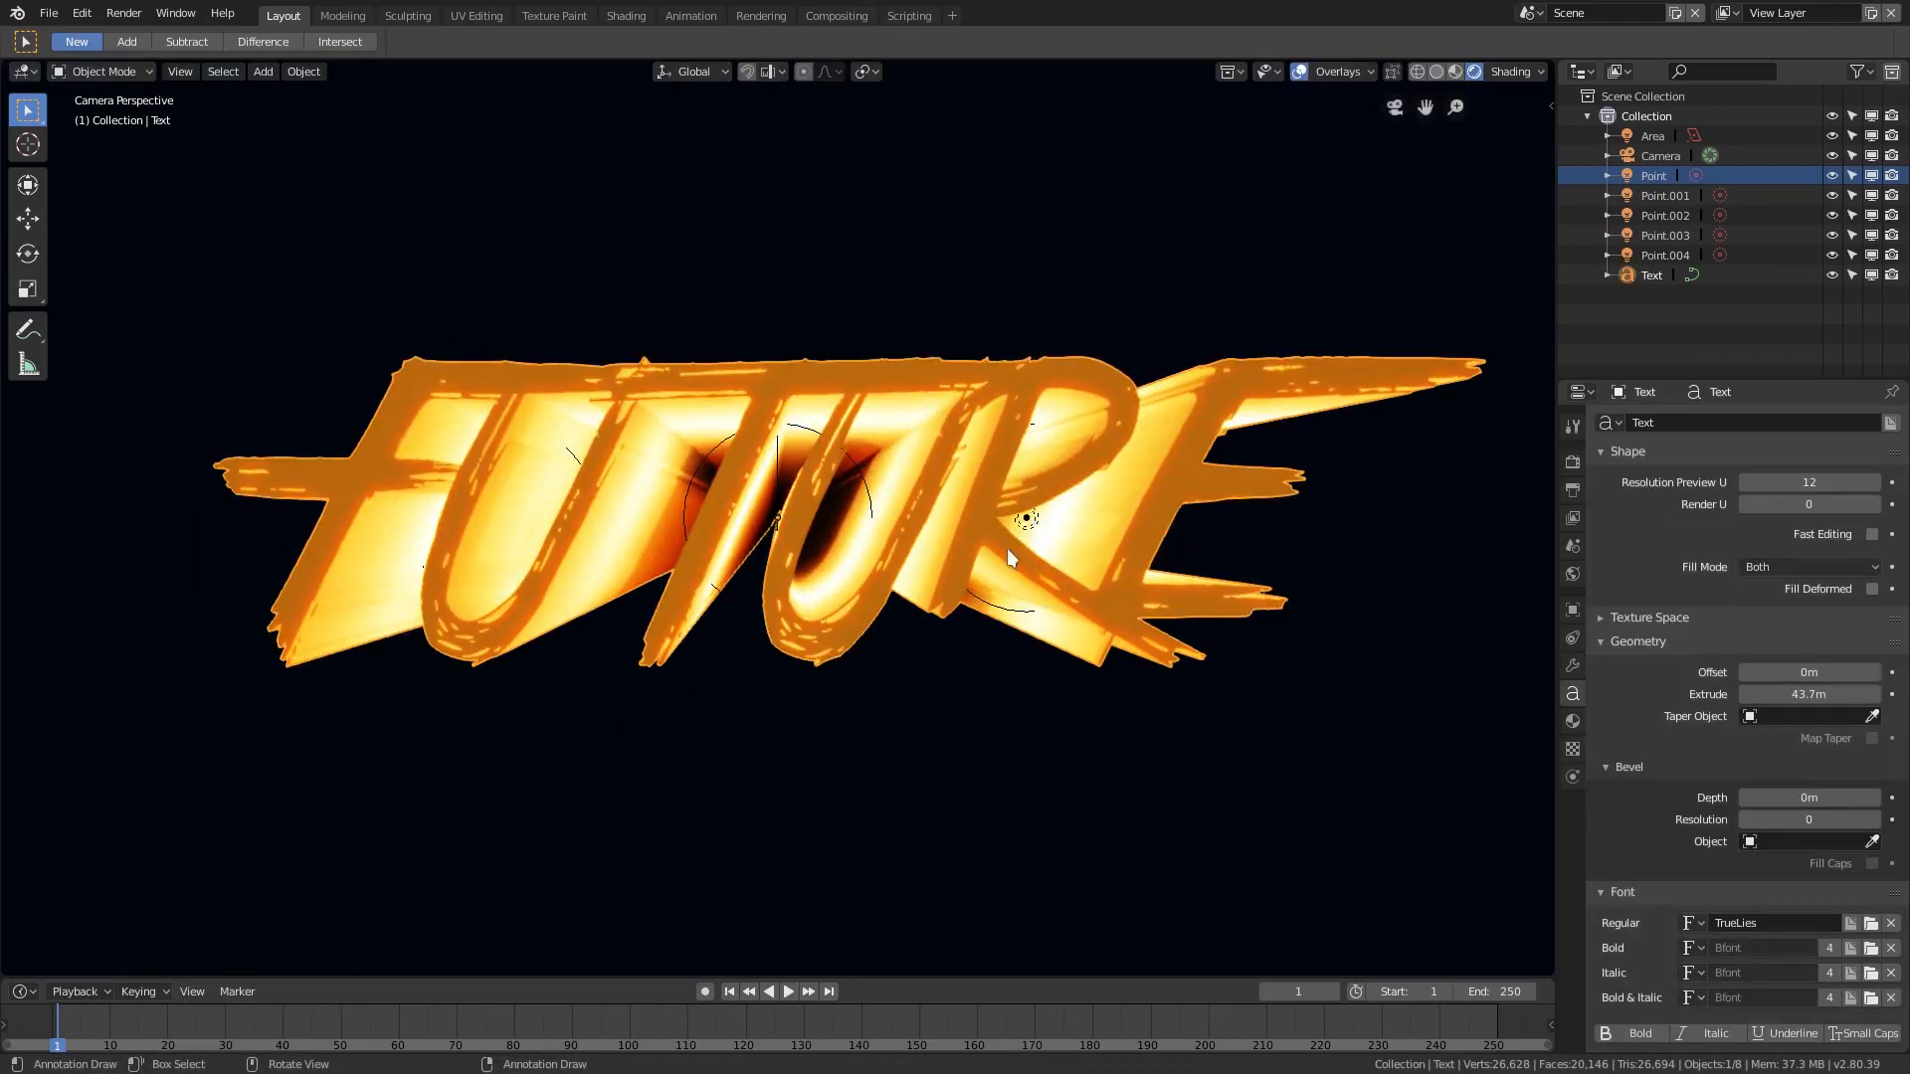
{"action": "scroll", "coordinate": [778, 590], "scroll_direction": "down", "scroll_amount": 4}
{"action": "left_click", "coordinate": [1299, 71]}
{"action": "scroll", "coordinate": [874, 571], "scroll_direction": "down", "scroll_amount": 3}
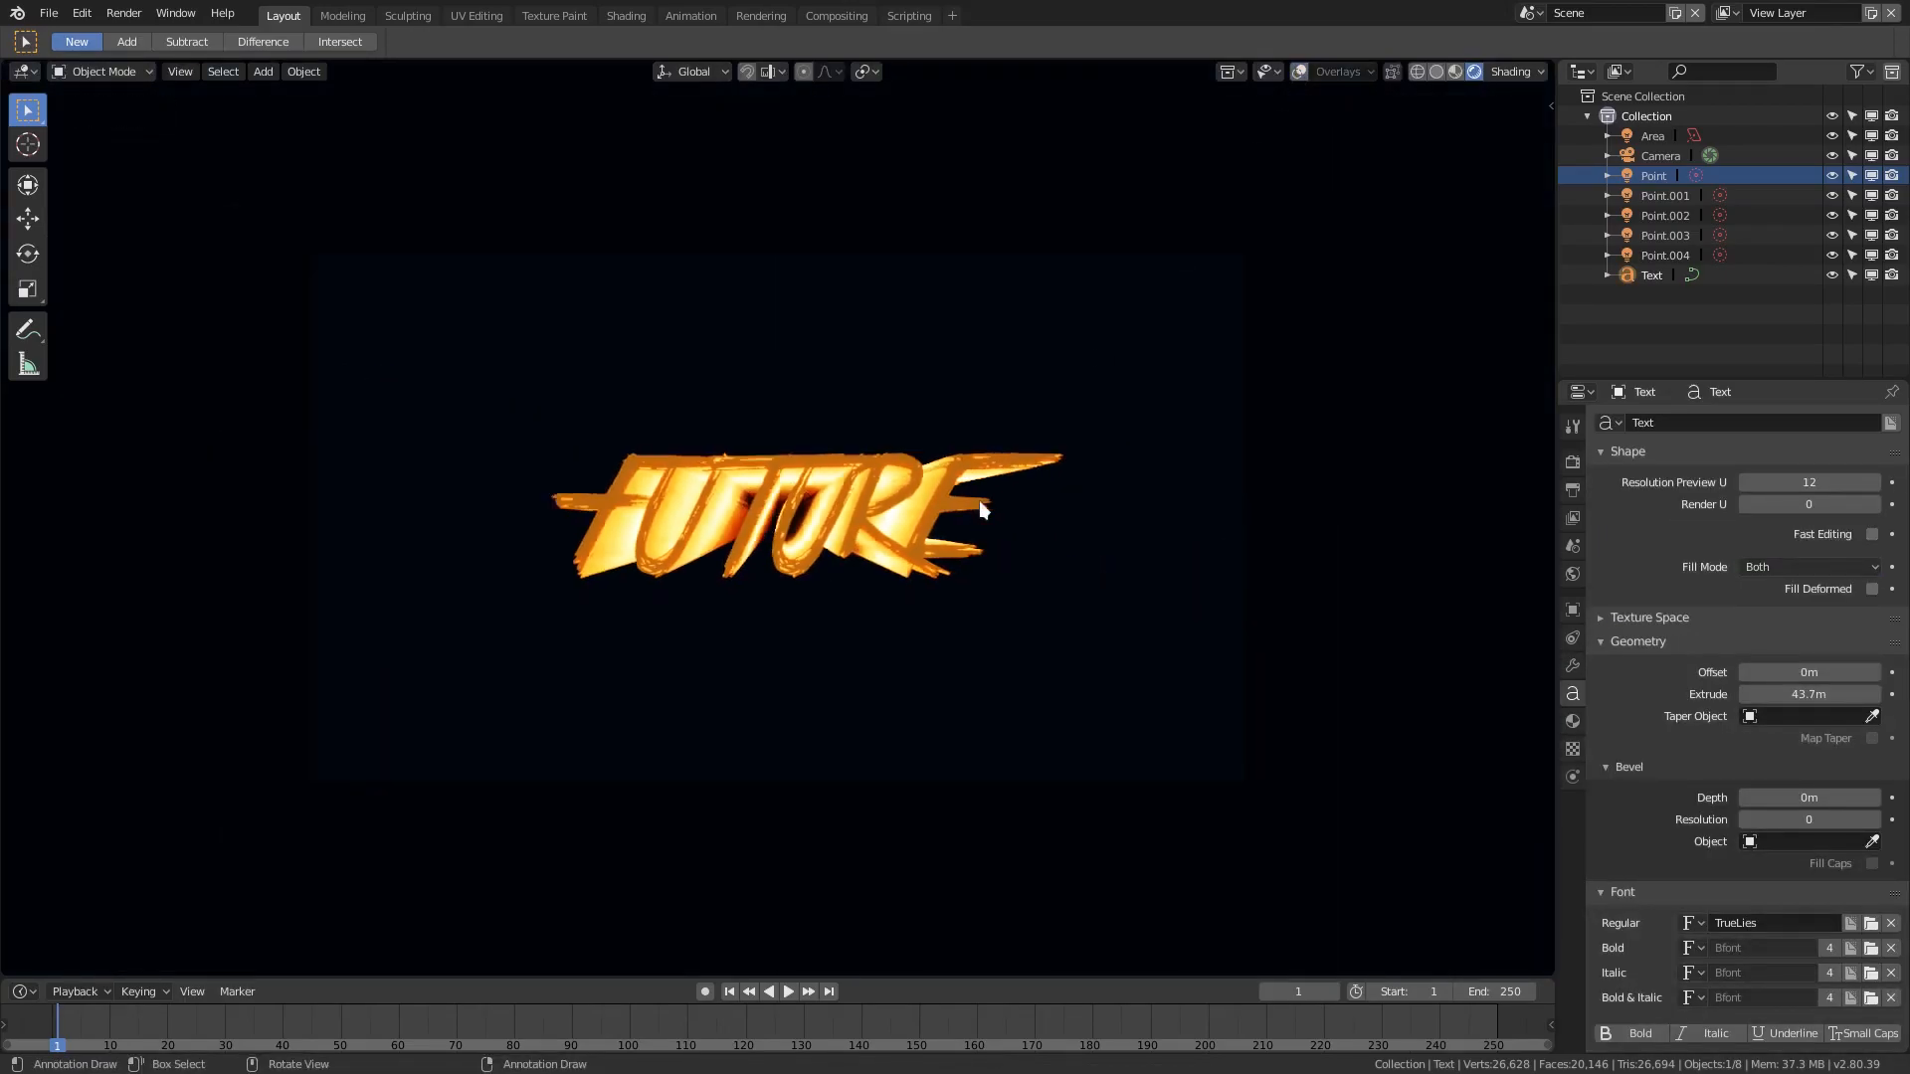
{"action": "scroll", "coordinate": [873, 571], "scroll_direction": "up", "scroll_amount": 6}
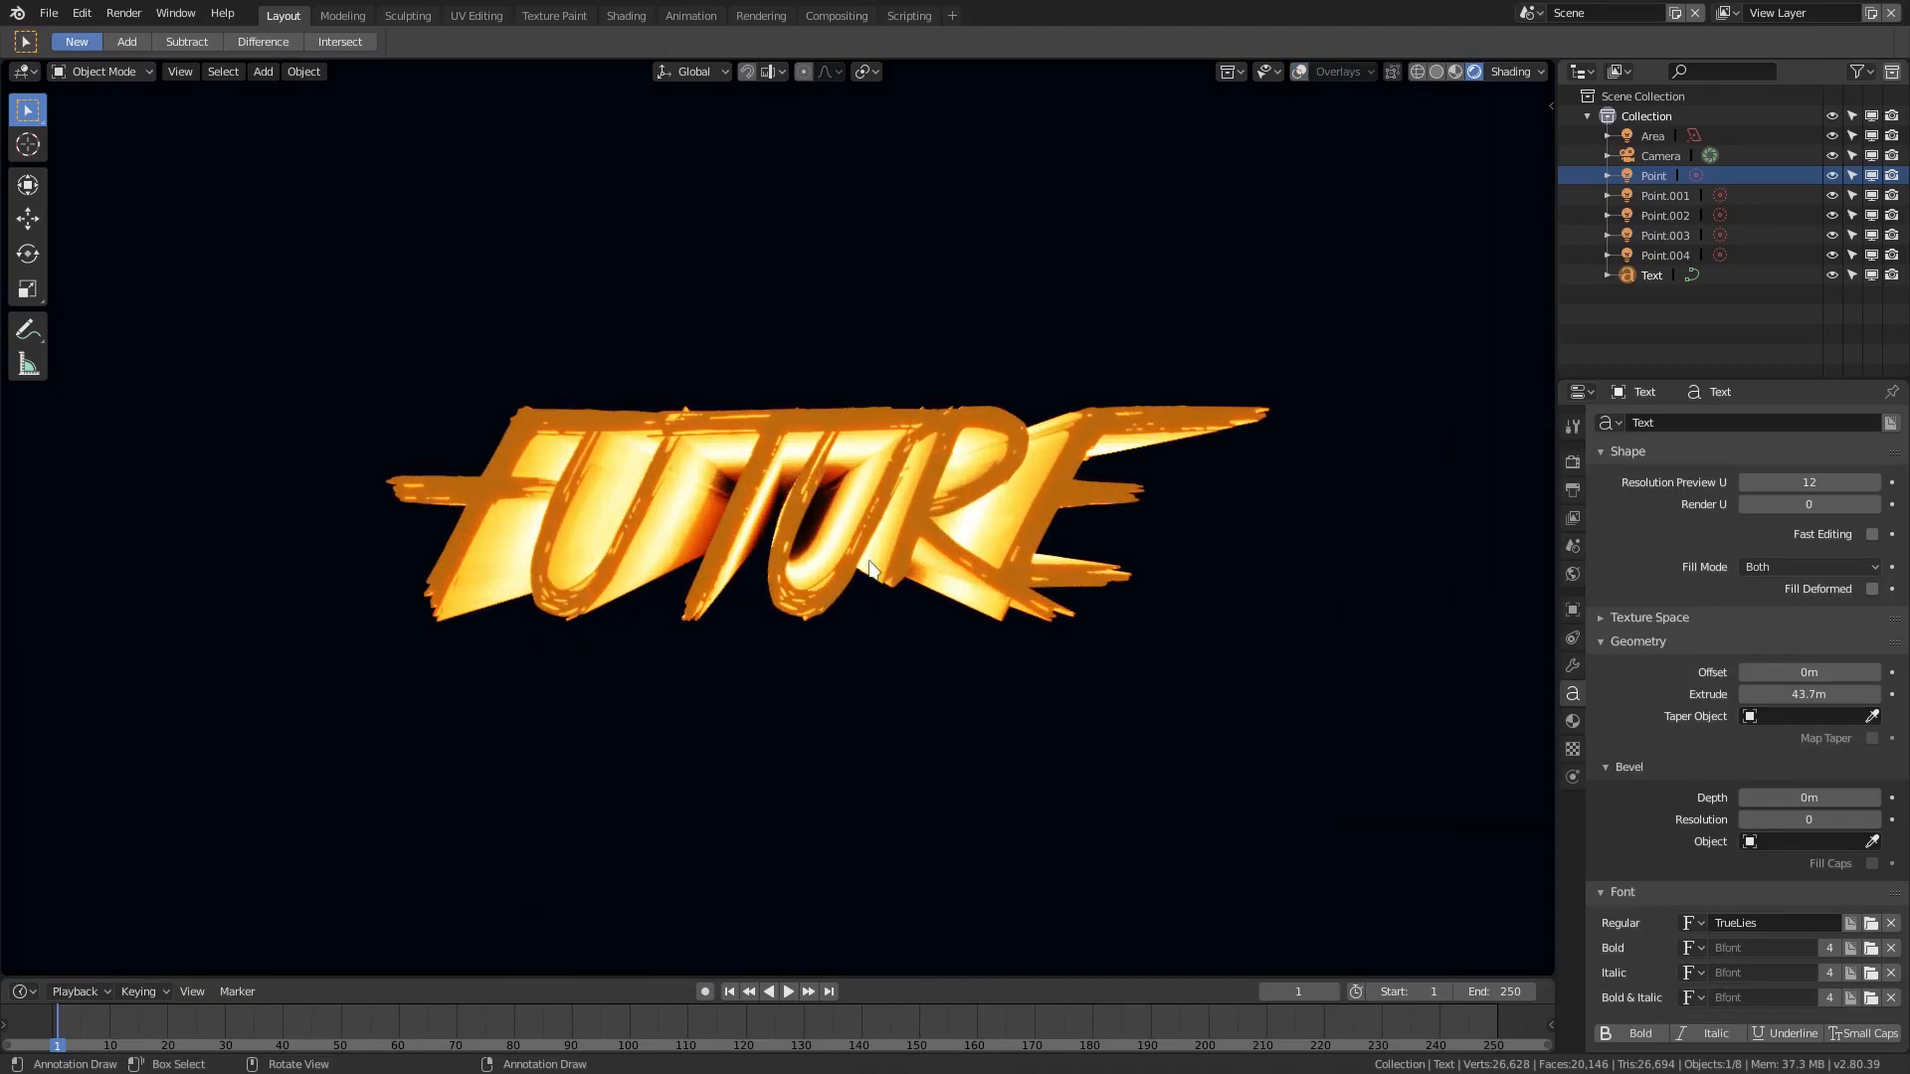
{"action": "scroll", "coordinate": [868, 567], "scroll_direction": "down", "scroll_amount": 3}
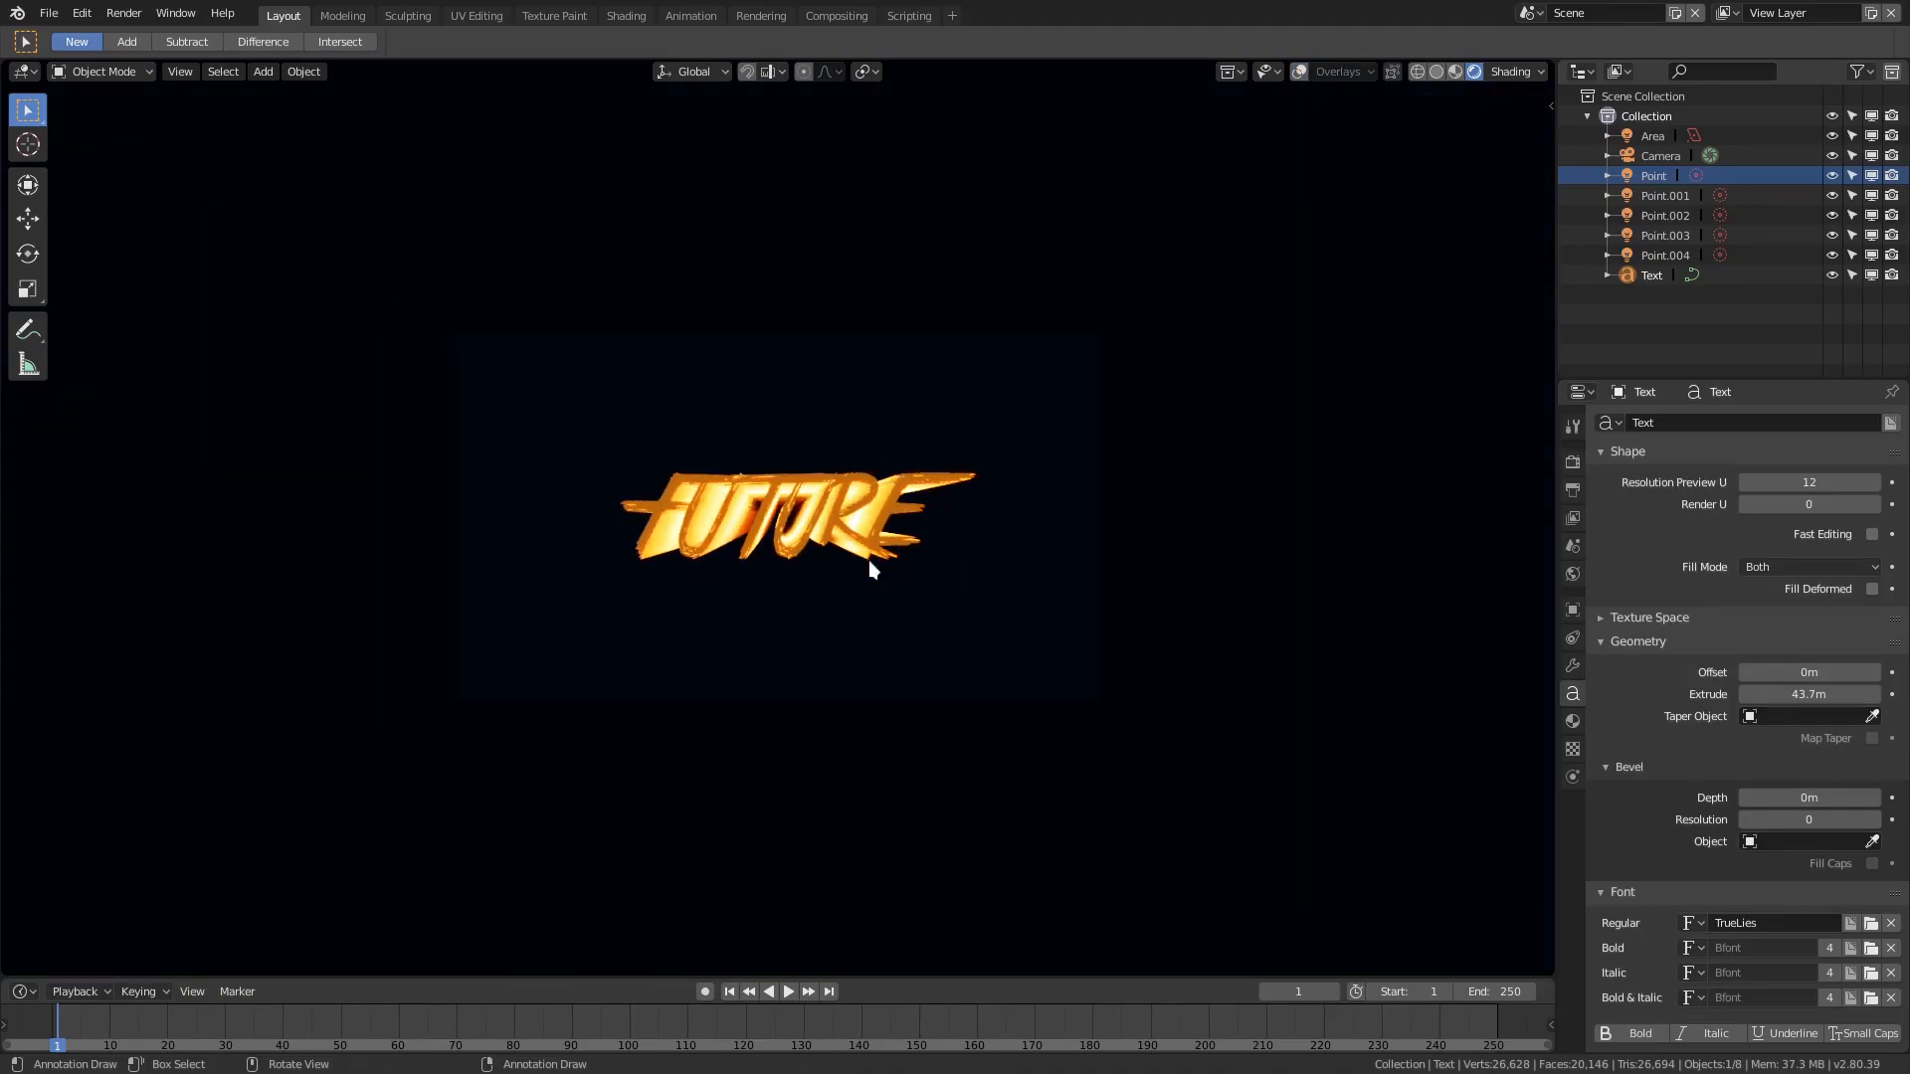
{"action": "scroll", "coordinate": [873, 569], "scroll_direction": "up", "scroll_amount": 7}
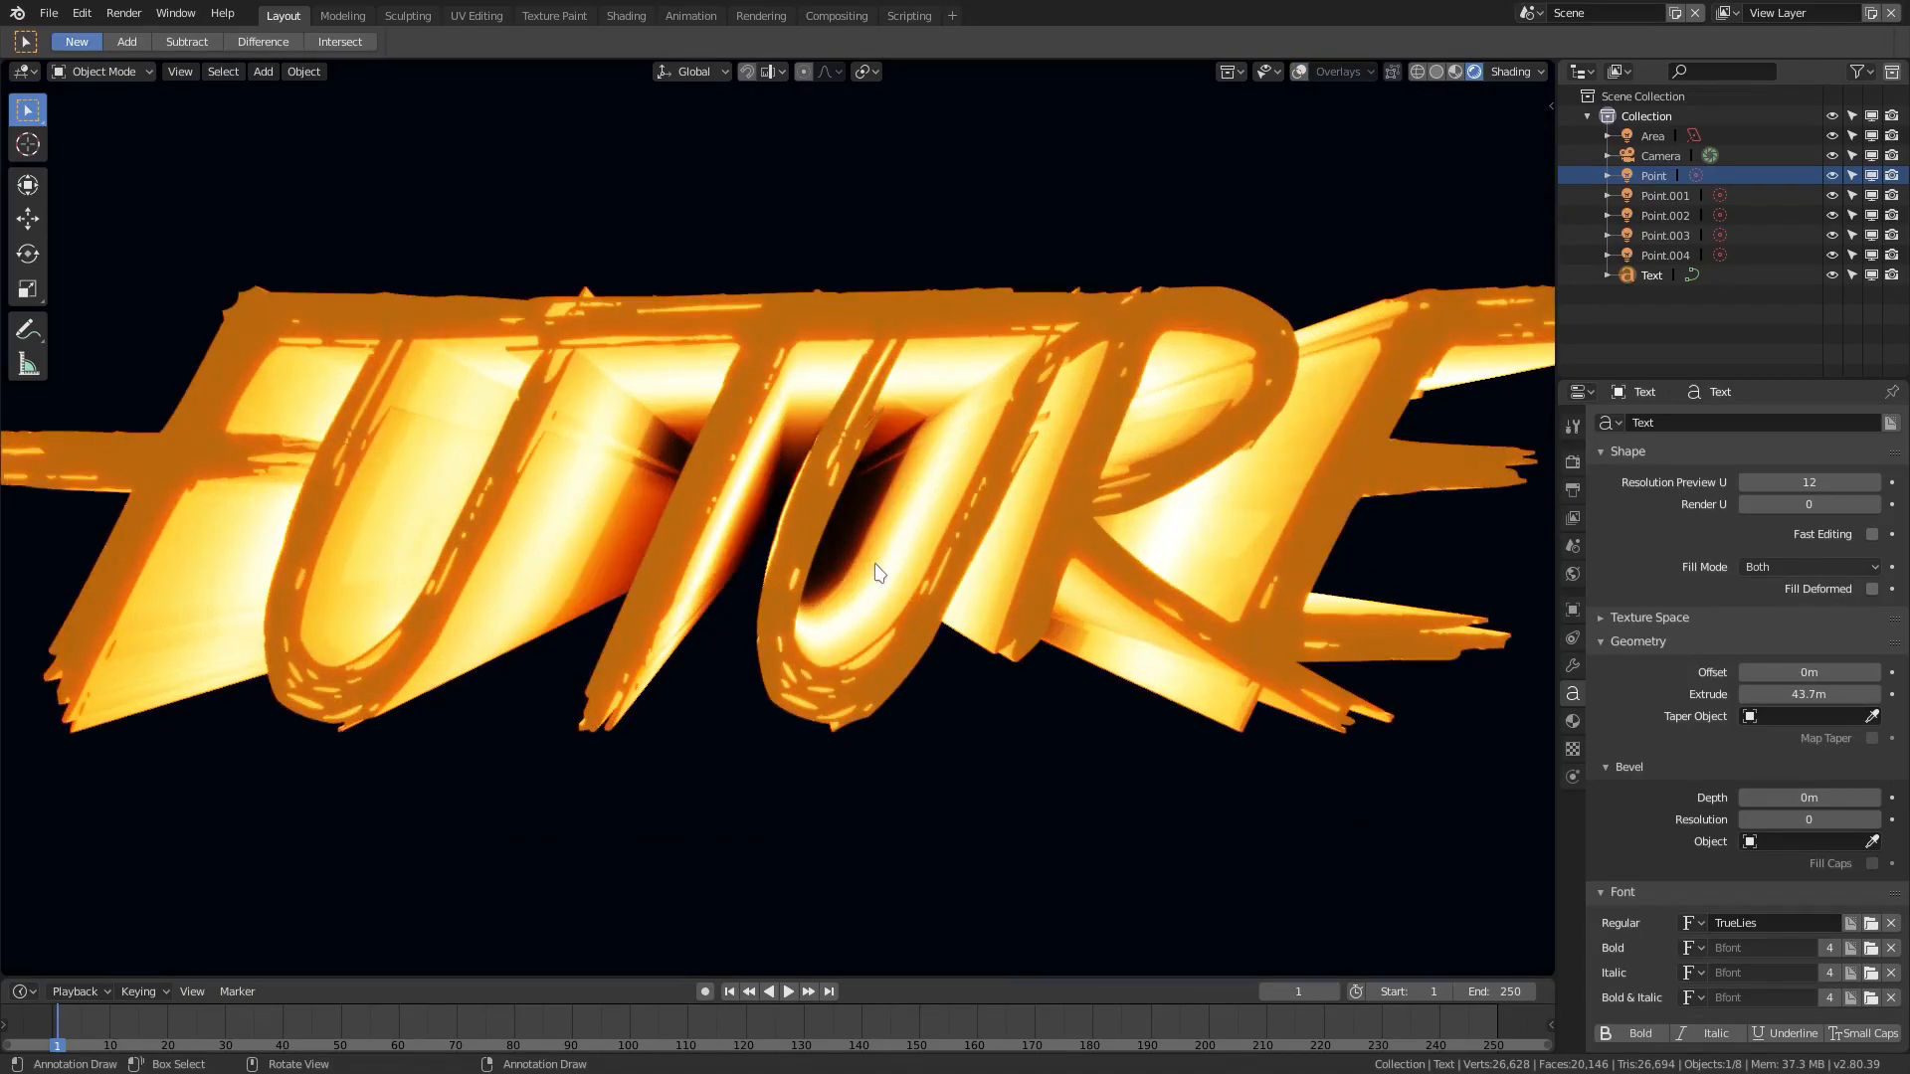
{"action": "scroll", "coordinate": [878, 572], "scroll_direction": "down", "scroll_amount": 2}
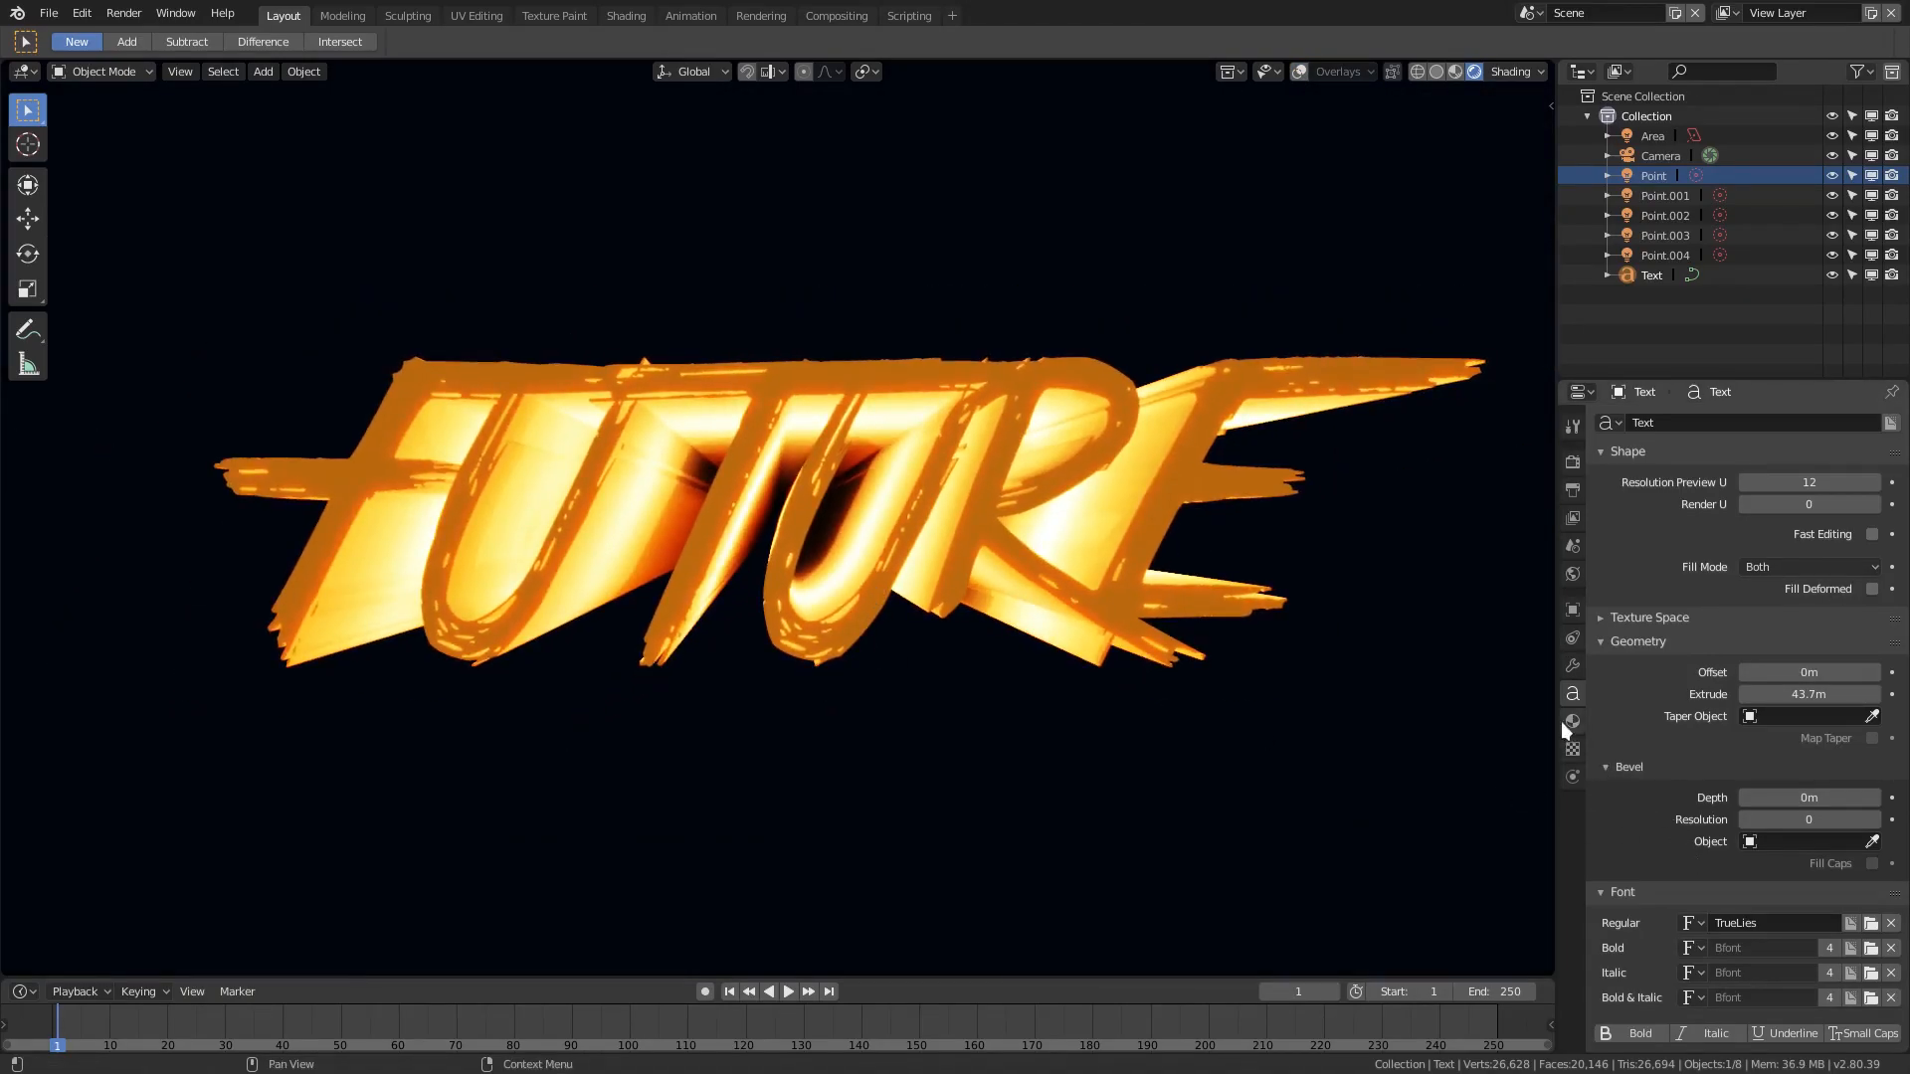
Set the Sheen Tint of the FUTURE text's material to 0
{"action": "left_click", "coordinate": [1572, 721]}
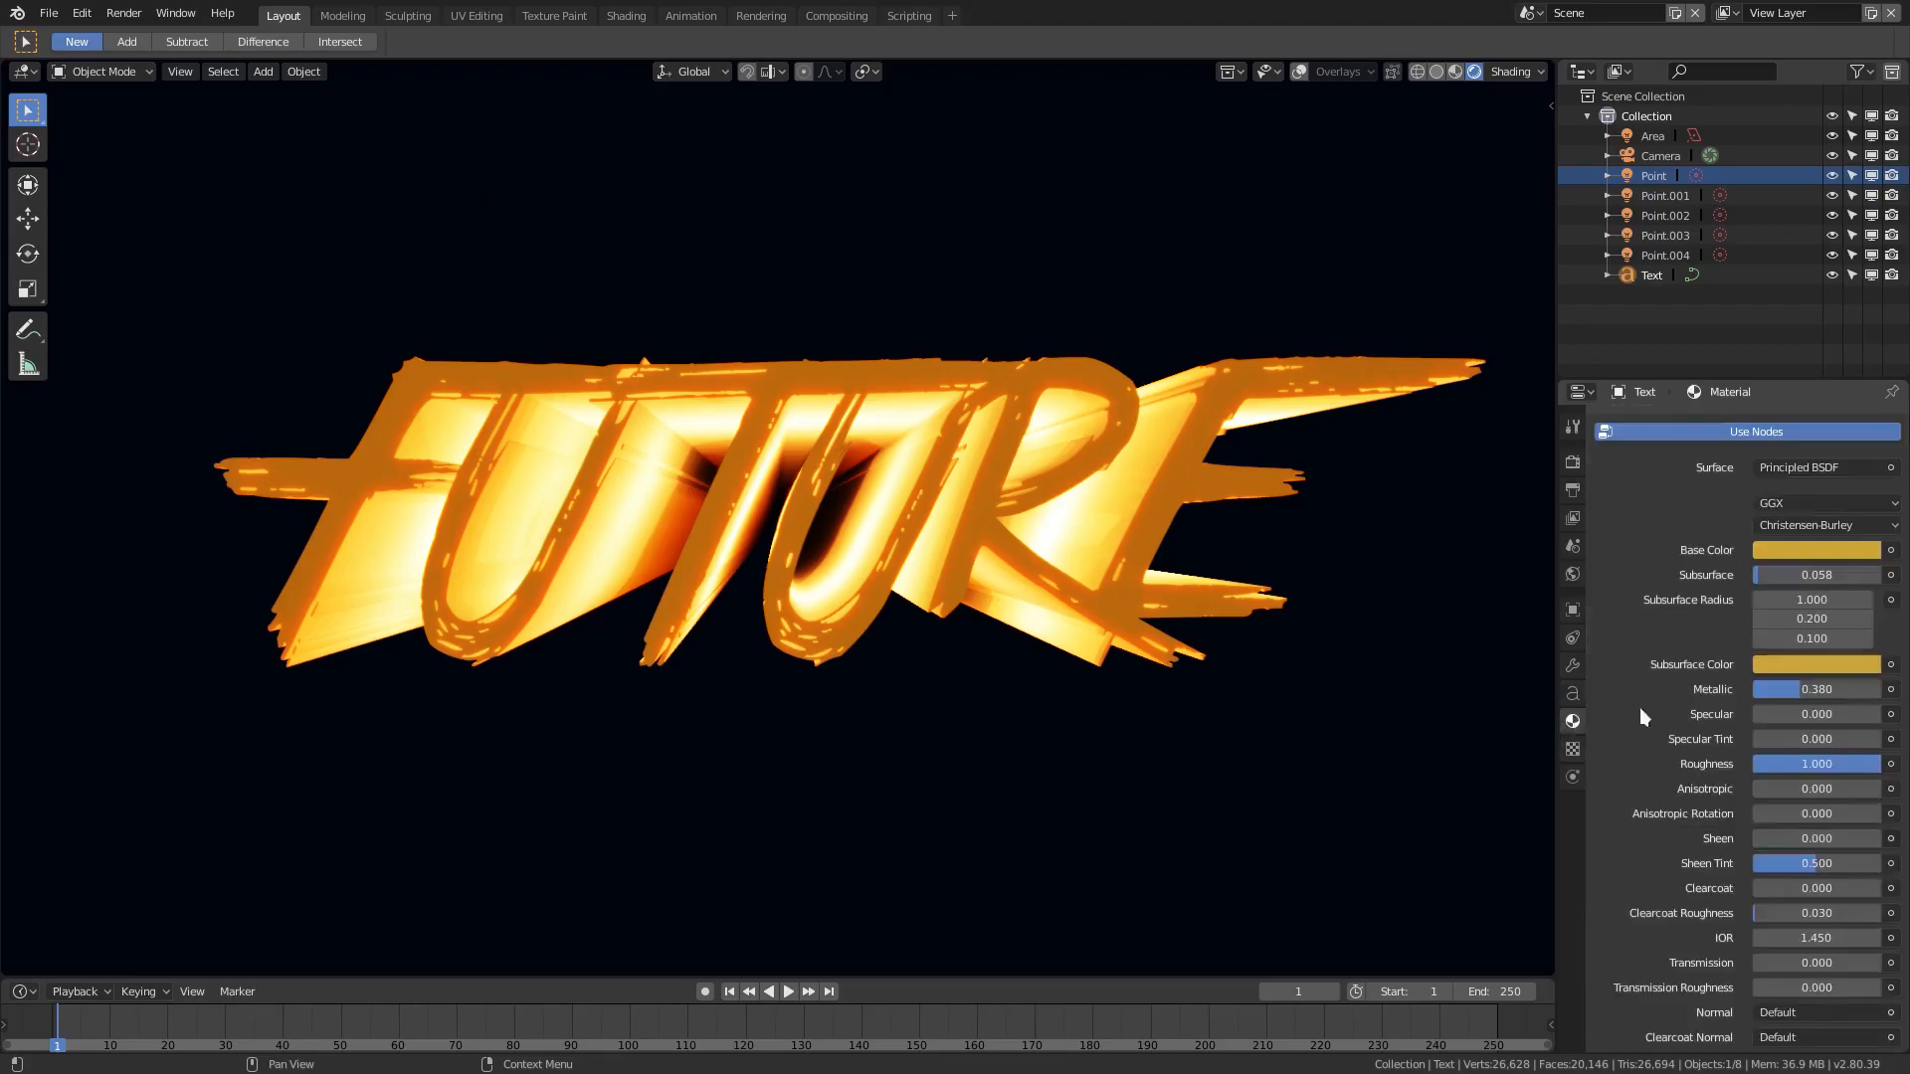
{"action": "scroll", "coordinate": [1783, 689], "scroll_direction": "down", "scroll_amount": 2}
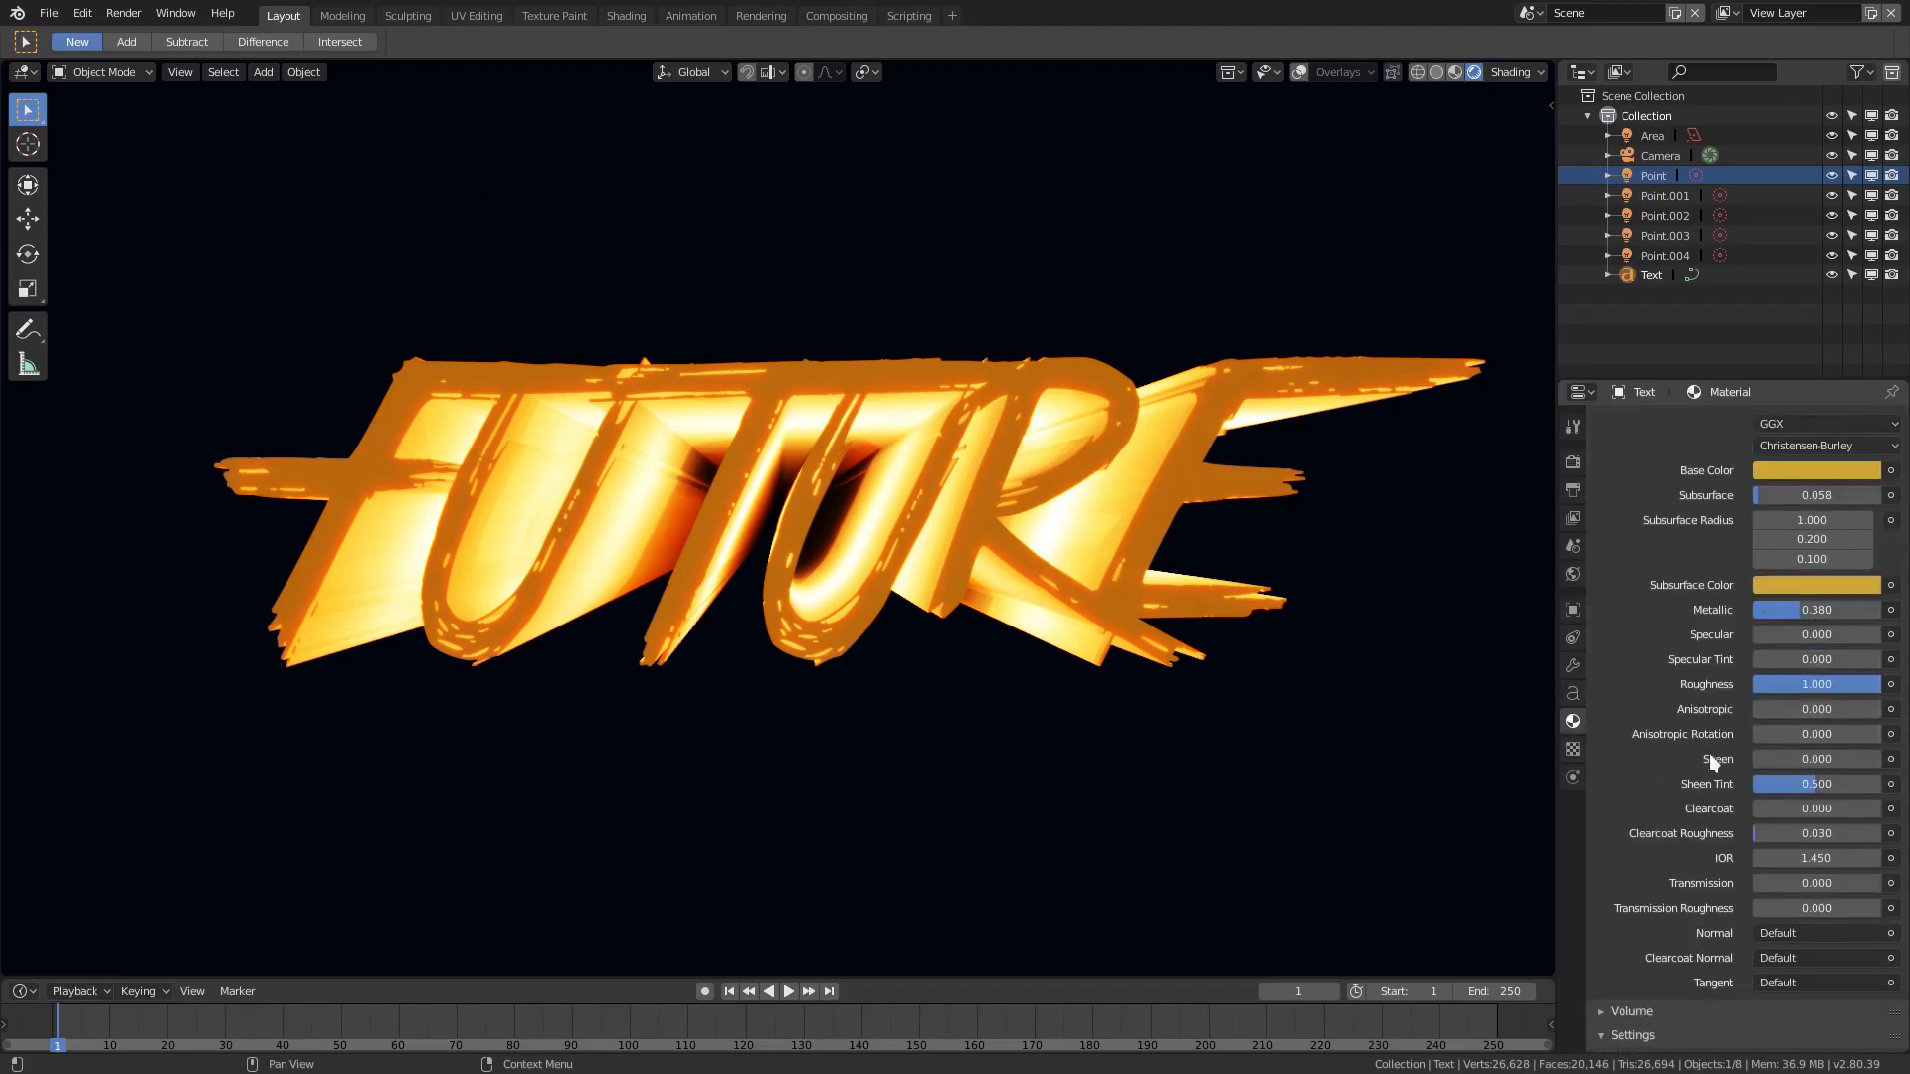
{"action": "left_click_drag", "start_coordinate": [1818, 782], "coordinate": [1761, 833]}
Try a Roughness of 0 on the text material and check the look of the letters
{"action": "left_click_drag", "start_coordinate": [1829, 682], "coordinate": [1711, 683]}
{"action": "scroll", "coordinate": [1025, 656], "scroll_direction": "down", "scroll_amount": 3}
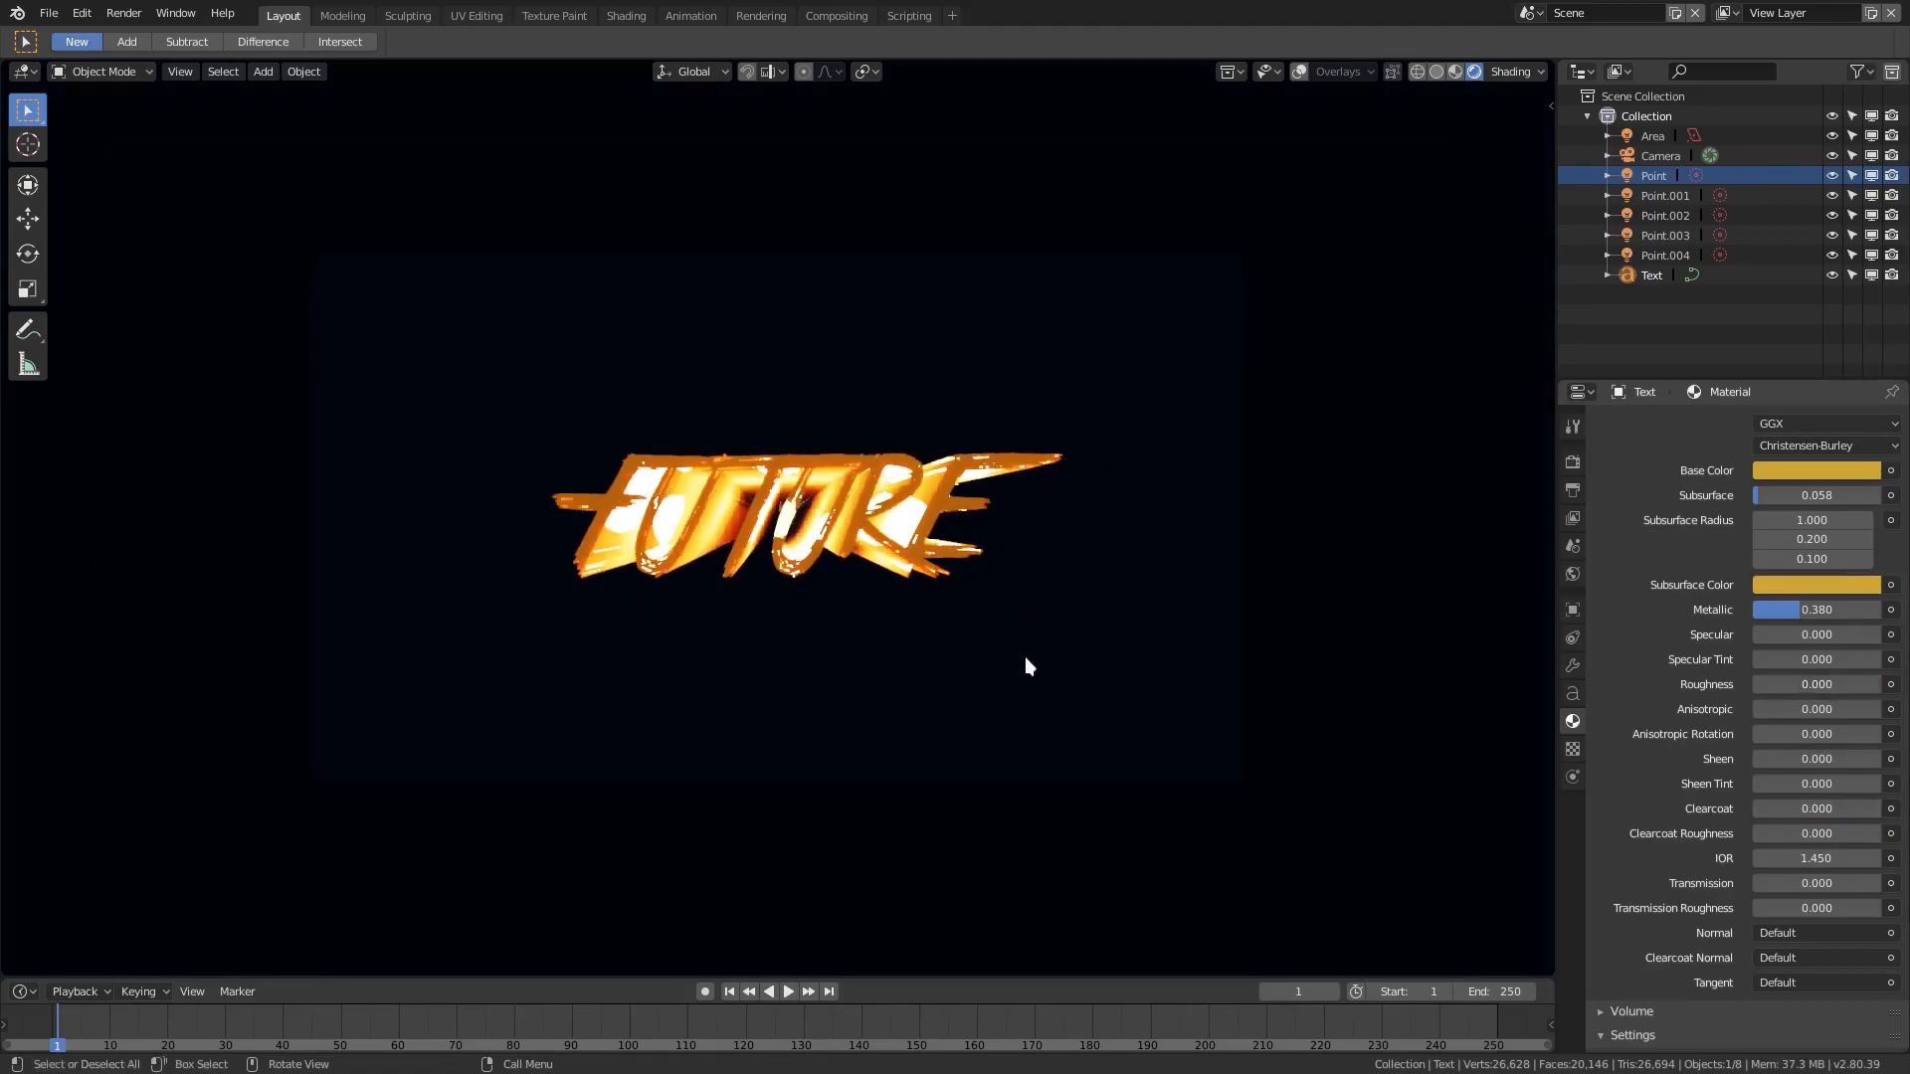
{"action": "mouse_move", "coordinate": [1790, 688]}
{"action": "left_mouse_down"}
{"action": "mouse_move", "coordinate": [1908, 689]}
{"action": "mouse_move", "coordinate": [1761, 685]}
{"action": "left_mouse_up"}
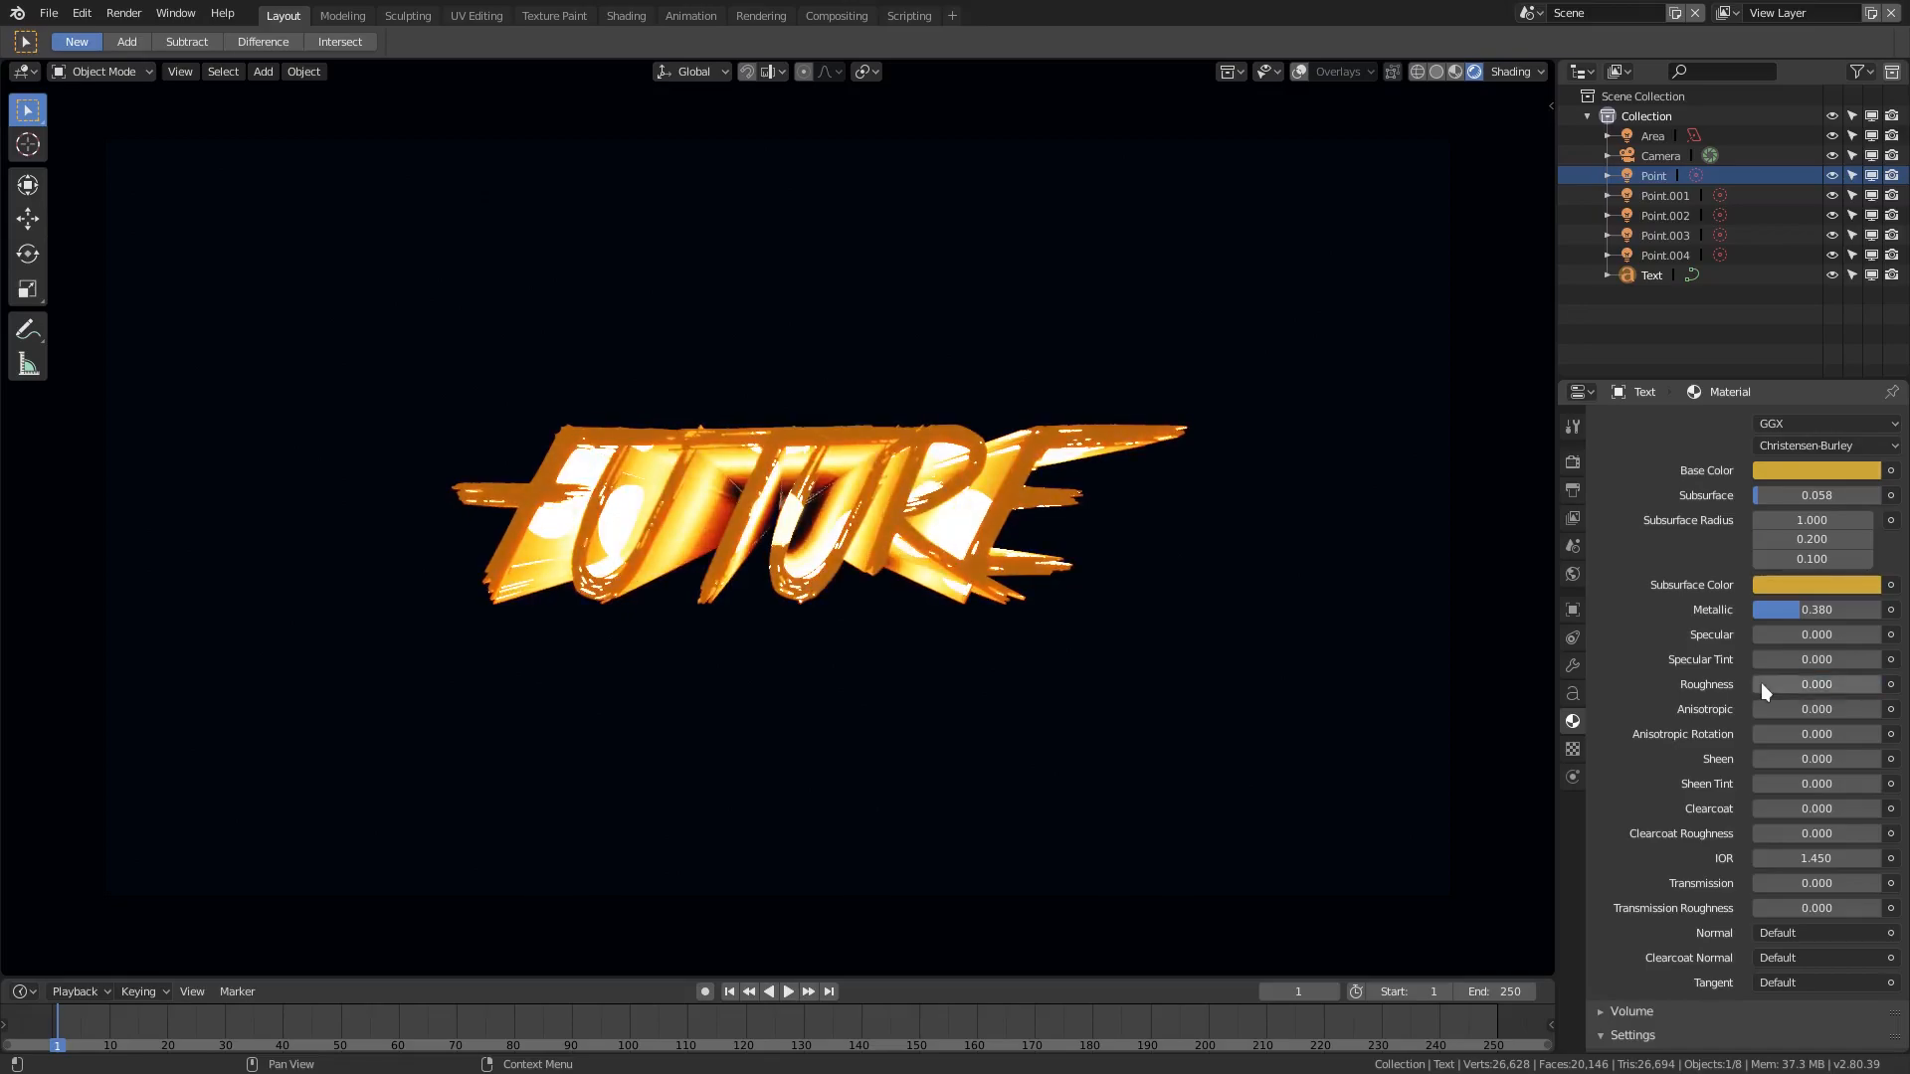
{"action": "scroll", "coordinate": [1168, 646], "scroll_direction": "up", "scroll_amount": 4}
{"action": "scroll", "coordinate": [1169, 638], "scroll_direction": "down", "scroll_amount": 7}
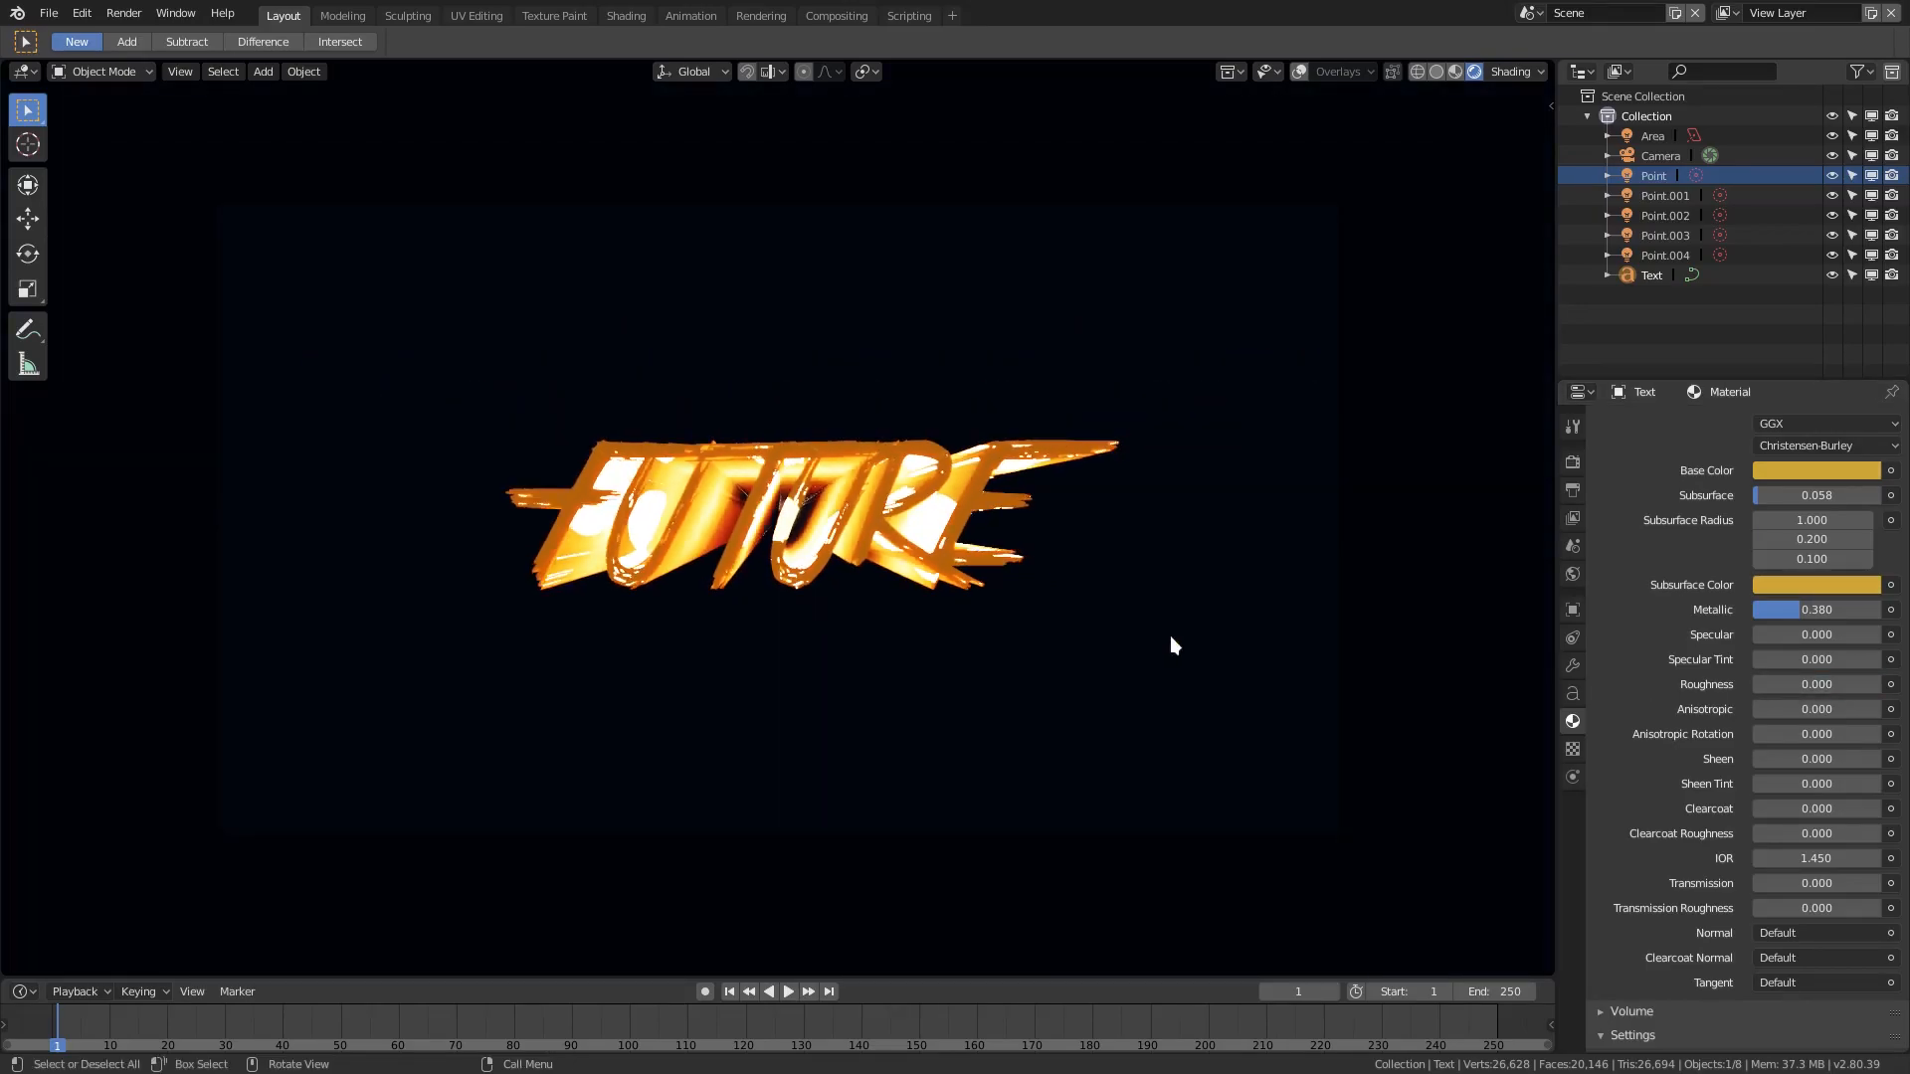
{"action": "scroll", "coordinate": [1172, 637], "scroll_direction": "down", "scroll_amount": 3}
{"action": "scroll", "coordinate": [1173, 641], "scroll_direction": "up", "scroll_amount": 5}
Set the text material's Roughness to 1.000 and Metallic to 0.884, and check the title
{"action": "left_click_drag", "start_coordinate": [1821, 685], "coordinate": [1880, 684]}
{"action": "scroll", "coordinate": [1143, 597], "scroll_direction": "up", "scroll_amount": 2}
{"action": "mouse_move", "coordinate": [1864, 610]}
{"action": "left_mouse_down"}
{"action": "mouse_move", "coordinate": [1824, 610]}
{"action": "mouse_move", "coordinate": [1879, 610]}
{"action": "mouse_move", "coordinate": [1849, 609]}
{"action": "left_mouse_up"}
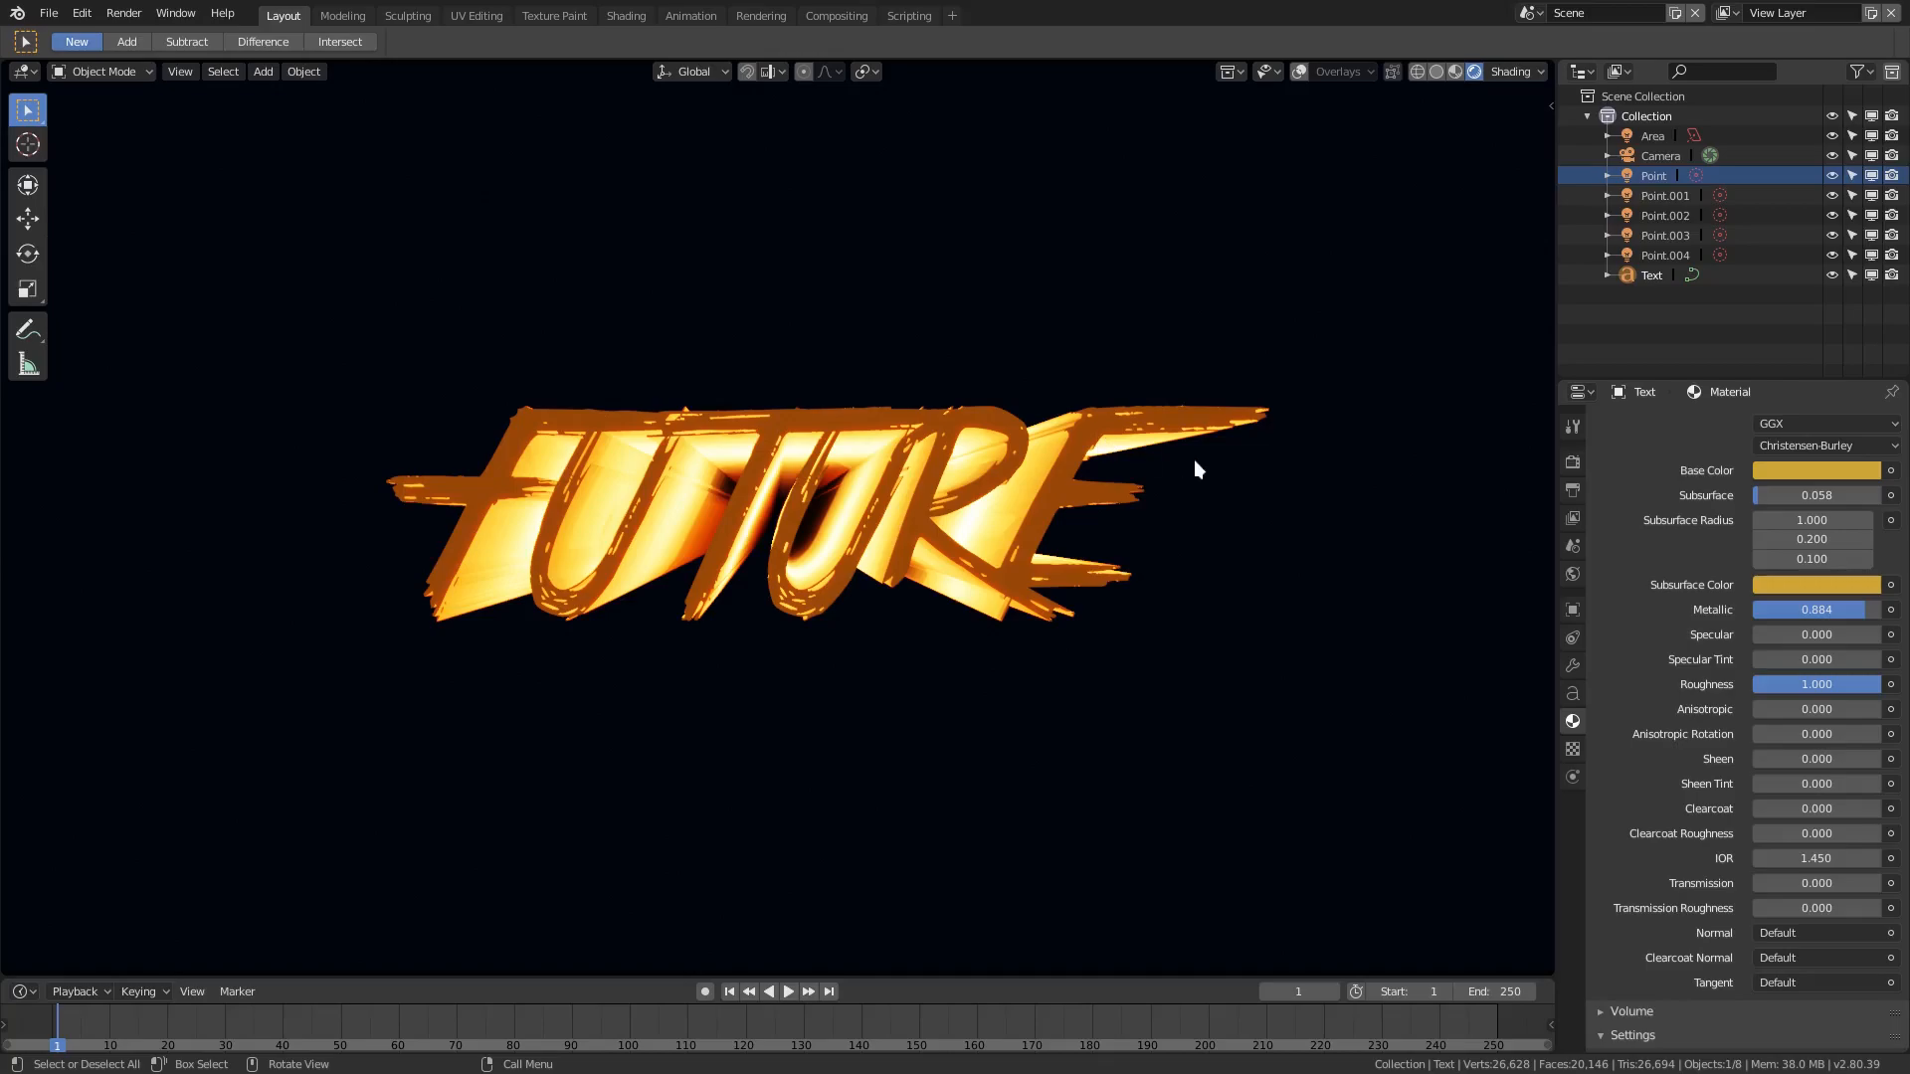
{"action": "scroll", "coordinate": [995, 535], "scroll_direction": "down", "scroll_amount": 7}
{"action": "scroll", "coordinate": [951, 533], "scroll_direction": "up", "scroll_amount": 7}
Leave the camera view, switch the viewport to solid shading and show the overlays again
{"action": "mouse_move", "coordinate": [953, 545]}
{"action": "middle_mouse_down"}
{"action": "mouse_move", "coordinate": [1024, 576]}
{"action": "mouse_move", "coordinate": [886, 584]}
{"action": "mouse_move", "coordinate": [945, 612]}
{"action": "mouse_move", "coordinate": [867, 537]}
{"action": "middle_mouse_up"}
{"action": "left_click", "coordinate": [1435, 71]}
{"action": "mouse_move", "coordinate": [930, 477]}
{"action": "middle_mouse_down"}
{"action": "mouse_move", "coordinate": [952, 415]}
{"action": "mouse_move", "coordinate": [1074, 316]}
{"action": "middle_mouse_up"}
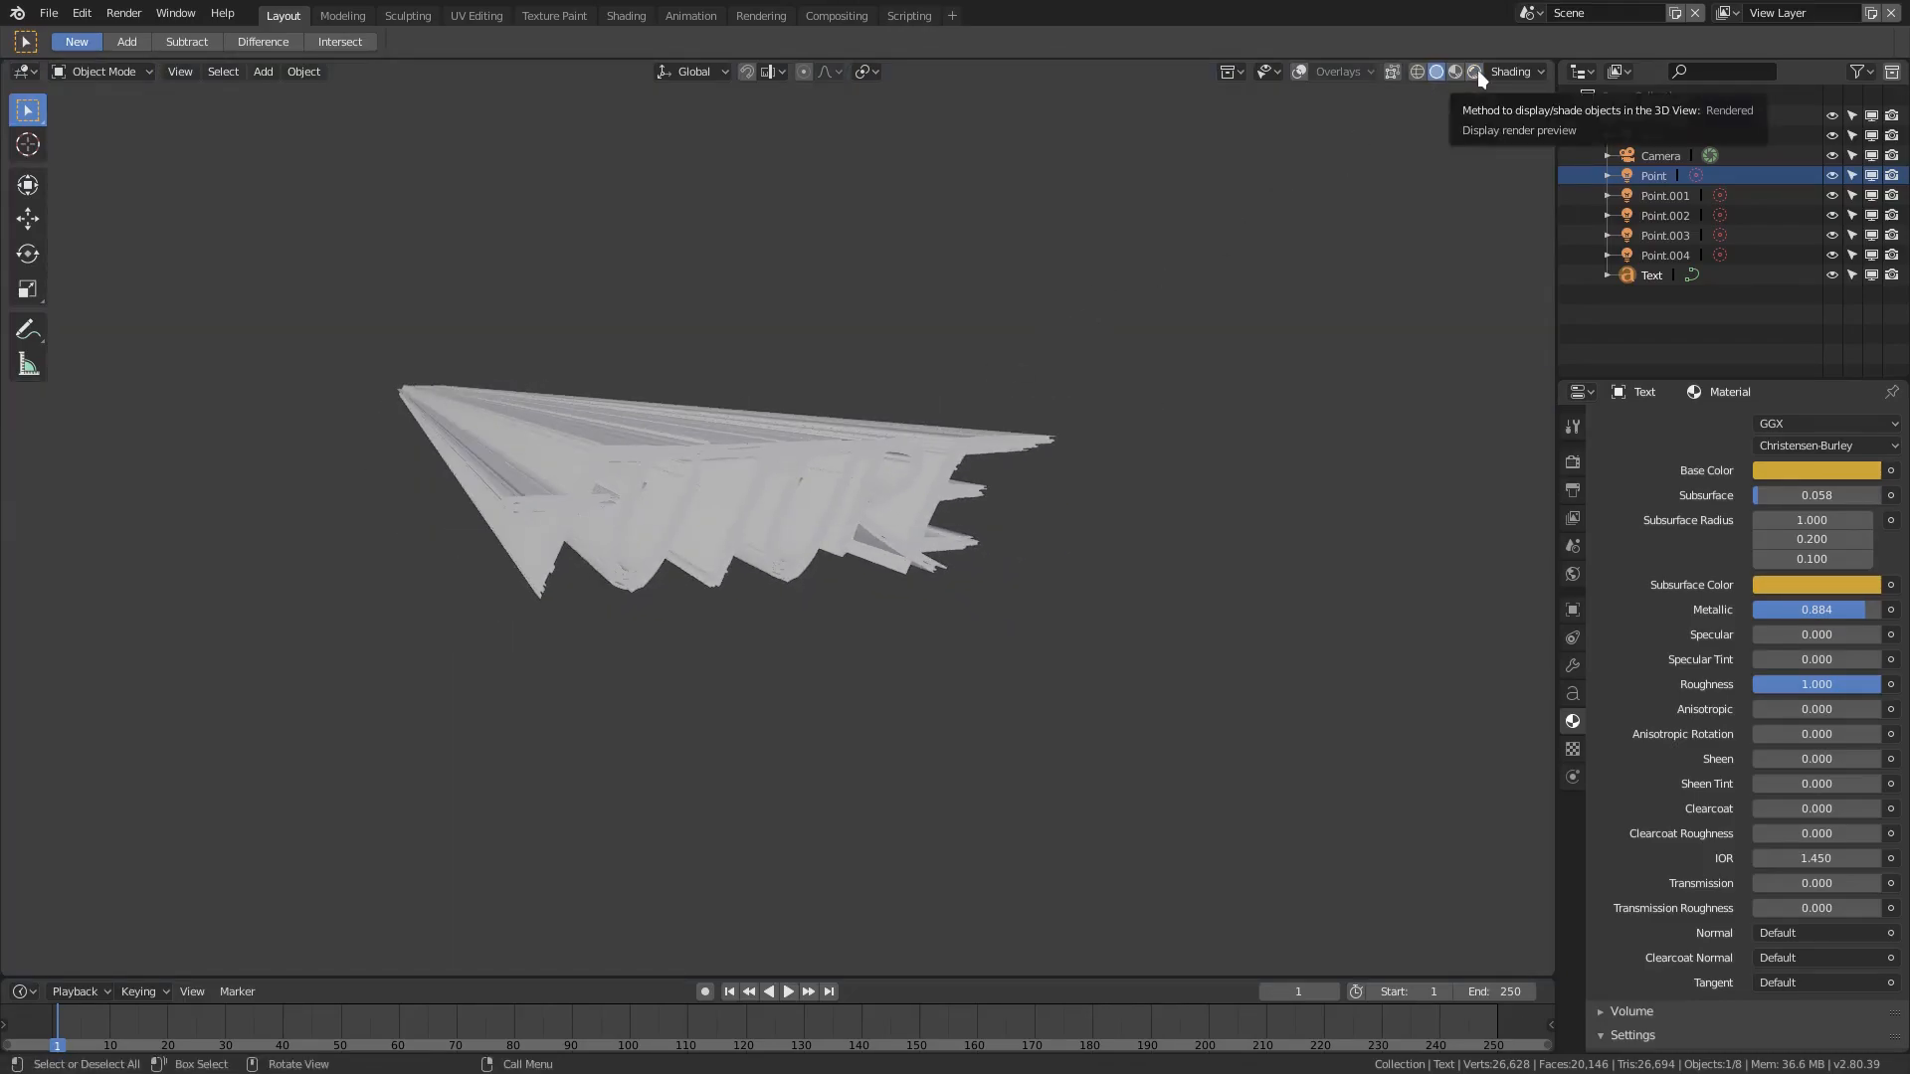
{"action": "left_click", "coordinate": [1298, 70]}
Add a mesh plane and scale it up until it is clearly wider than the extruded text
{"action": "middle_click_drag", "start_coordinate": [845, 422], "coordinate": [904, 450]}
{"action": "key", "text": "shift+a"}
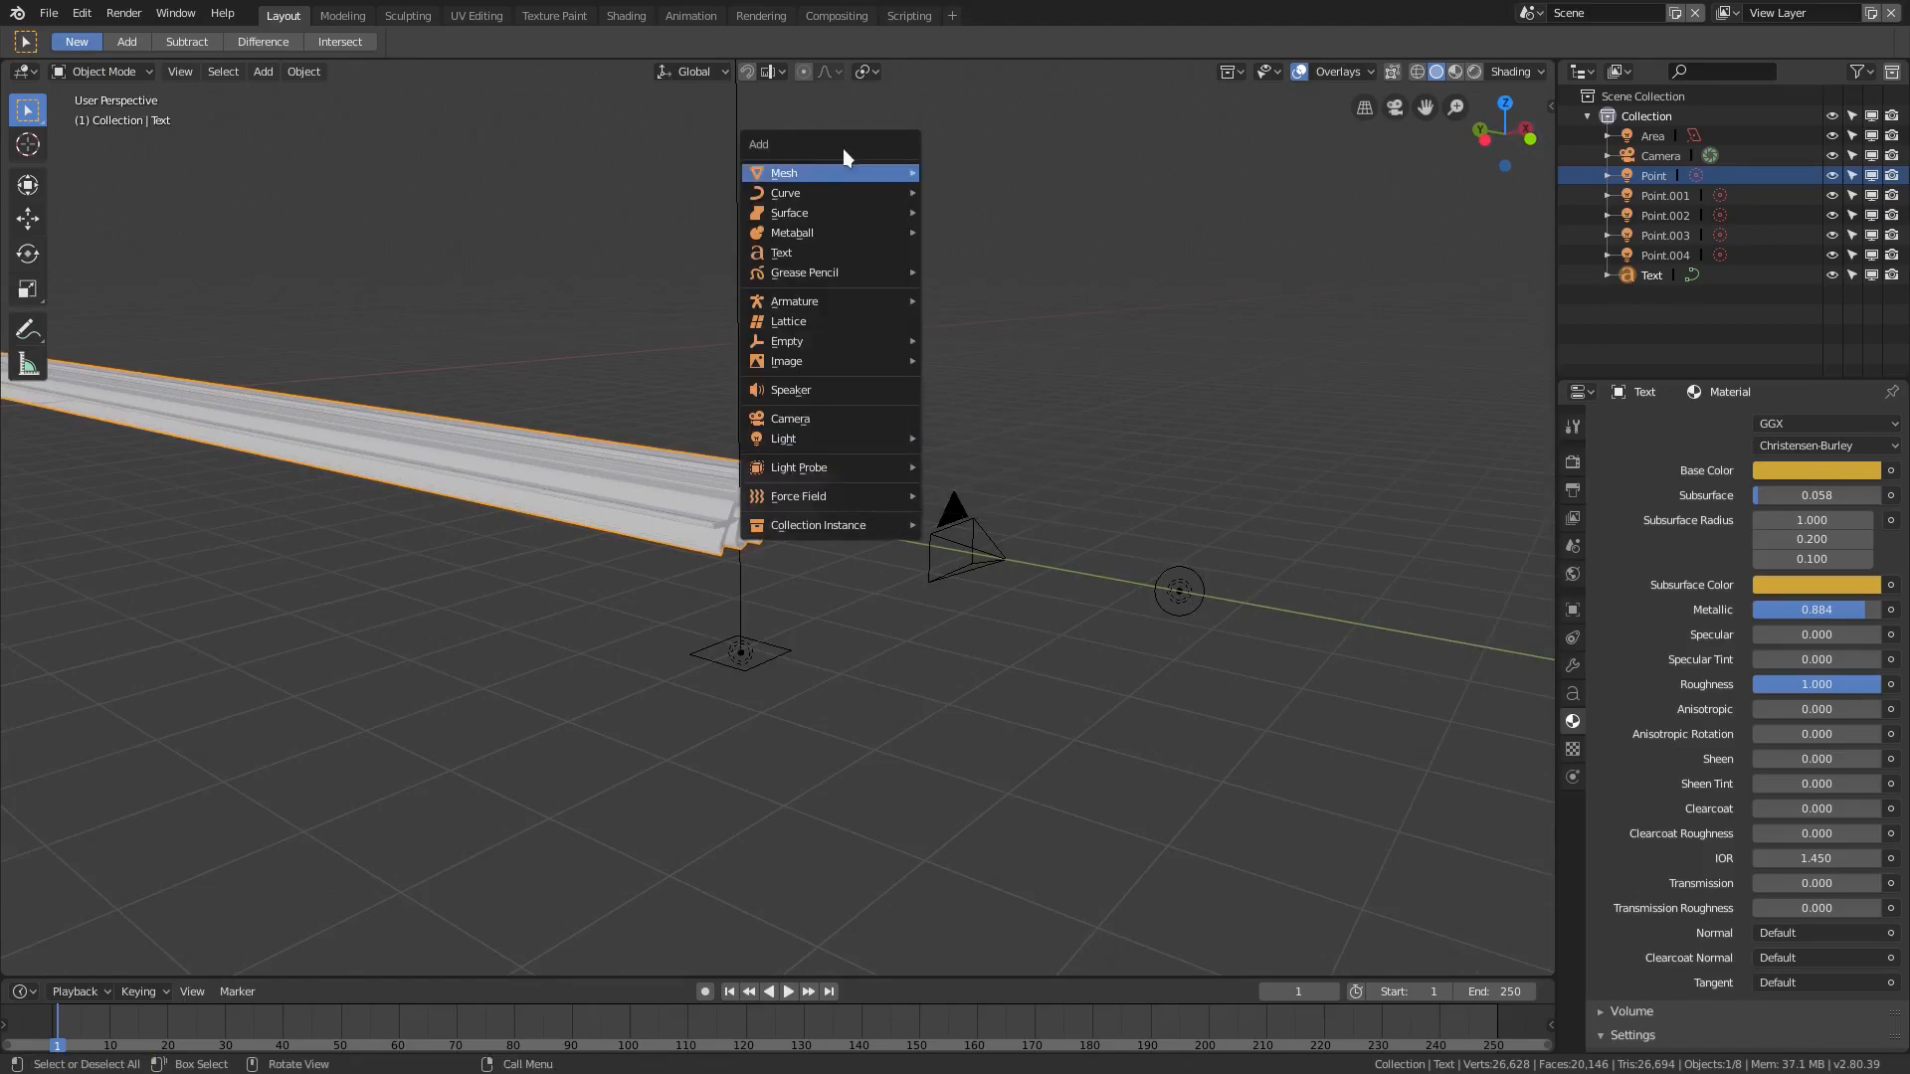
{"action": "mouse_move", "coordinate": [845, 172]}
{"action": "left_click", "coordinate": [1056, 181]}
{"action": "middle_click_drag", "start_coordinate": [995, 248], "coordinate": [744, 406]}
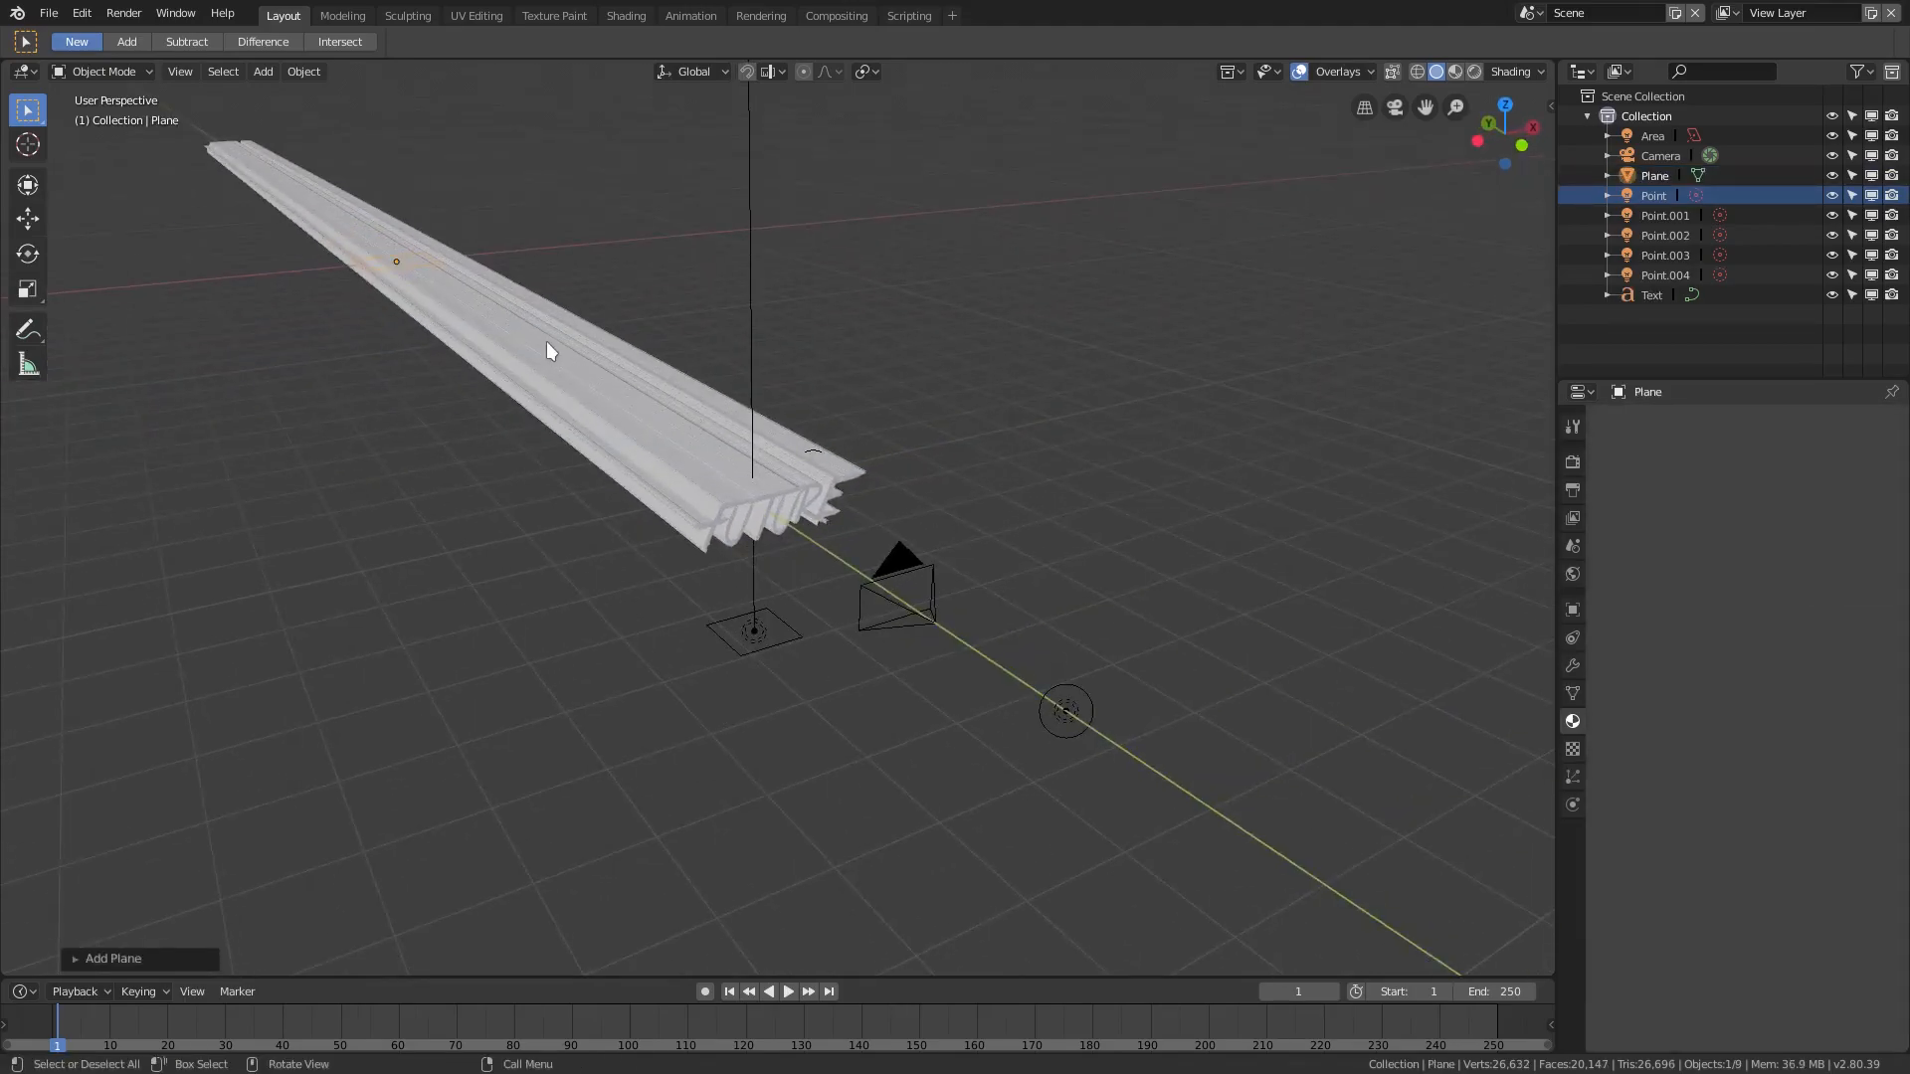
{"action": "key", "text": "s"}
{"action": "left_click", "coordinate": [1072, 238]}
Move the plane along global Y towards the front end of the extruded text
{"action": "key", "text": "g"}
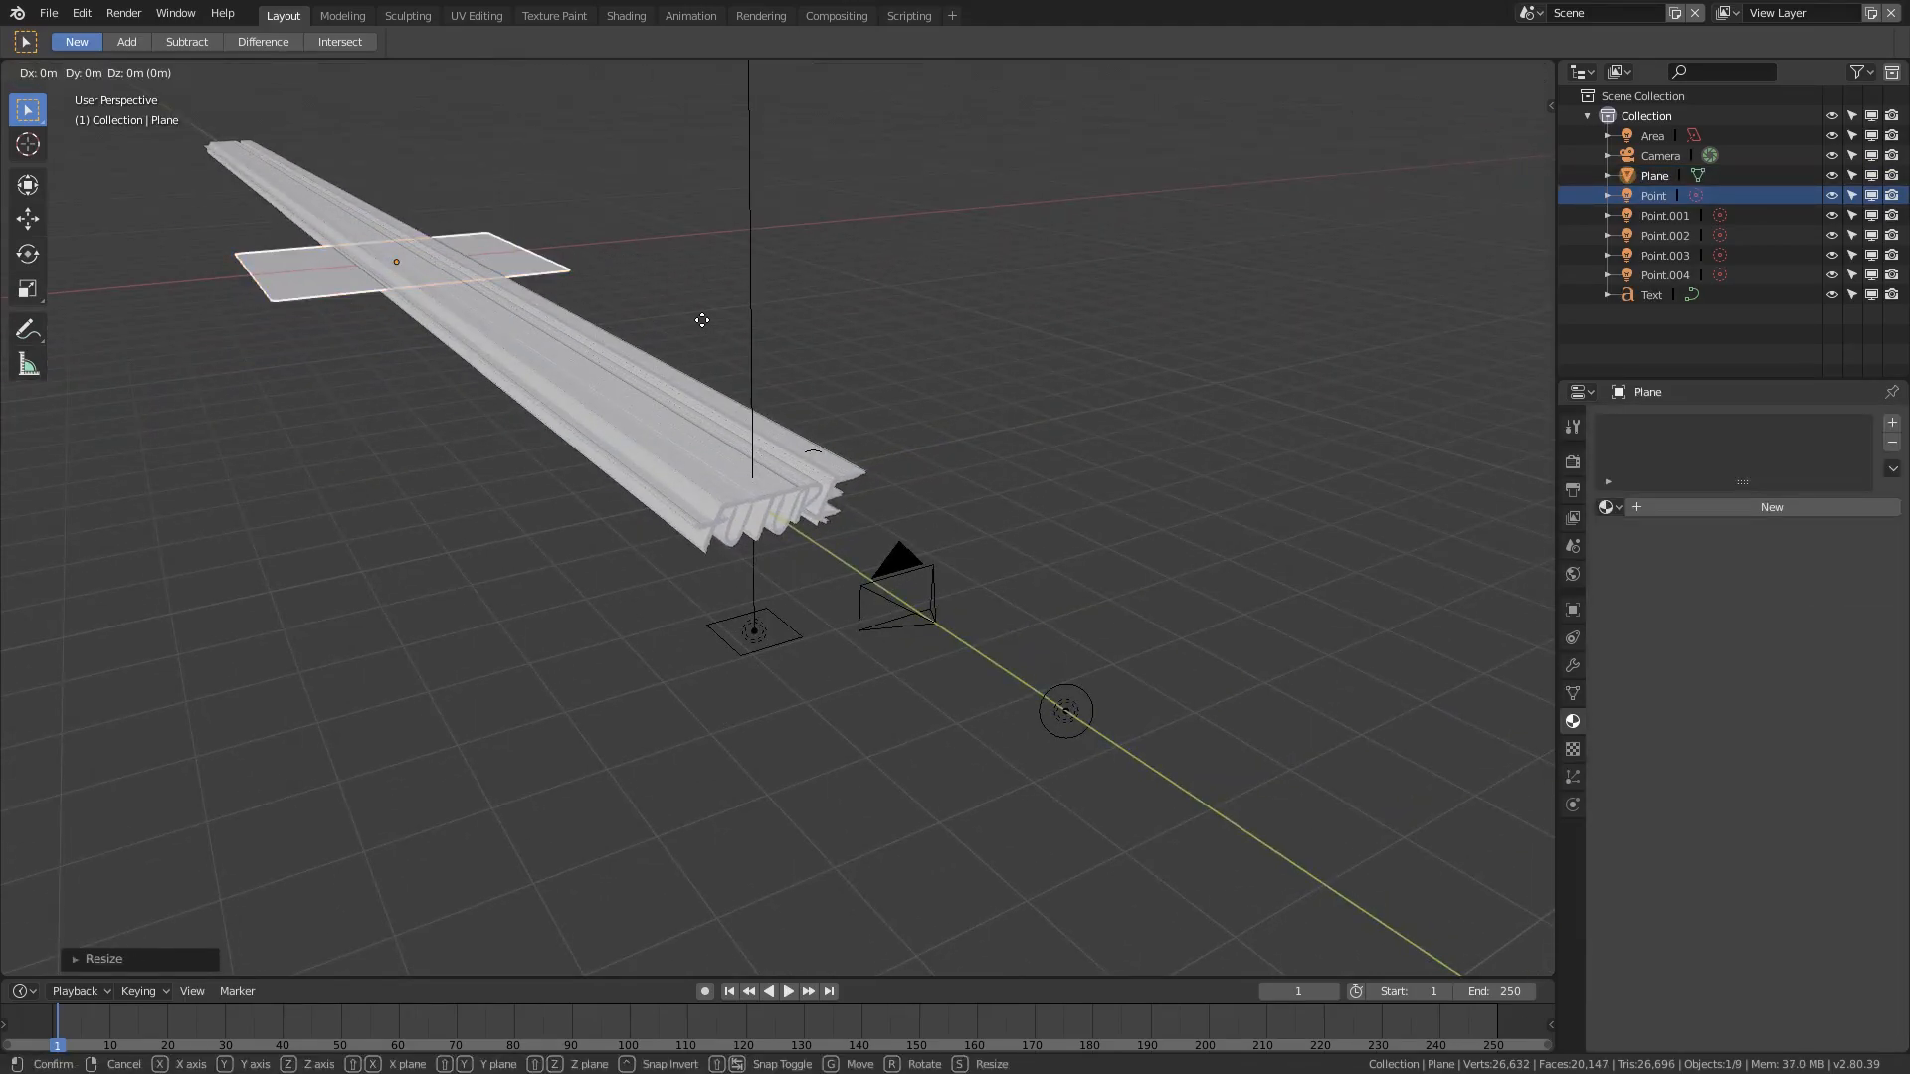
{"action": "key", "text": "y"}
{"action": "left_click", "coordinate": [878, 569]}
{"action": "middle_click_drag", "start_coordinate": [853, 555], "coordinate": [748, 463]}
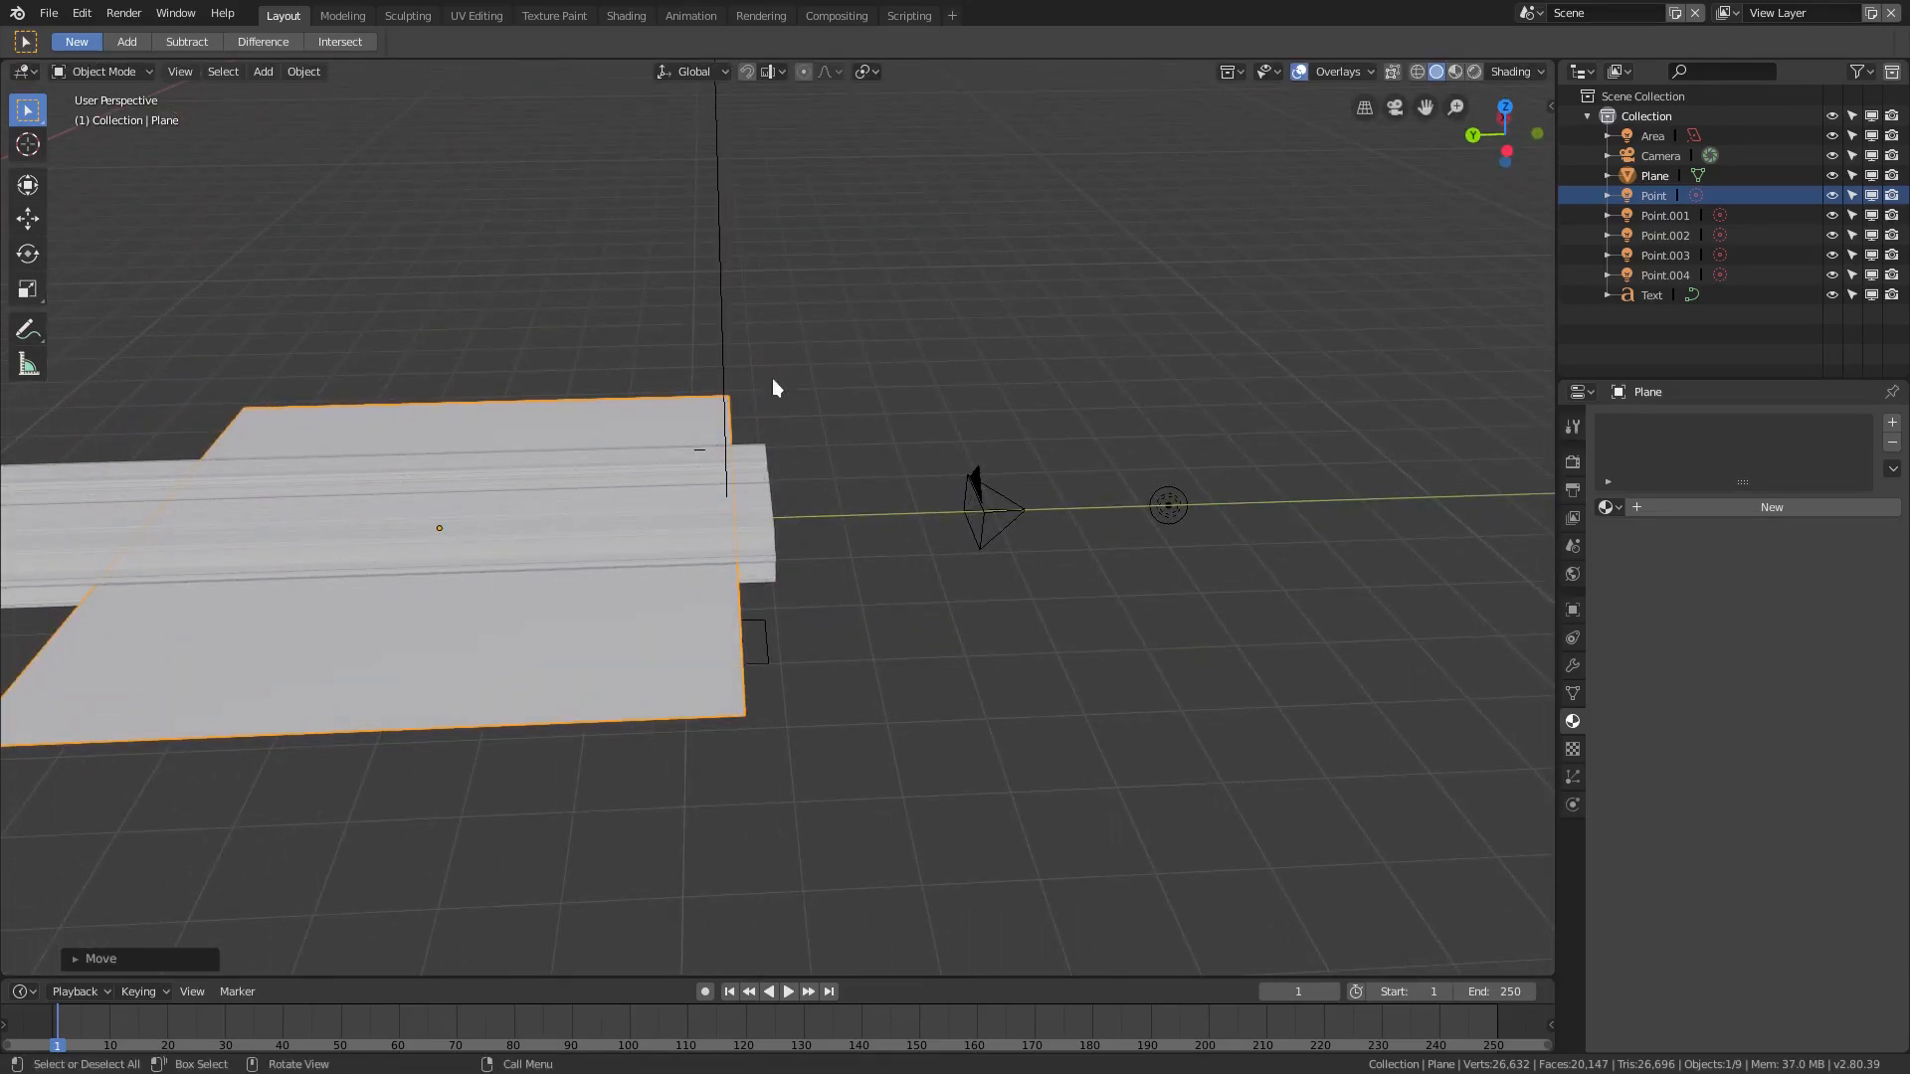
{"action": "middle_click_drag", "start_coordinate": [796, 497], "coordinate": [895, 444]}
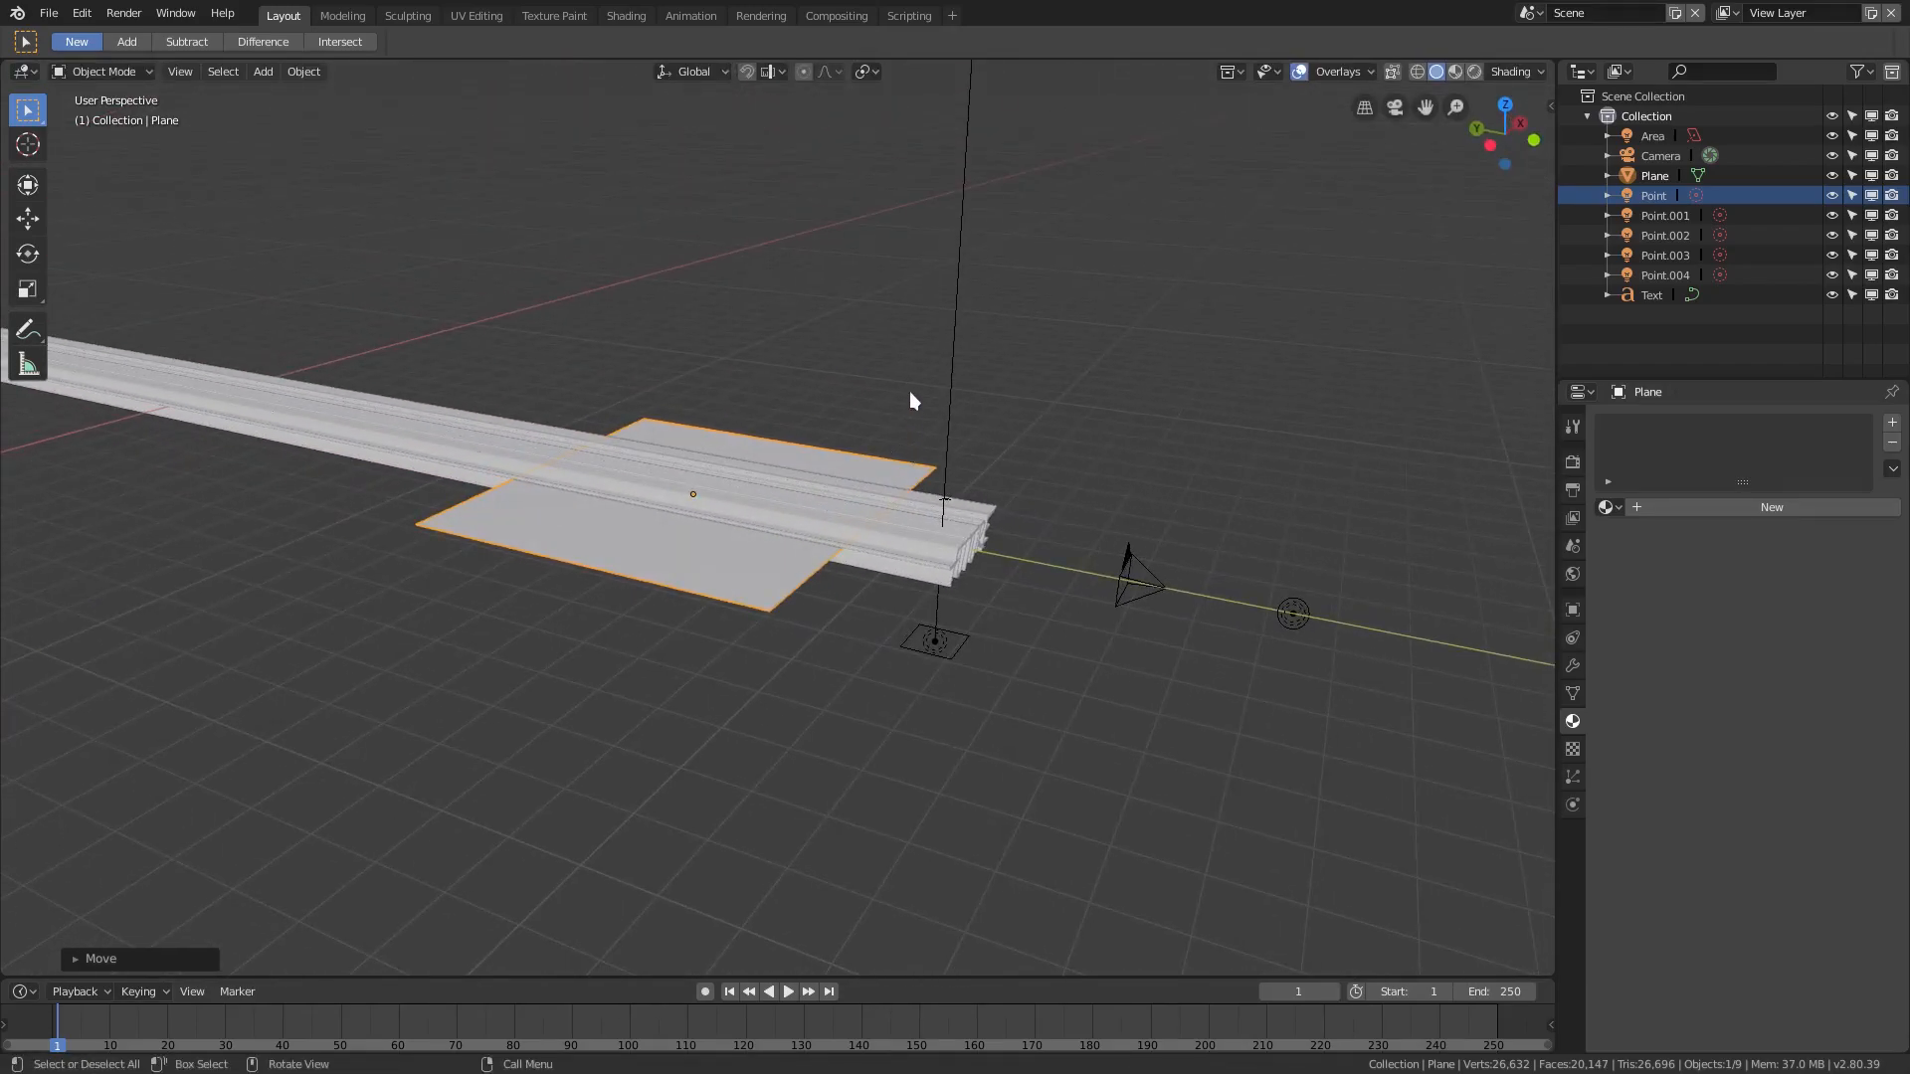
Lower the plane along global Z below the text and return to the camera view
{"action": "key", "text": "g"}
{"action": "key", "text": "z"}
{"action": "left_click", "coordinate": [957, 578]}
{"action": "key", "text": "KP_0"}
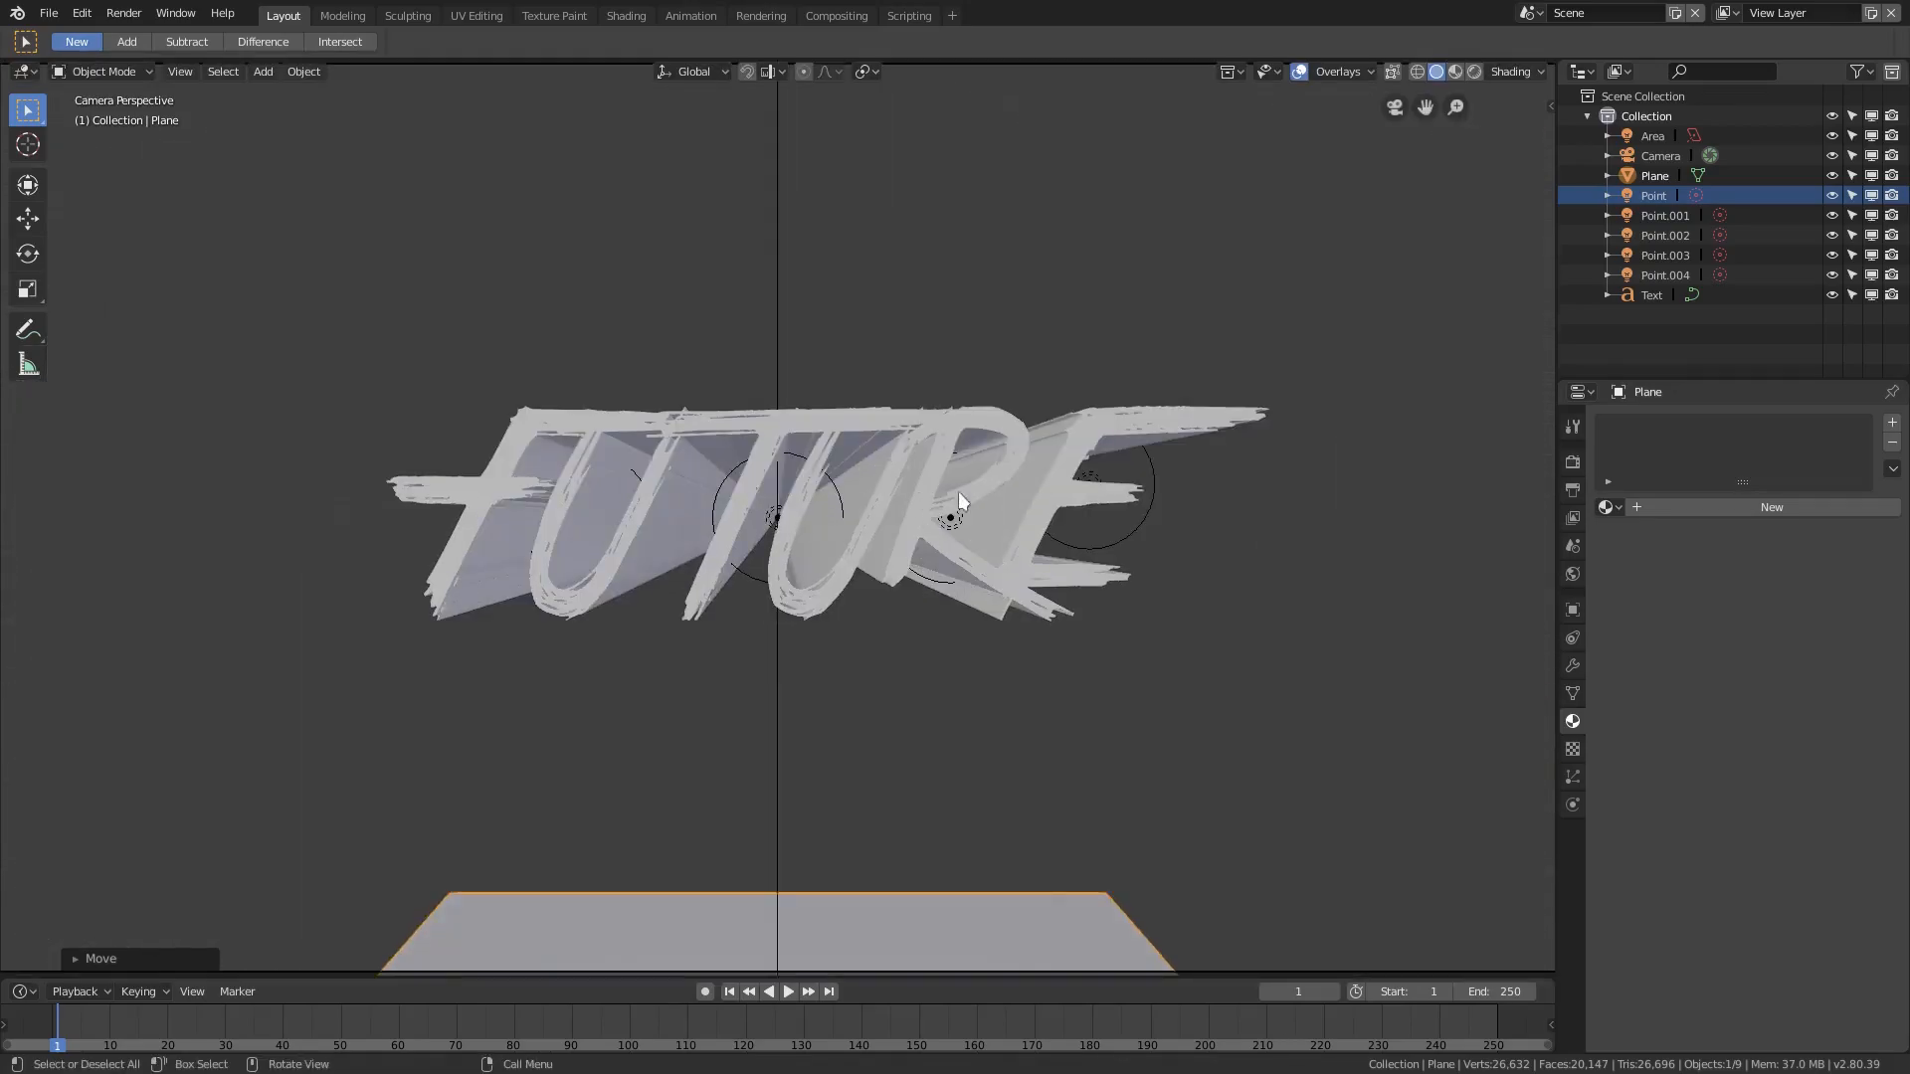
{"action": "scroll", "coordinate": [964, 690], "scroll_direction": "down", "scroll_amount": 5}
{"action": "scroll", "coordinate": [971, 684], "scroll_direction": "up", "scroll_amount": 1}
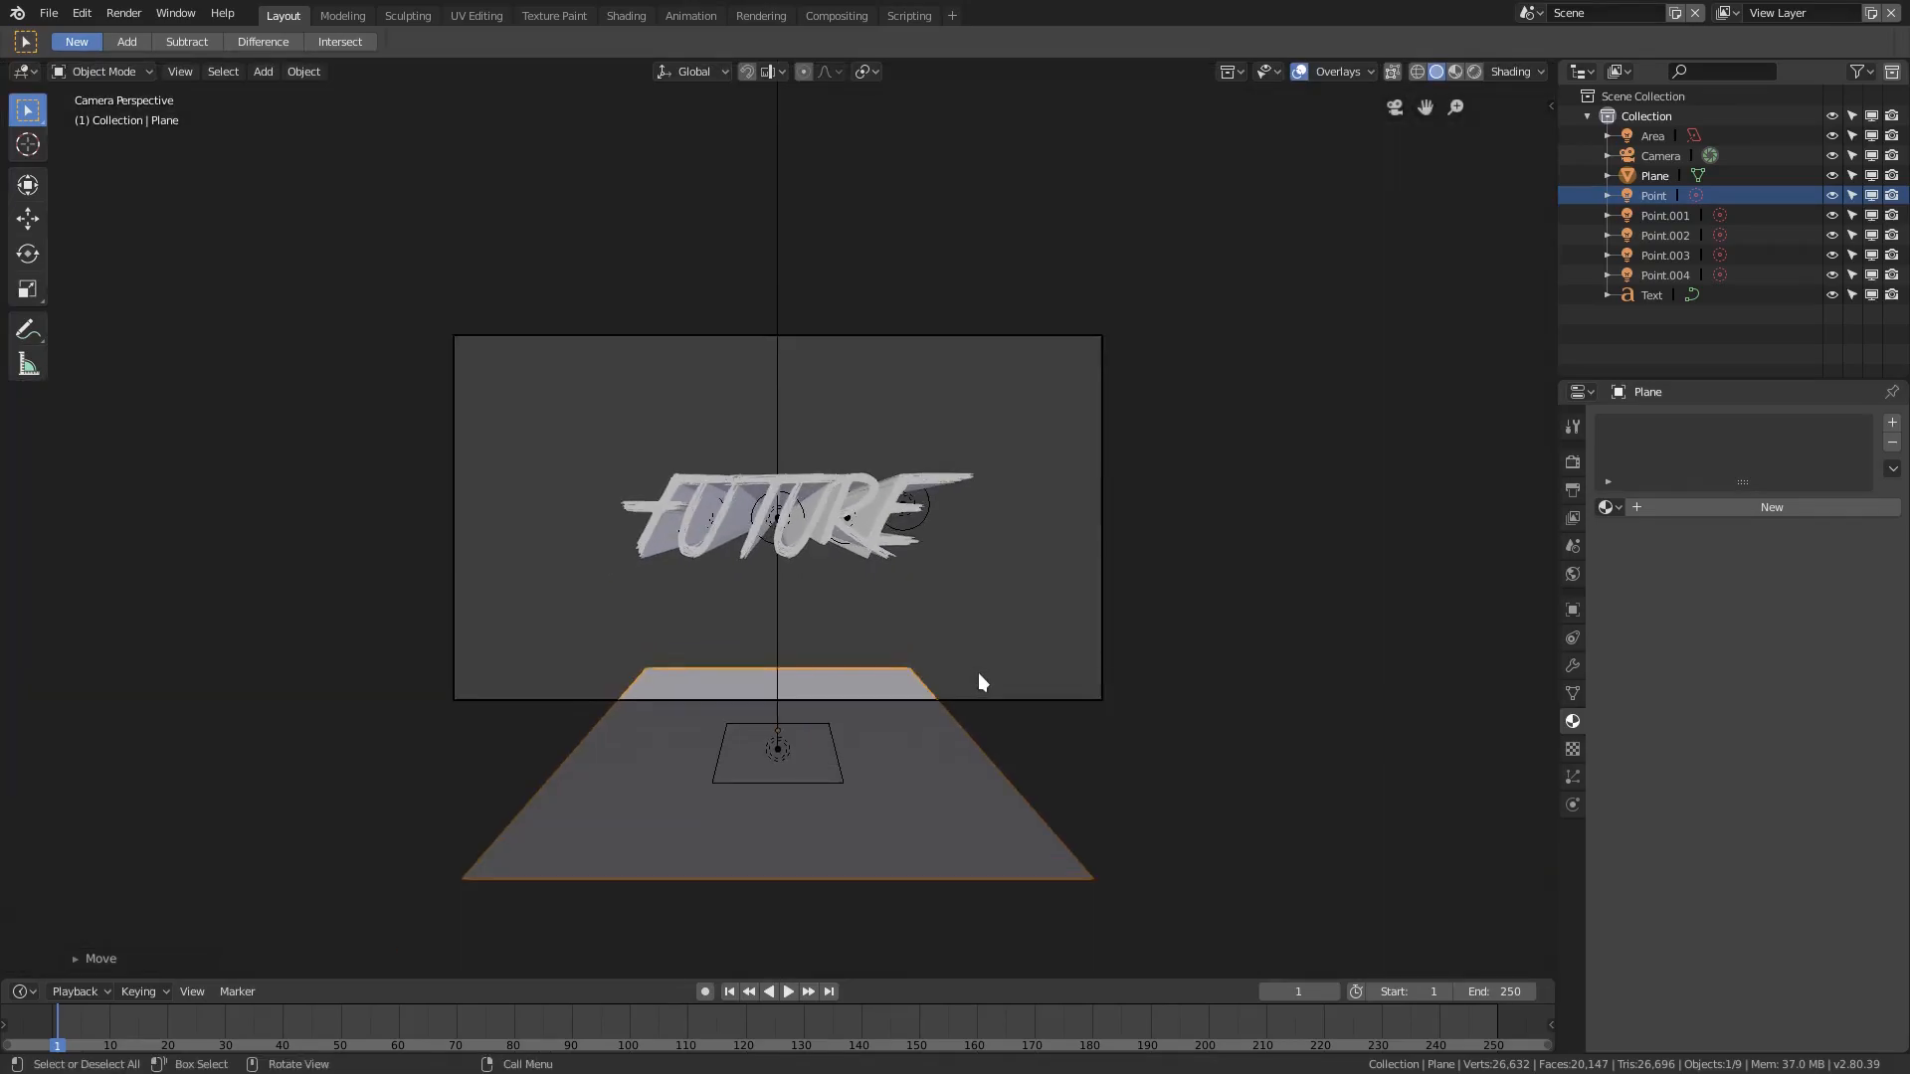
{"action": "key", "text": "s"}
{"action": "key", "text": "x"}
{"action": "key", "text": "Escape"}
Widen the plane about 1.8 times along global X and shift it along X in the negative direction
{"action": "key", "text": "s"}
{"action": "key", "text": "x"}
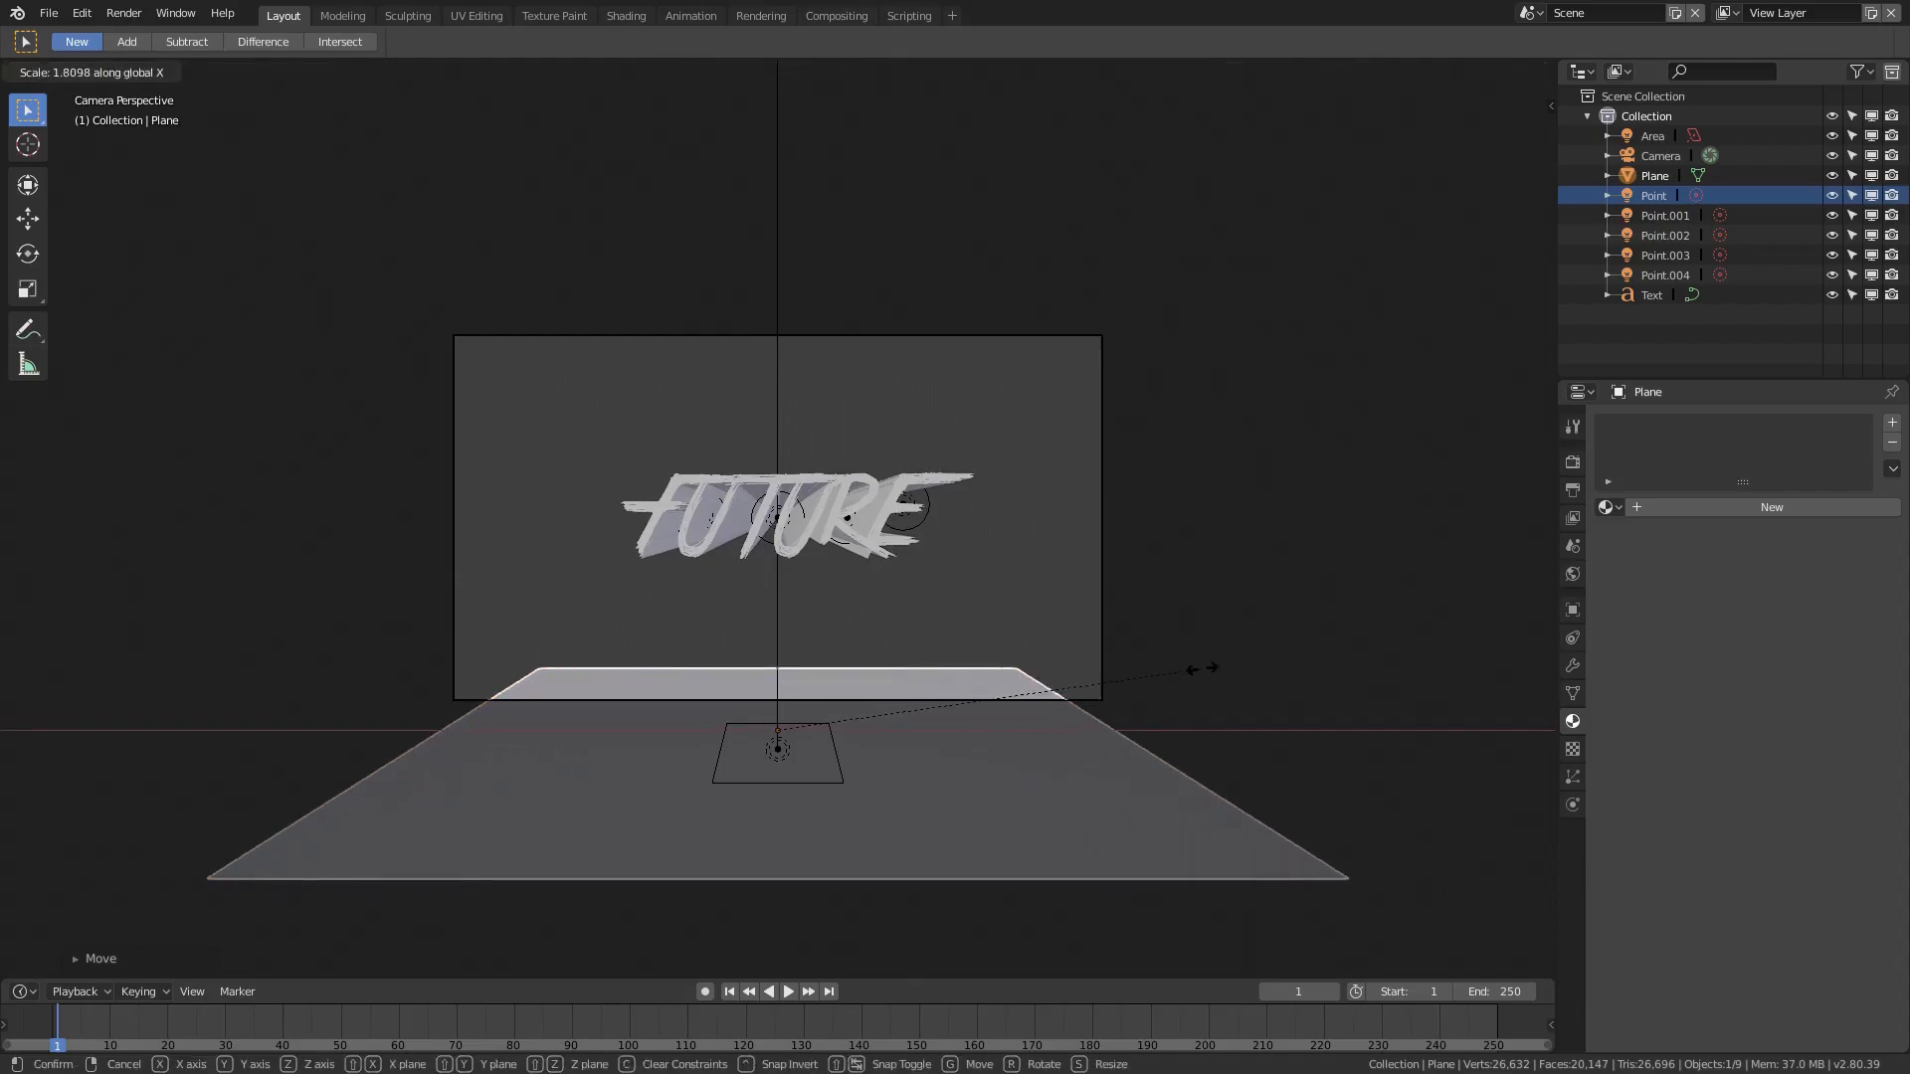
{"action": "left_click", "coordinate": [1212, 677]}
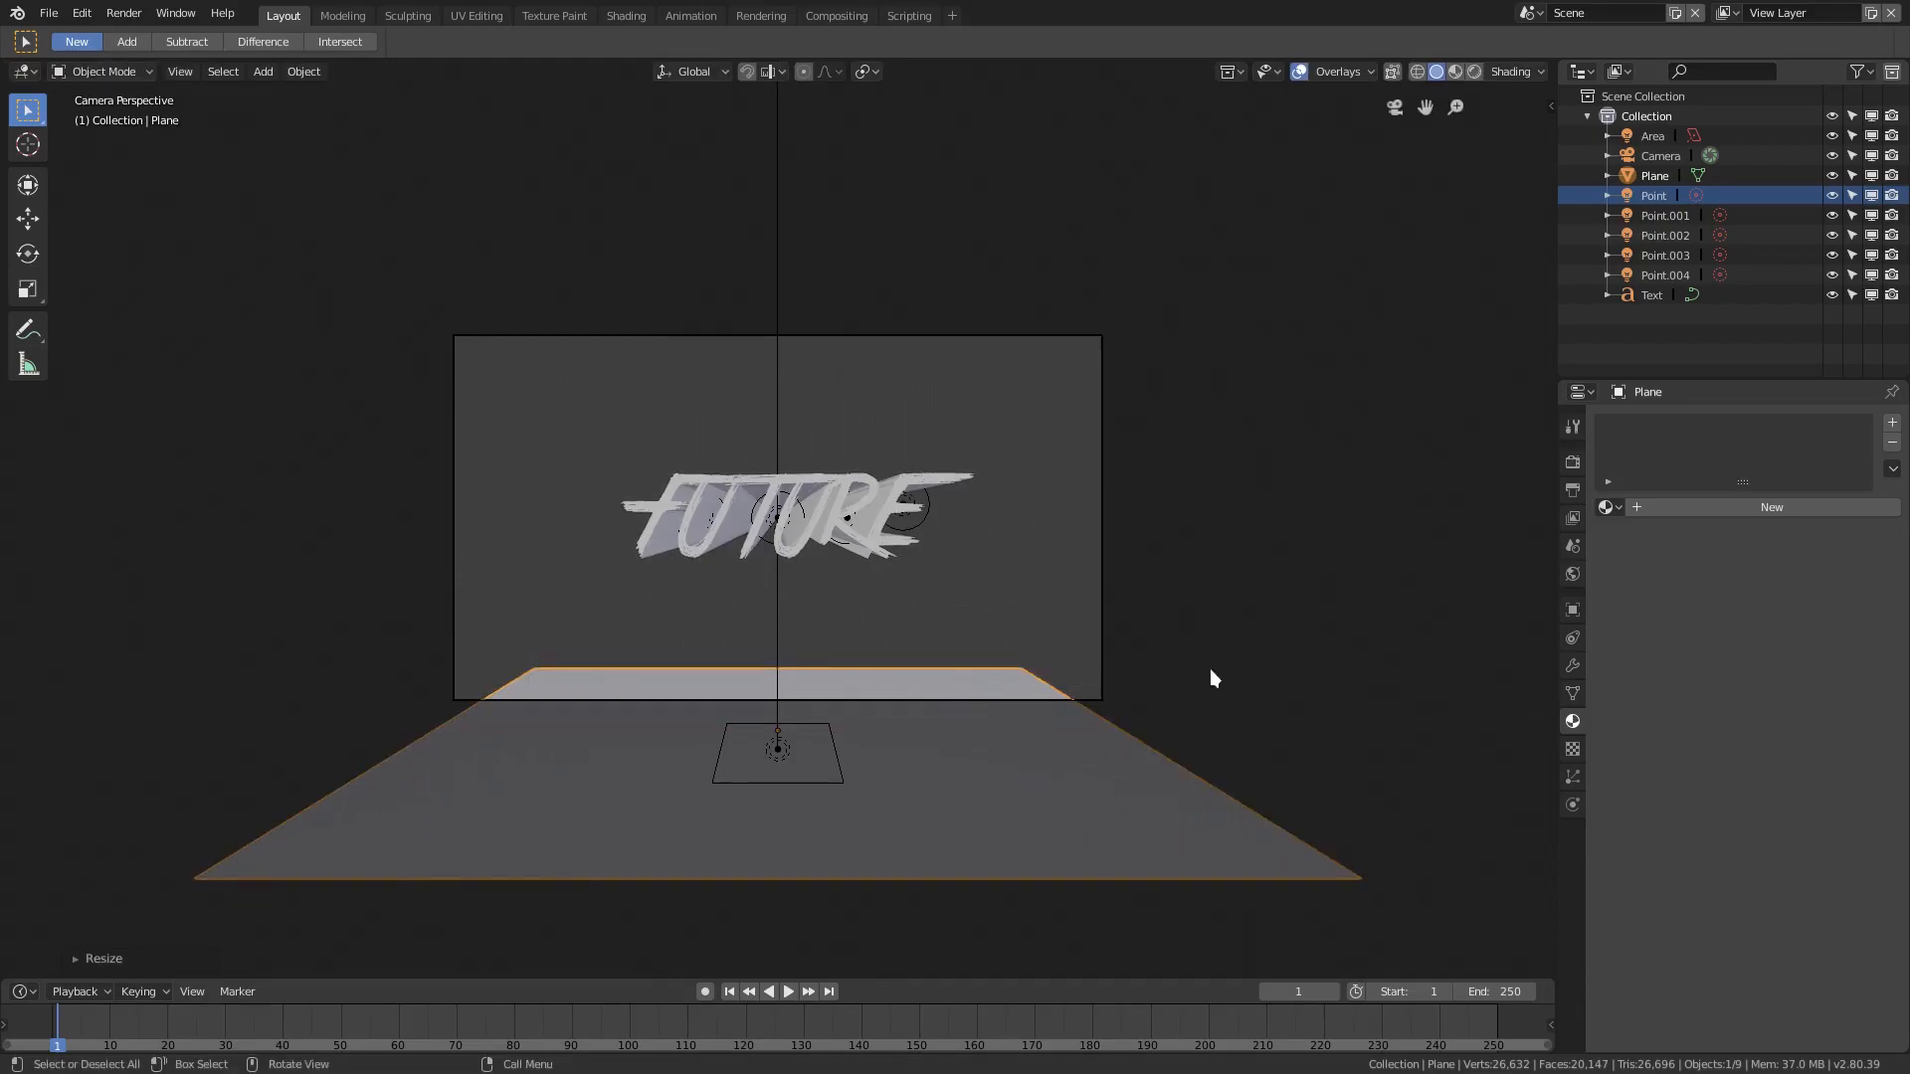
{"action": "key", "text": "g"}
{"action": "key", "text": "x"}
{"action": "left_click", "coordinate": [973, 669]}
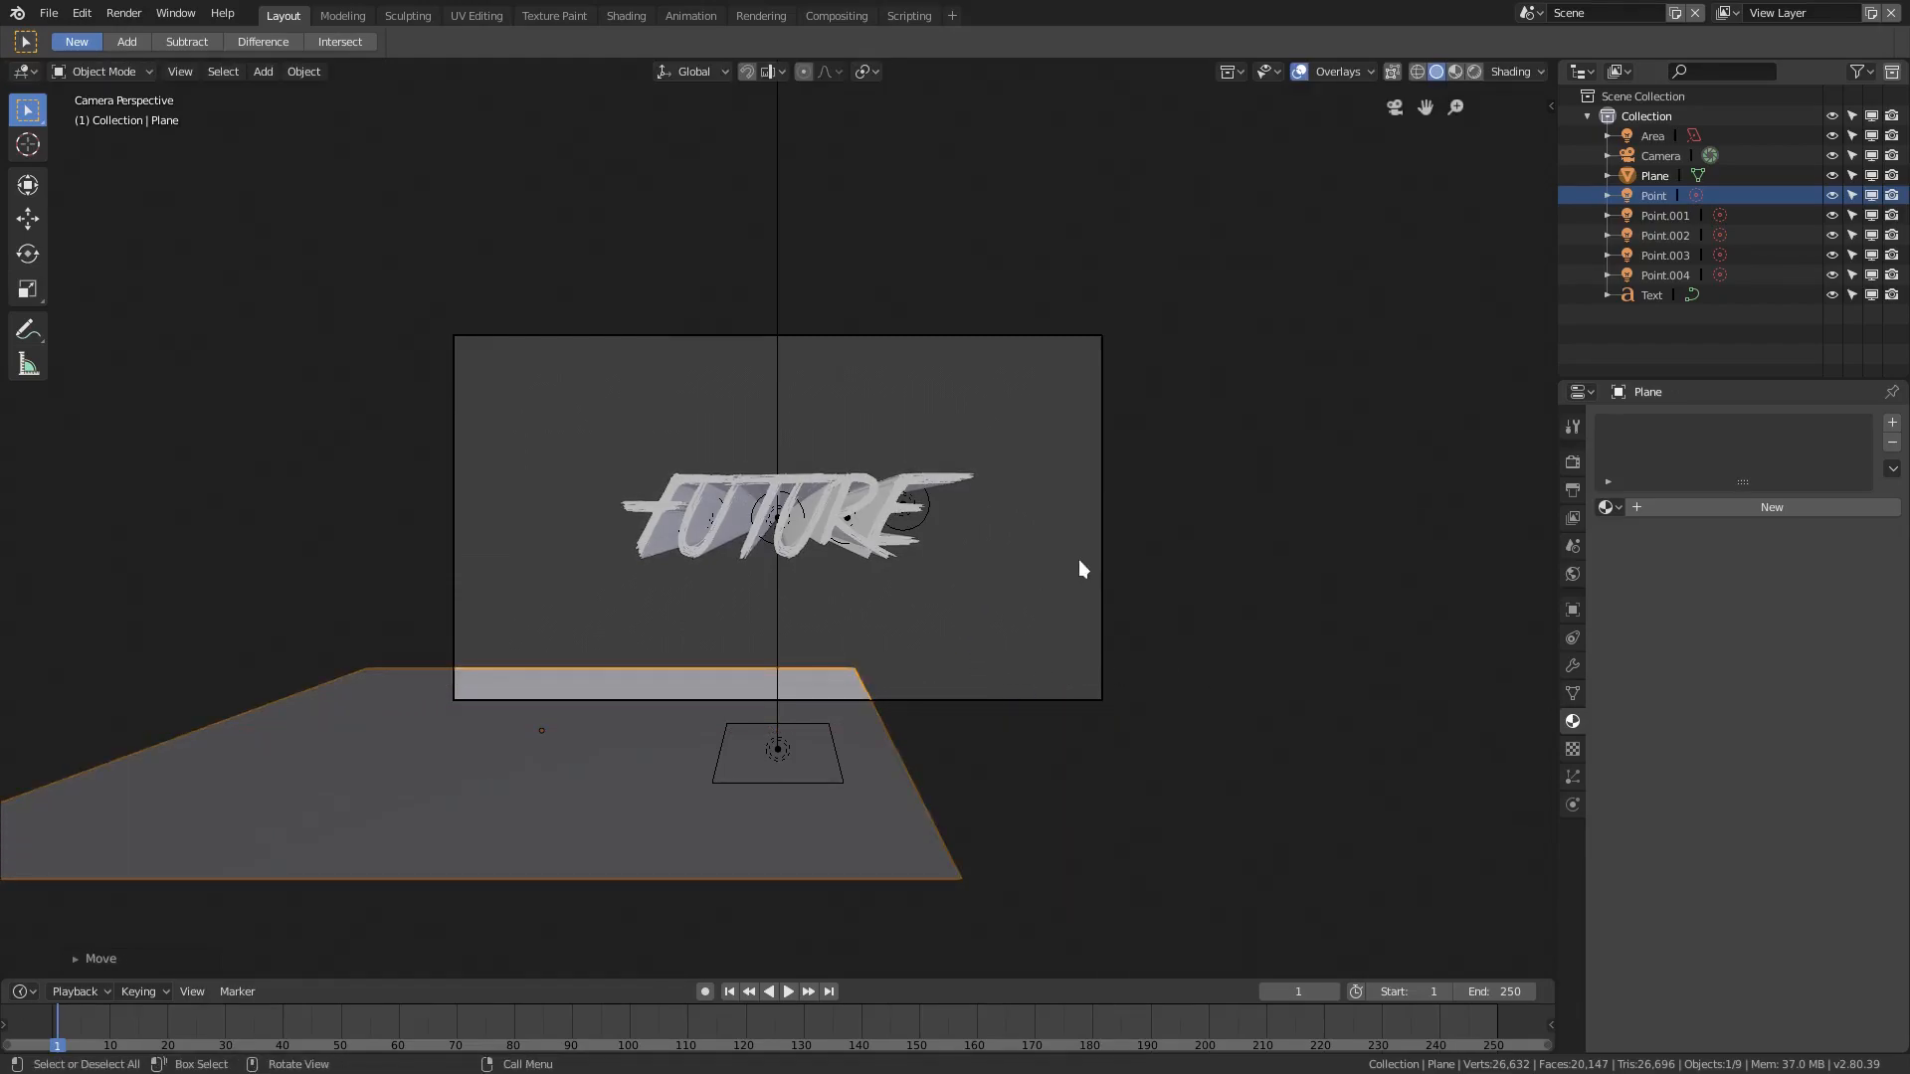
Rotate the plane about 14 degrees around global Y and move it down and in negative X, outside the camera frame
{"action": "key", "text": "r"}
{"action": "key", "text": "y"}
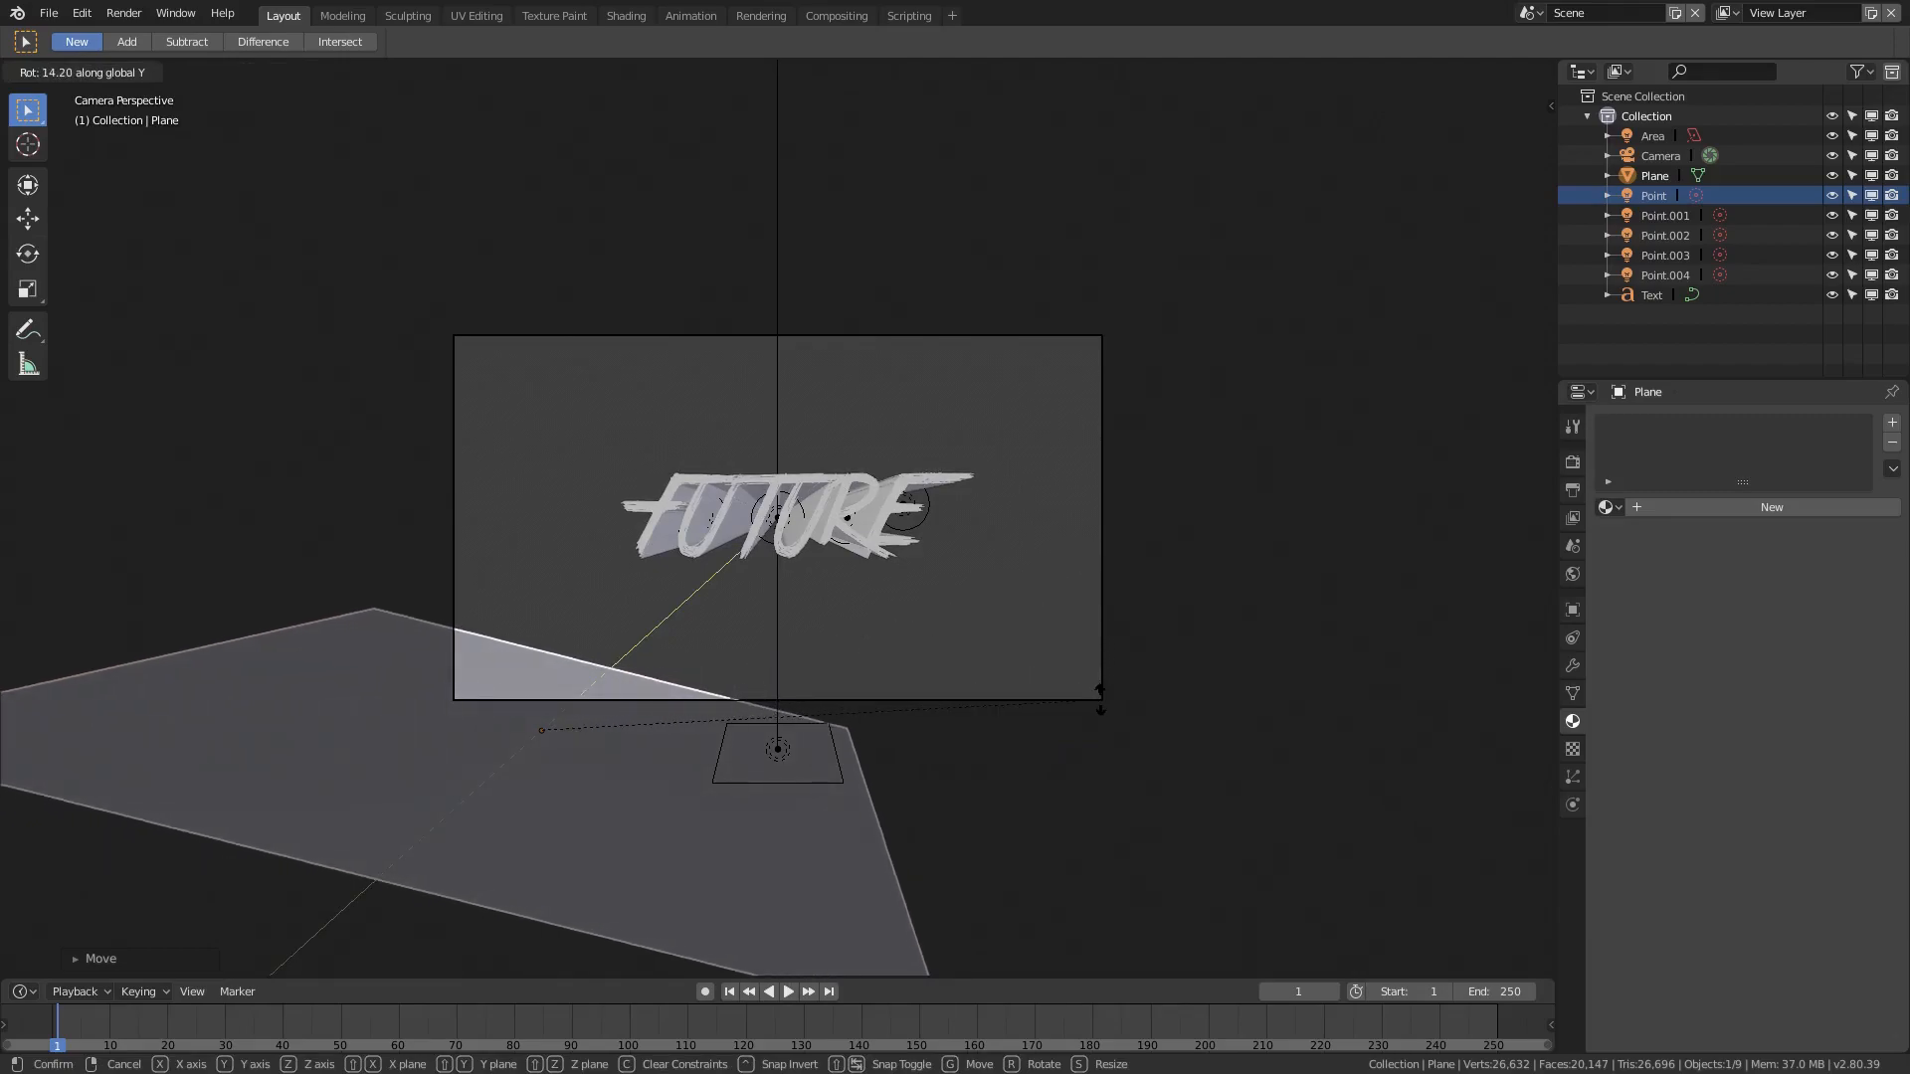
{"action": "left_click", "coordinate": [1096, 702]}
{"action": "key", "text": "g"}
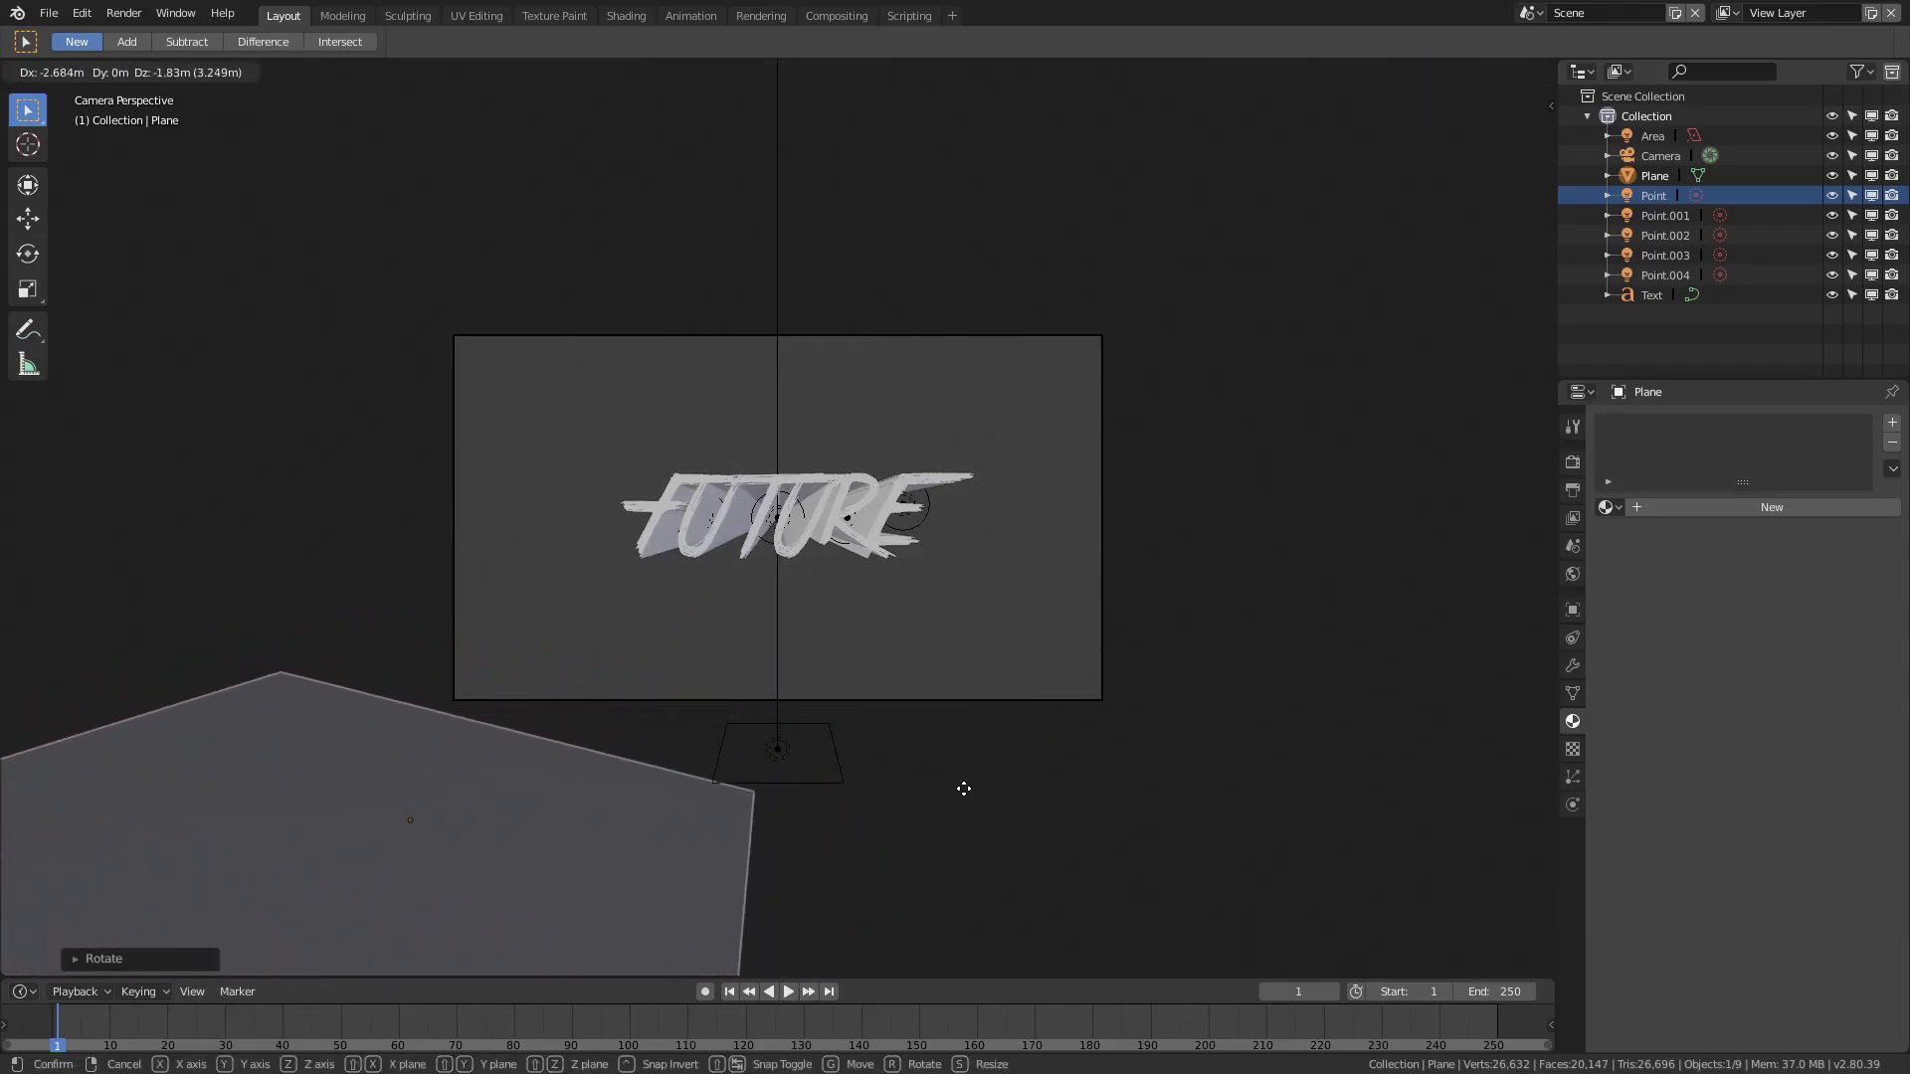
{"action": "left_click", "coordinate": [963, 786]}
Stretch the tilted plane further along global X and check its placement from the camera
{"action": "key", "text": "s"}
{"action": "key", "text": "x"}
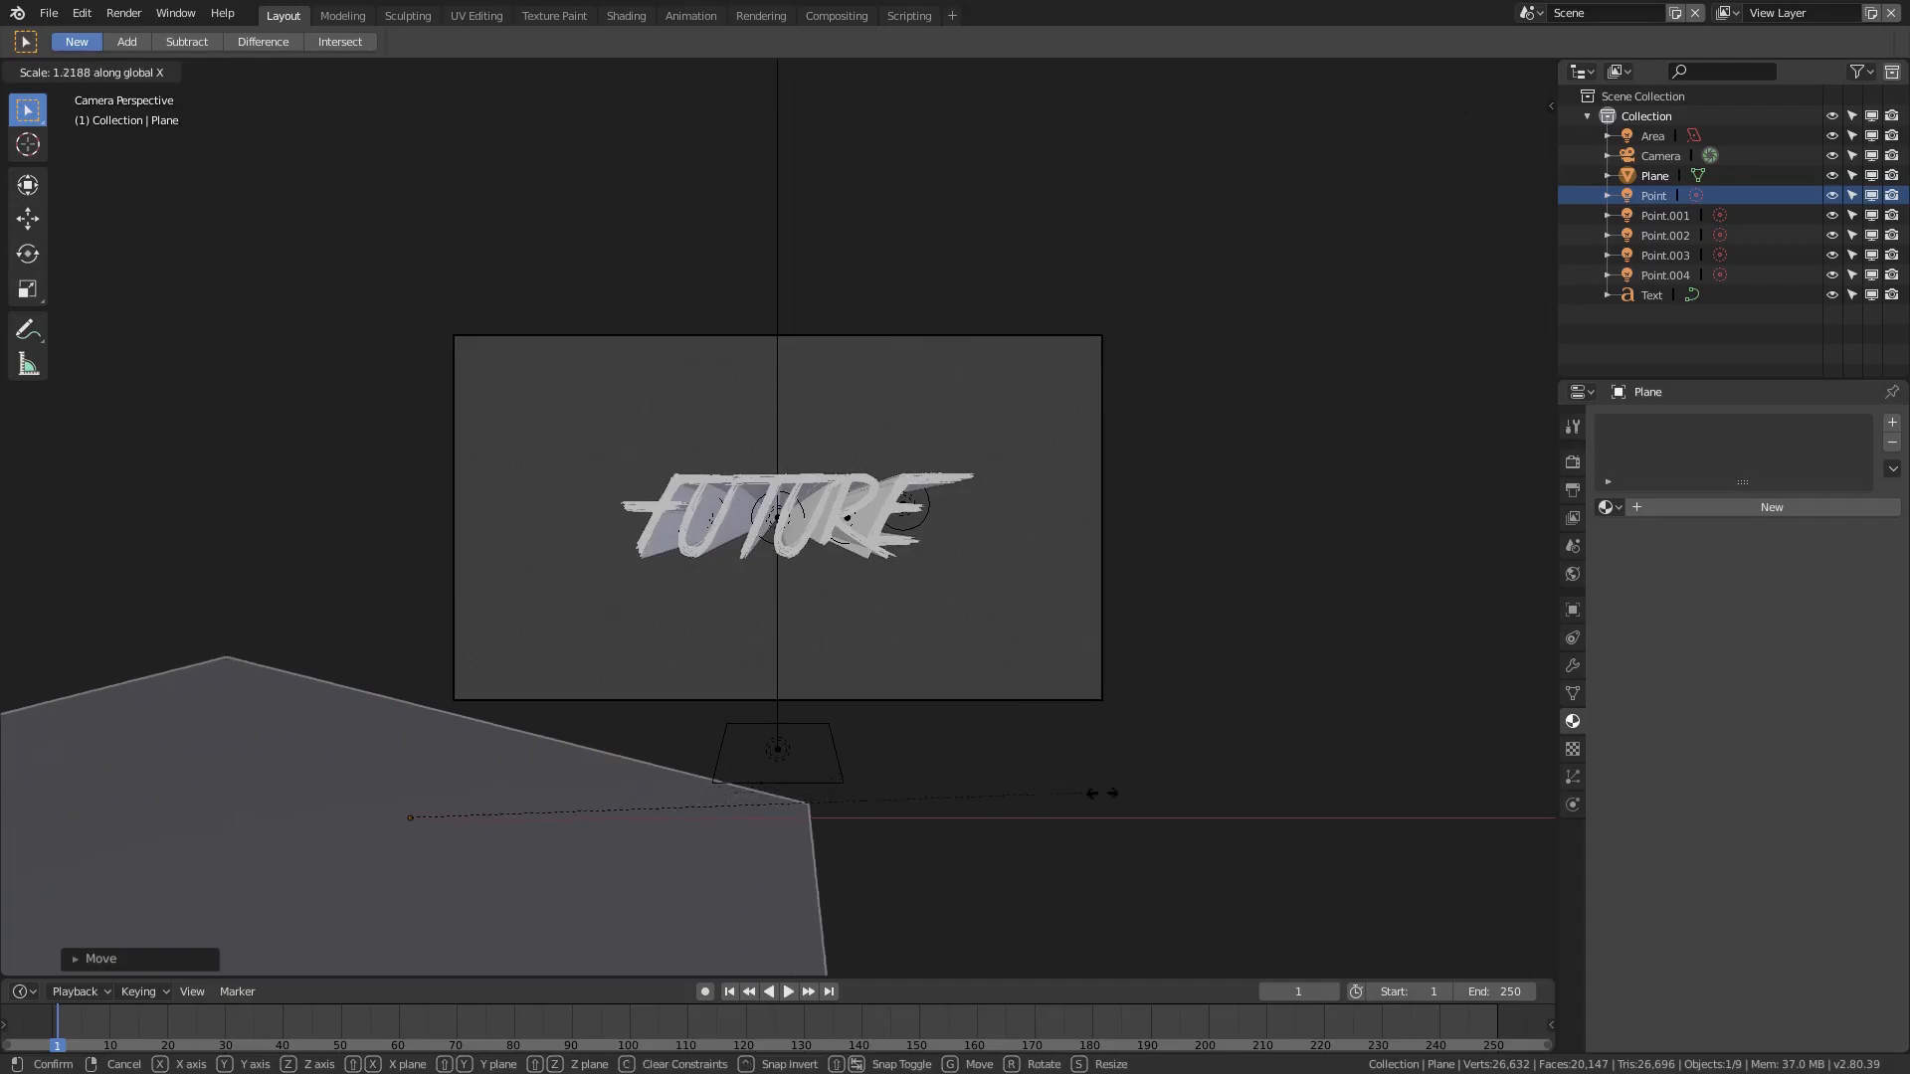
{"action": "right_click", "coordinate": [1147, 802]}
{"action": "middle_click_drag", "start_coordinate": [1156, 806], "coordinate": [983, 790]}
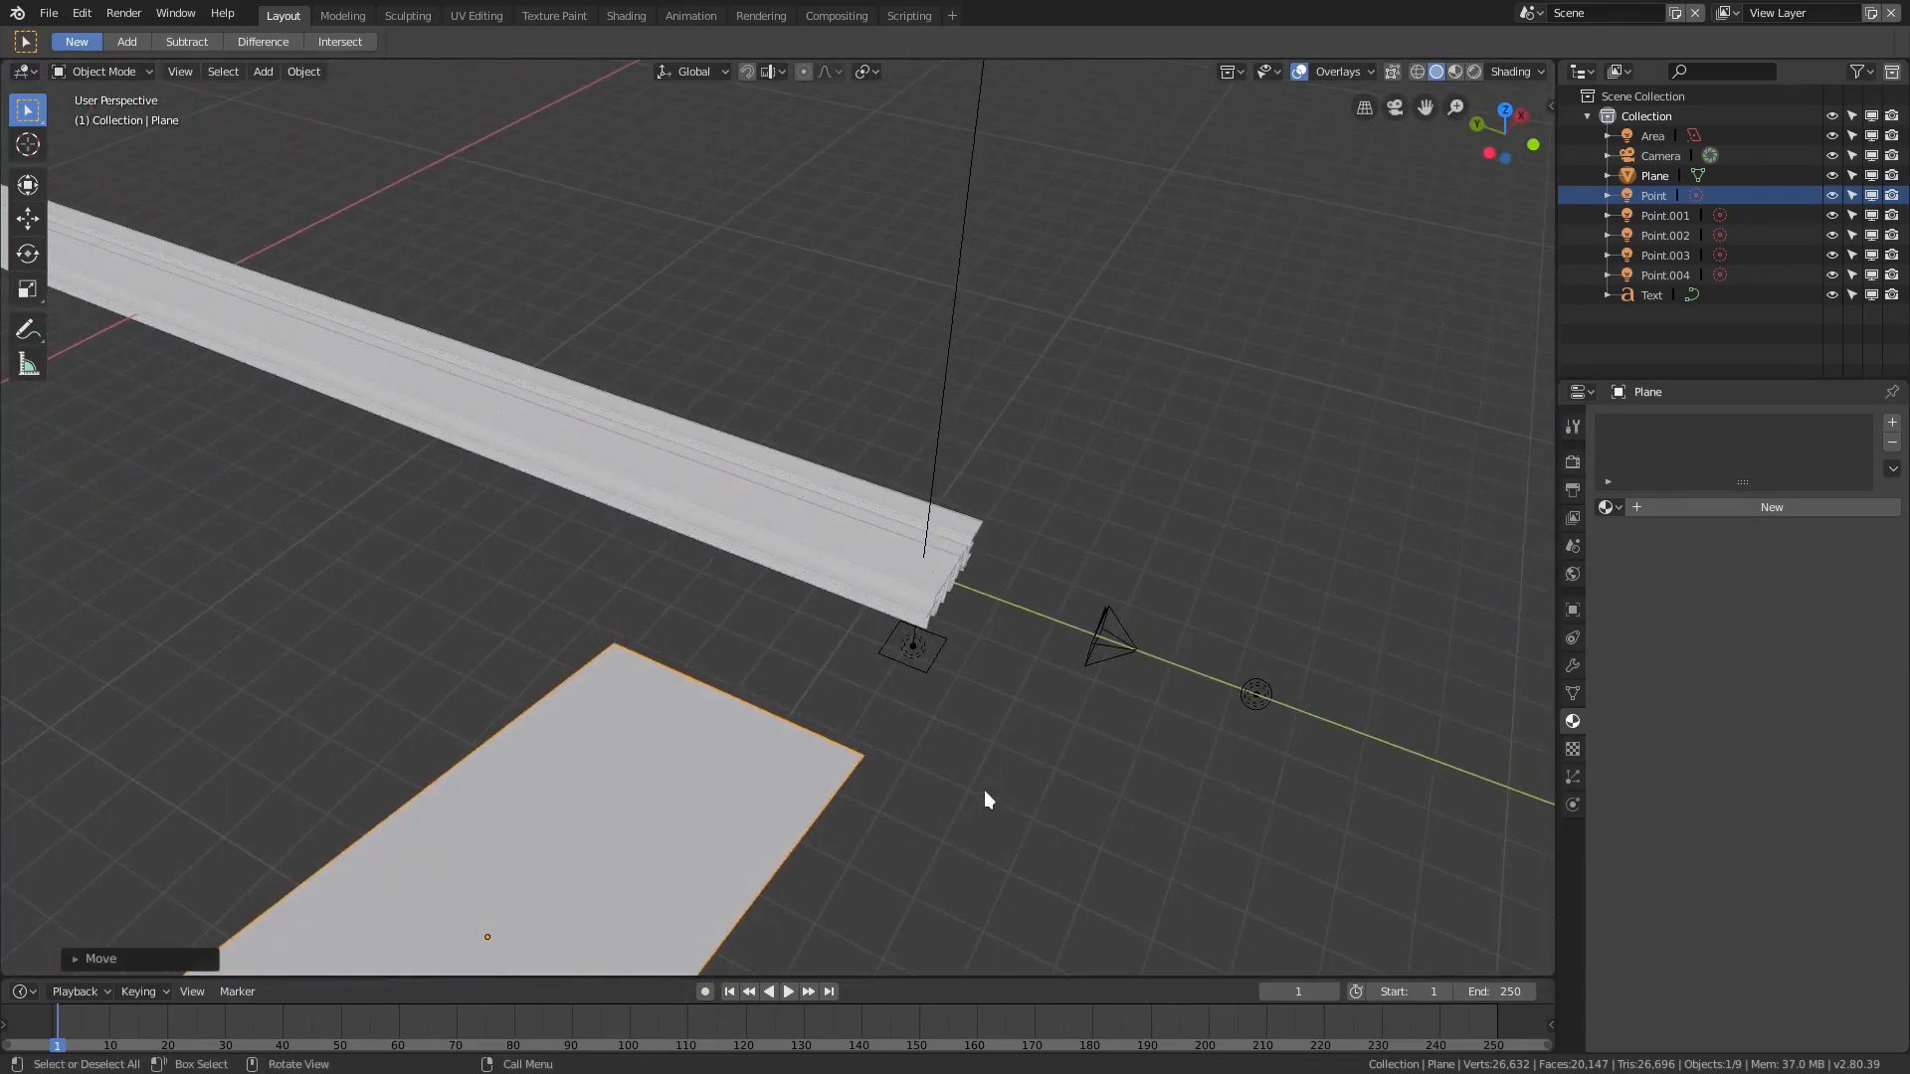
{"action": "key", "text": "KP_0"}
{"action": "scroll", "coordinate": [784, 630], "scroll_direction": "up", "scroll_amount": 4}
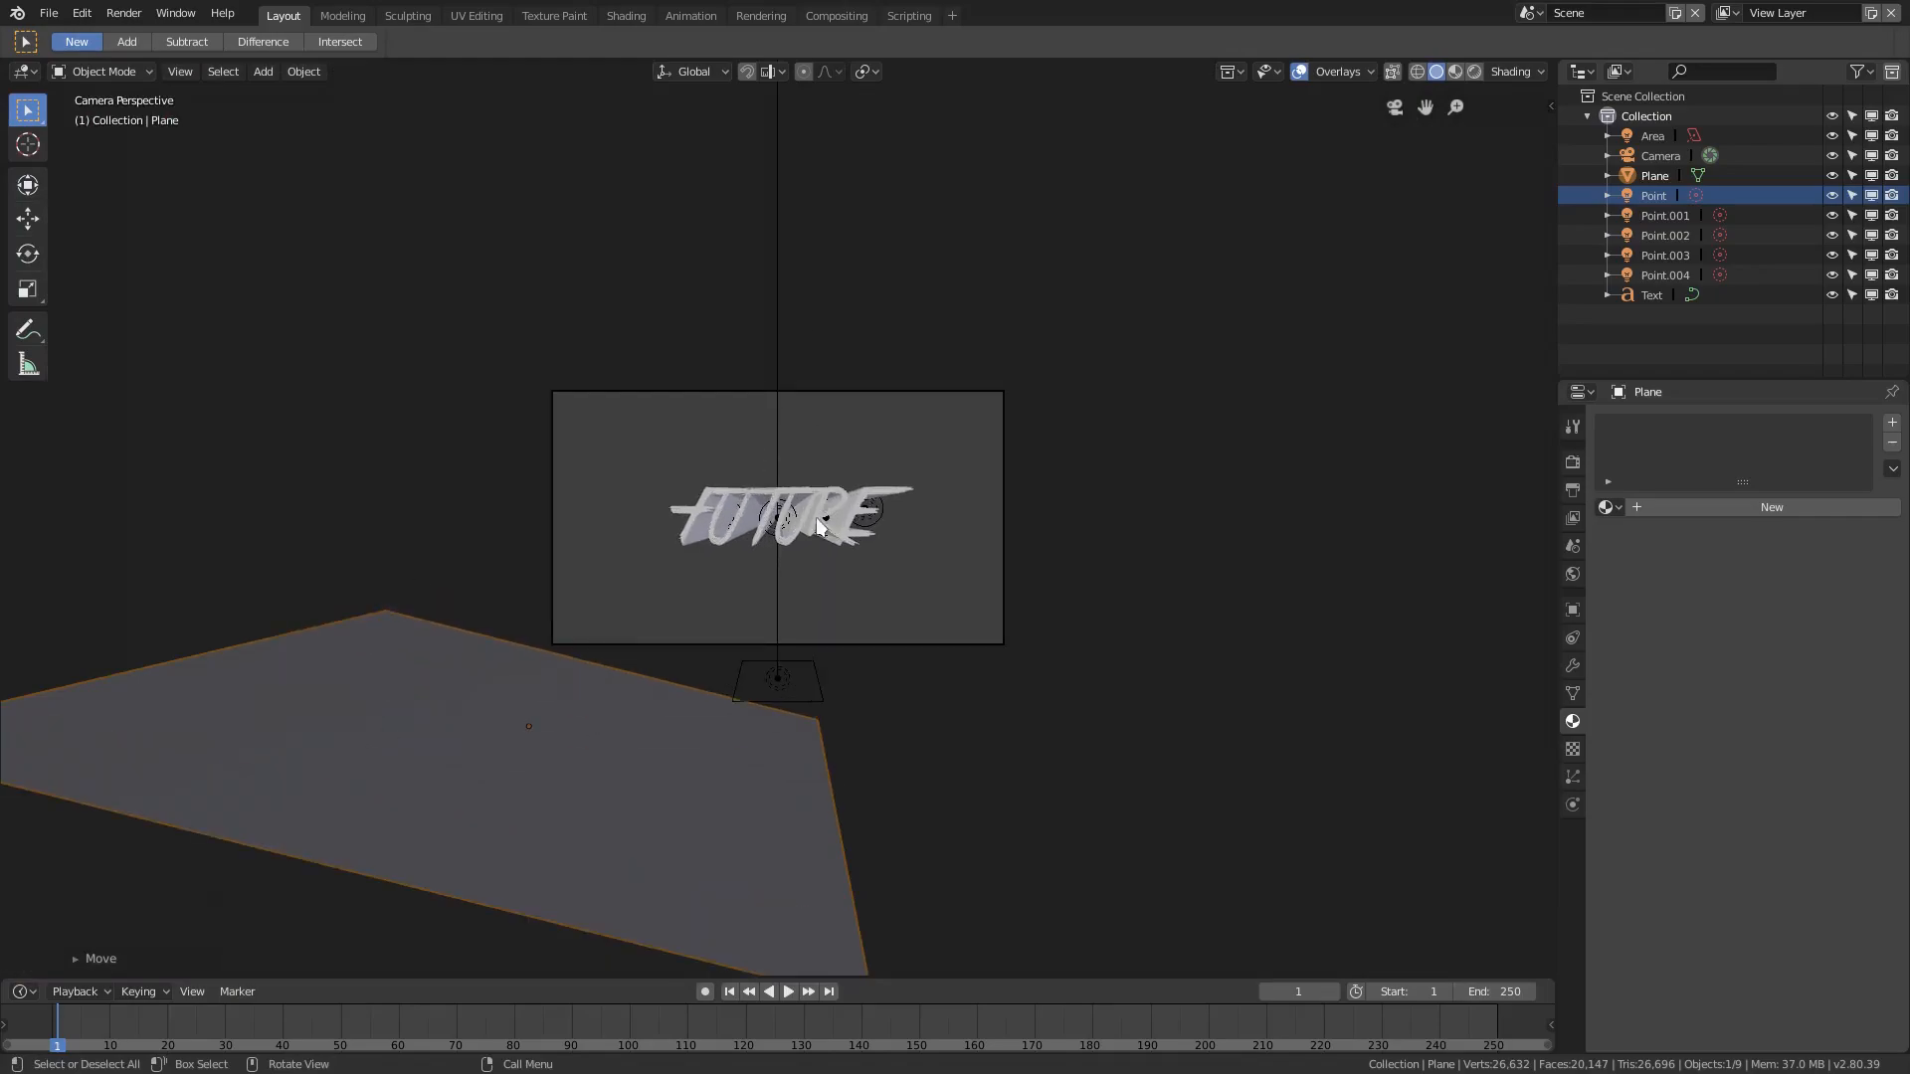
{"action": "scroll", "coordinate": [774, 617], "scroll_direction": "down", "scroll_amount": 1}
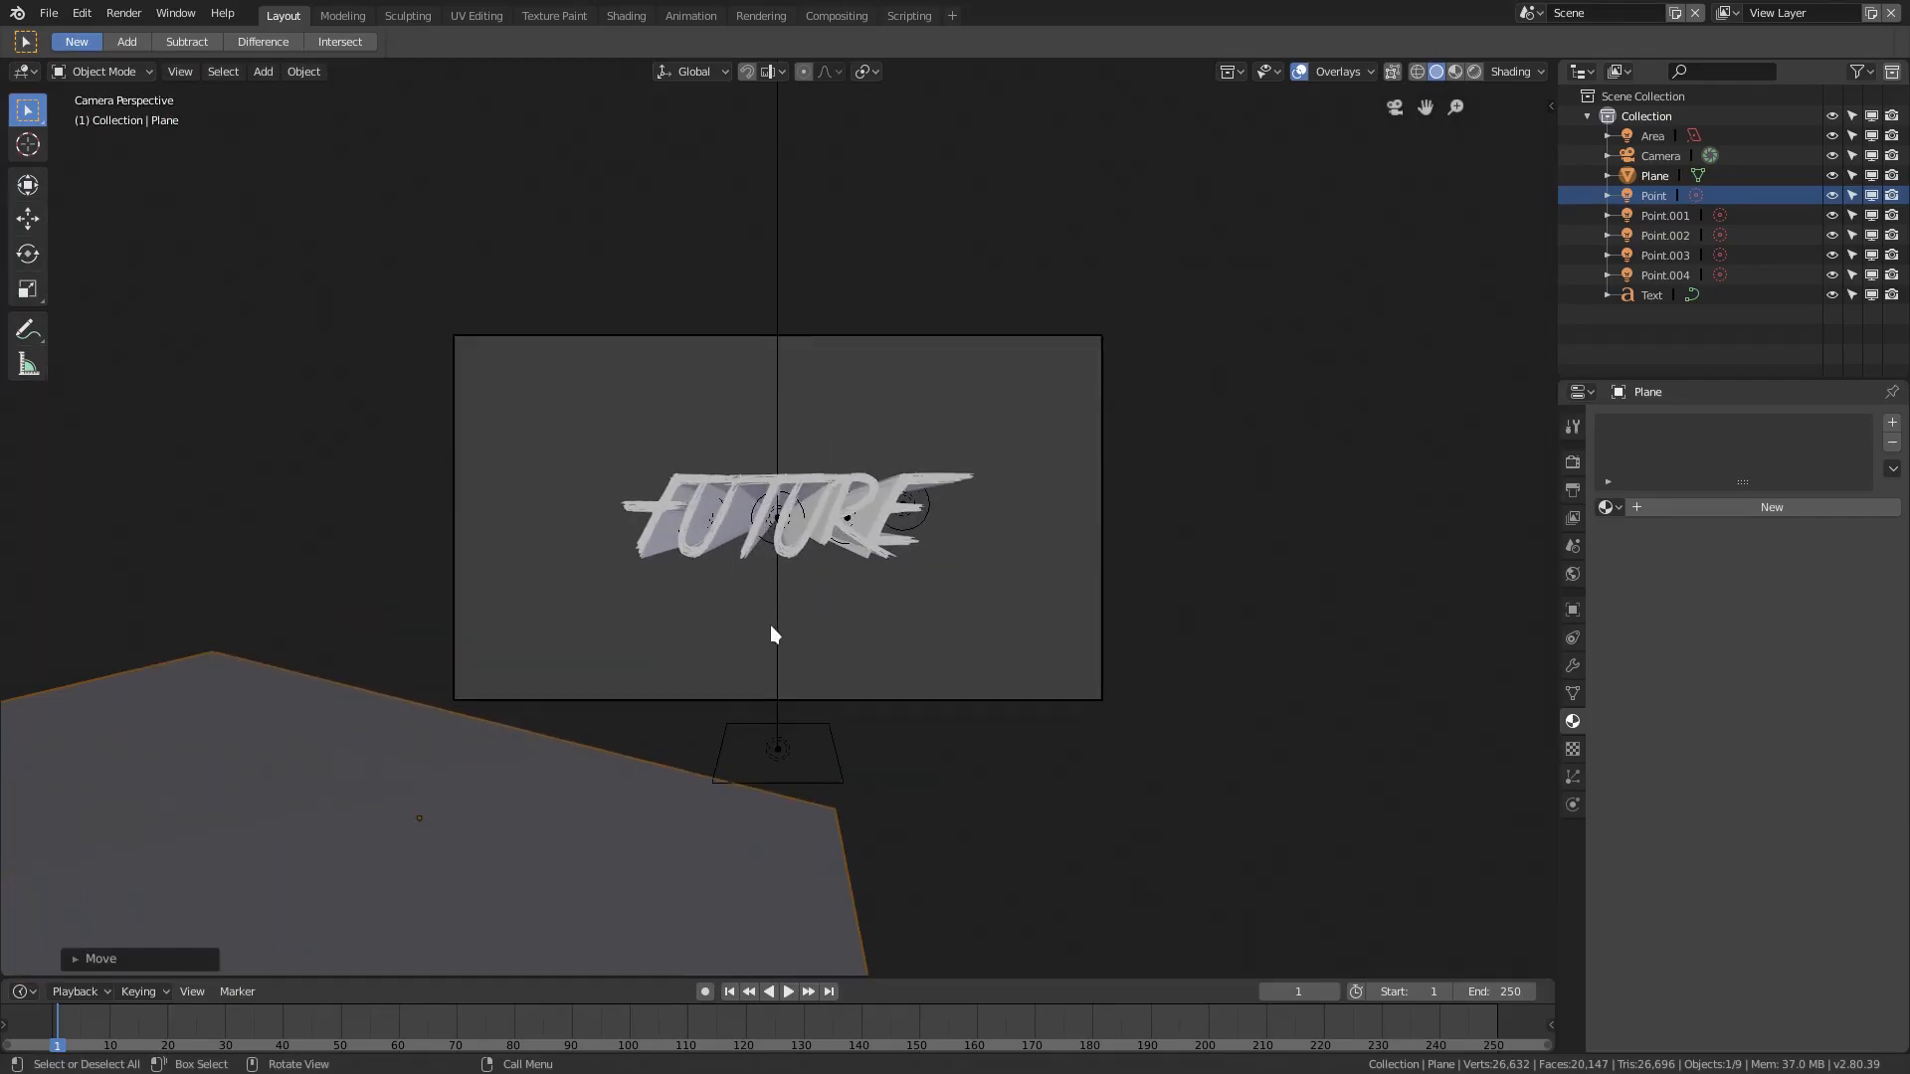
Move the tilted plane further down and in negative X, well clear of the camera frame
{"action": "key", "text": "g"}
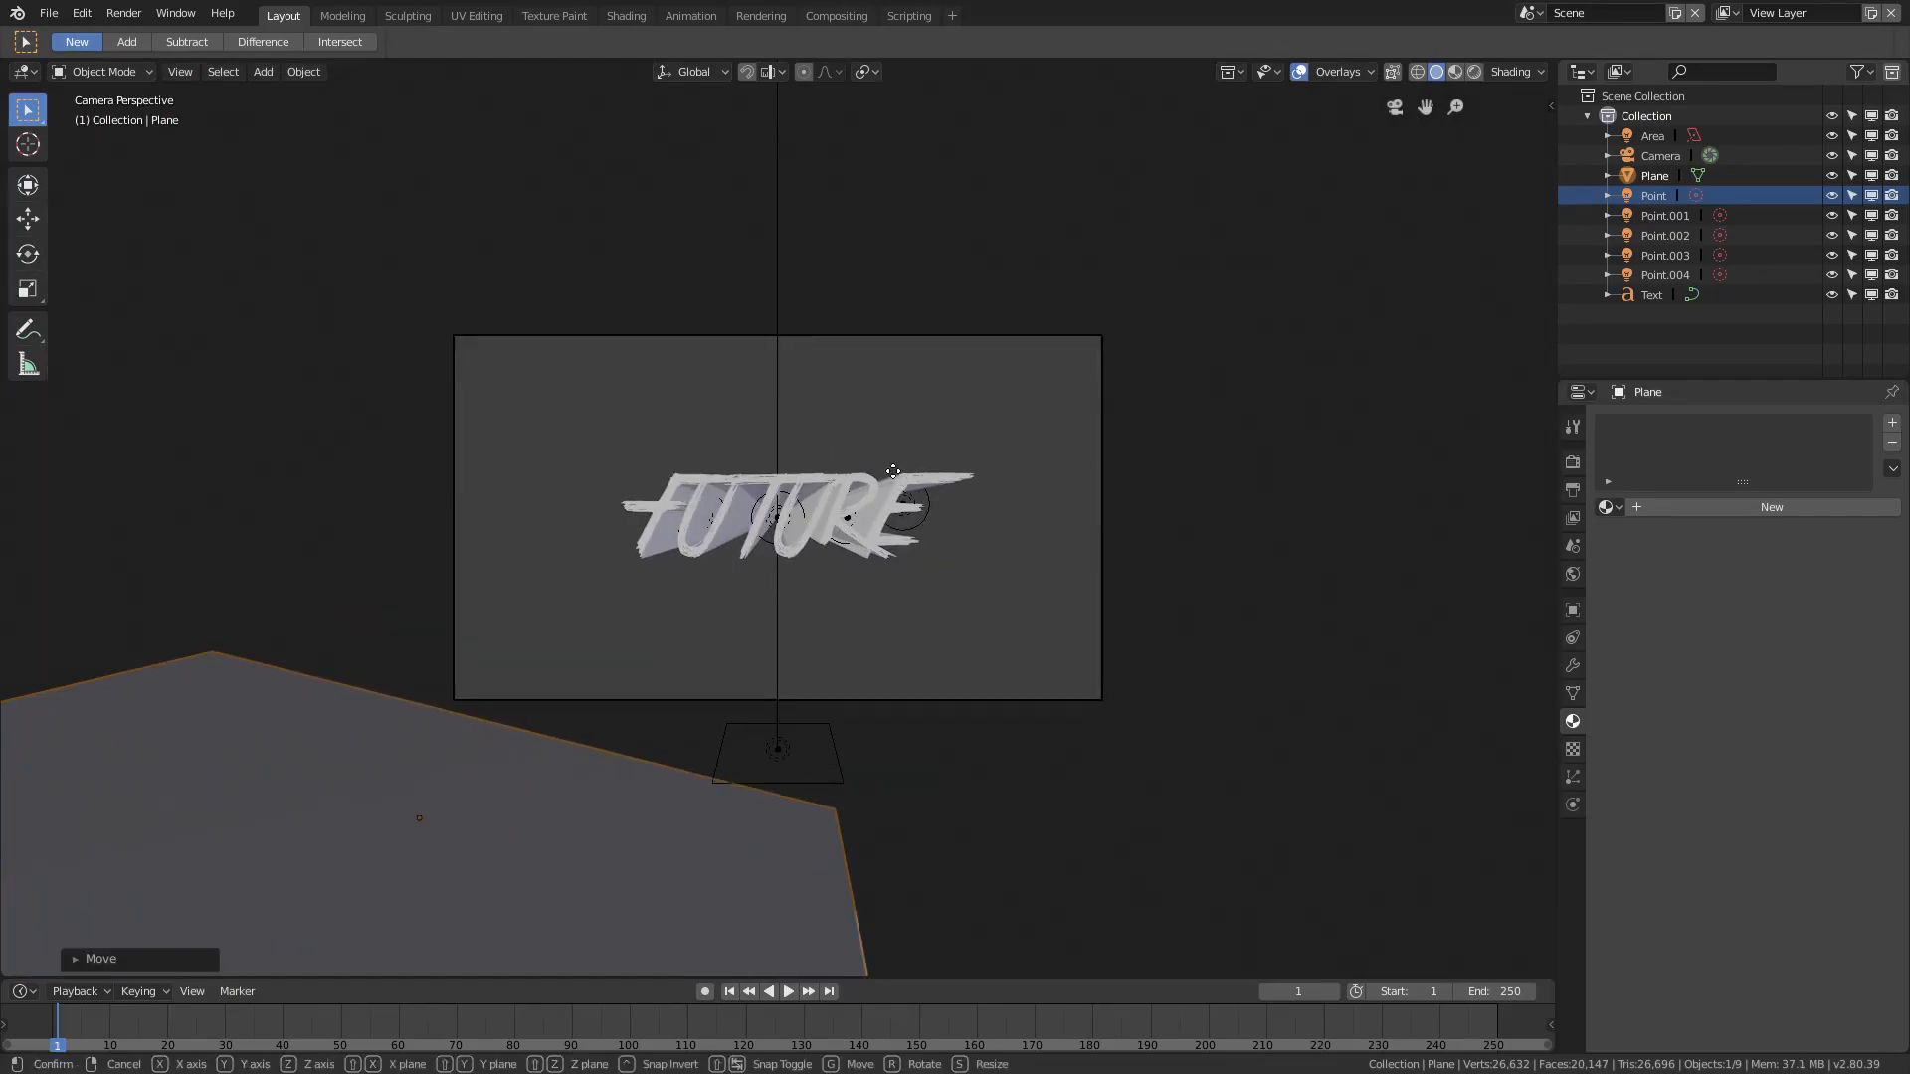
{"action": "left_click", "coordinate": [528, 306]}
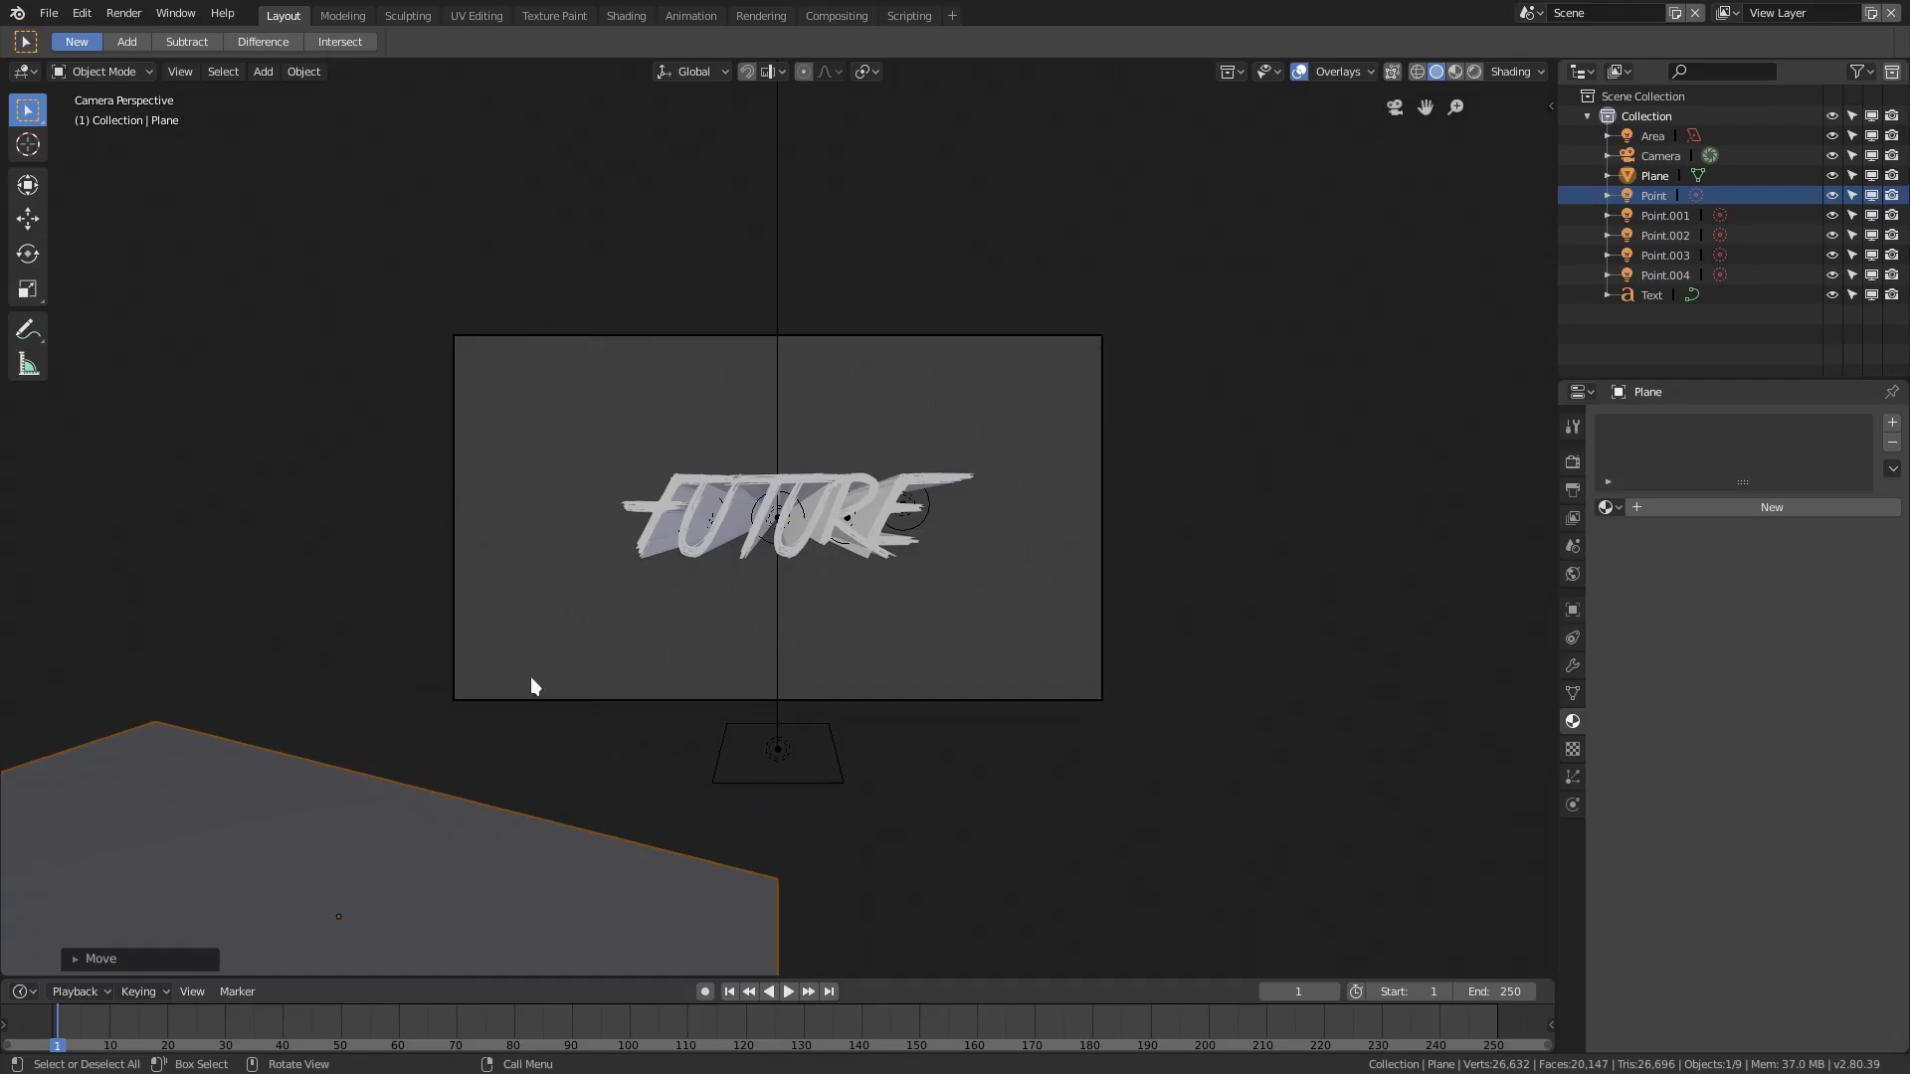
{"action": "key", "text": "g"}
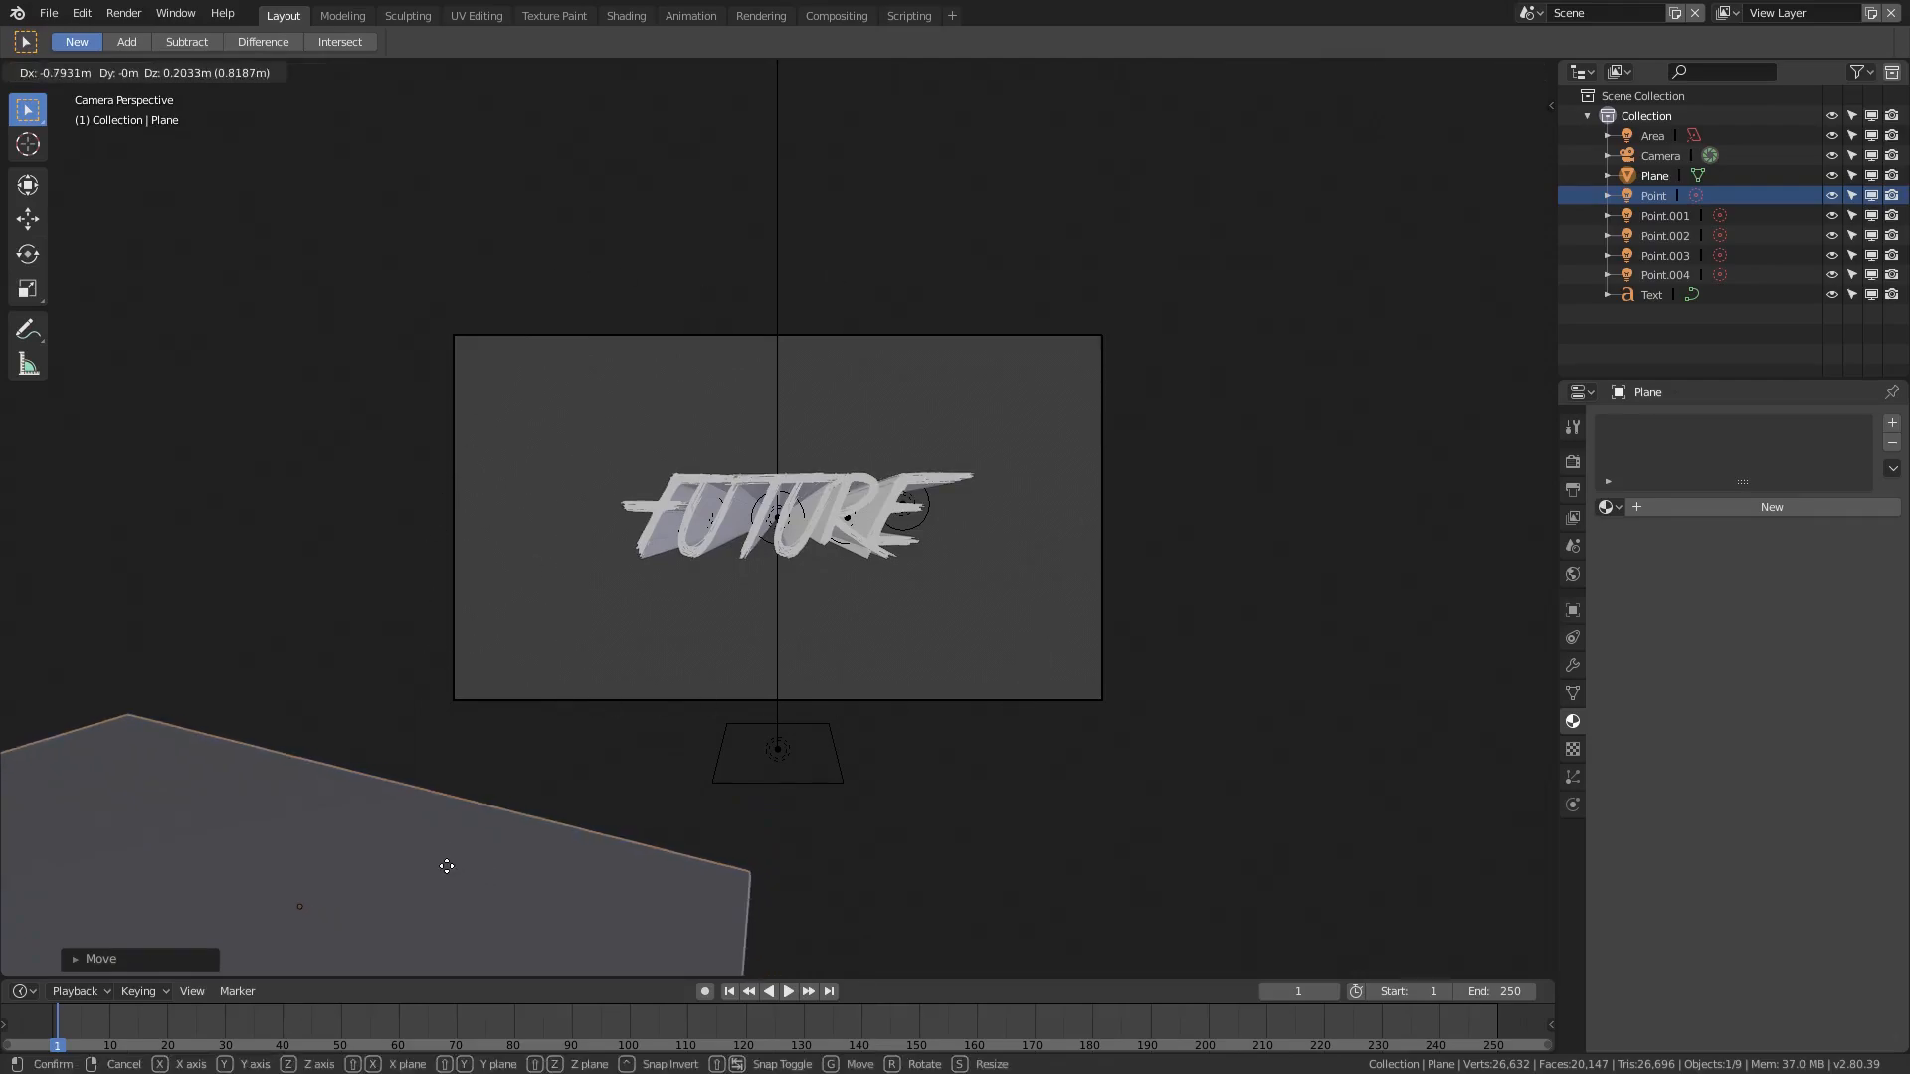
{"action": "left_click", "coordinate": [450, 871]}
Add a new particle system to the tilted plane
{"action": "scroll", "coordinate": [336, 684], "scroll_direction": "down", "scroll_amount": 2}
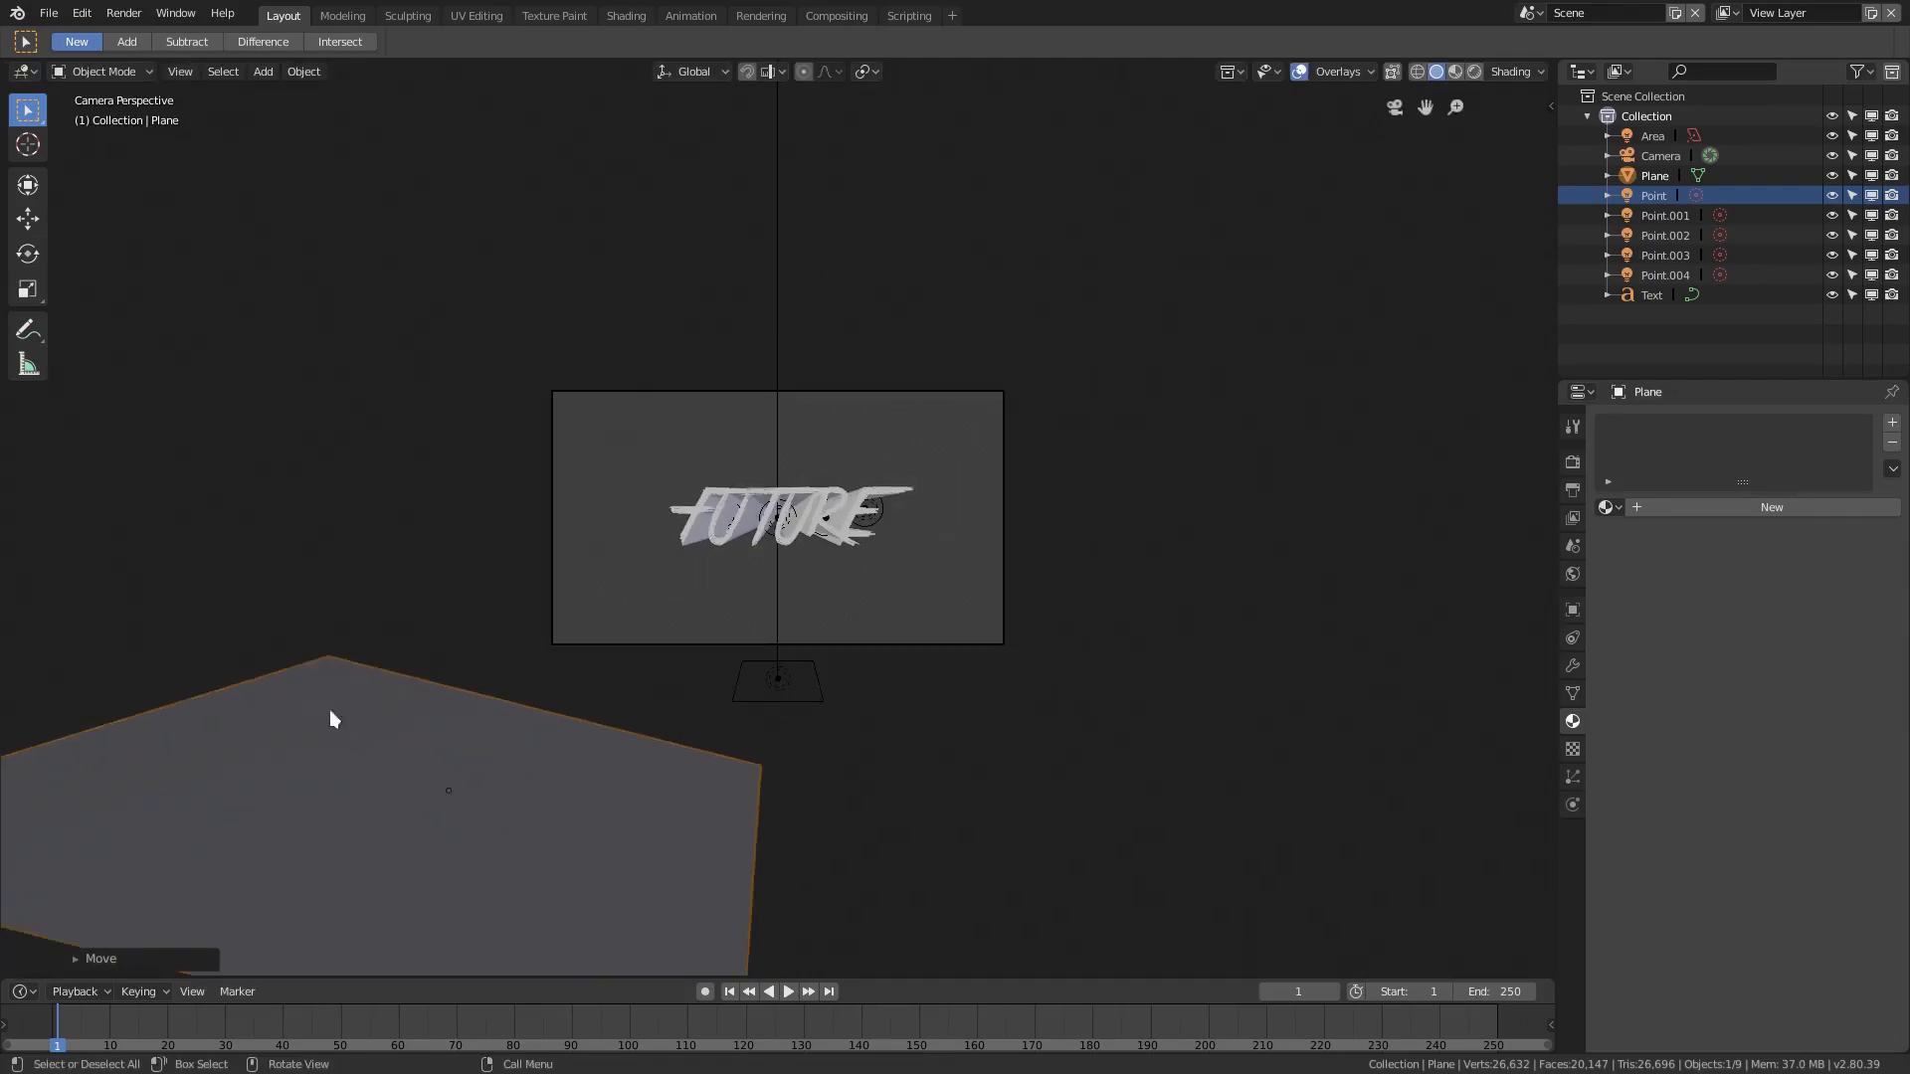
{"action": "scroll", "coordinate": [454, 792], "scroll_direction": "up", "scroll_amount": 3}
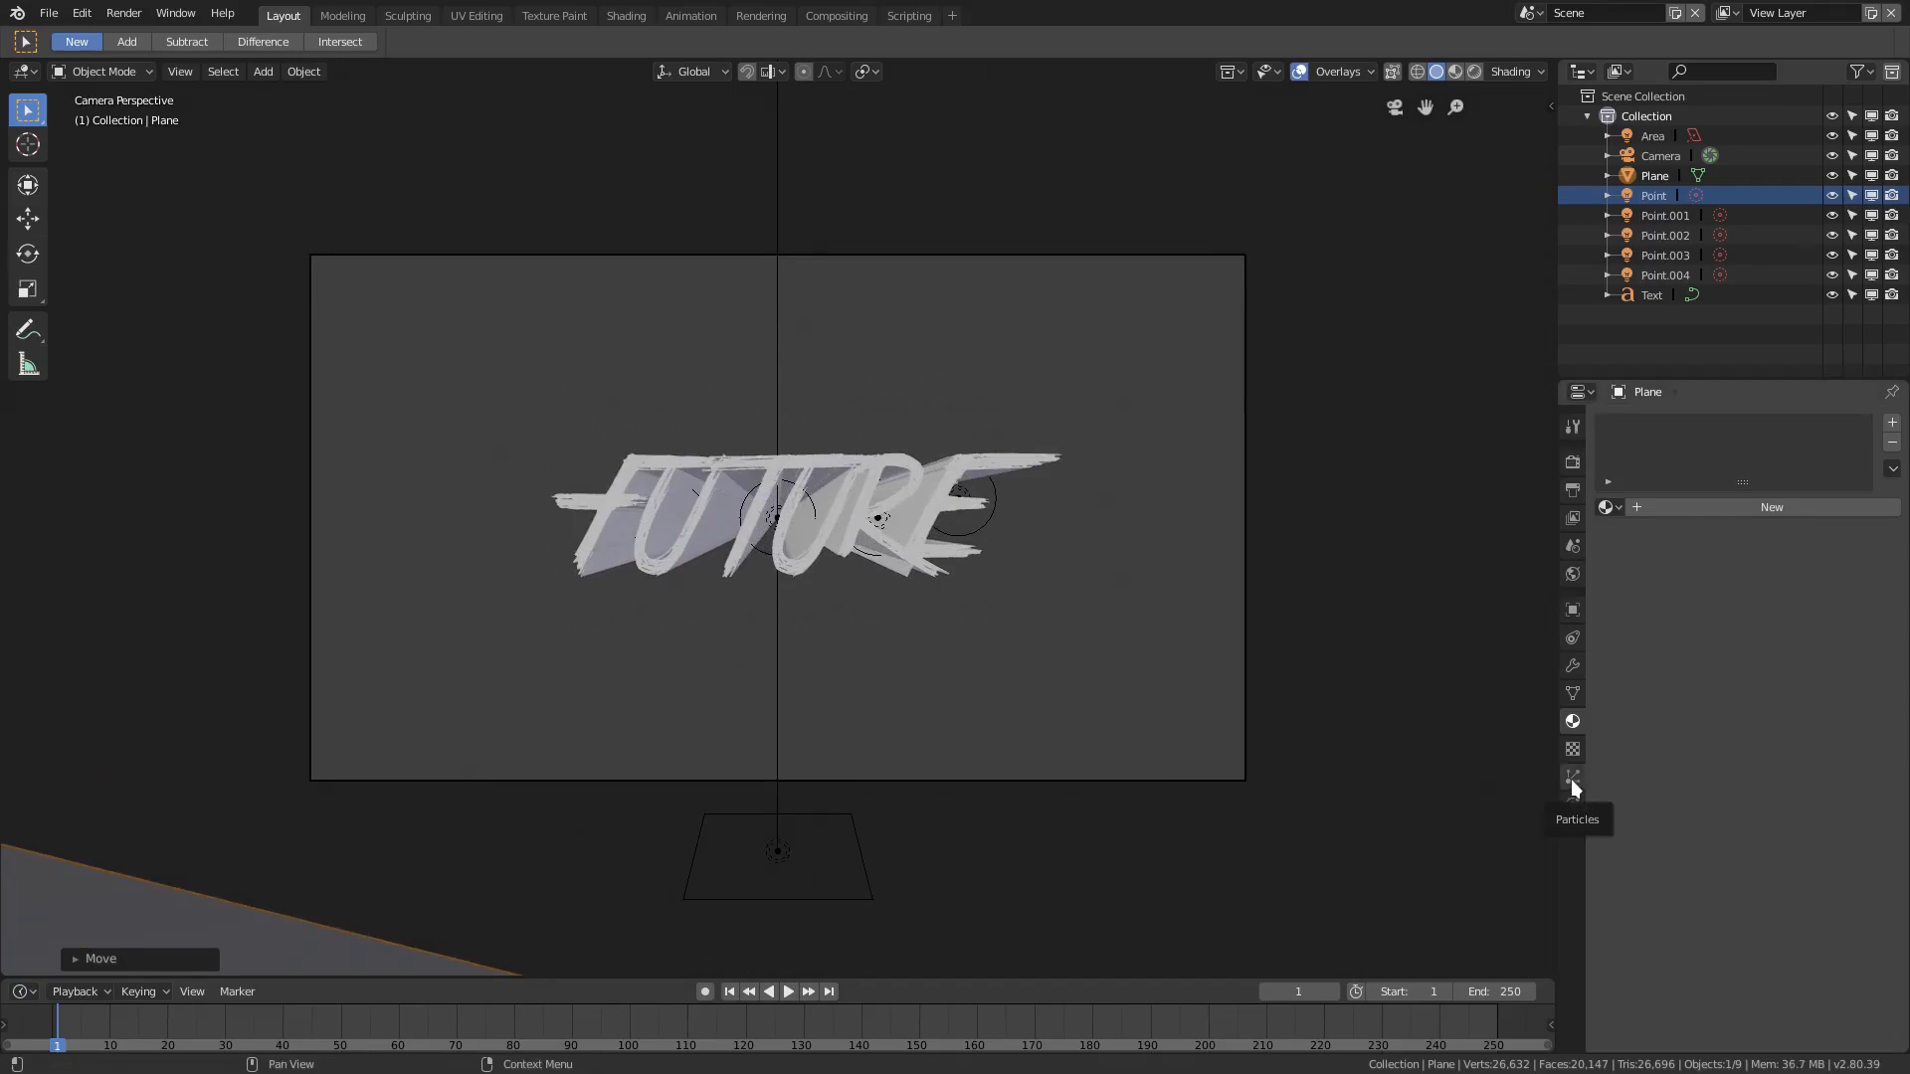
{"action": "left_click", "coordinate": [1572, 779]}
{"action": "left_click", "coordinate": [1740, 506]}
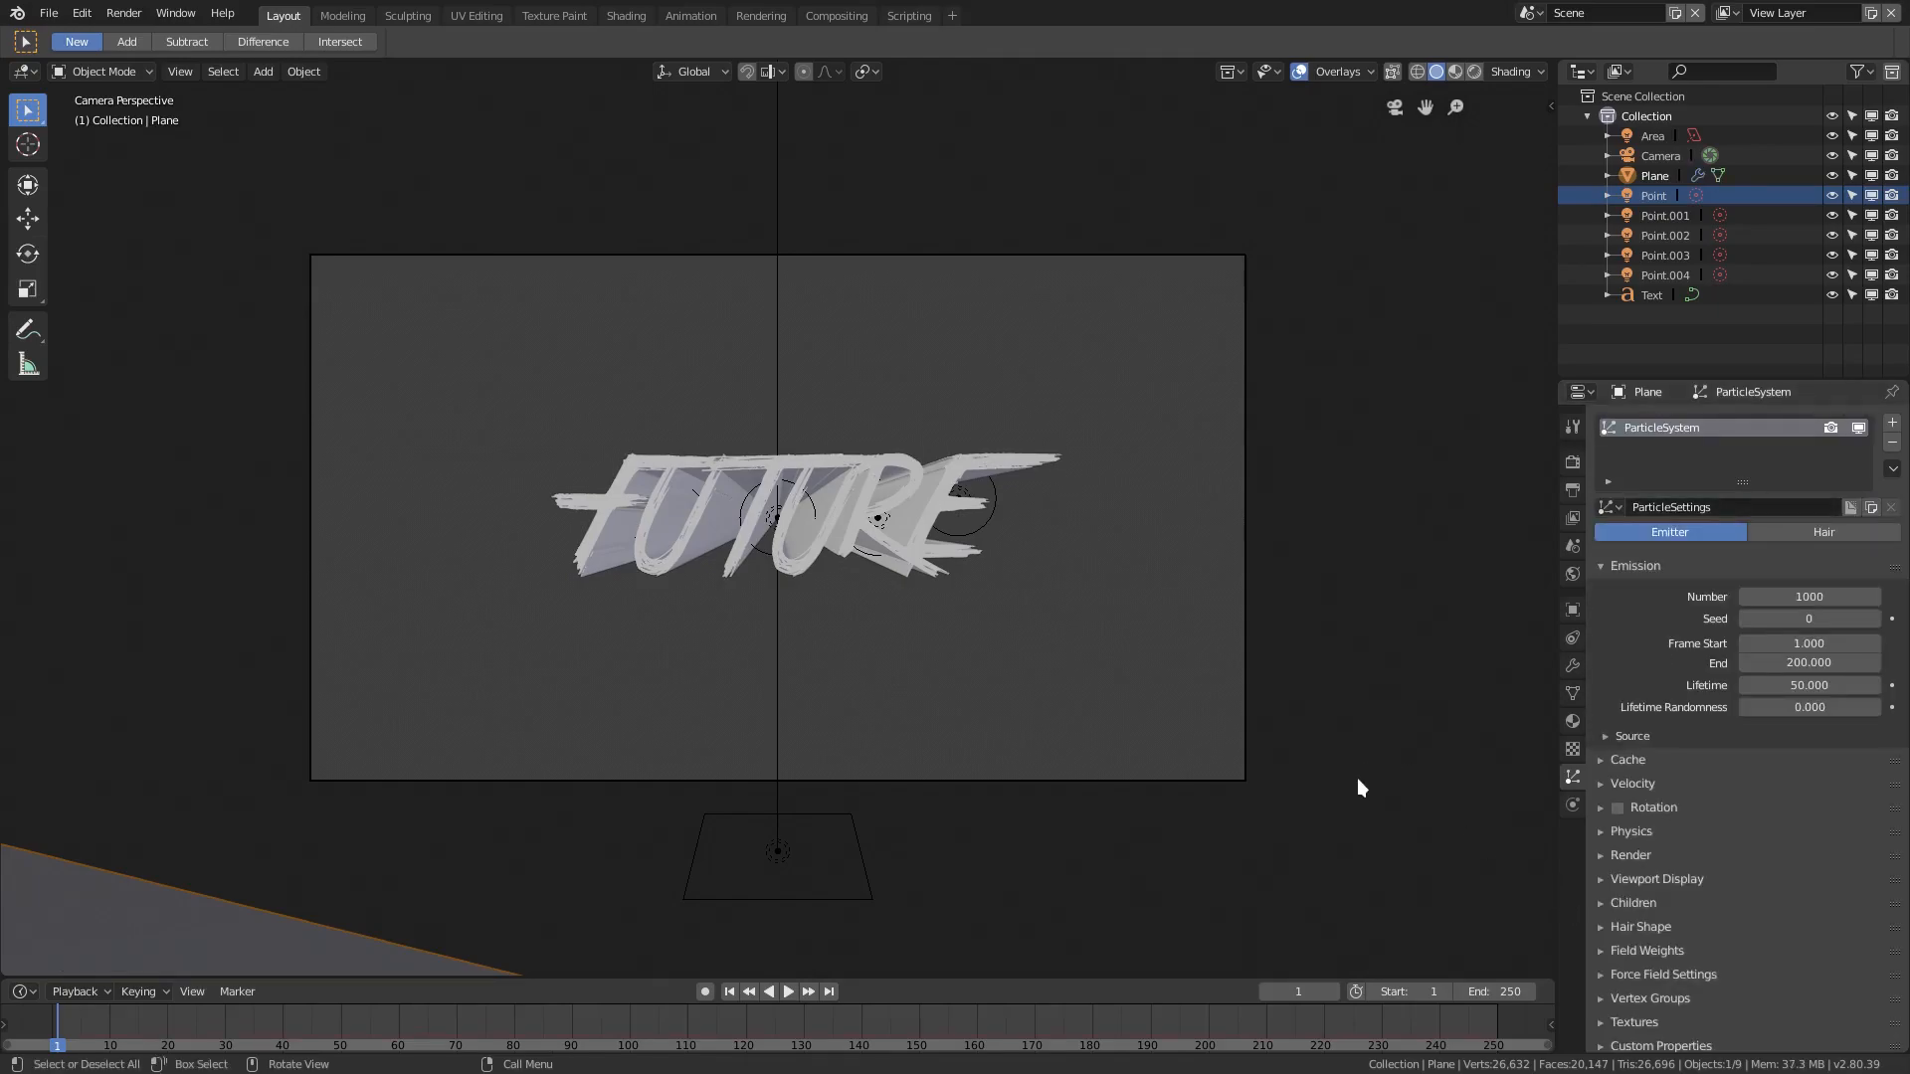
Set the number of particles emitted from the tilted plane to 2500
{"action": "left_click", "coordinate": [1807, 596]}
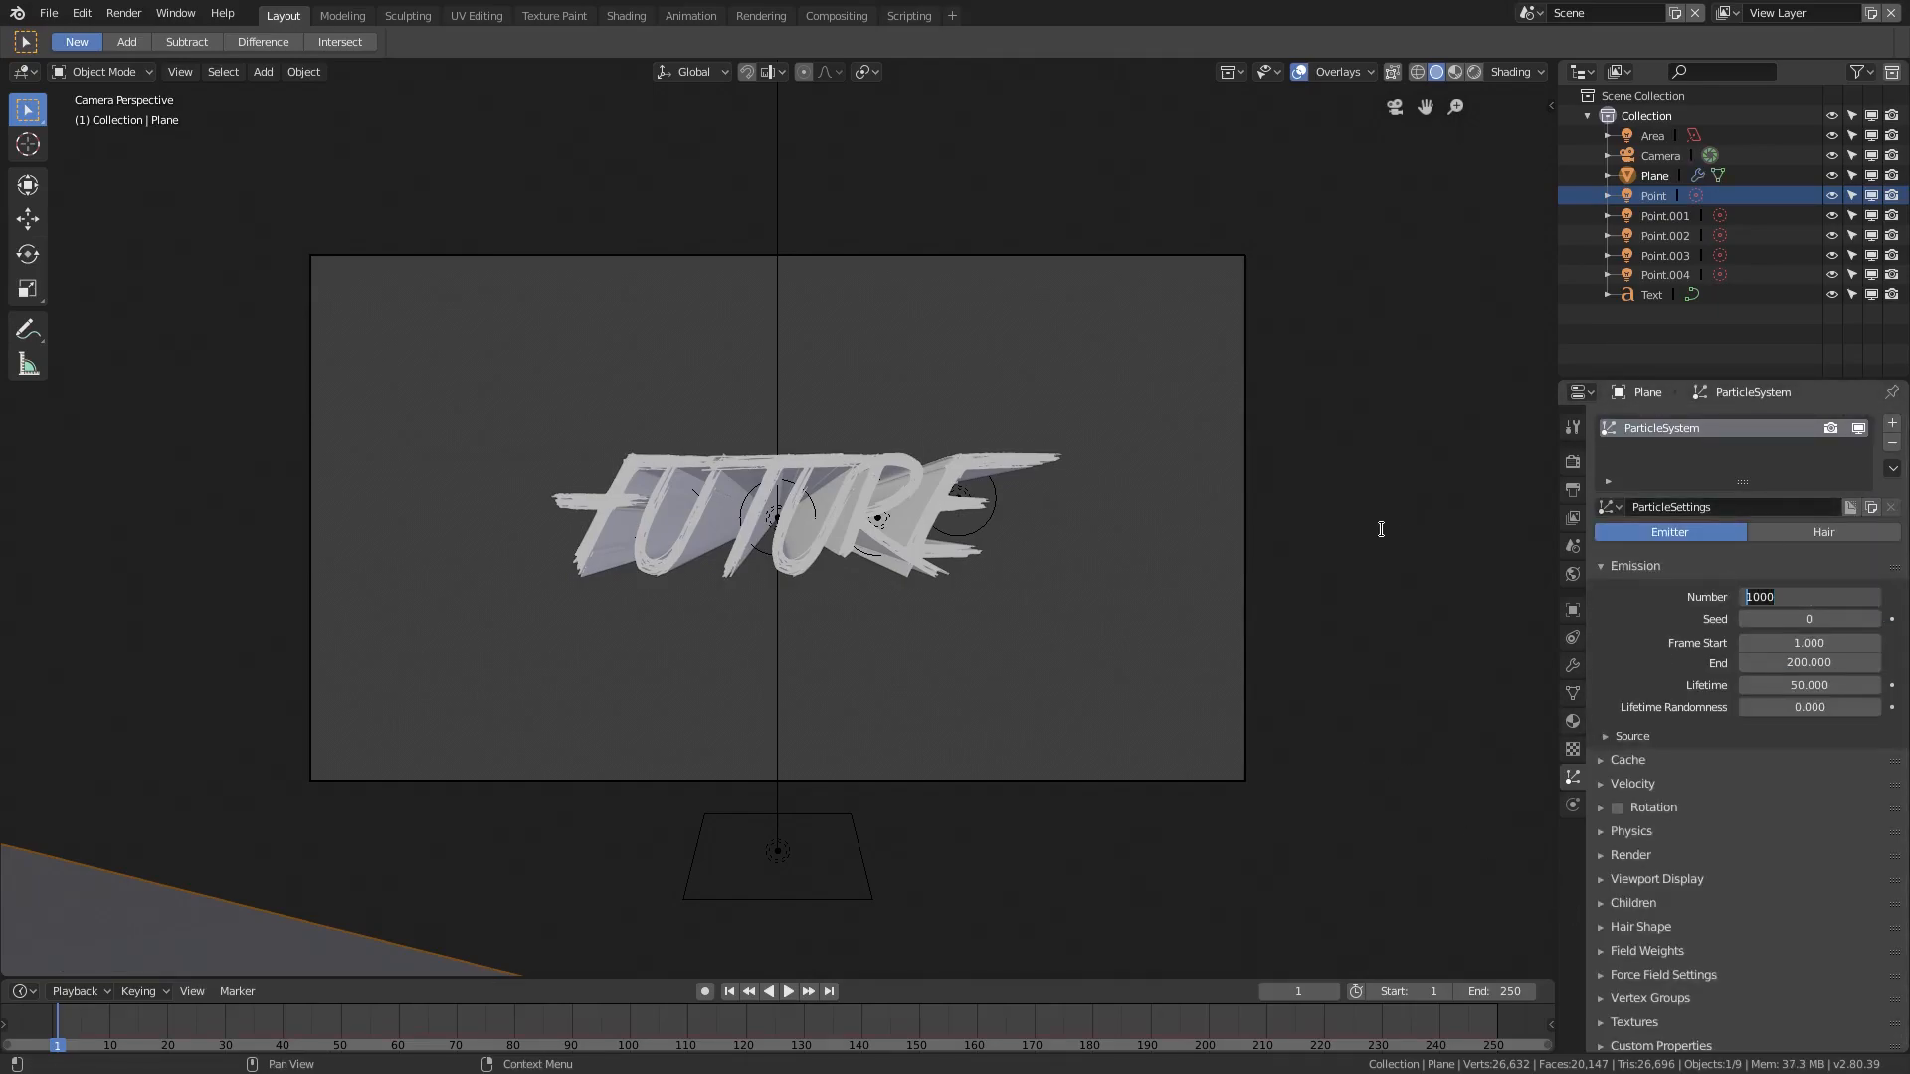
{"action": "key", "text": "Return"}
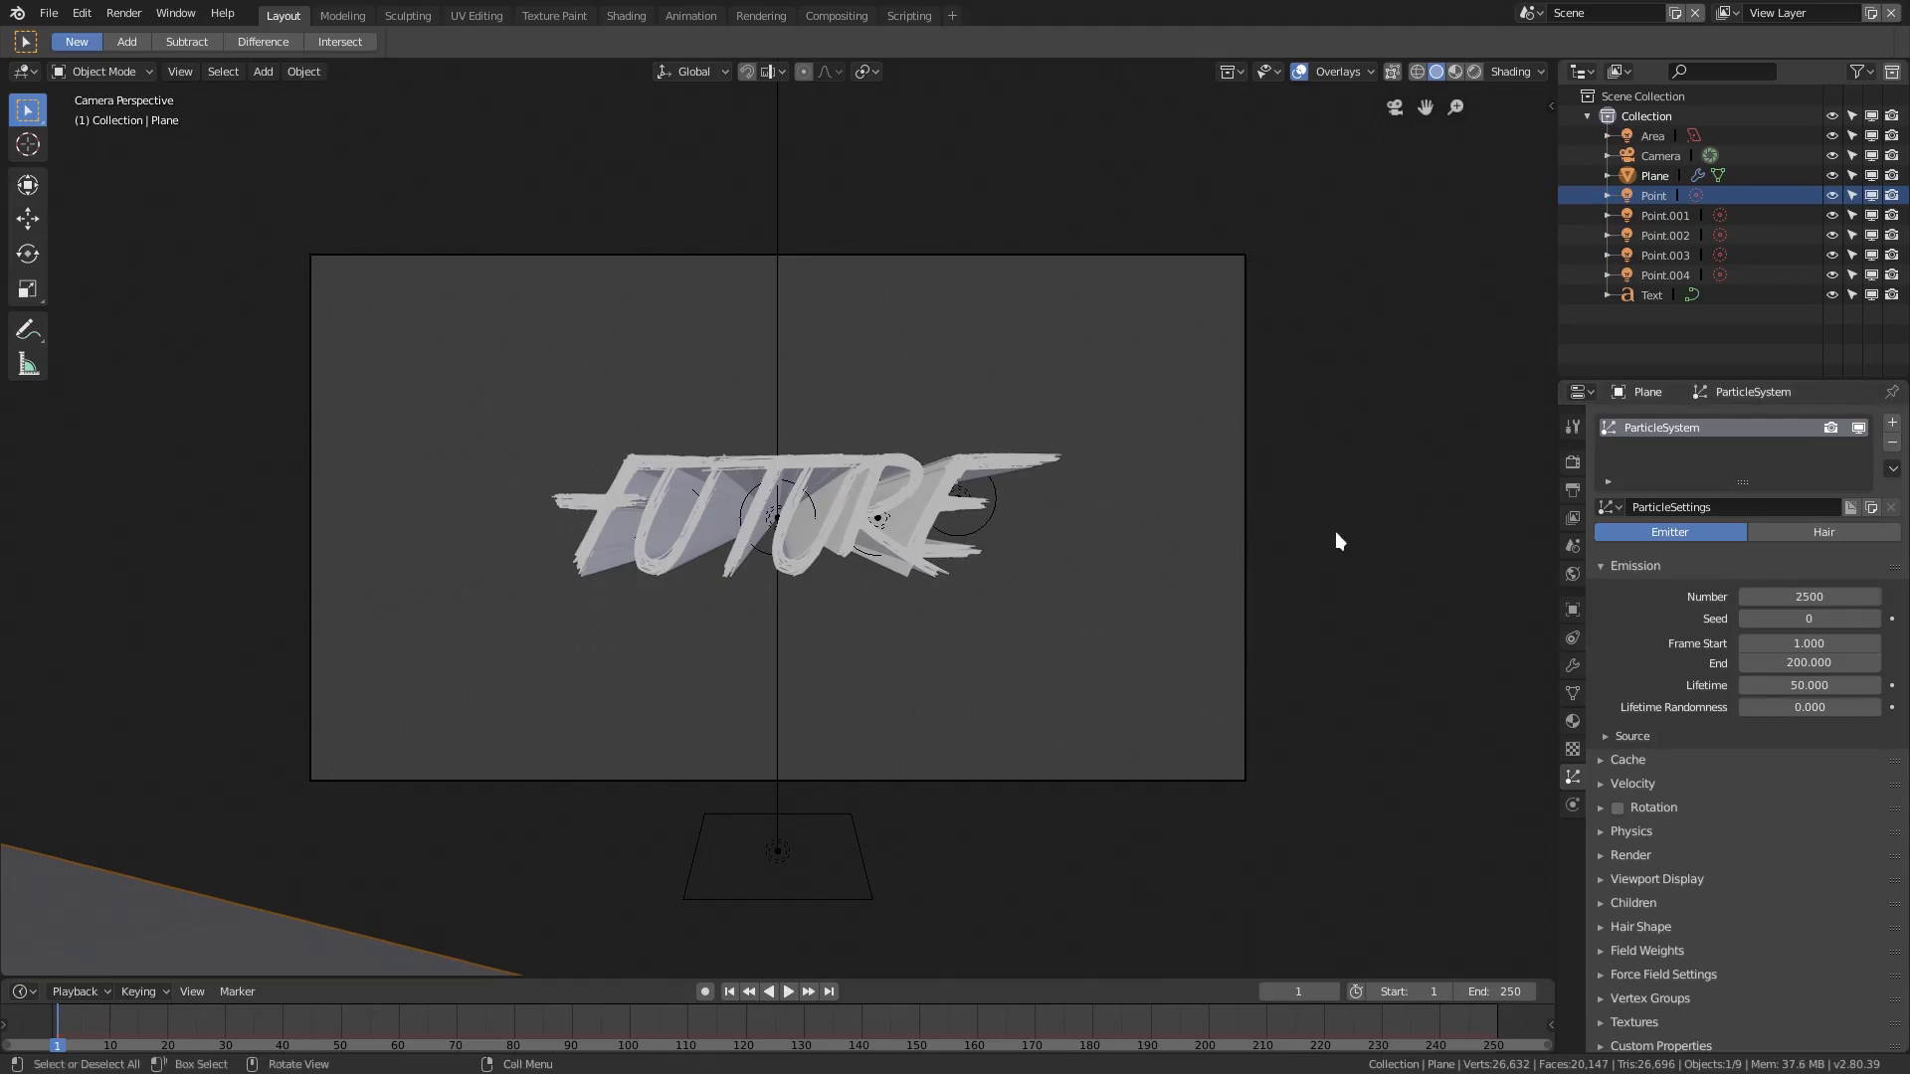
{"action": "scroll", "coordinate": [1009, 671], "scroll_direction": "down", "scroll_amount": 3}
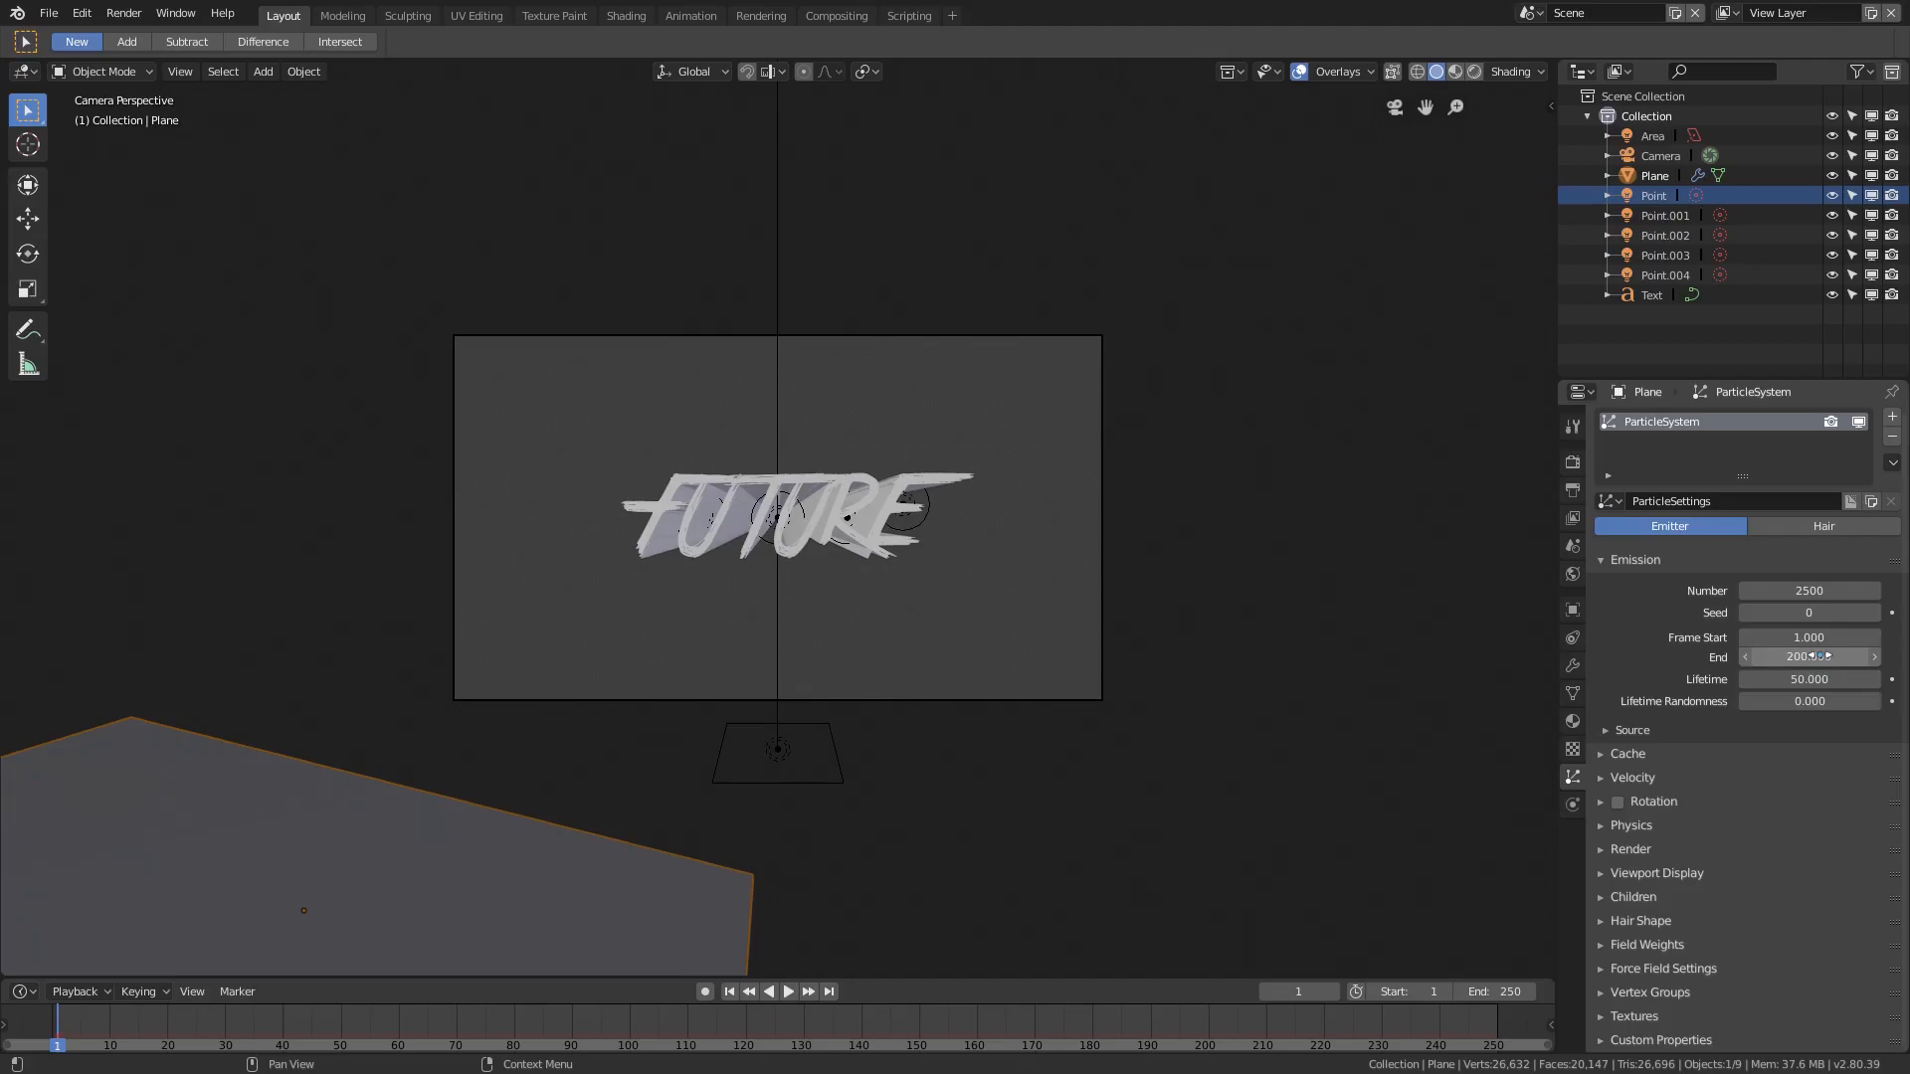
Shorten the scene's animation range by setting its end frame to 200
{"action": "left_click", "coordinate": [1495, 991]}
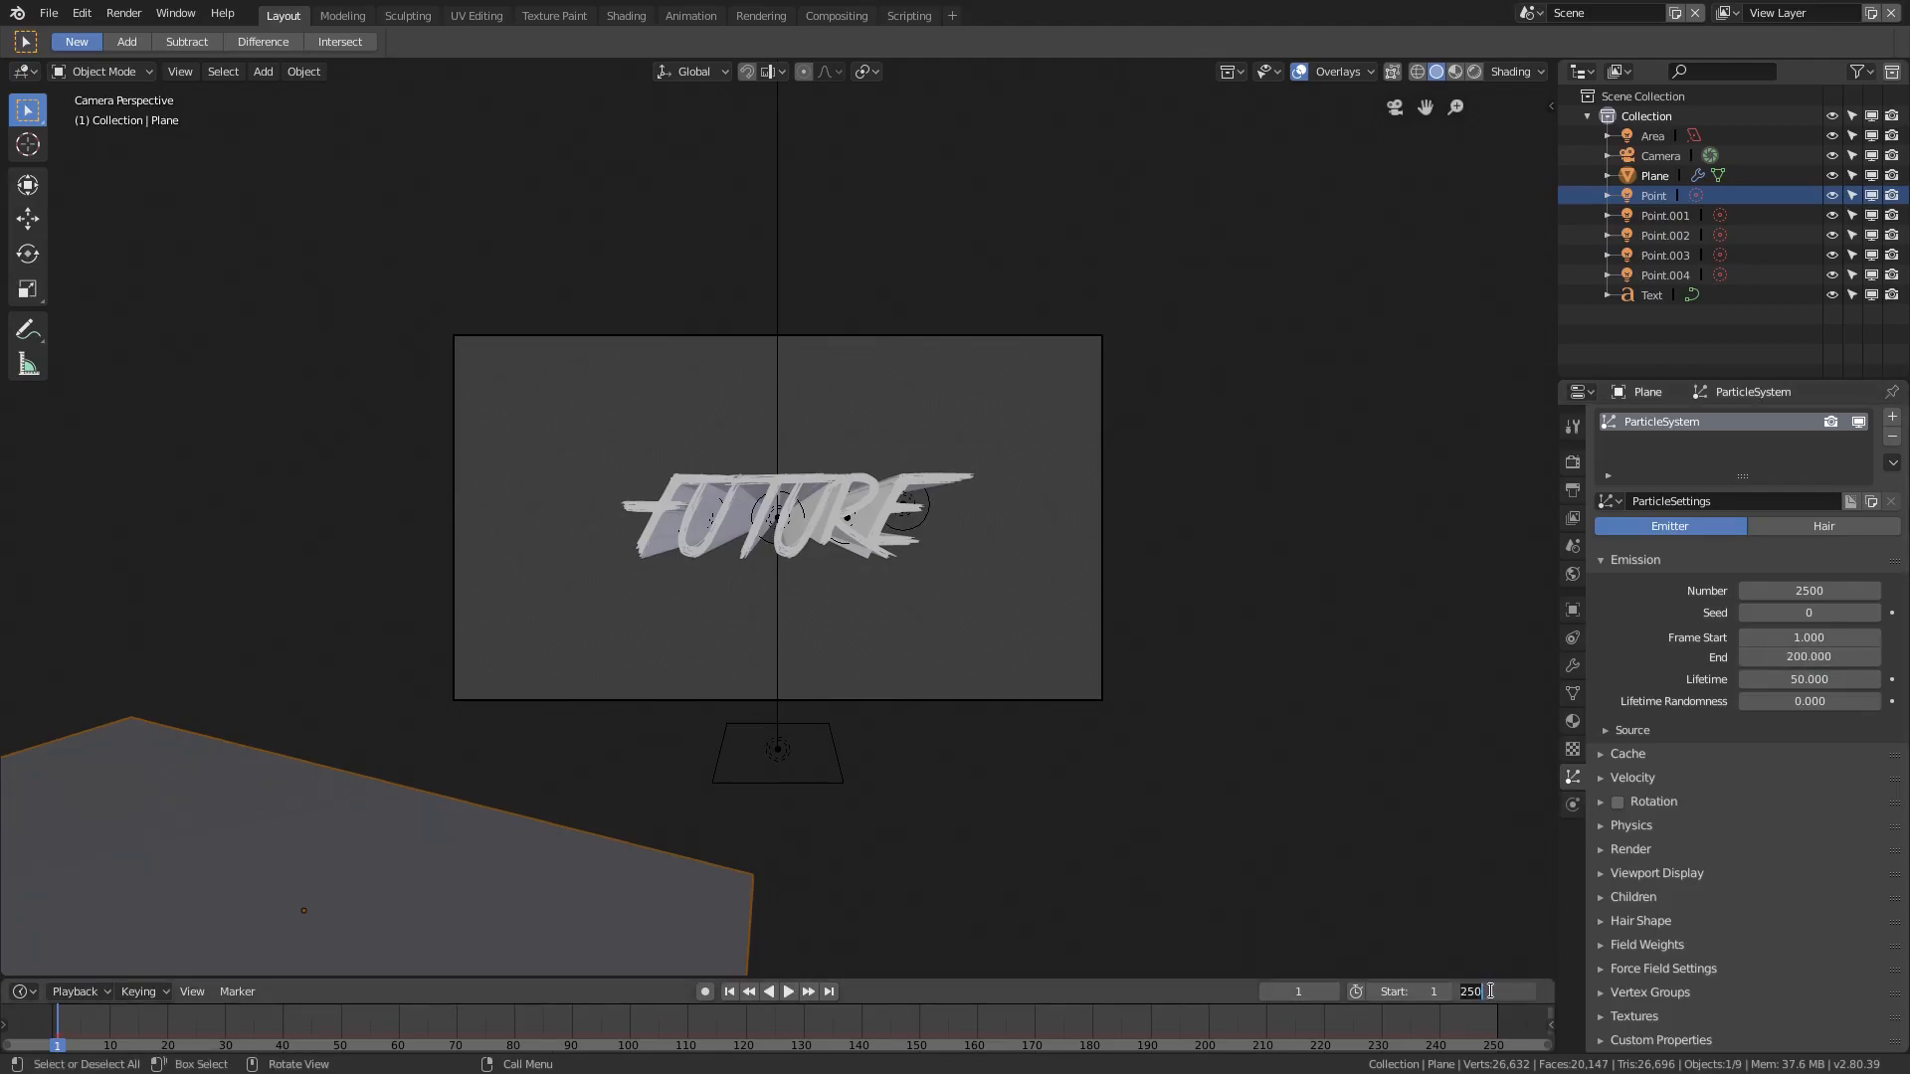
{"action": "type", "text": "200"}
{"action": "key", "text": "Return"}
{"action": "scroll", "coordinate": [1468, 1010], "scroll_direction": "down", "scroll_amount": 3}
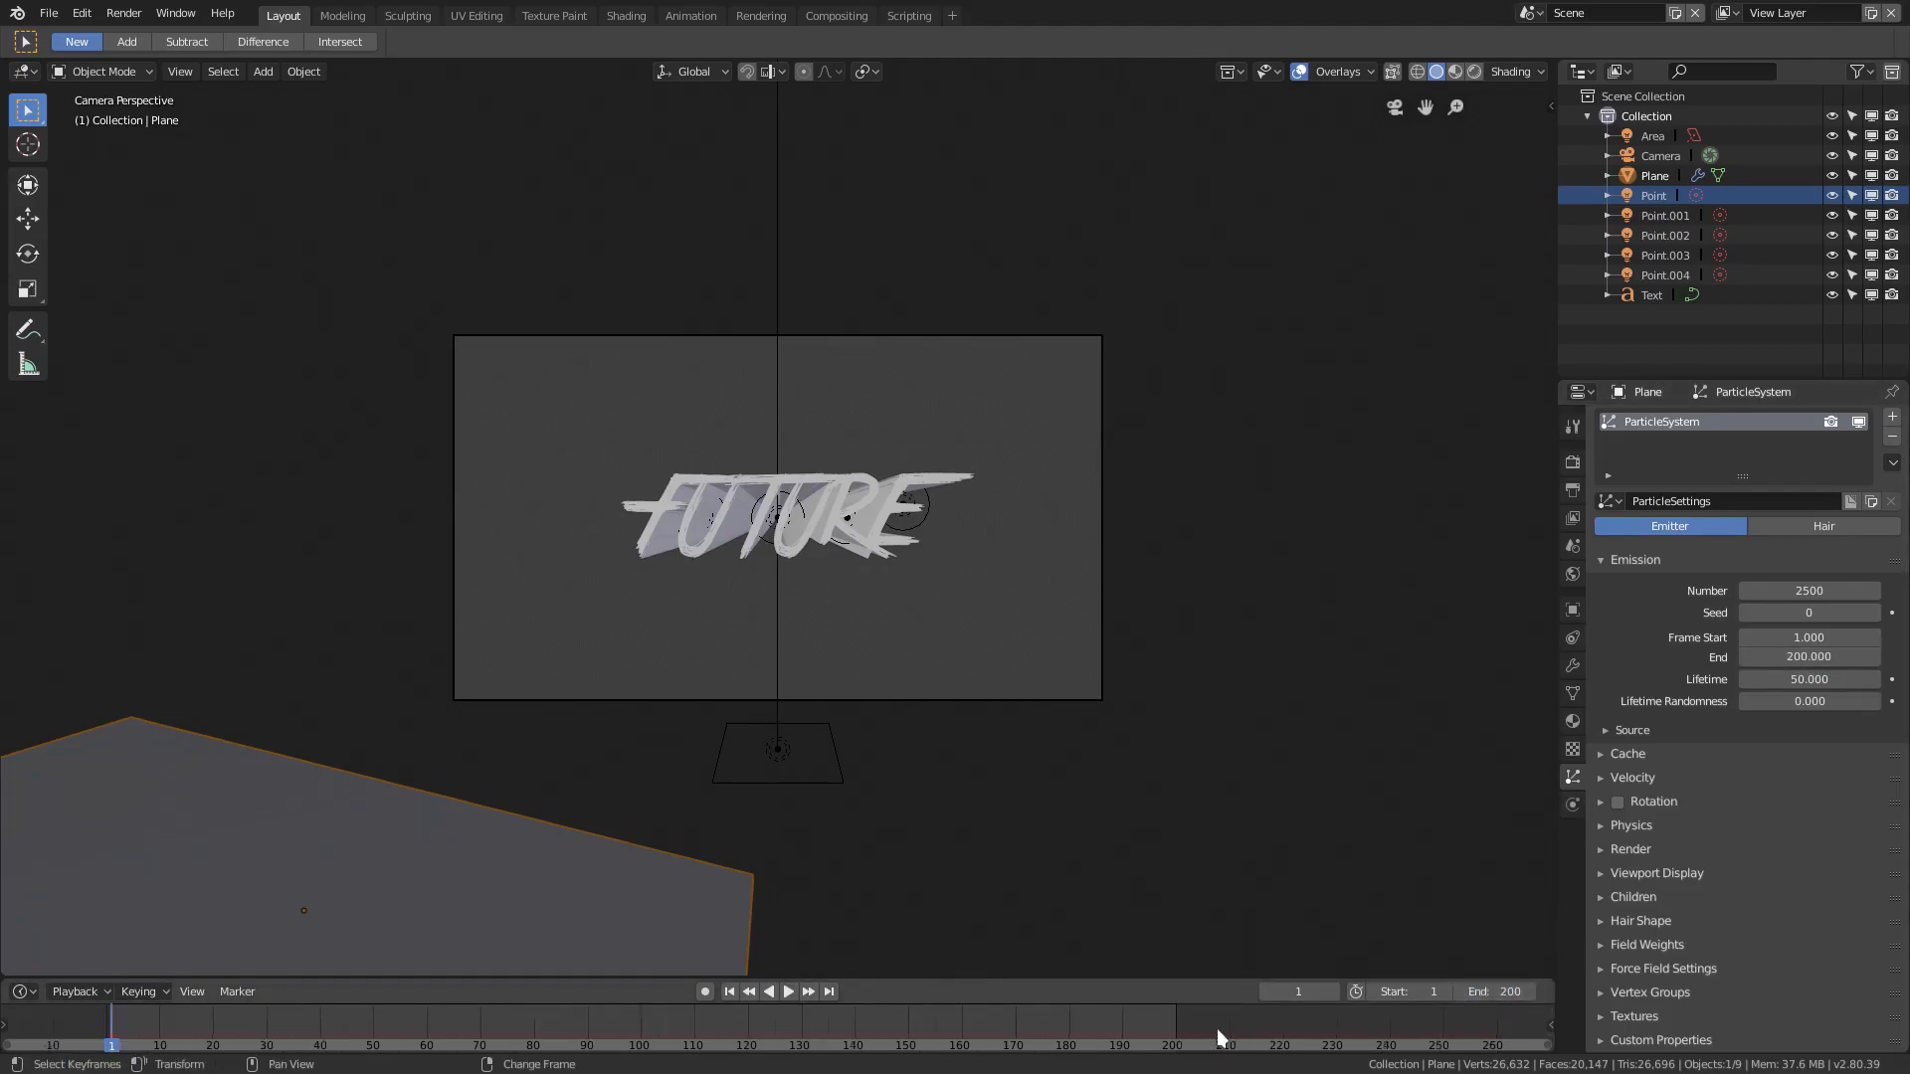
Open the scene's end frame value for editing in the output dimensions settings
{"action": "left_click", "coordinate": [1572, 464]}
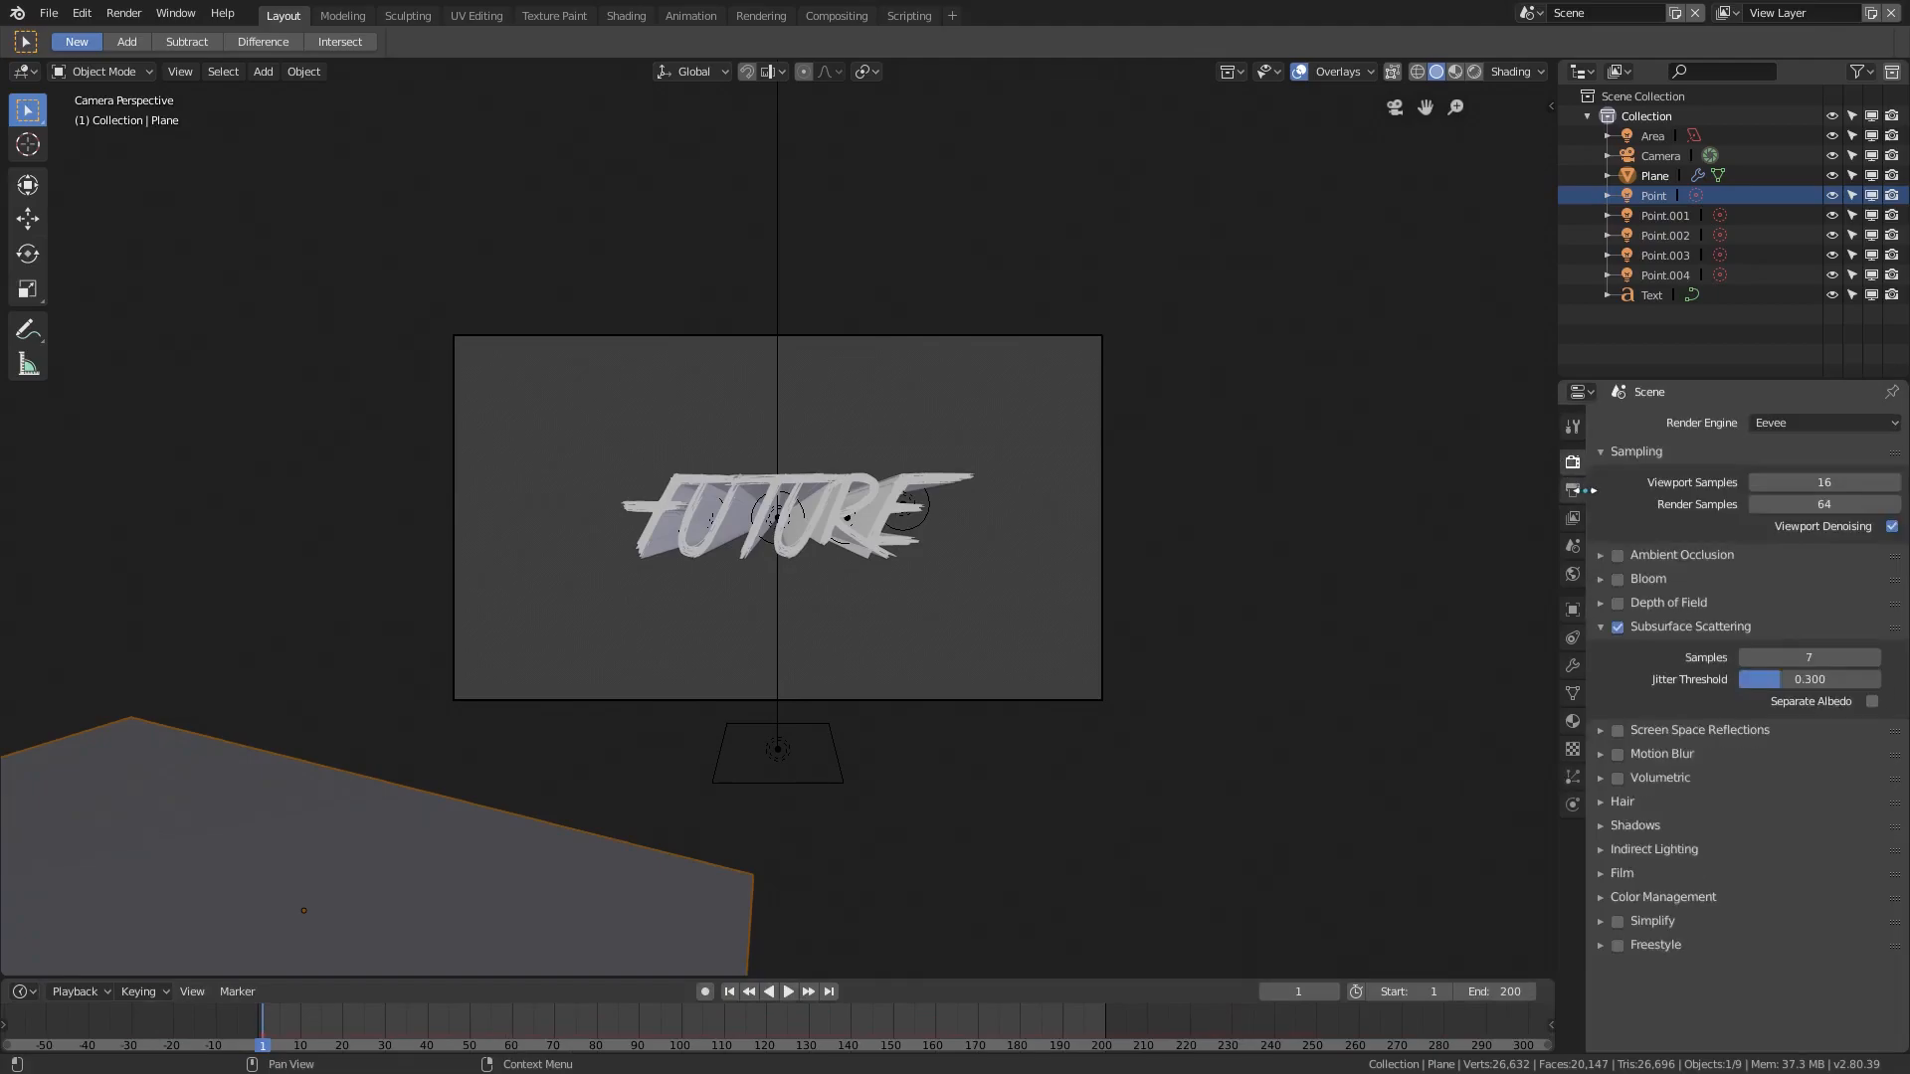
{"action": "left_click", "coordinate": [1568, 491]}
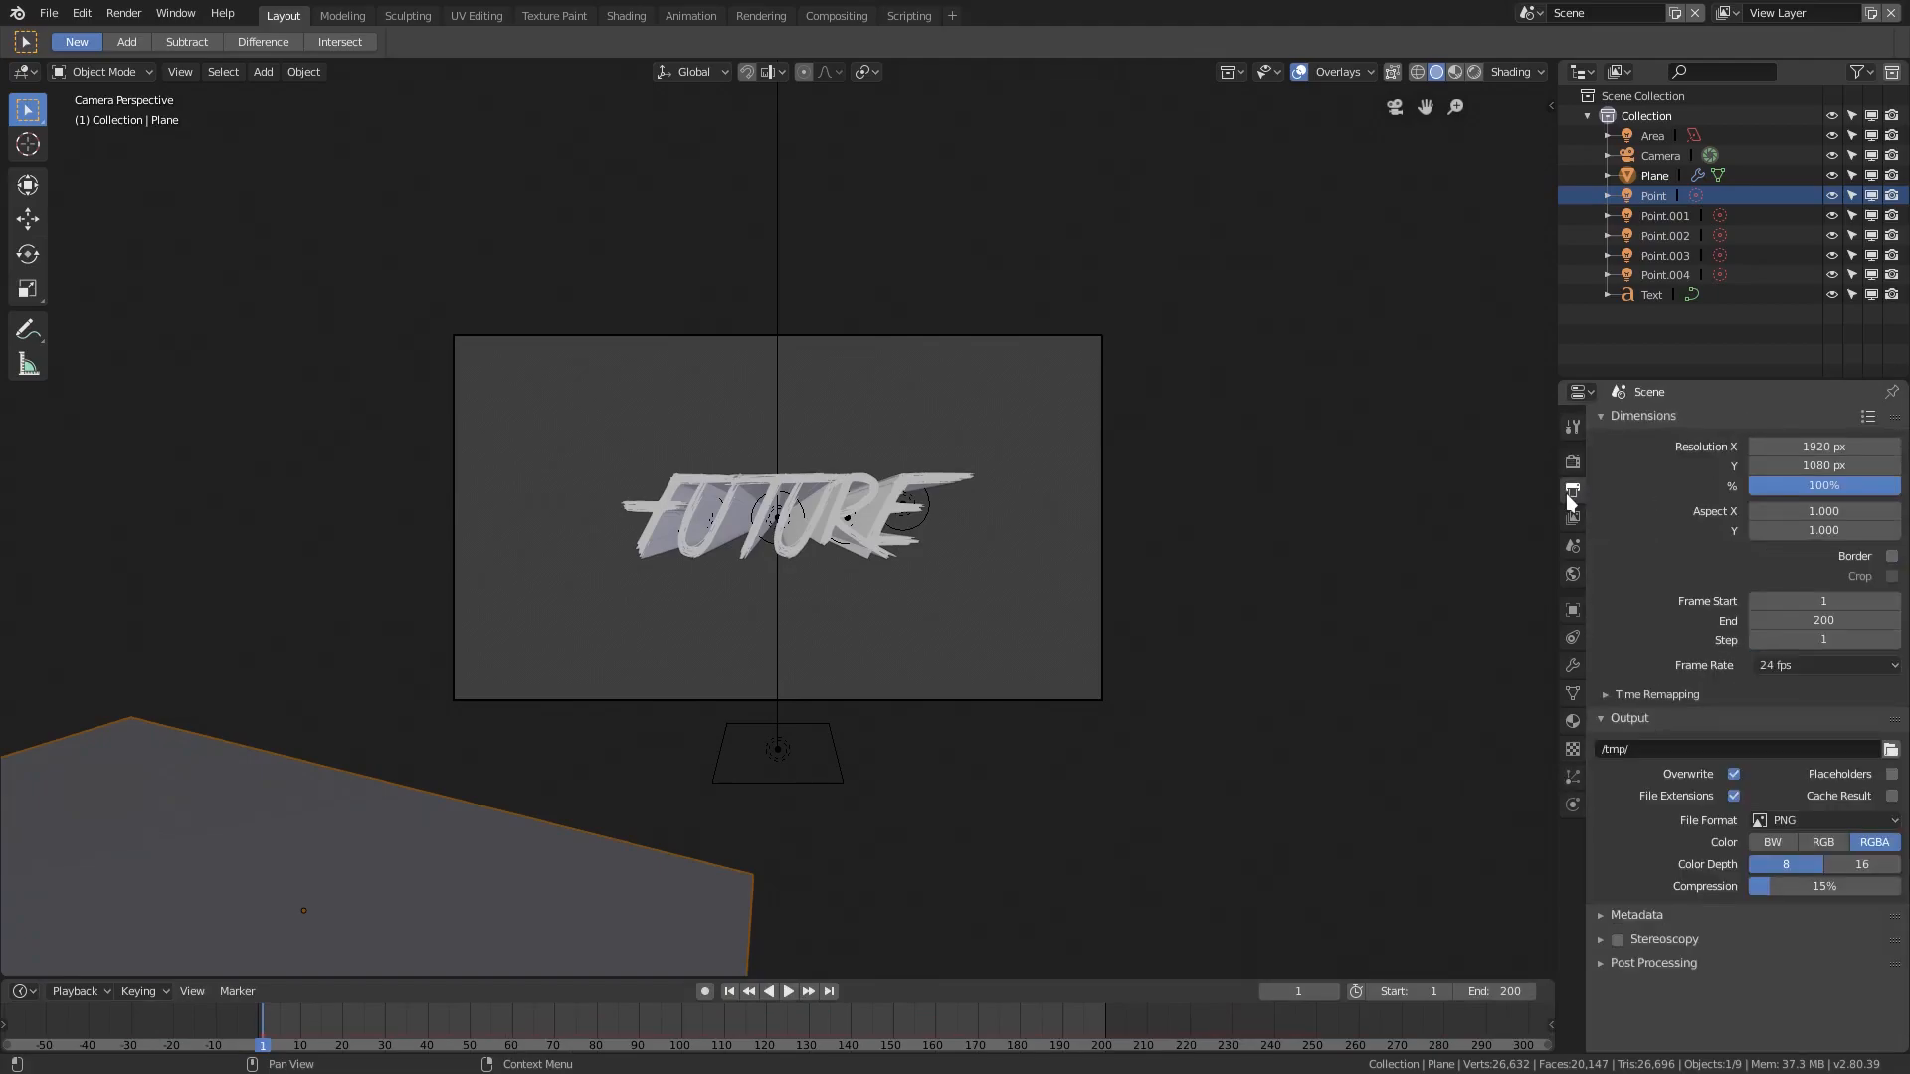
{"action": "left_click", "coordinate": [1826, 619]}
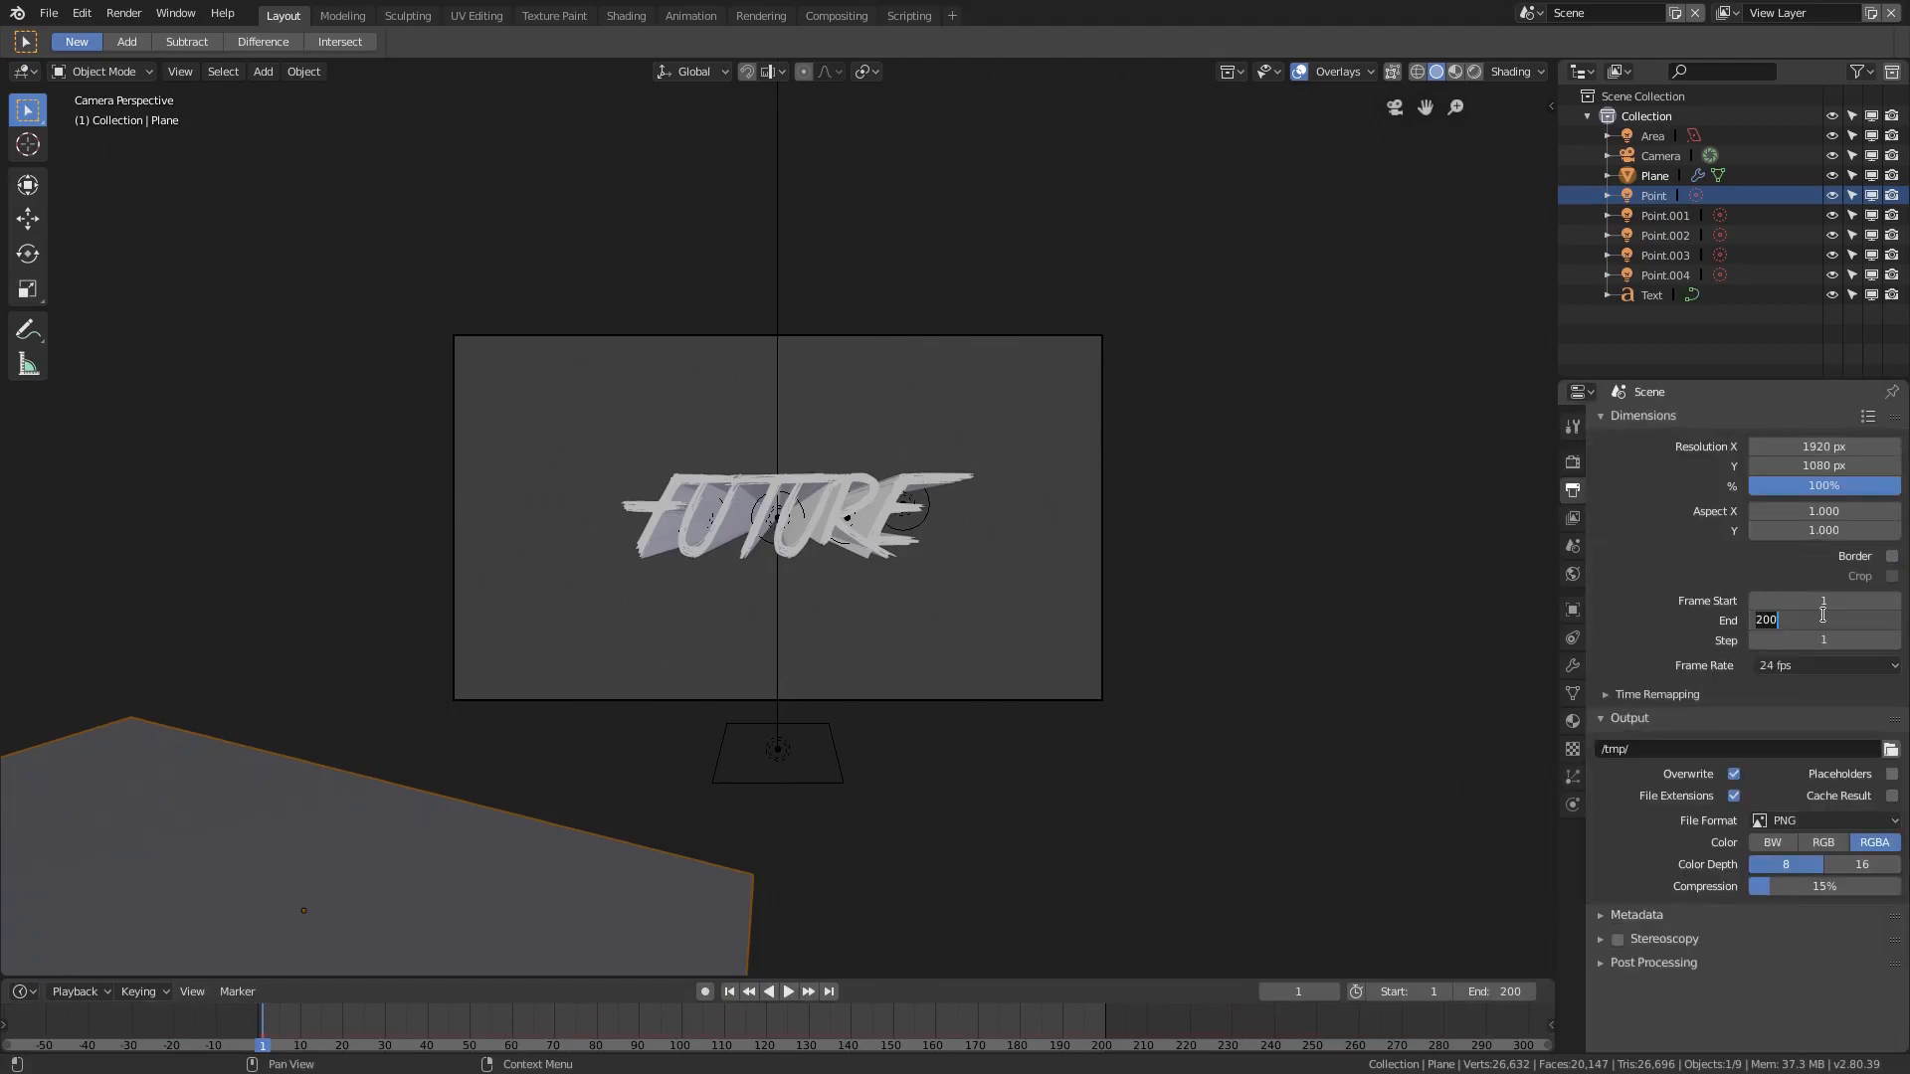